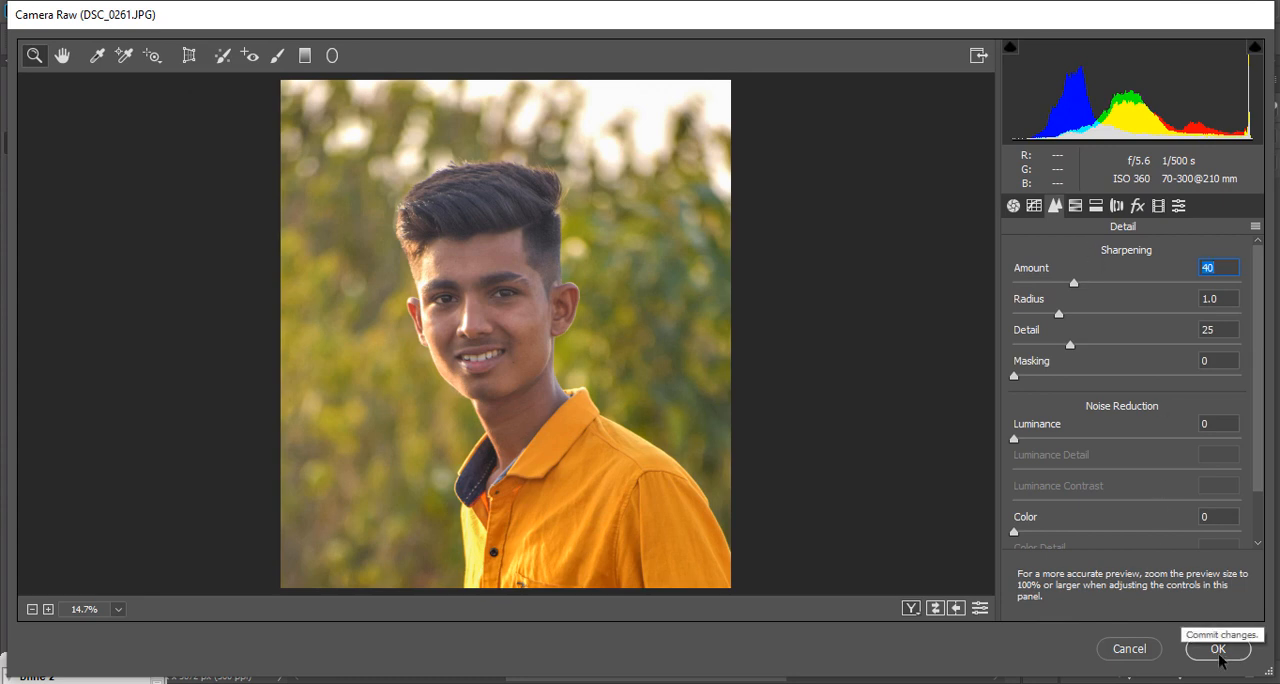
Step: Shift the photo's green hue to +65 and its yellow hue to +31 in the HSL adjustments
click(1076, 207)
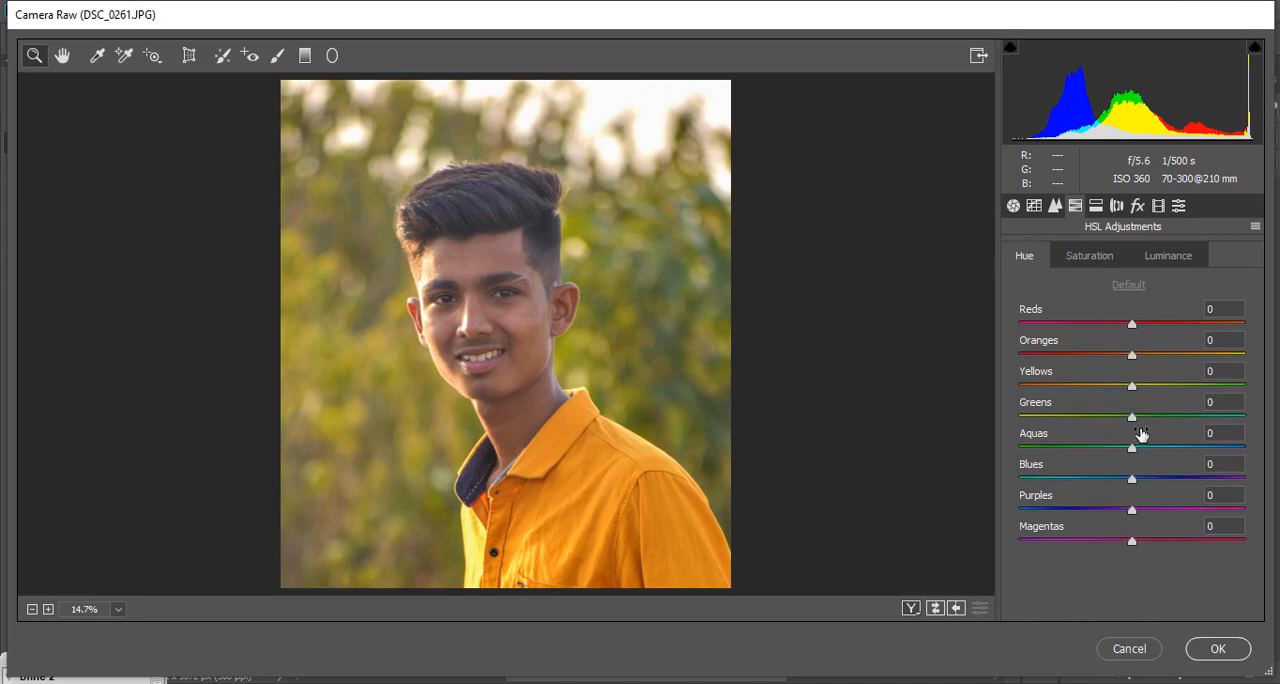
drag(1134, 417, 1202, 419)
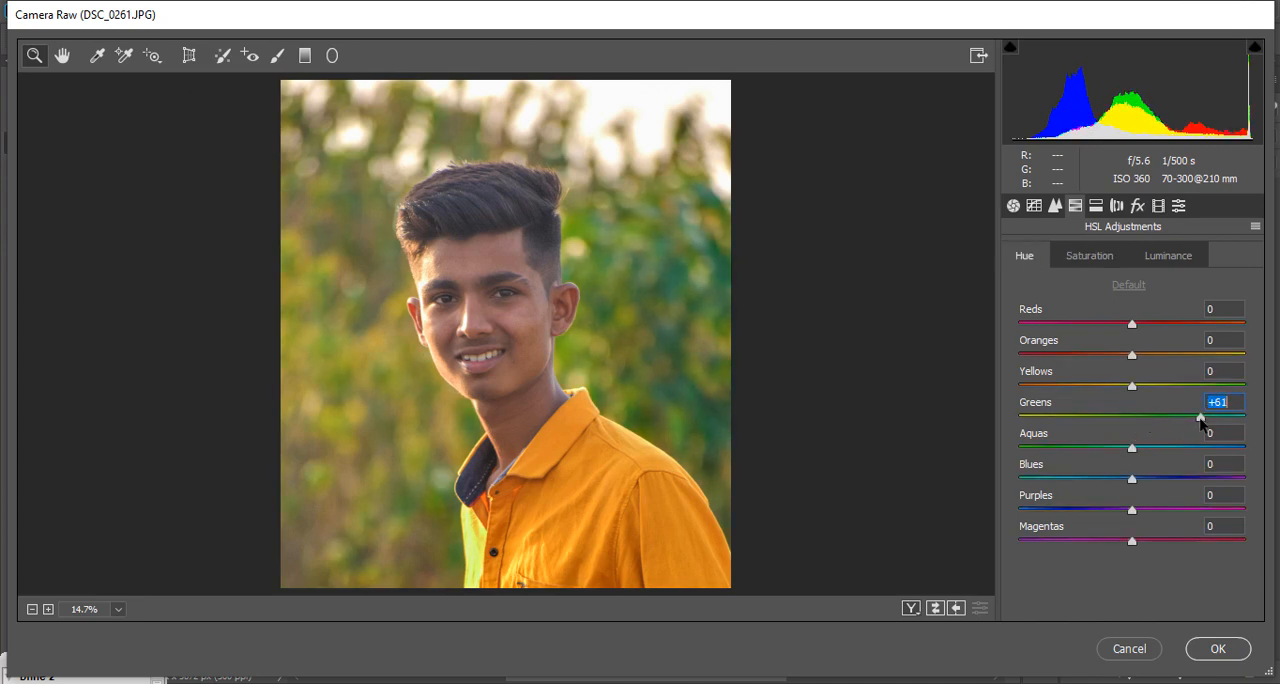
drag(1133, 388, 1165, 375)
click(1085, 256)
click(1035, 257)
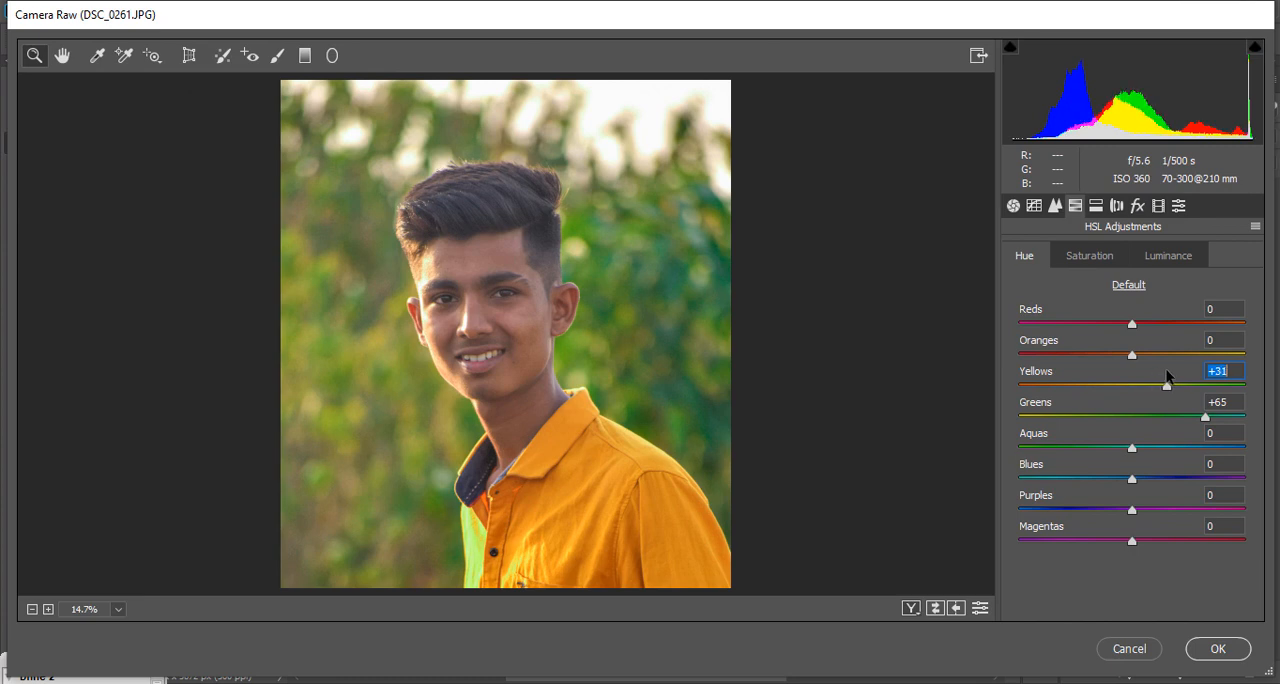
click(1103, 258)
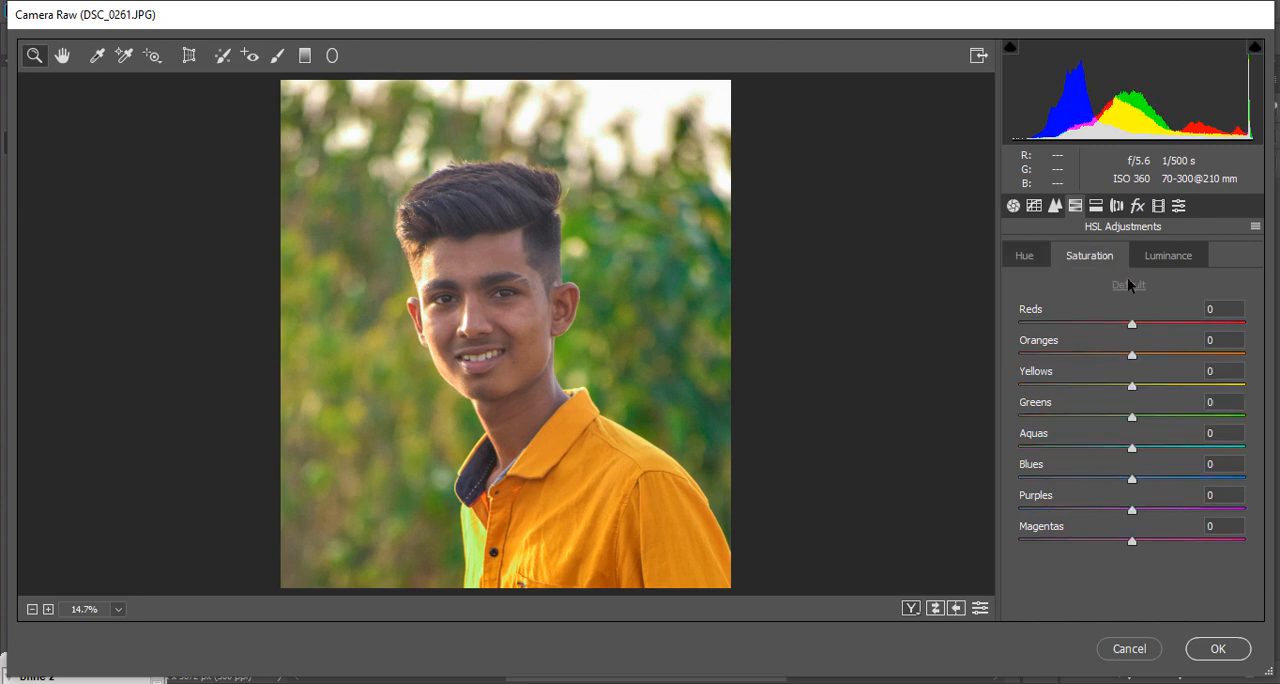
mouse_move(1103, 350)
mouse_down()
mouse_move(1060, 351)
mouse_move(1101, 351)
mouse_up()
double_click(1101, 352)
click(1035, 256)
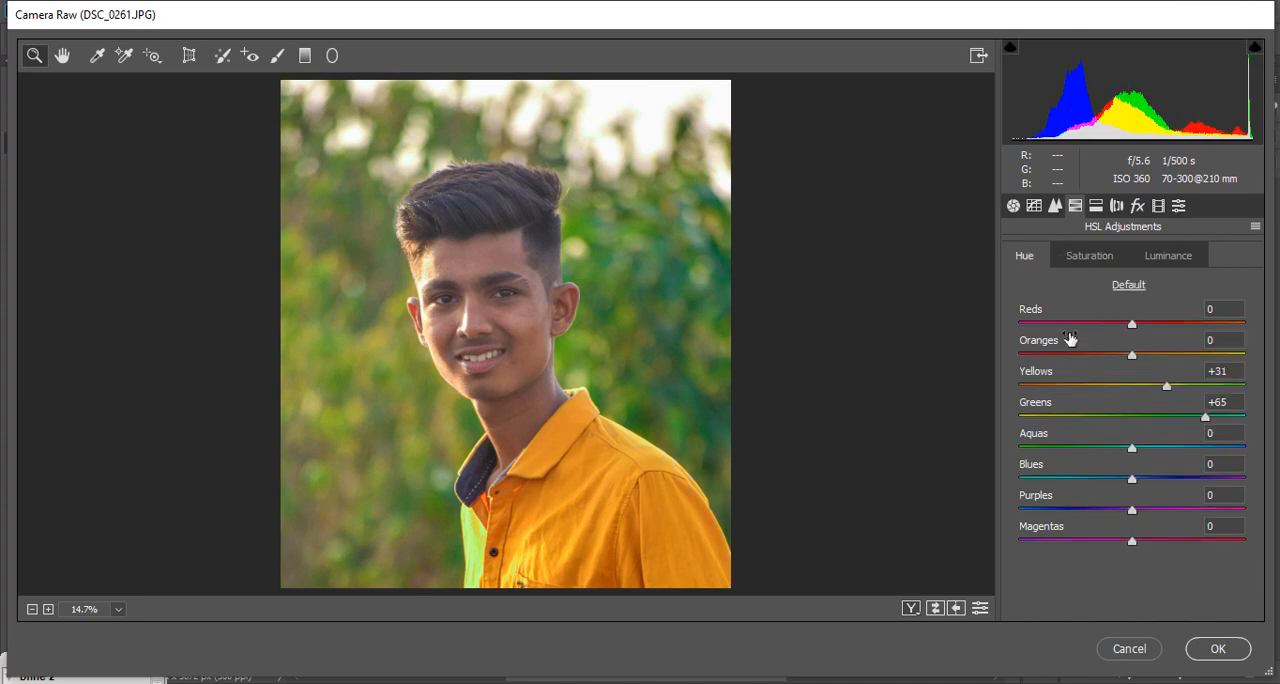
Step: Set the saturation of Yellows, Greens, Aquas, Blues, Purples and Magentas to -100
click(1099, 258)
drag(1132, 416, 1016, 414)
click(1072, 447)
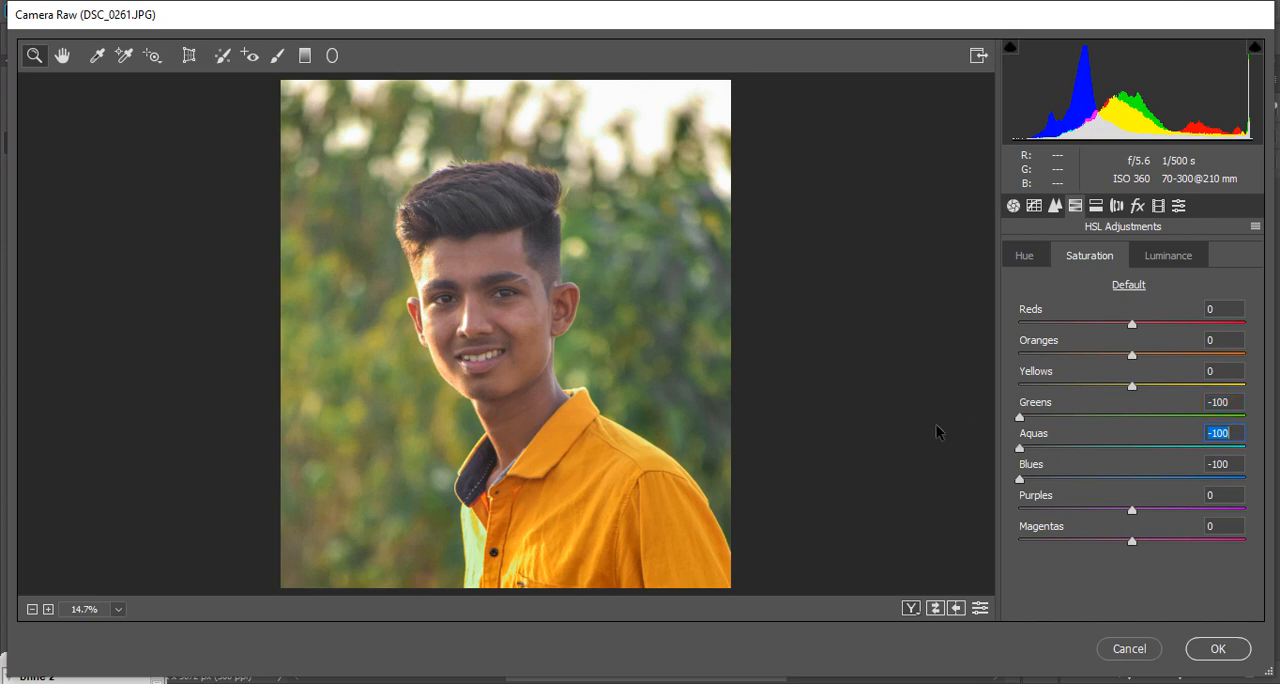
drag(1090, 384, 959, 377)
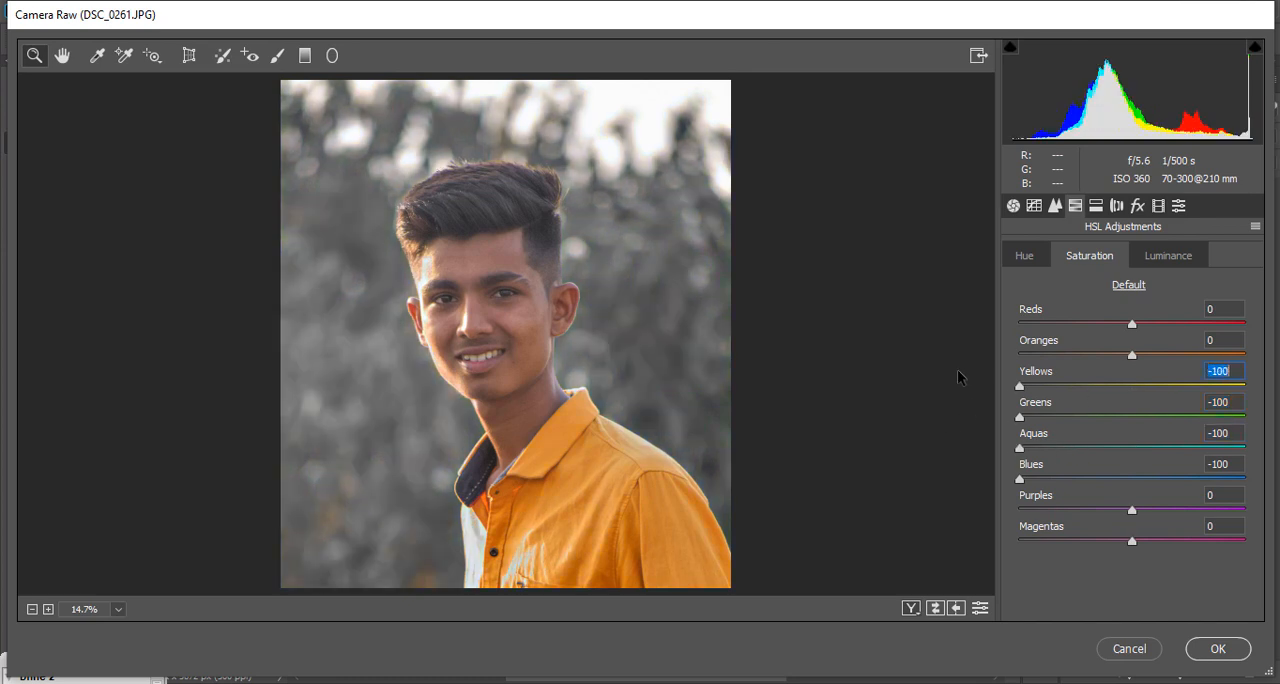
drag(1100, 512, 929, 486)
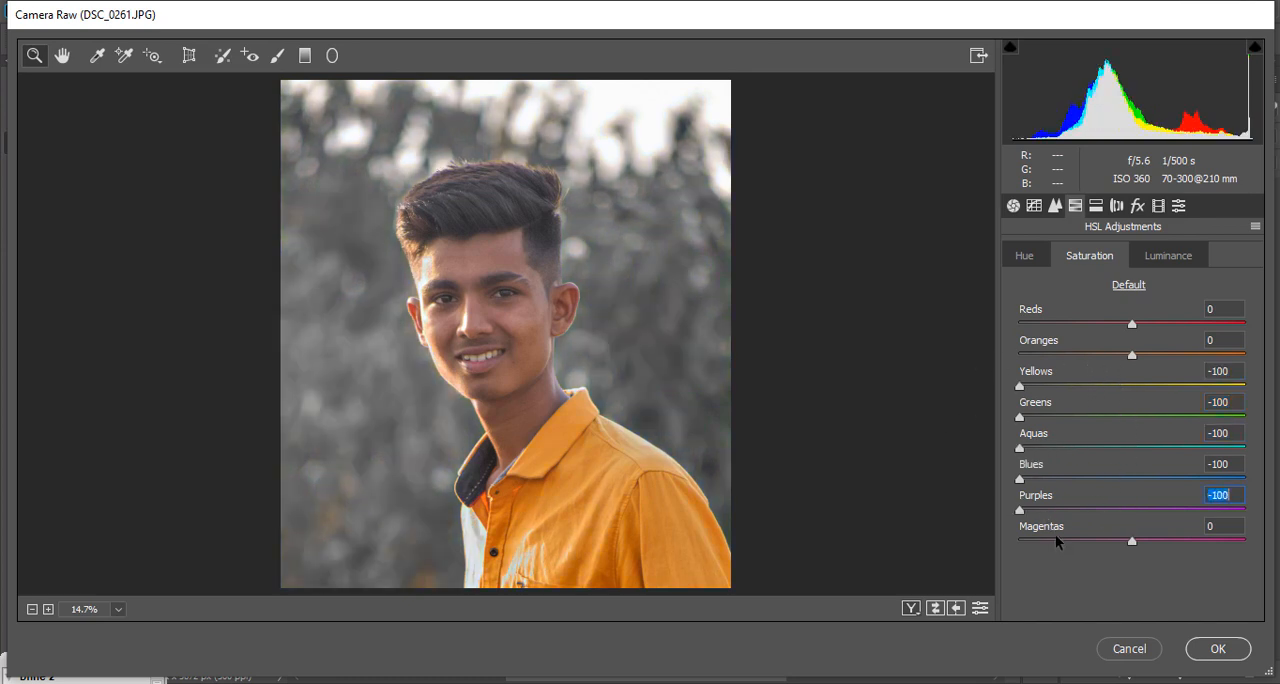
drag(1057, 541, 771, 478)
Step: Brighten the skin and shirt tones by setting luminance to +63 for Oranges and +46 for Yellows
click(1191, 262)
drag(1150, 354, 1182, 386)
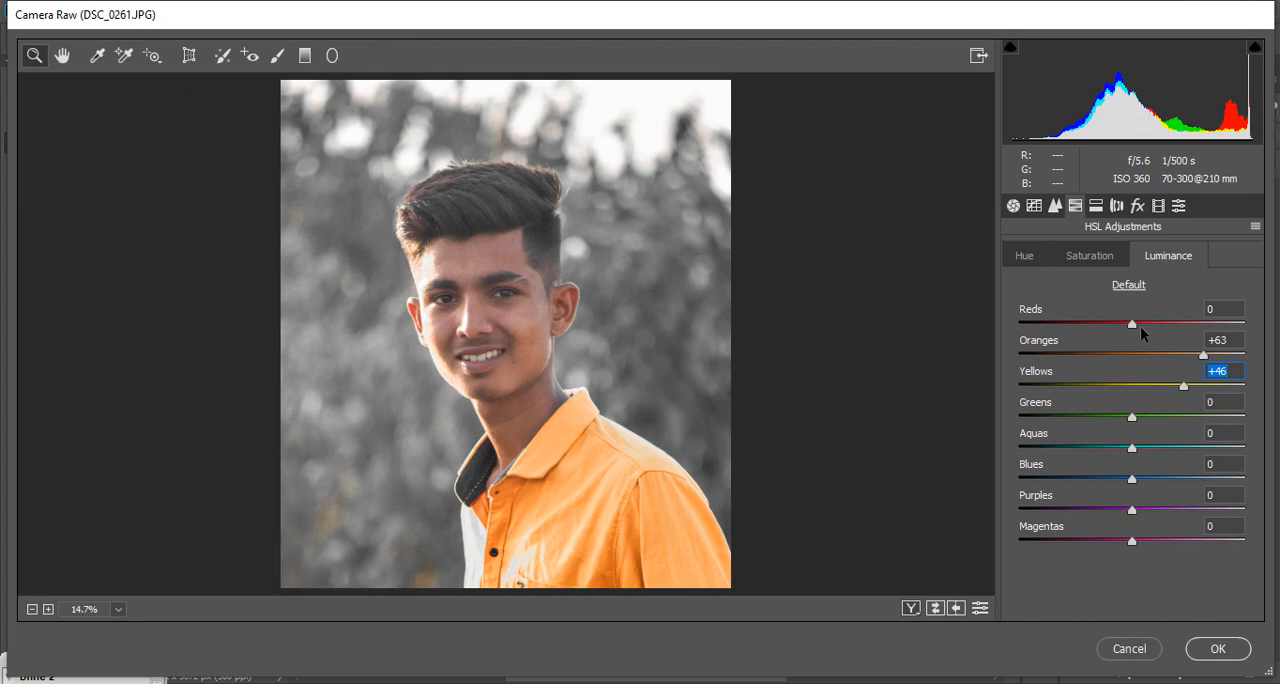
click(1027, 256)
Step: Set the Oranges saturation to -16 and apply the Camera Raw adjustments
click(1090, 257)
drag(1131, 354, 1113, 352)
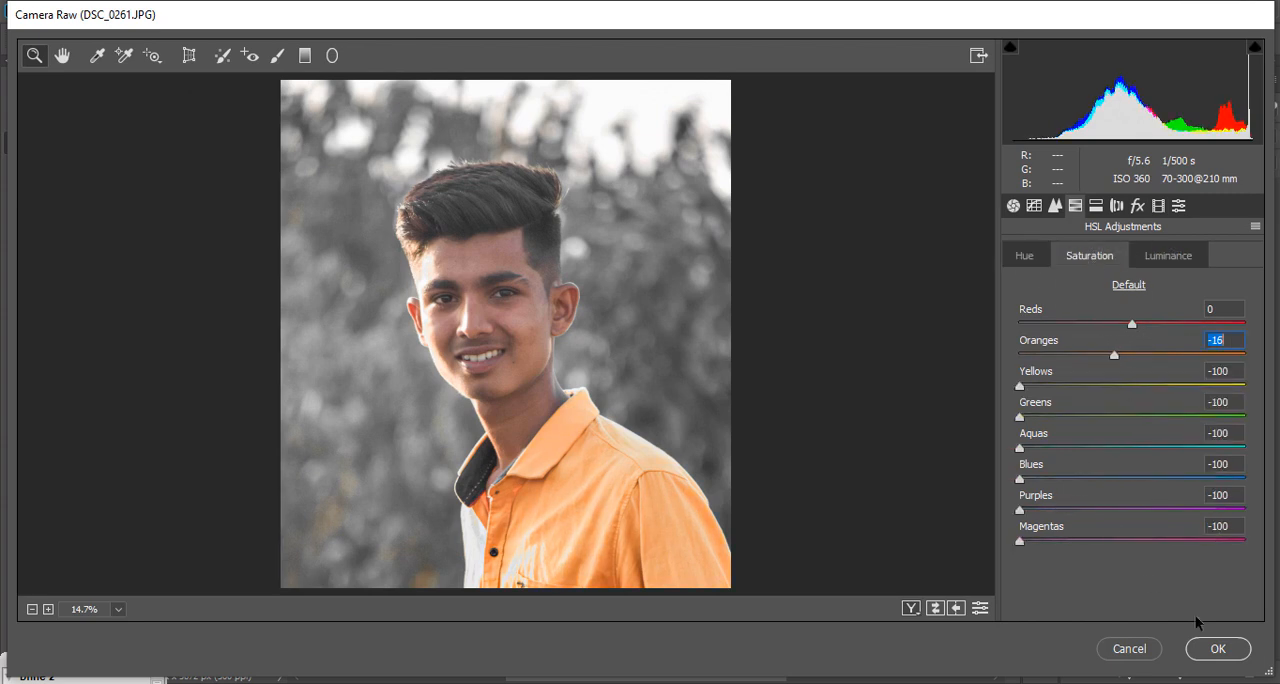
click(1217, 652)
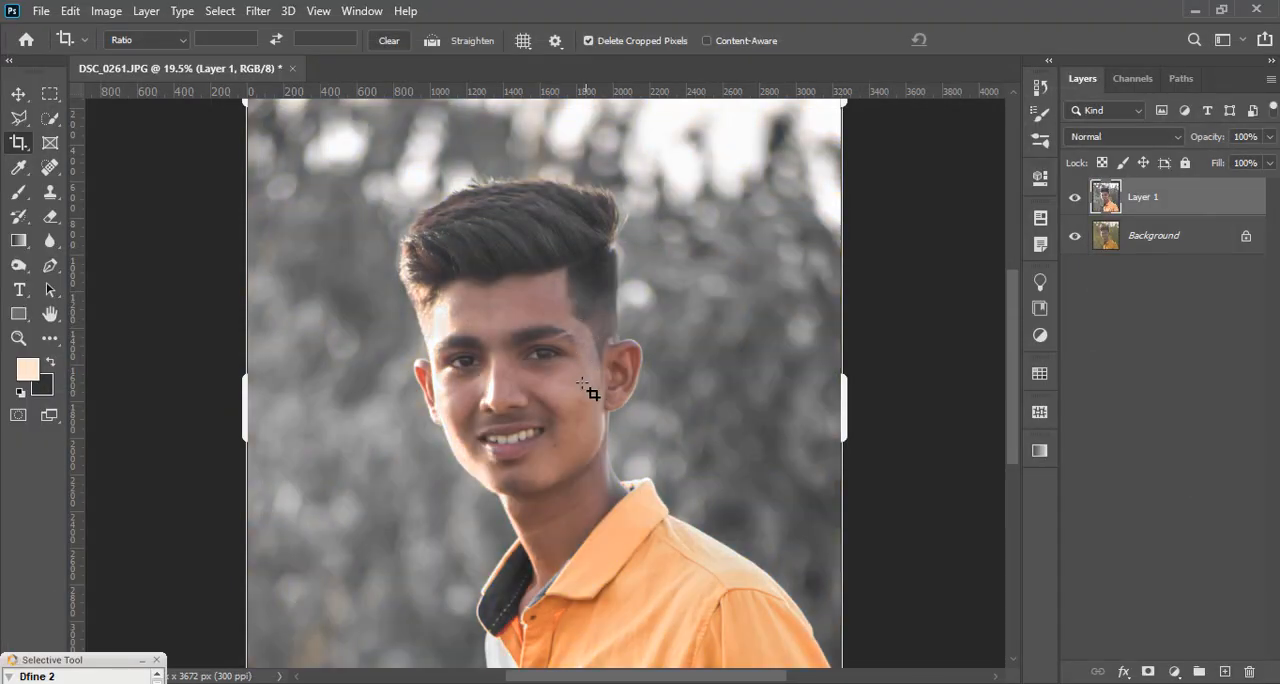
Step: Select the man's hair with the Quick Selection tool and copy it to a new layer
scroll(515, 390, up, 2)
scroll(378, 257, down, 3)
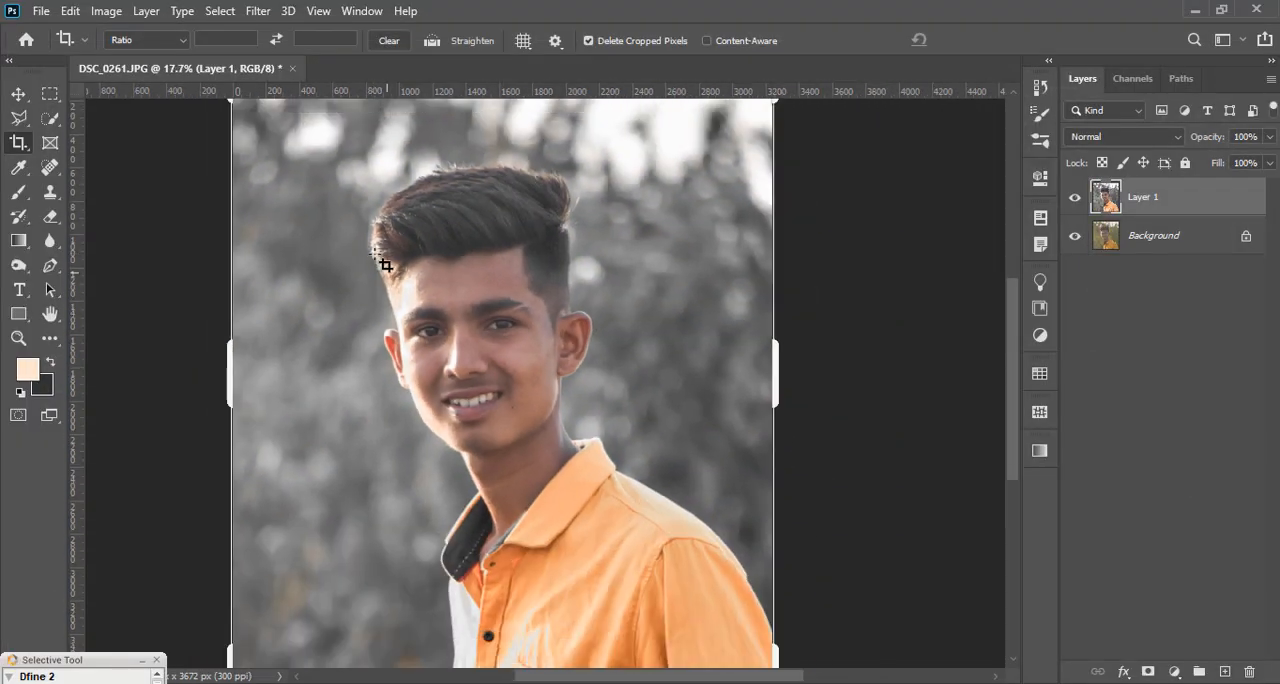
scroll(490, 241, up, 1)
click(50, 118)
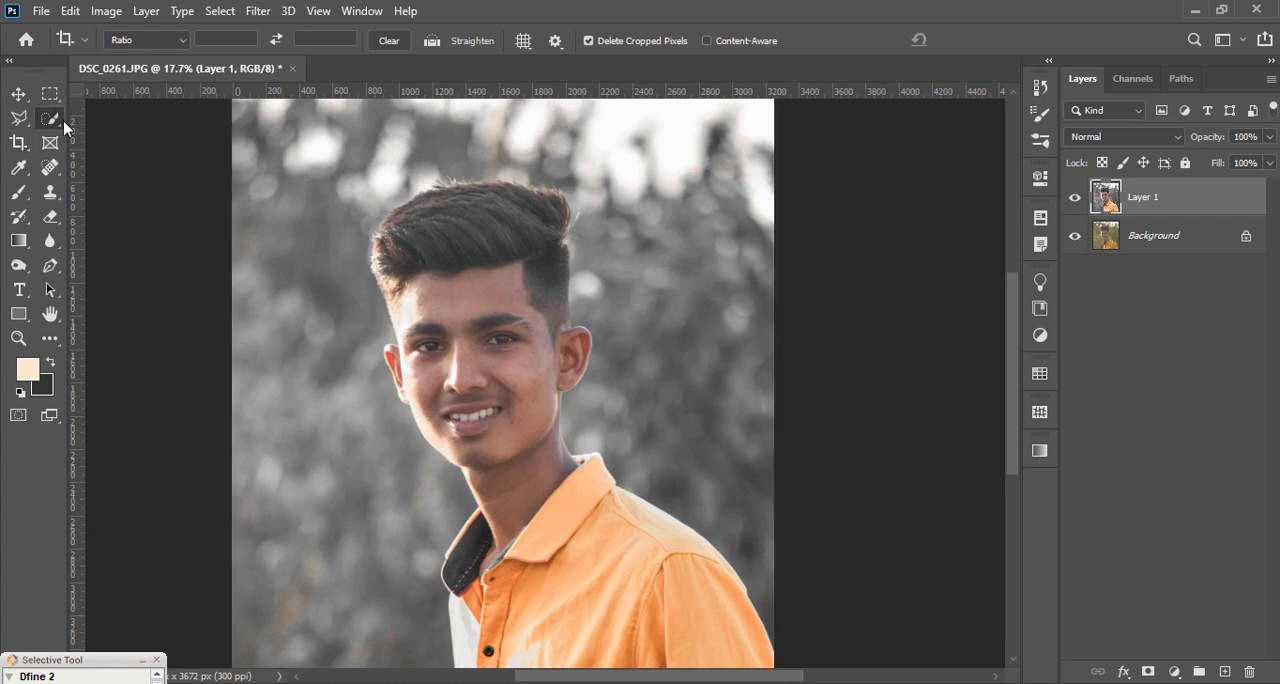
scroll(443, 214, up, 2)
mouse_move(433, 210)
mouse_down()
mouse_move(588, 234)
mouse_move(568, 300)
mouse_move(575, 335)
mouse_move(567, 325)
mouse_up()
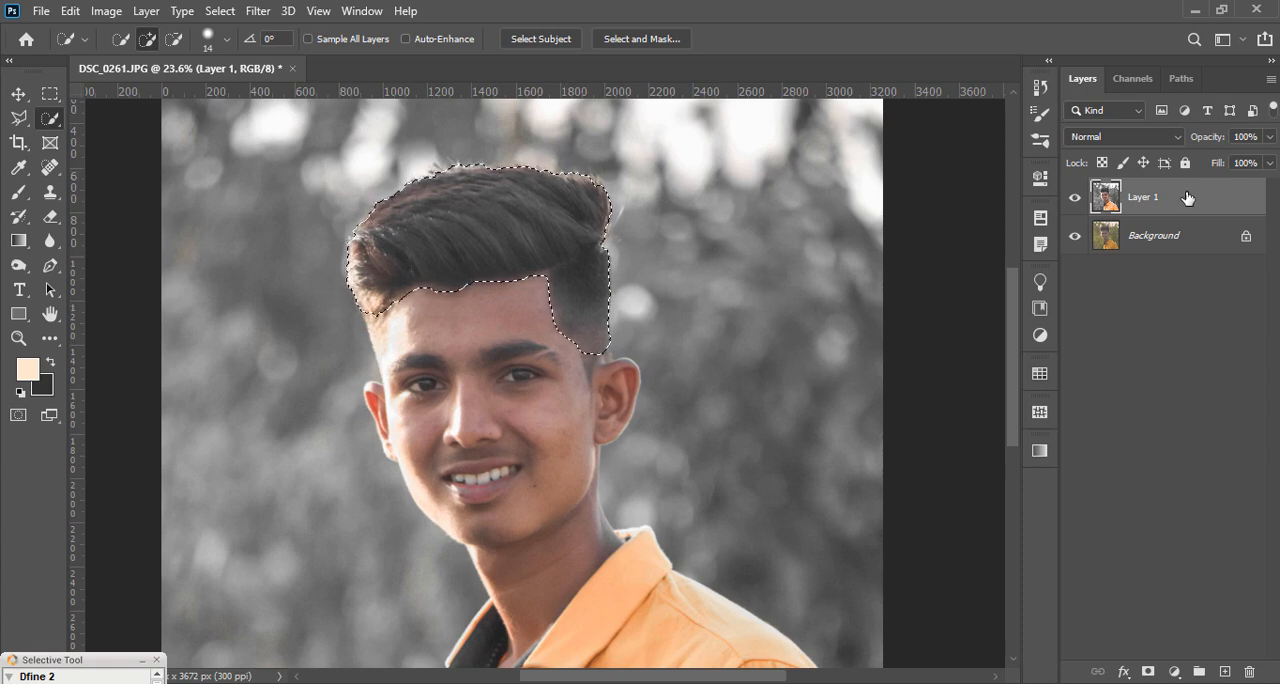
key(ctrl+j)
Step: Use Liquify with a brush size of 990 to push the hair's crown up and outward for more volume, and apply it
click(258, 10)
click(455, 158)
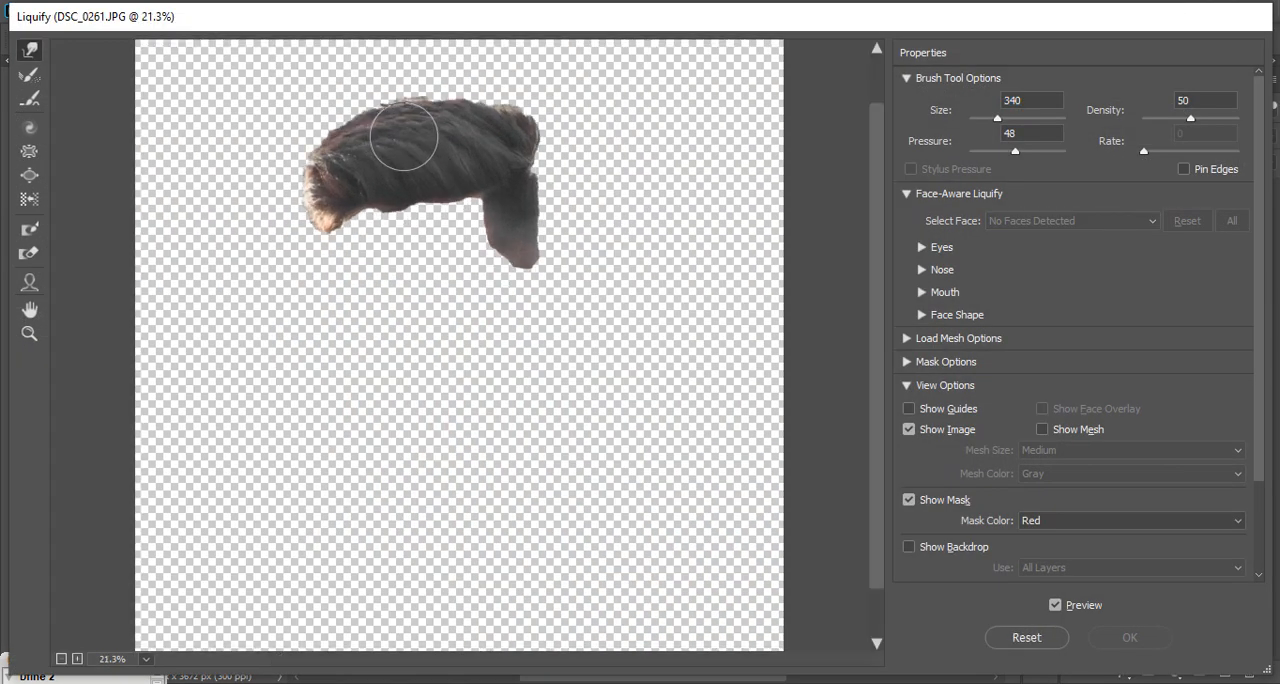
scroll(404, 137, up, 1)
drag(998, 120, 1009, 120)
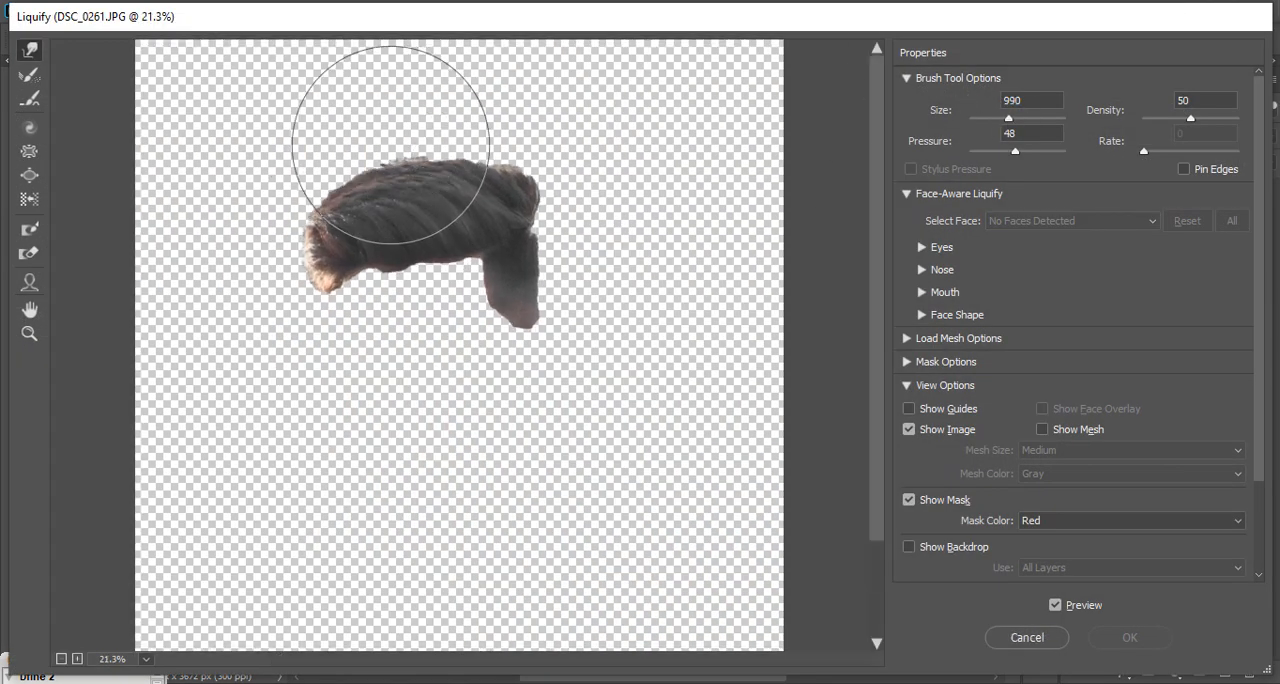
drag(391, 146, 389, 120)
mouse_move(433, 165)
mouse_down()
mouse_move(377, 149)
mouse_move(380, 180)
mouse_move(400, 143)
mouse_move(487, 160)
mouse_move(480, 91)
mouse_move(377, 177)
mouse_move(344, 180)
mouse_up()
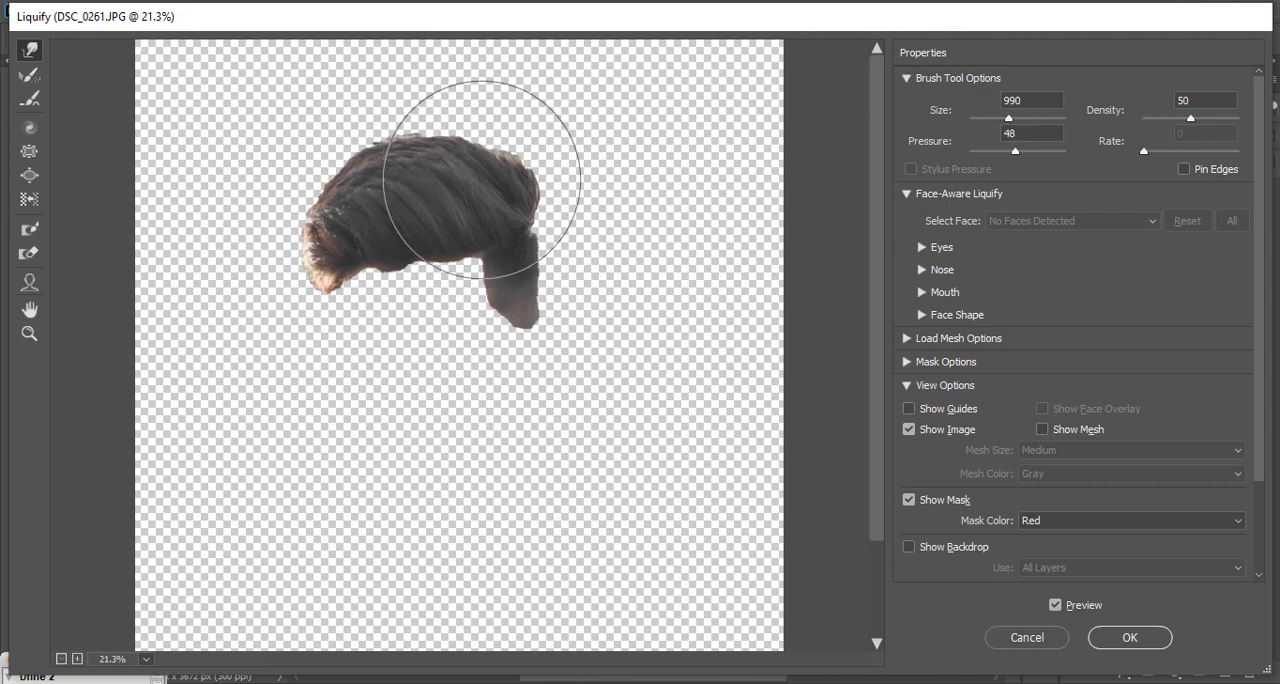
drag(481, 181, 493, 172)
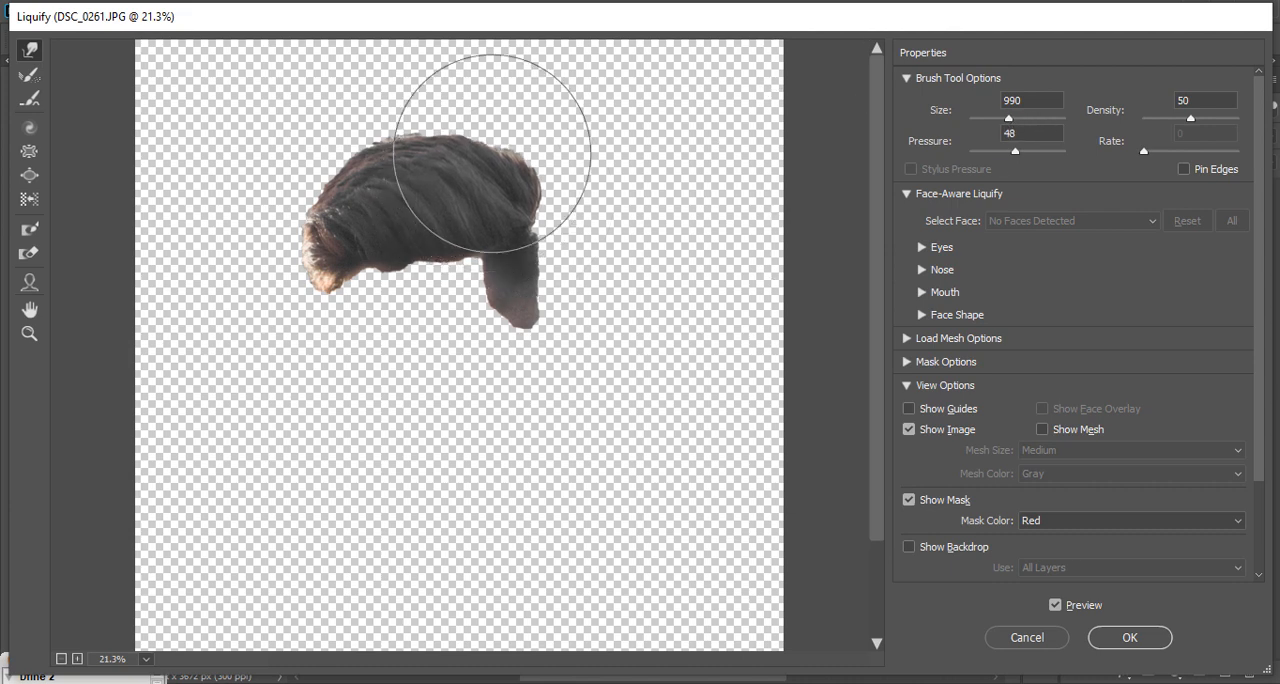
click(1130, 637)
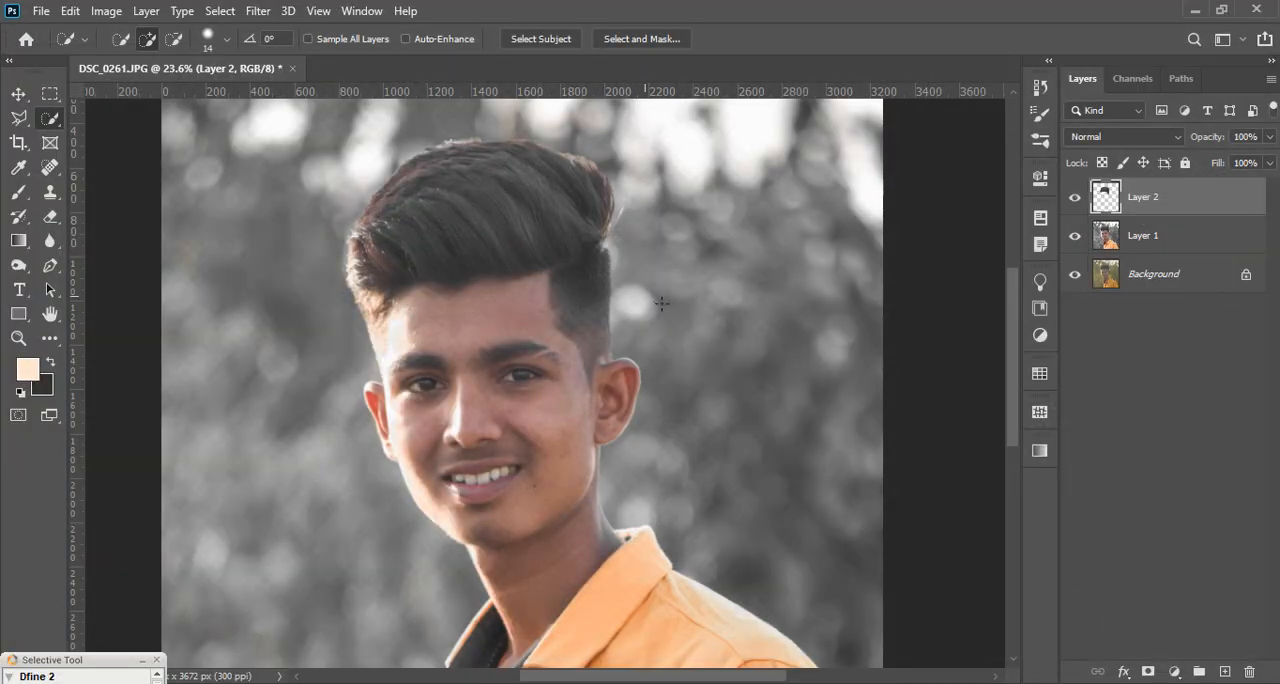
Step: Run a second Liquify pass on the hair layer with the brush size at 990 and apply it
scroll(439, 242, down, 1)
scroll(484, 248, up, 1)
scroll(560, 258, up, 1)
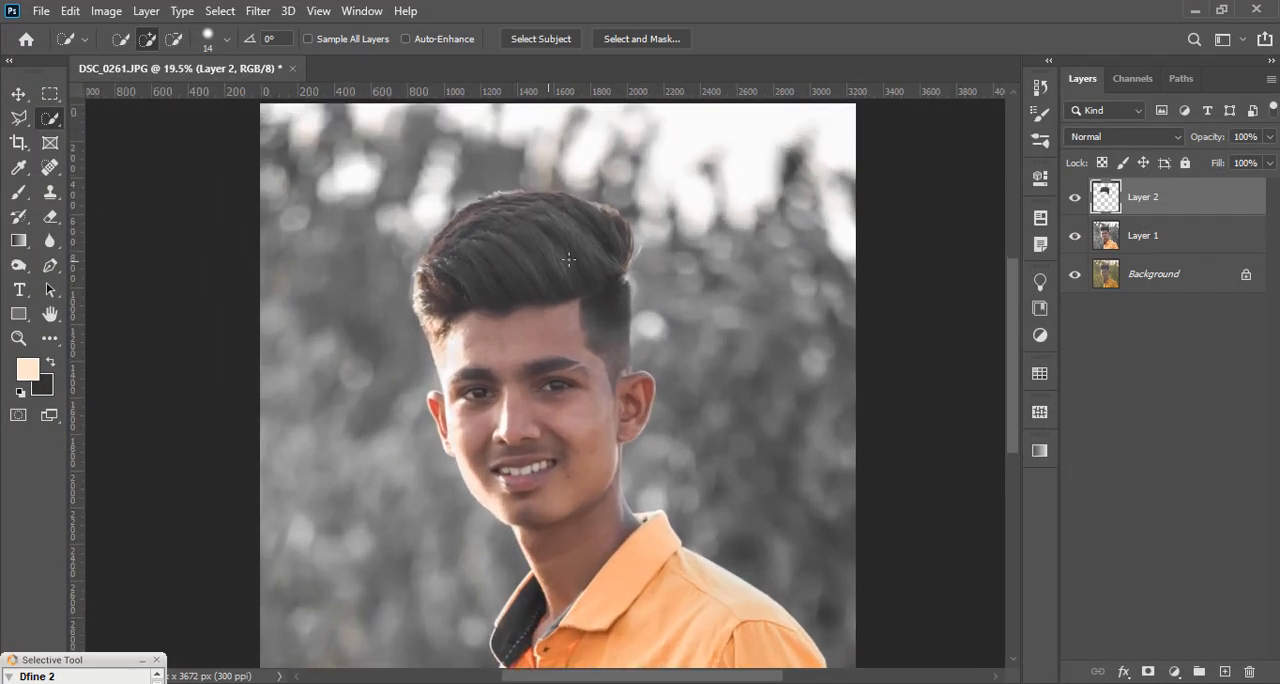
click(262, 12)
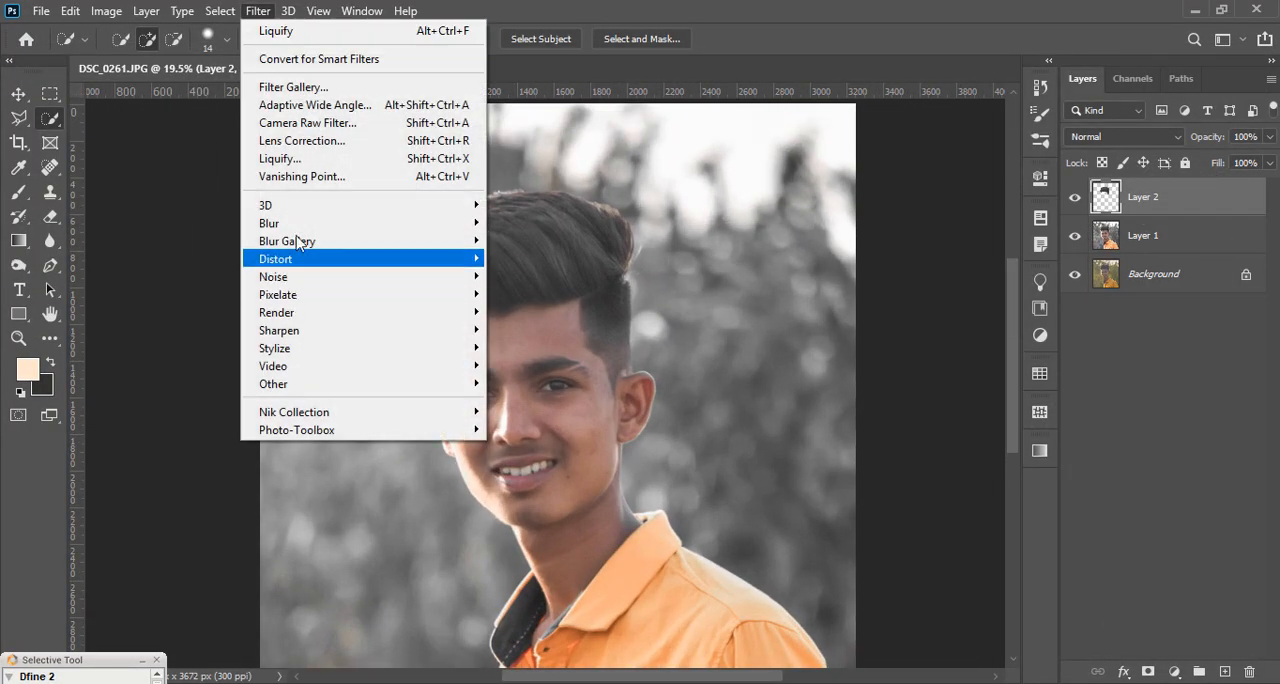
click(340, 157)
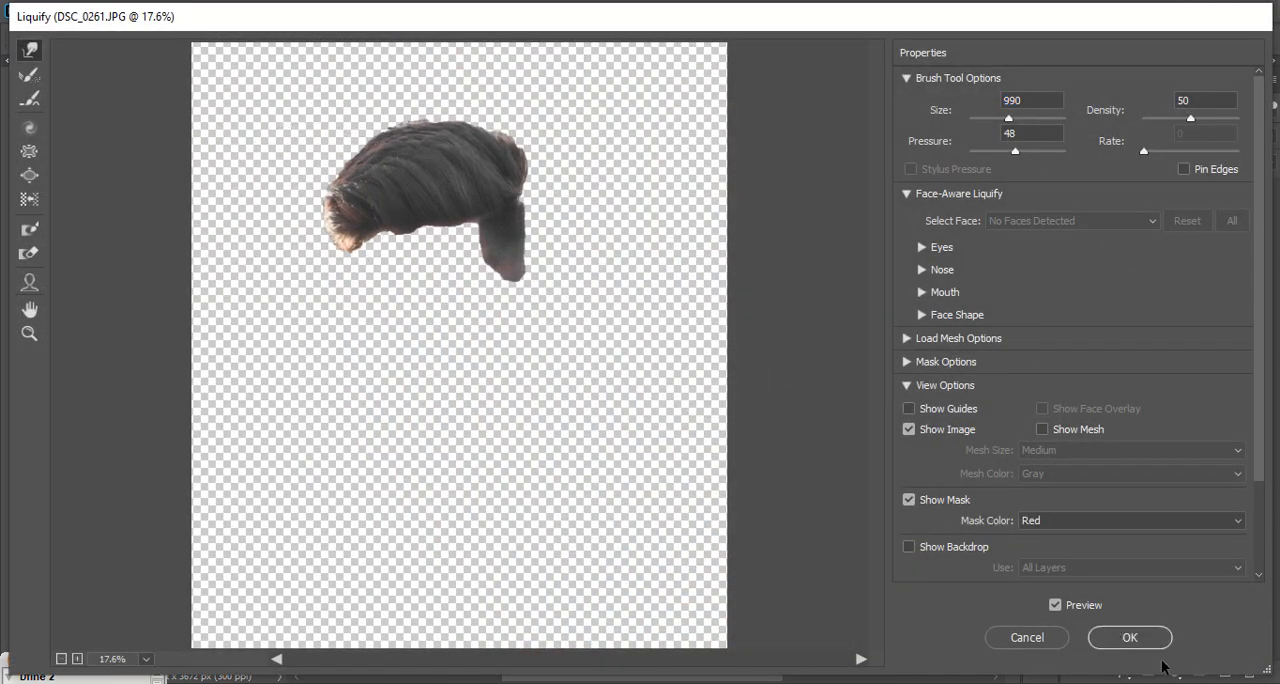
click(1129, 637)
scroll(465, 284, down, 4)
scroll(460, 288, up, 3)
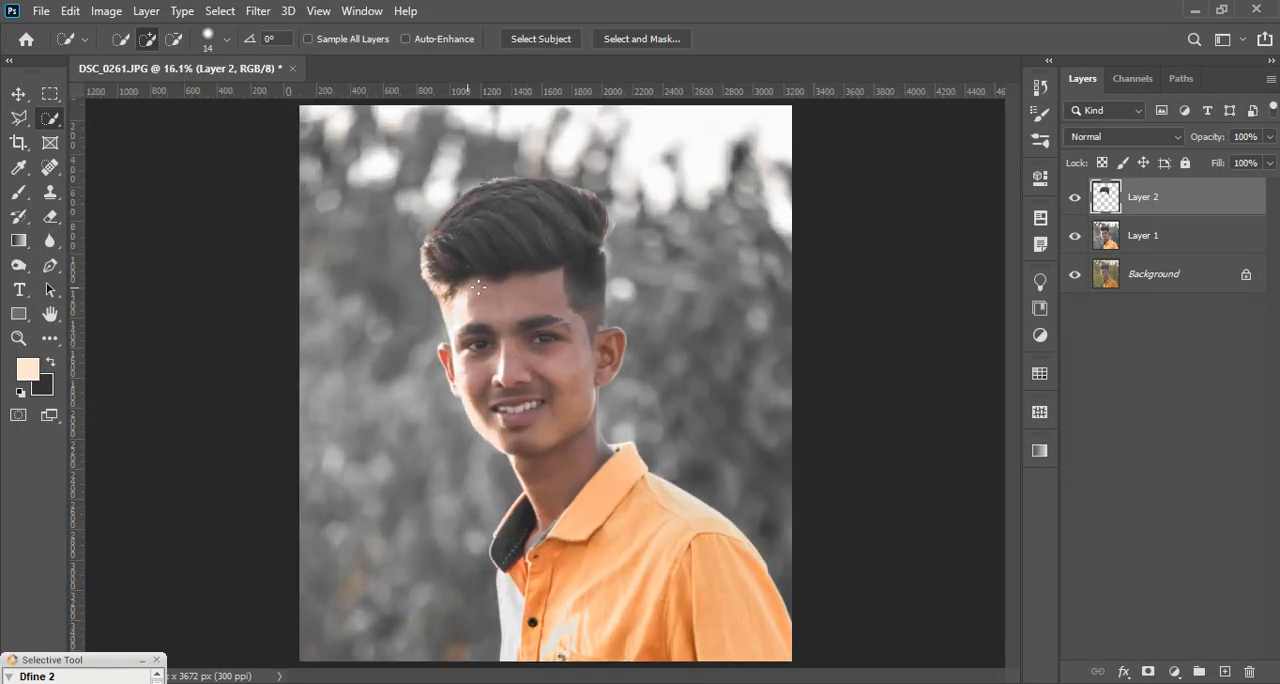
Step: Smudge the hair's upper edge outward along the strands with the Charcoal brush at 111 px and 58% strength
click(50, 338)
click(115, 374)
scroll(563, 211, up, 3)
right_click(563, 211)
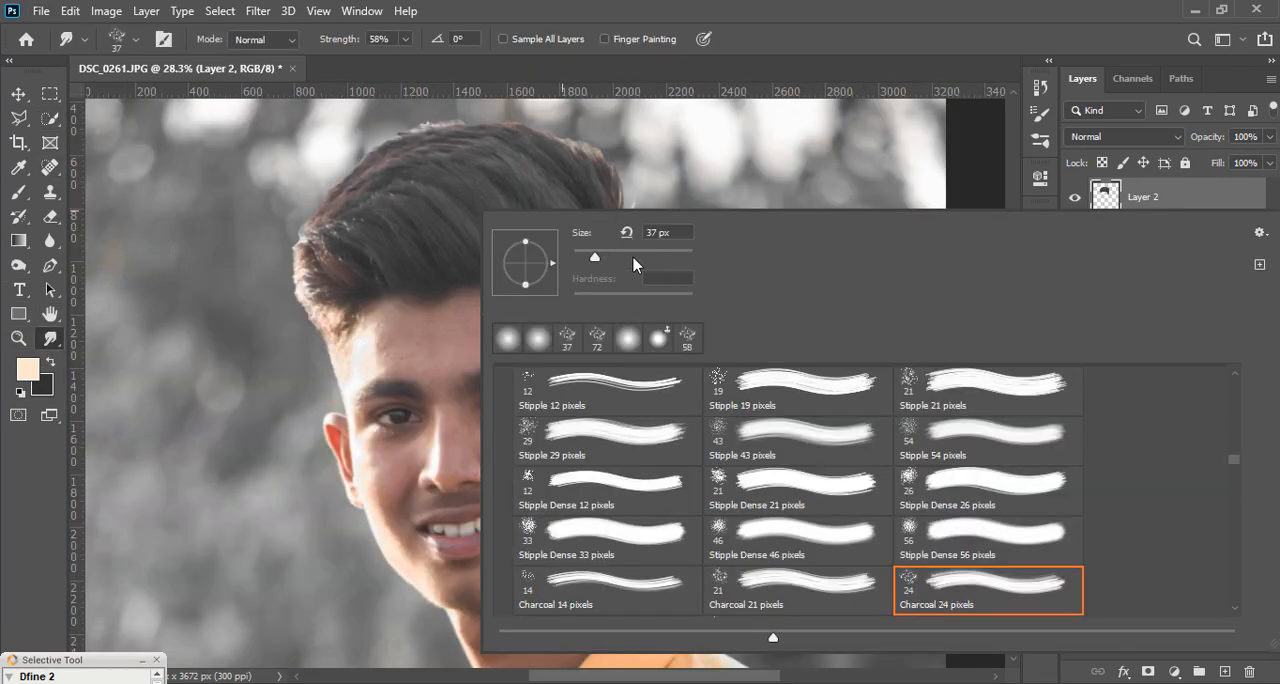
drag(632, 259, 636, 259)
click(657, 5)
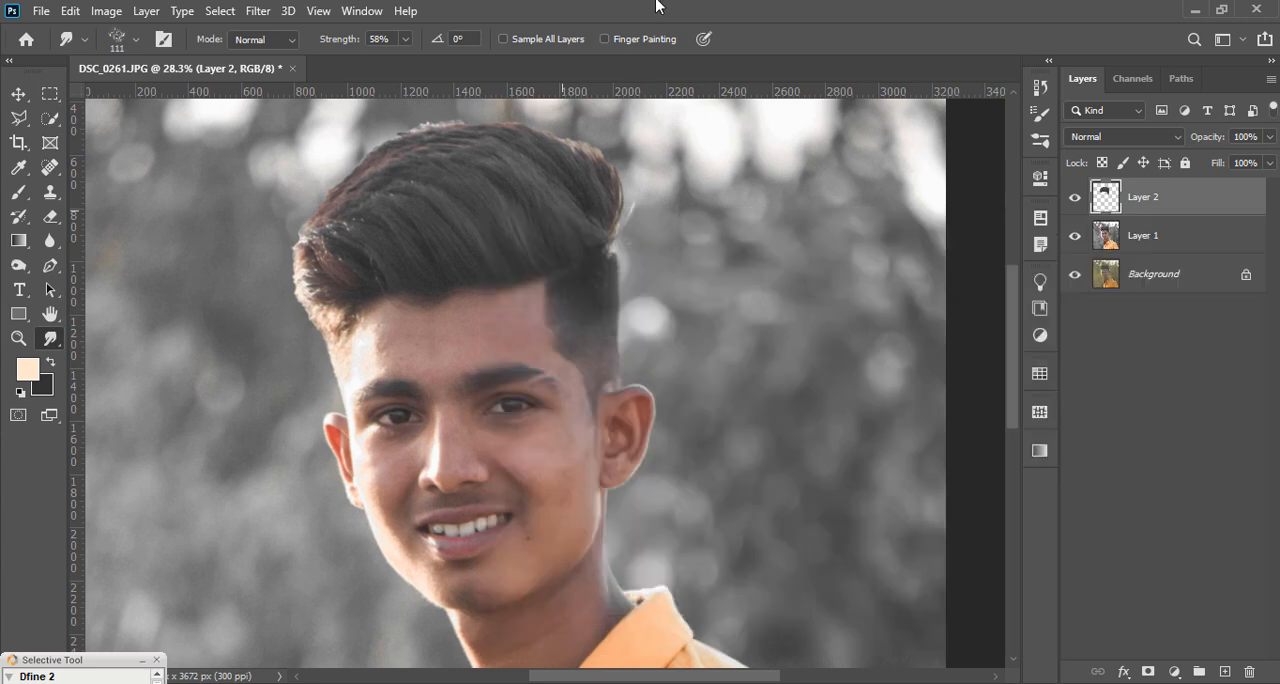
scroll(520, 184, up, 4)
scroll(560, 228, up, 2)
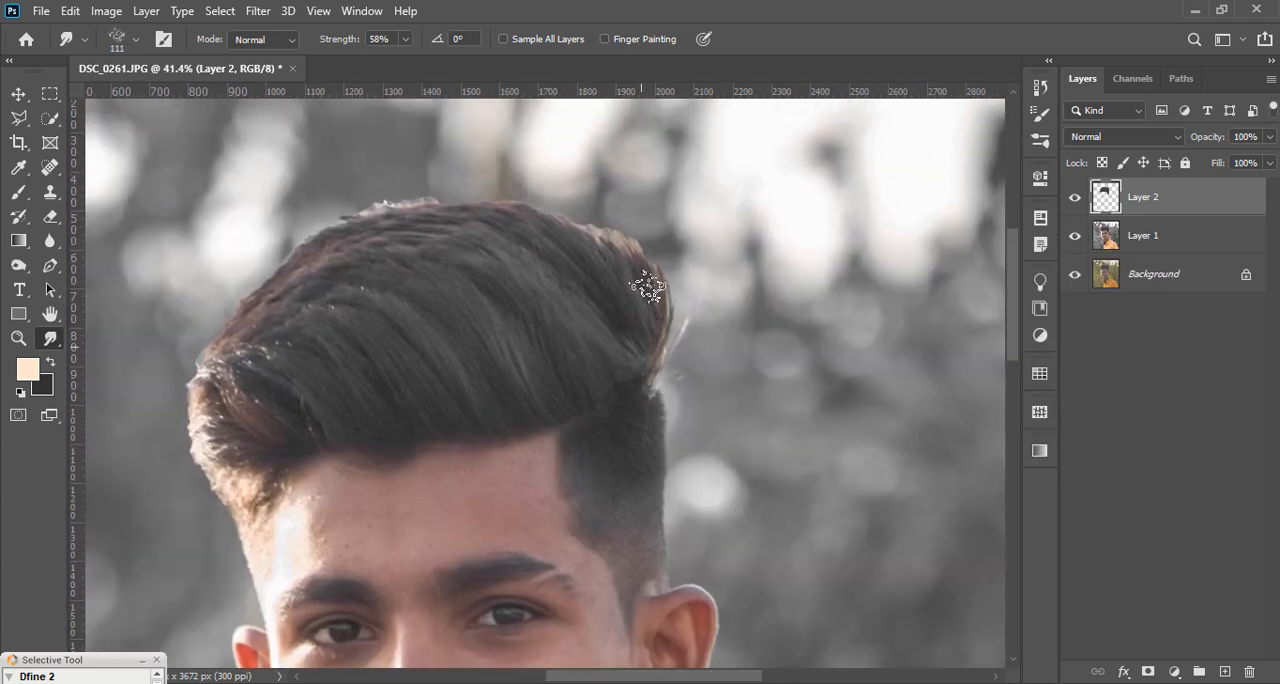
drag(599, 291, 521, 210)
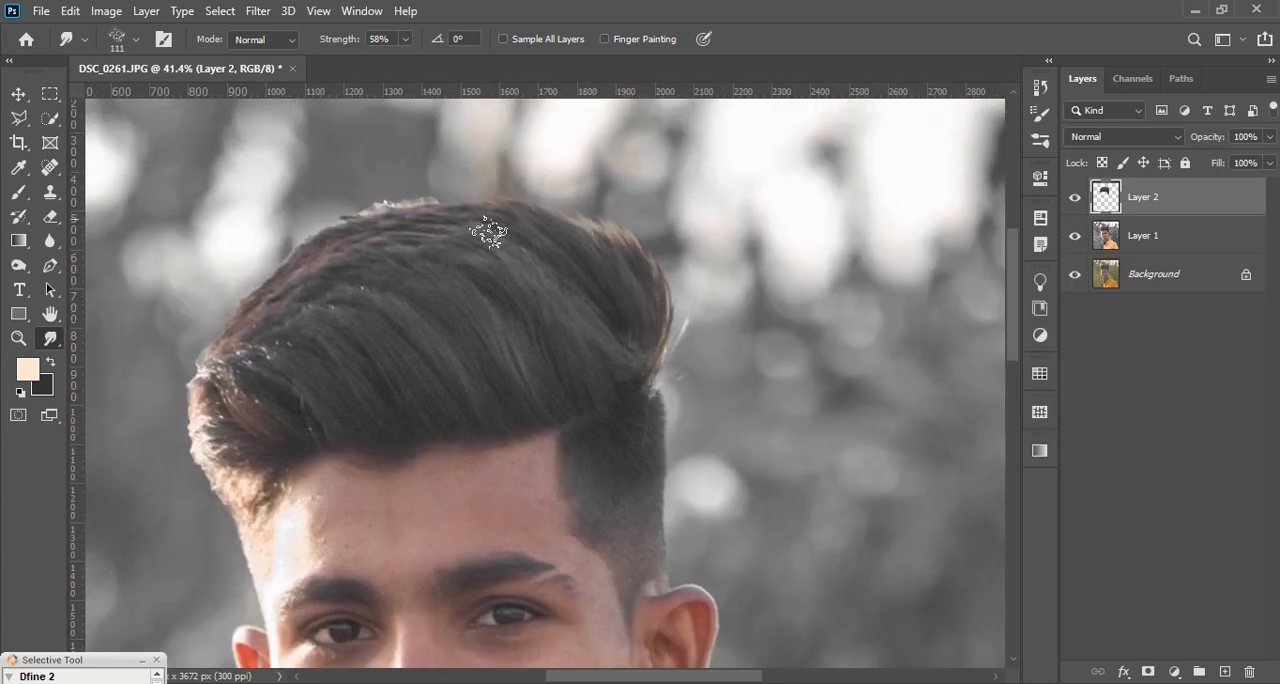
drag(540, 250, 386, 202)
drag(484, 240, 300, 170)
mouse_move(448, 223)
mouse_down()
mouse_move(402, 204)
mouse_move(423, 230)
mouse_move(294, 211)
mouse_up()
drag(386, 234, 292, 235)
drag(339, 270, 225, 287)
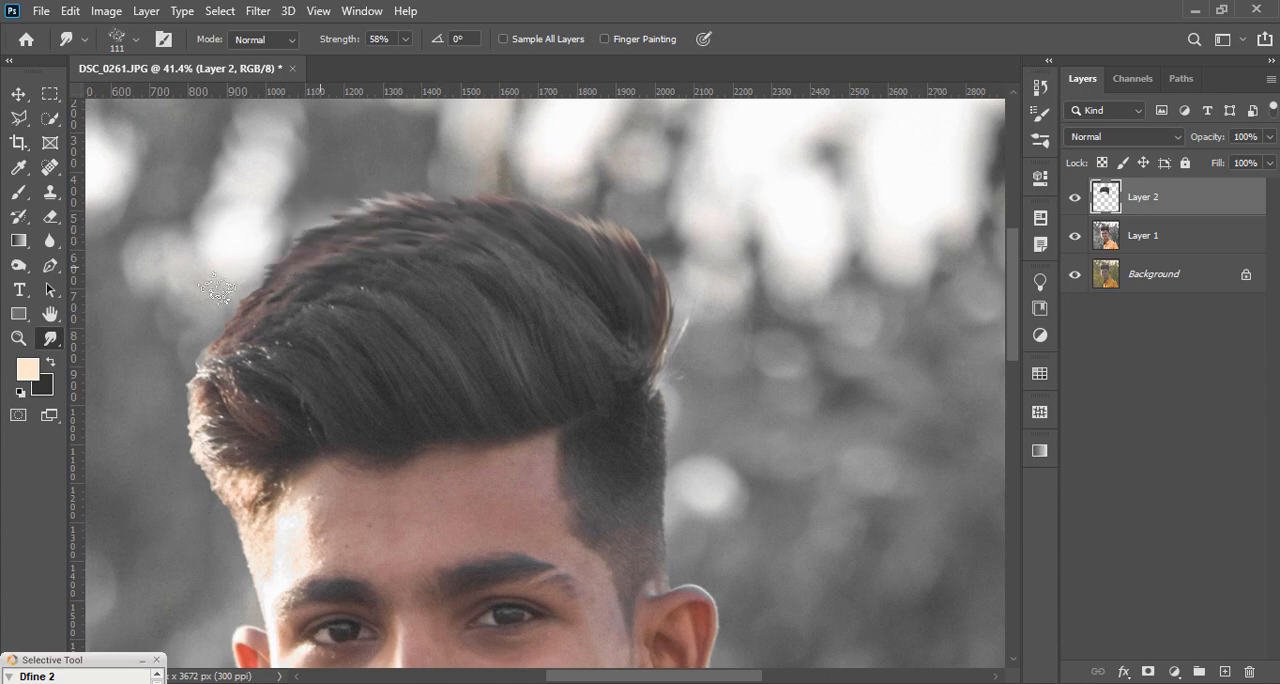
Step: Smudge the front edge of the hair downward toward the temple to lengthen the strands
mouse_move(308, 298)
mouse_down()
mouse_move(220, 292)
mouse_move(218, 316)
mouse_move(171, 372)
mouse_move(191, 532)
mouse_up()
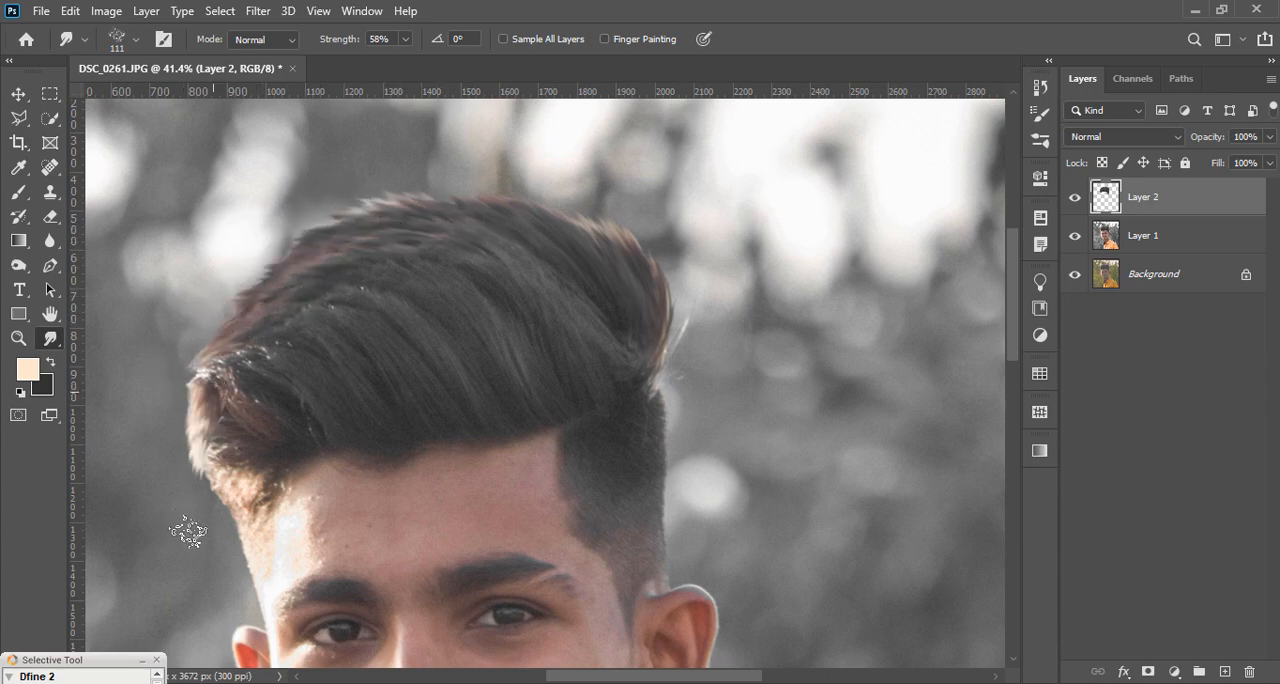
mouse_move(233, 464)
mouse_down()
mouse_move(205, 522)
mouse_move(241, 521)
mouse_up()
mouse_move(220, 417)
mouse_down()
mouse_move(176, 510)
mouse_move(219, 421)
mouse_move(187, 562)
mouse_up()
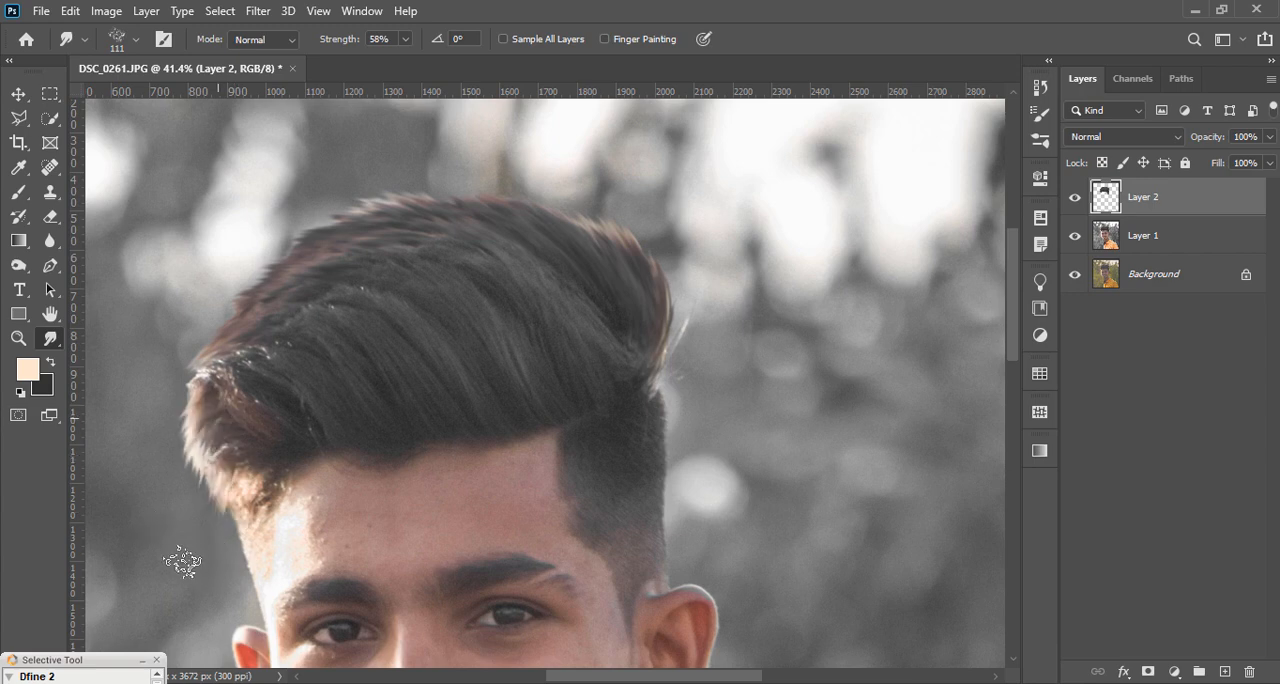
drag(216, 461, 205, 550)
drag(213, 390, 168, 479)
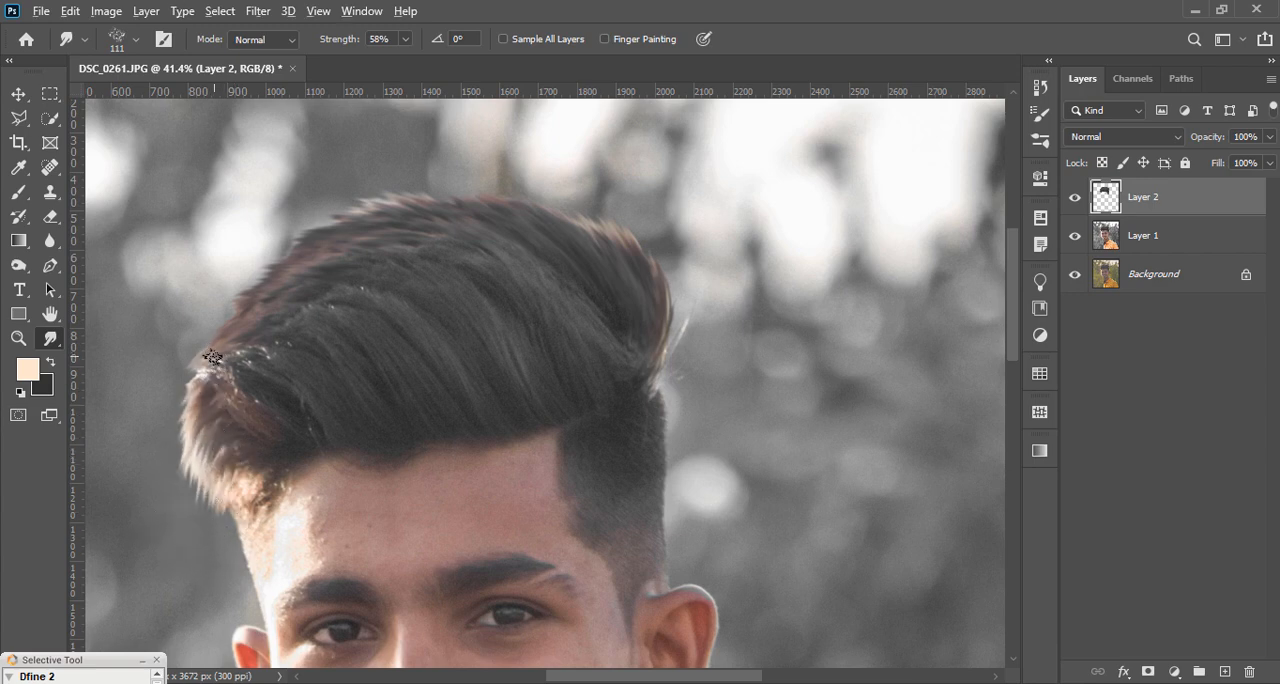
Step: Soften the front hair tips above the temple with more short downward smudge strokes, and undo the last stroke
scroll(220, 358, down, 12)
scroll(478, 264, up, 12)
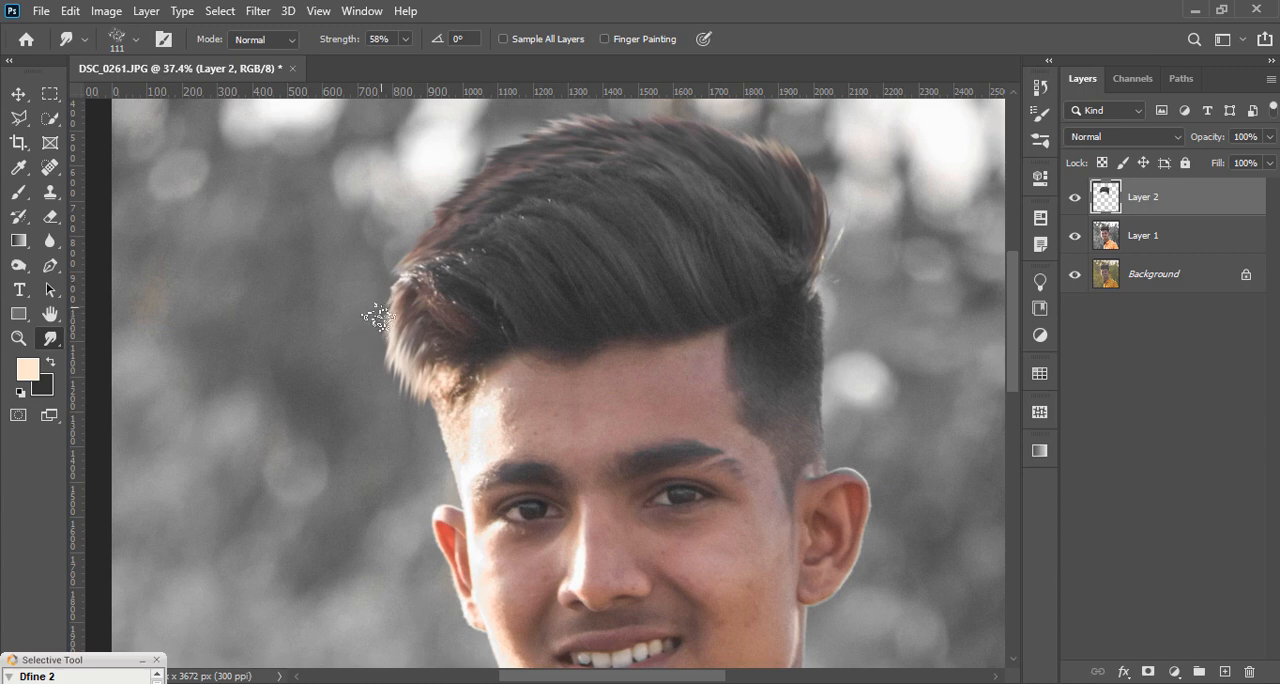
mouse_move(379, 320)
mouse_down()
mouse_move(410, 402)
mouse_move(393, 411)
mouse_up()
drag(376, 352, 390, 361)
drag(402, 306, 408, 408)
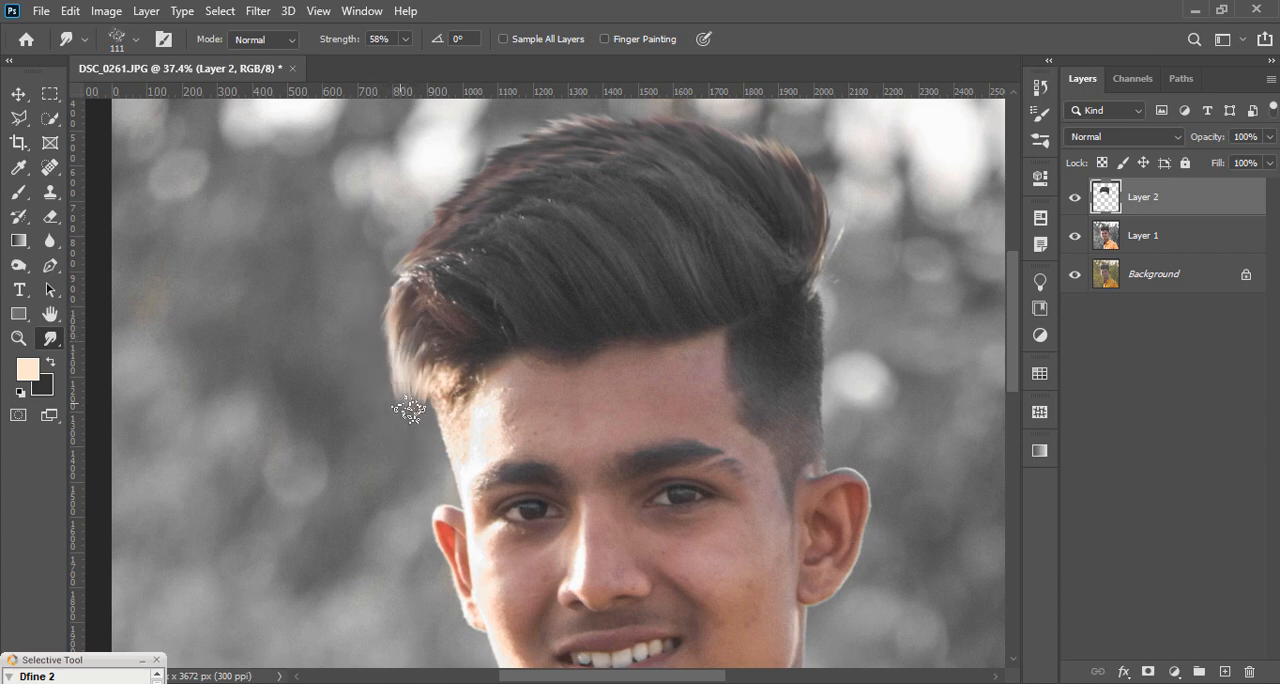
drag(401, 342, 407, 396)
drag(389, 312, 407, 389)
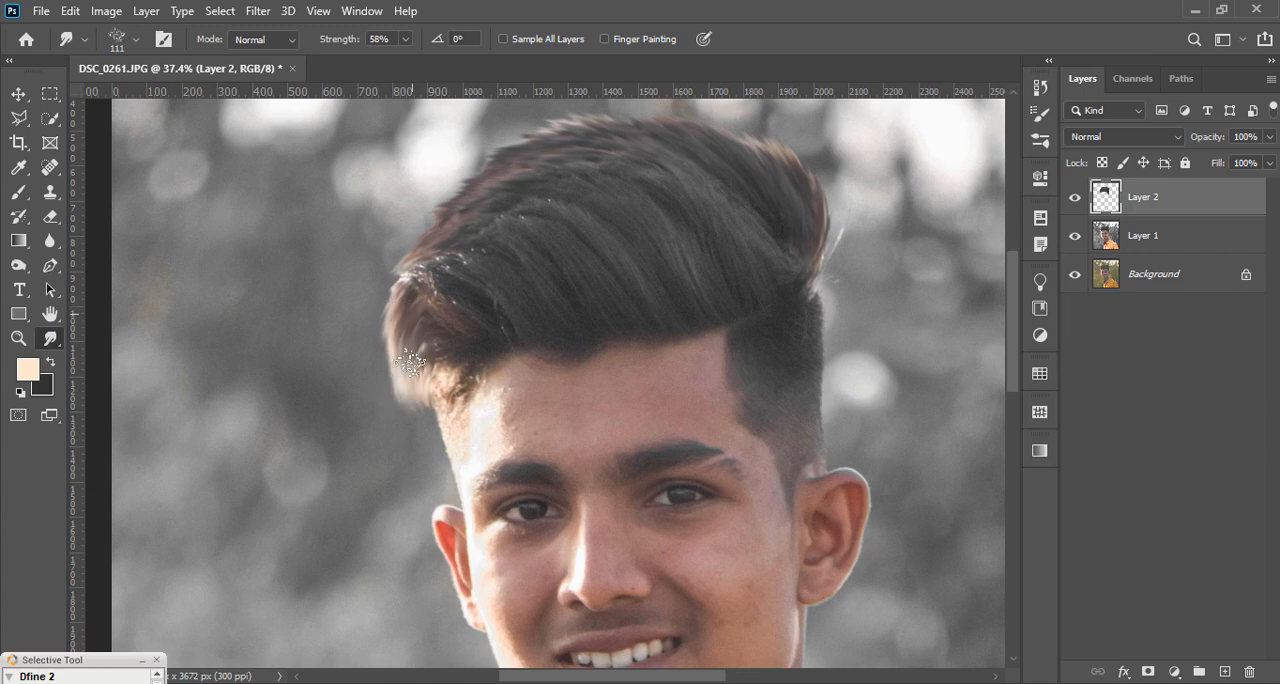
drag(426, 344, 443, 383)
key(ctrl+z)
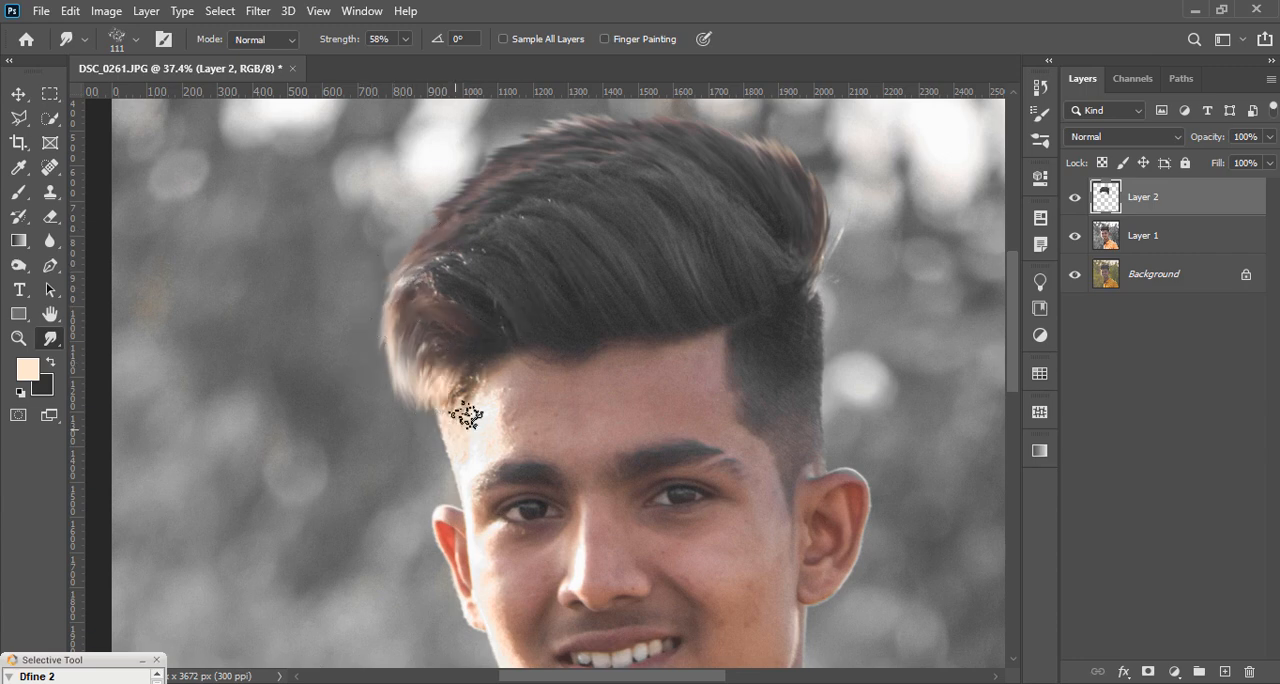
Step: Examine the smudged hair edges up close and against the whole portrait
scroll(452, 365, down, 2)
scroll(522, 170, up, 2)
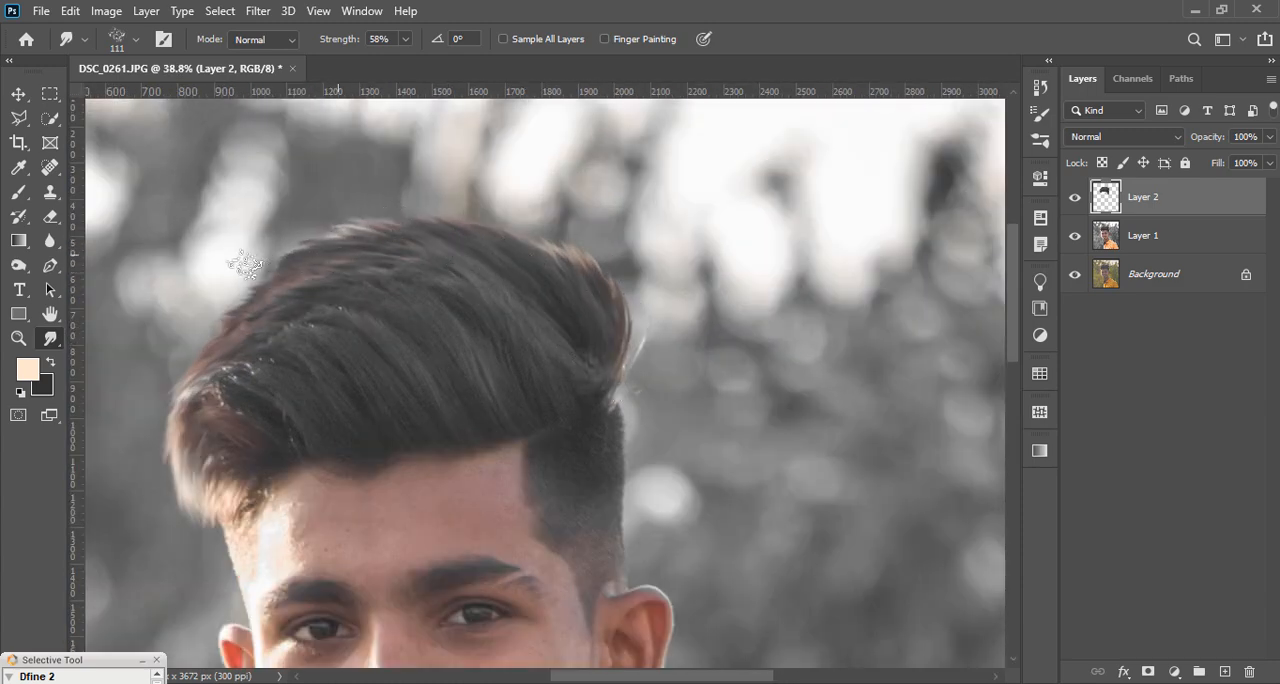
scroll(330, 264, down, 2)
scroll(364, 269, down, 1)
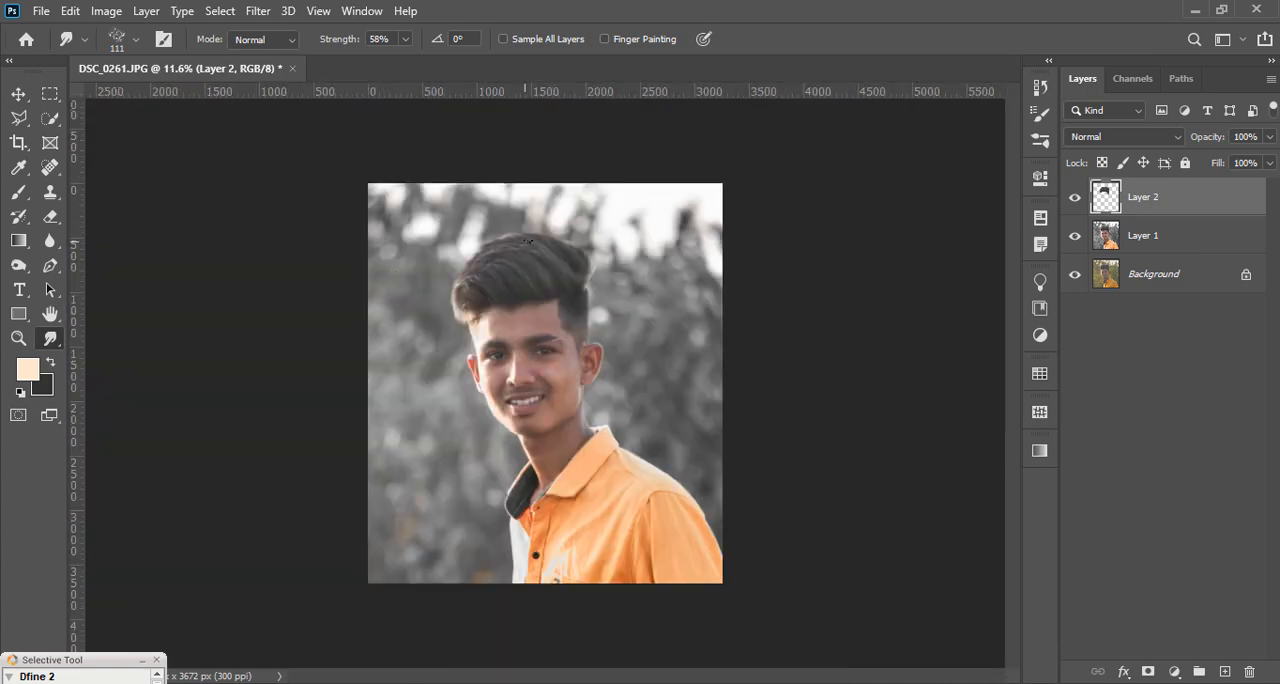
scroll(617, 300, up, 2)
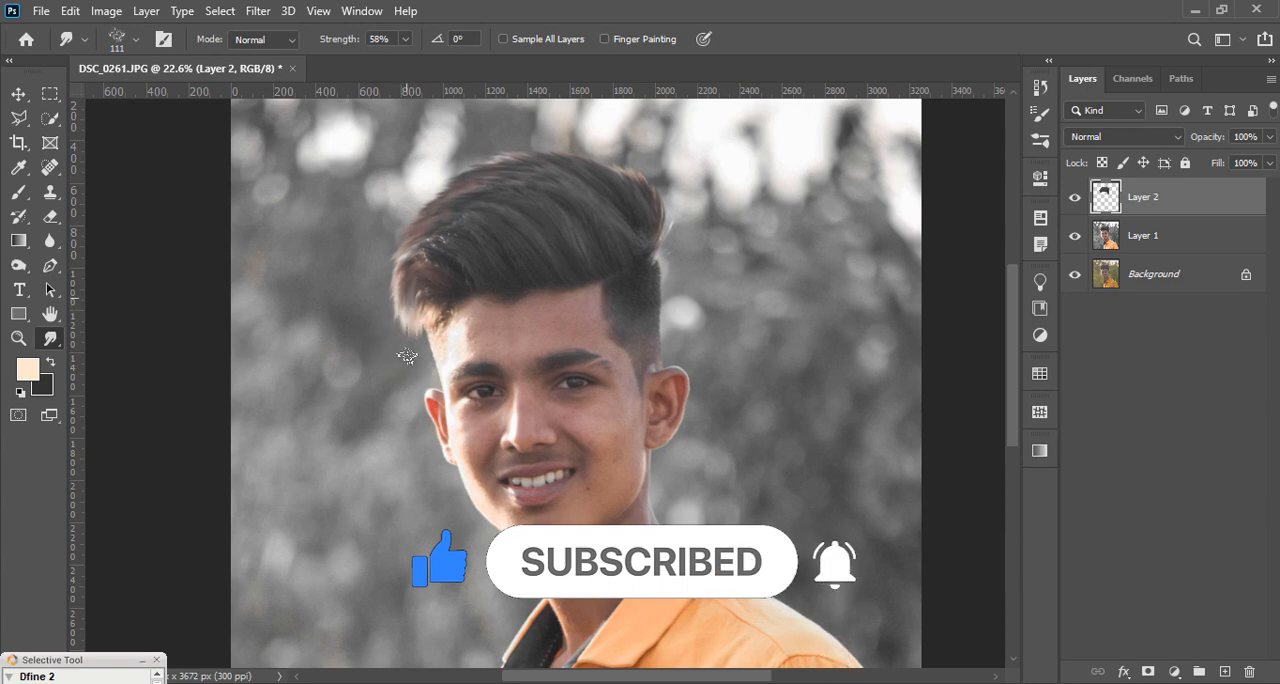
scroll(393, 339, down, 2)
scroll(451, 272, up, 3)
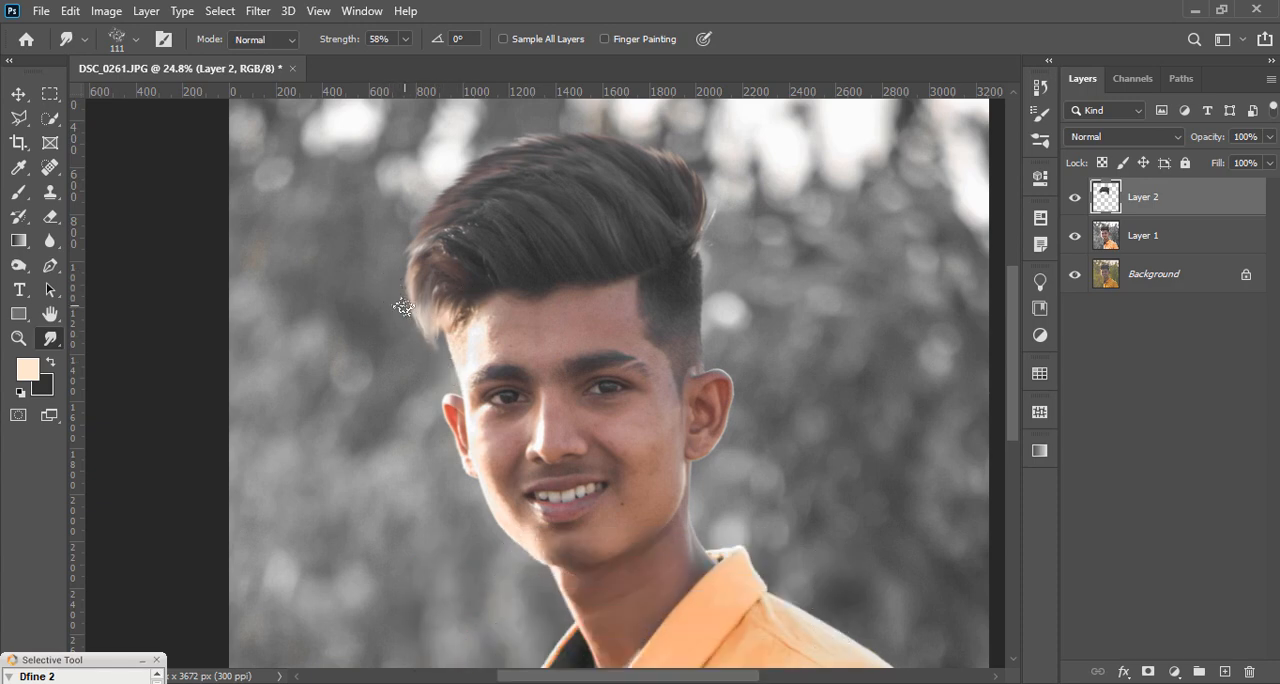
scroll(455, 350, down, 2)
Step: Smudge the strands along the front part of the hair above the forehead toward the back of the head
scroll(521, 269, up, 4)
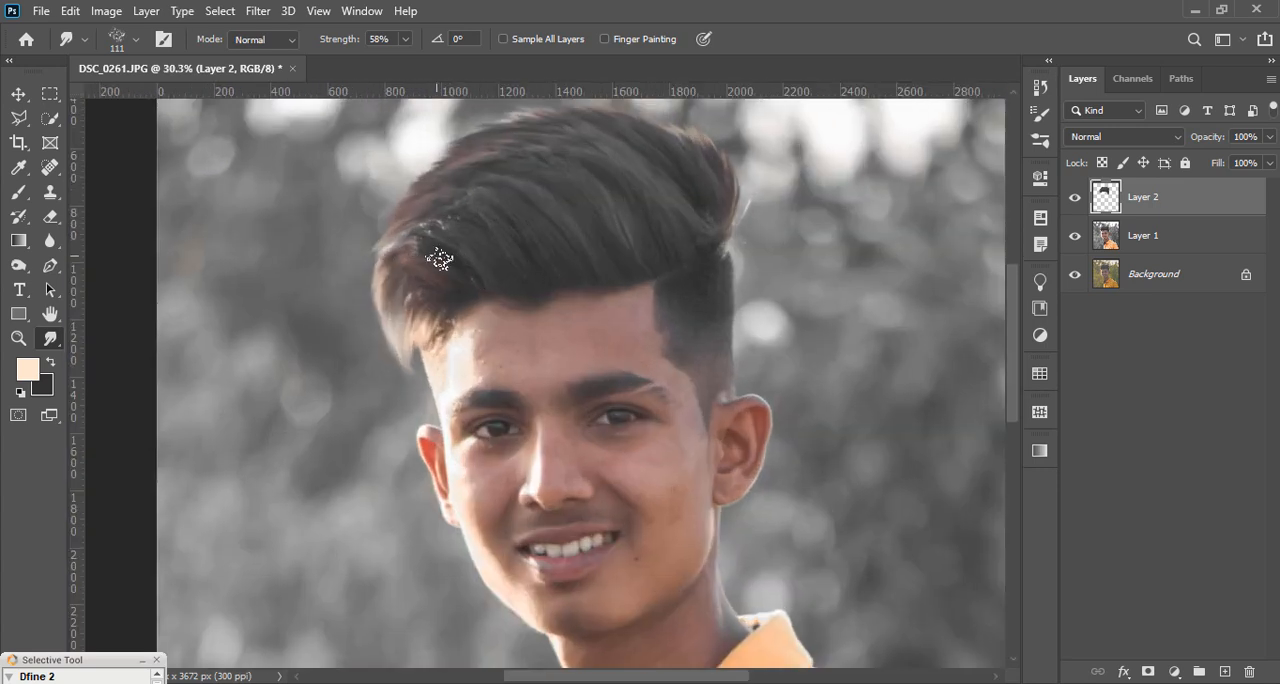
mouse_move(440, 260)
mouse_down()
mouse_move(397, 259)
mouse_move(478, 264)
mouse_up()
drag(415, 226, 487, 248)
scroll(430, 245, down, 2)
scroll(577, 241, down, 1)
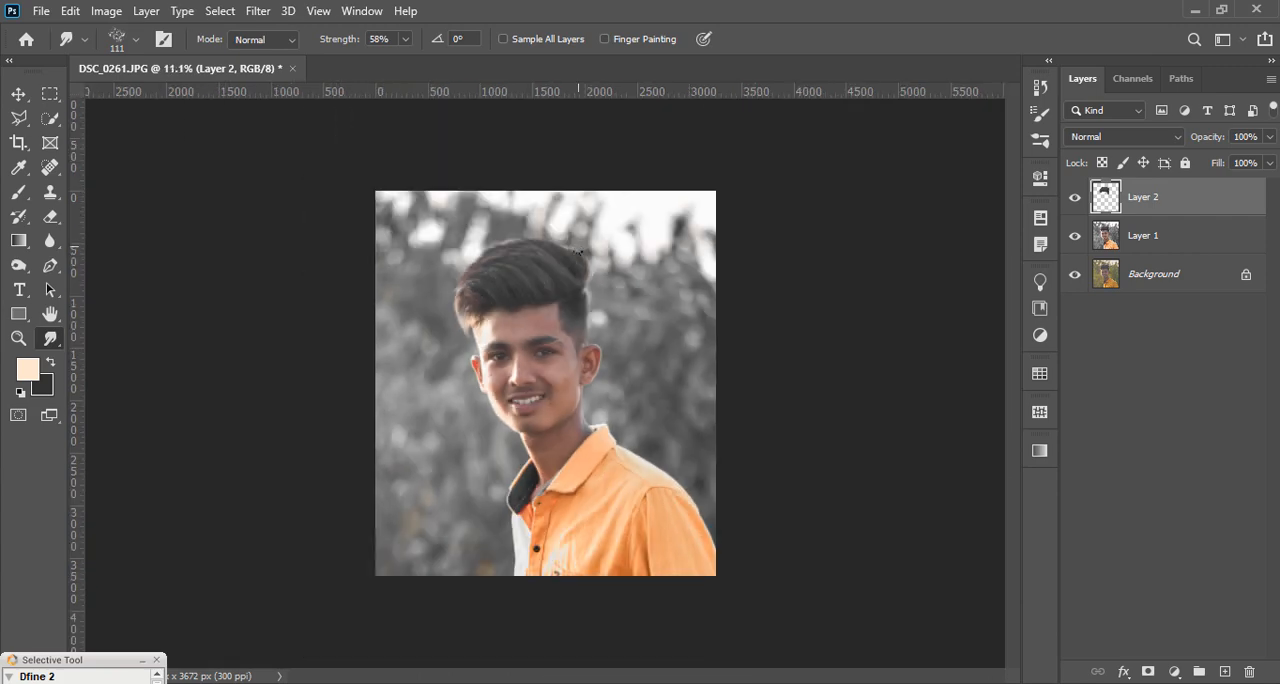
Step: Smudge the back edge of the hair upward to raise the strands near the crown
scroll(580, 245, up, 4)
mouse_move(584, 250)
mouse_down()
mouse_move(637, 163)
mouse_move(625, 145)
mouse_move(614, 184)
mouse_up()
drag(595, 249, 592, 117)
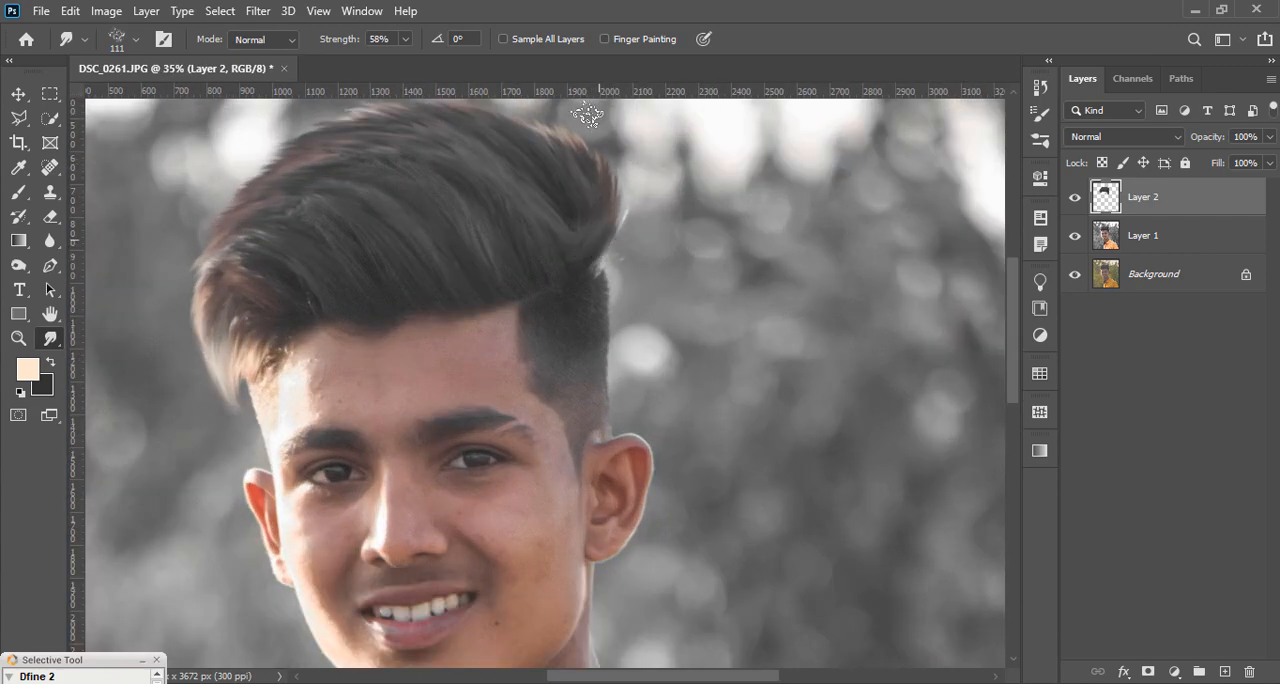
drag(594, 221, 573, 117)
Step: Smudge the strands from the back of the hair up across the crown to blend and lift the top edge
scroll(606, 270, up, 3)
drag(592, 289, 545, 217)
drag(571, 266, 461, 177)
drag(542, 241, 509, 180)
mouse_move(544, 232)
mouse_down()
mouse_move(424, 163)
mouse_move(523, 222)
mouse_move(430, 183)
mouse_move(520, 237)
mouse_move(484, 218)
mouse_up()
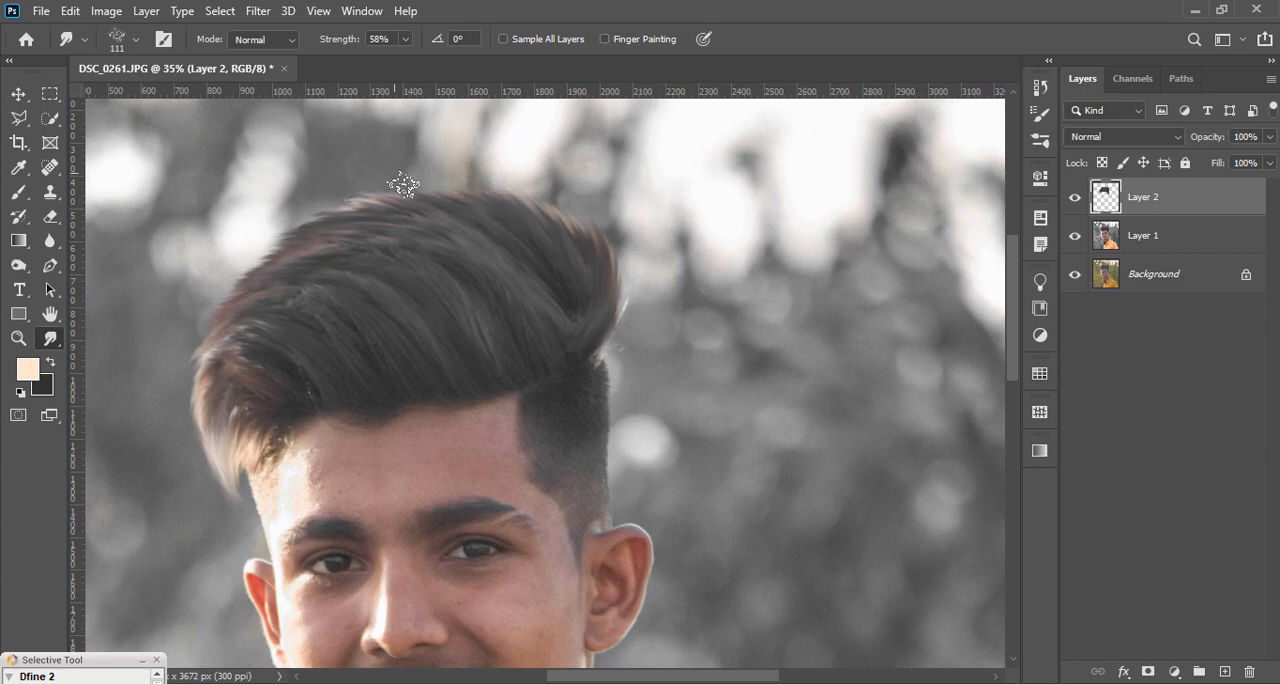
scroll(468, 208, down, 3)
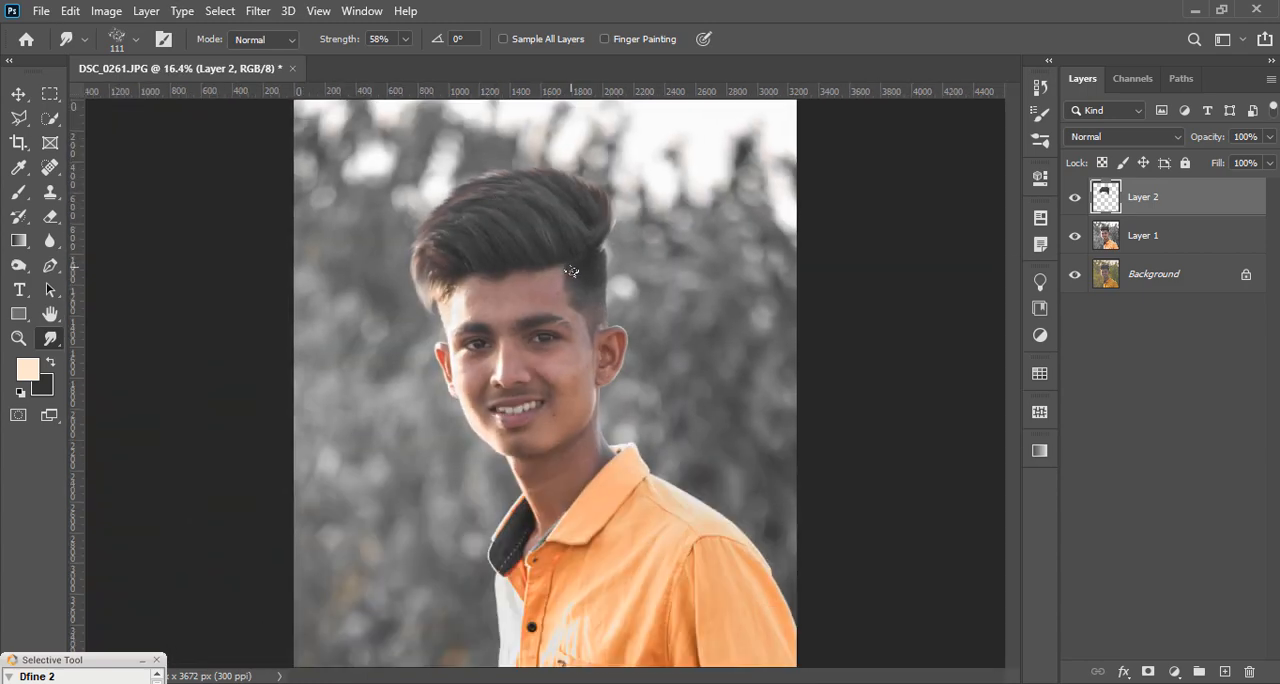
scroll(605, 325, up, 1)
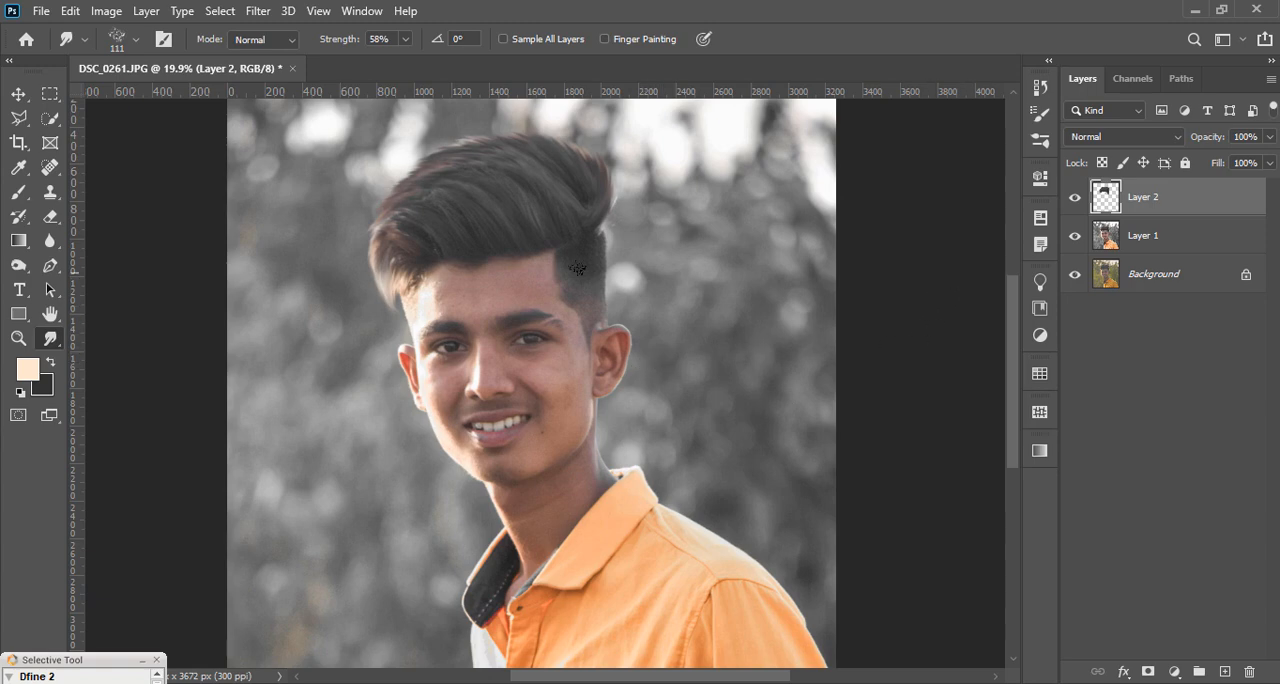
scroll(549, 190, up, 3)
scroll(740, 240, down, 7)
scroll(626, 305, up, 1)
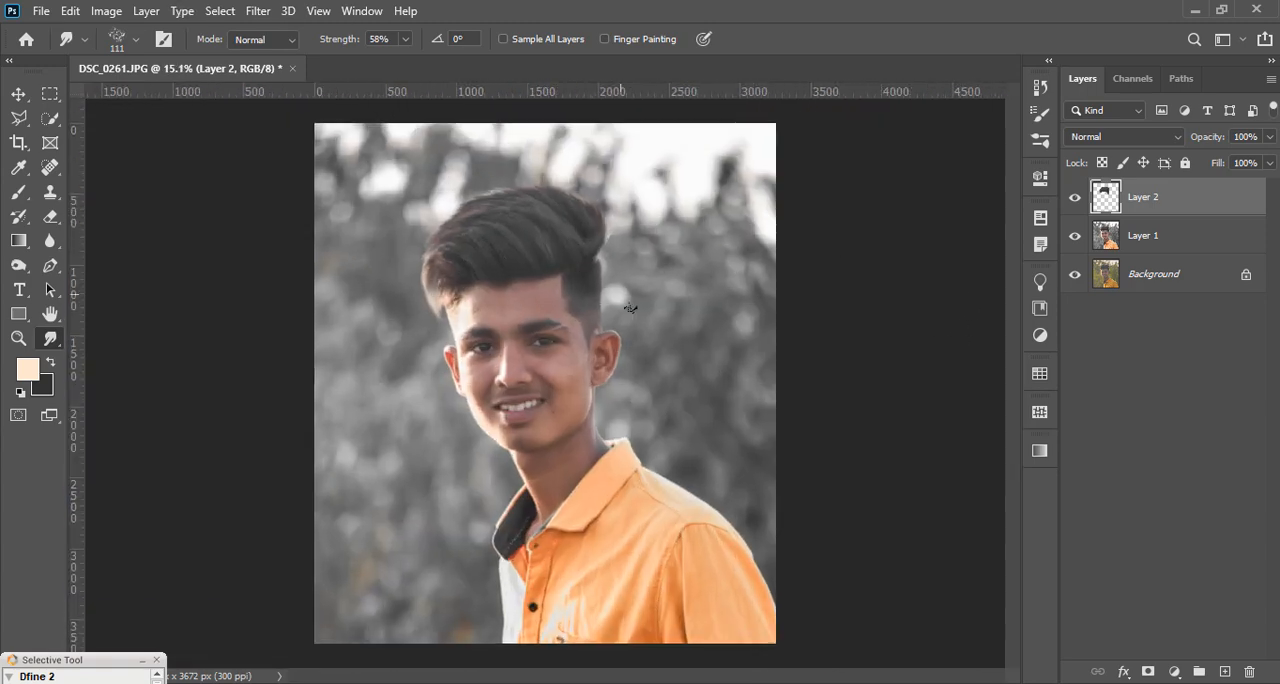
Step: Open the Camera Raw filter on the hair layer and set Clarity to +14, Contrast to +7 and Sharpening to 52
click(258, 11)
click(320, 123)
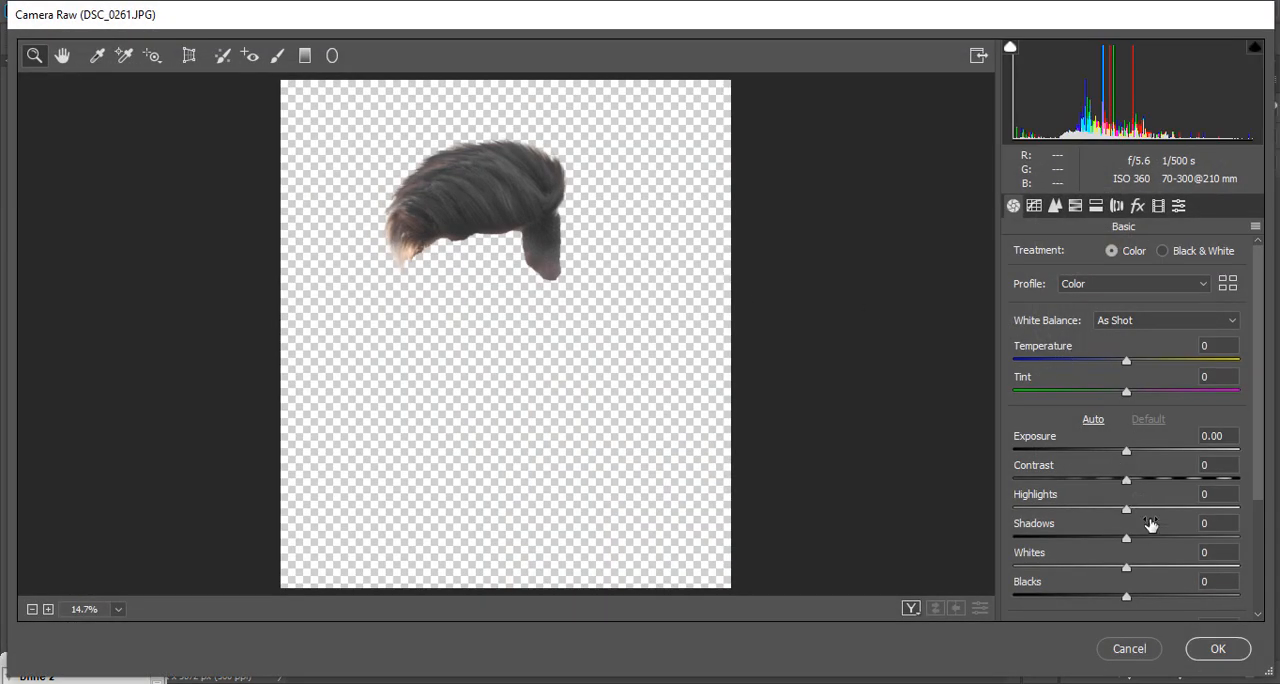
scroll(1141, 538, down, 3)
click(1147, 580)
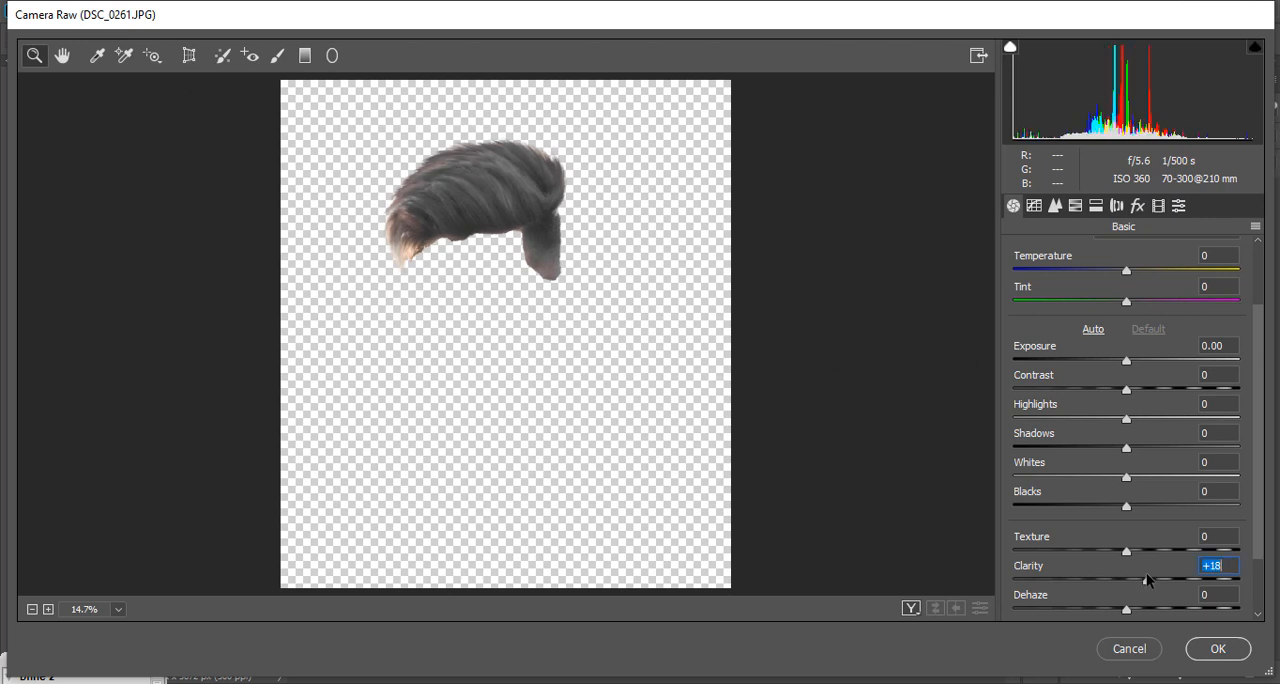
drag(1144, 577, 1142, 577)
drag(1120, 393, 1135, 392)
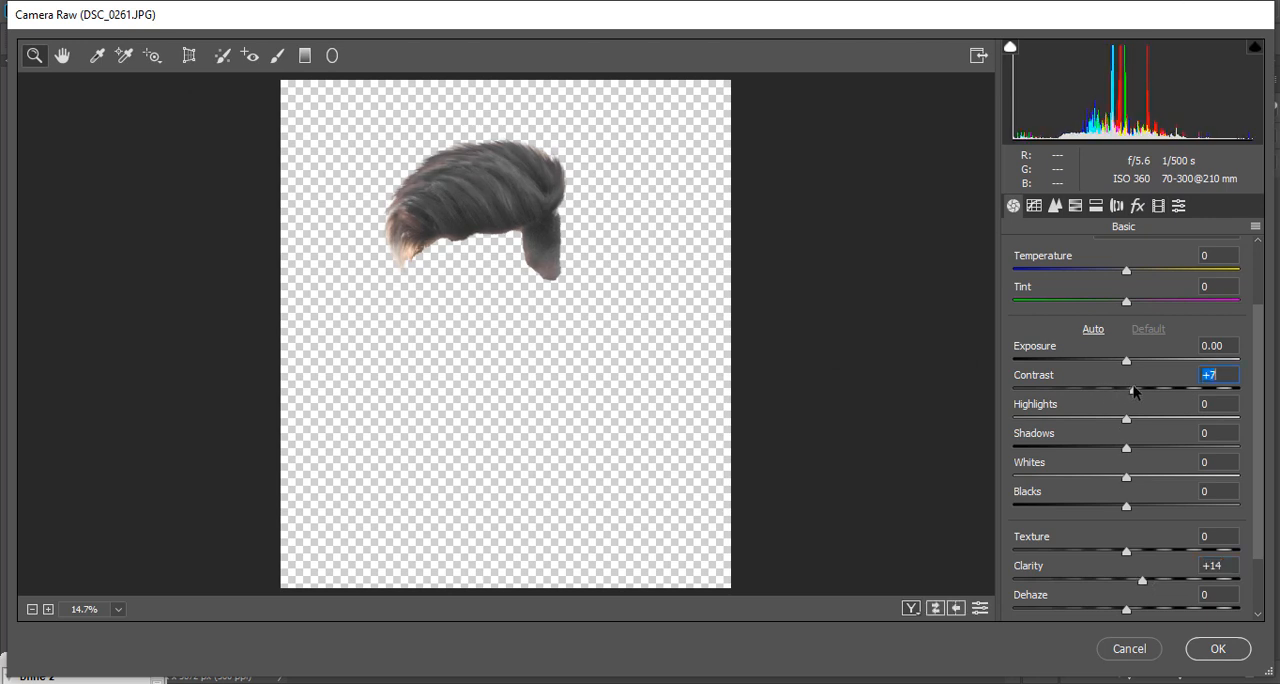
click(1055, 206)
drag(1115, 288, 1090, 293)
Step: Shrink the Adjustment Brush and paint a stroke along the front hair strands
scroll(426, 138, up, 5)
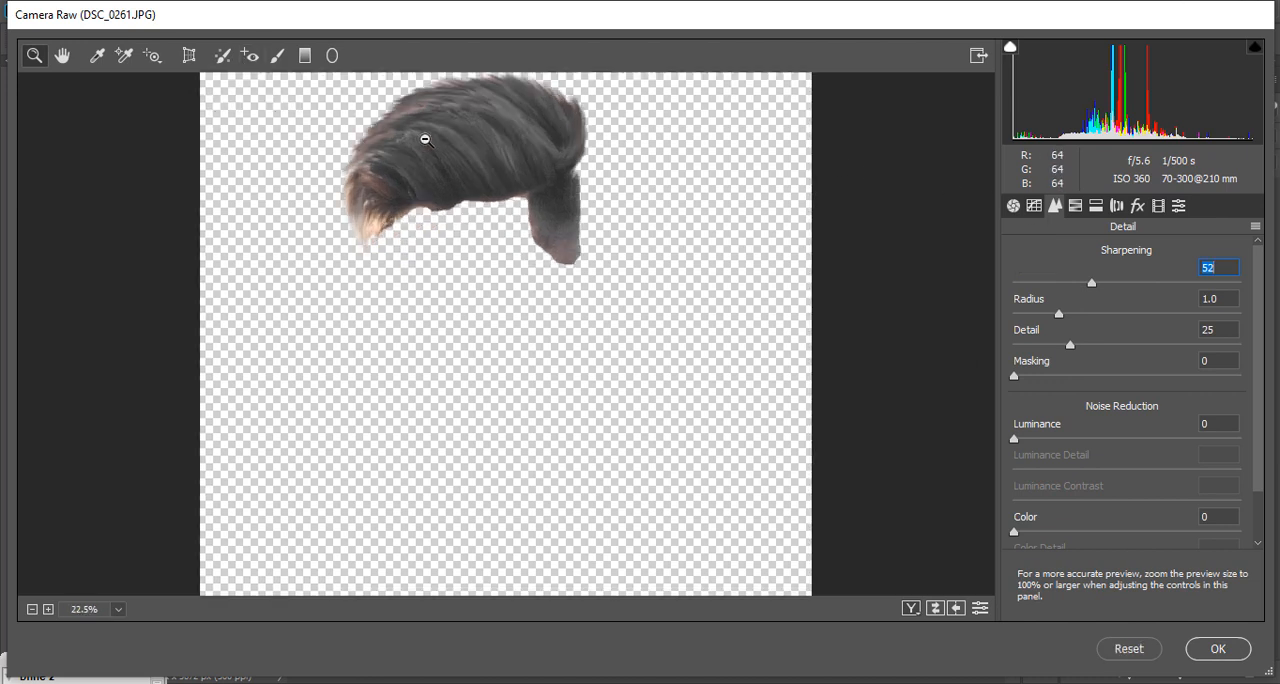
scroll(417, 246, up, 3)
click(277, 55)
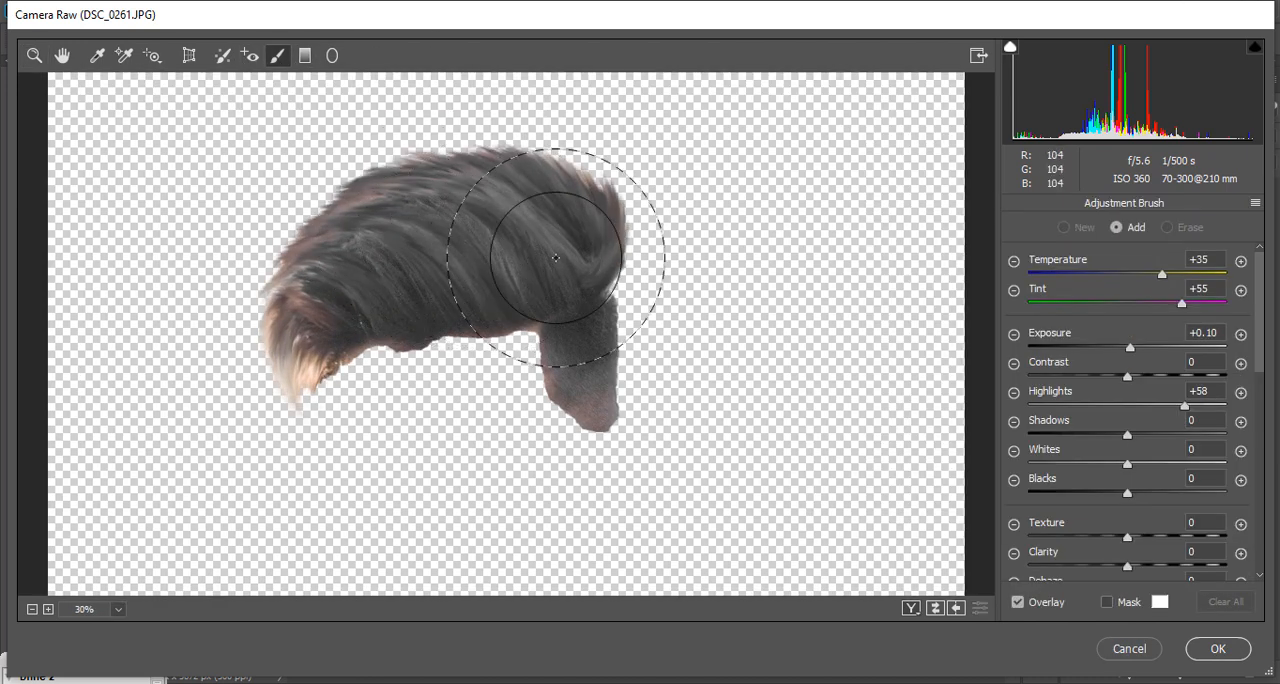
key(bracketleft)
key(bracketleft)
key(bracketleft)
key(bracketleft)
key(bracketleft)
key(bracketleft)
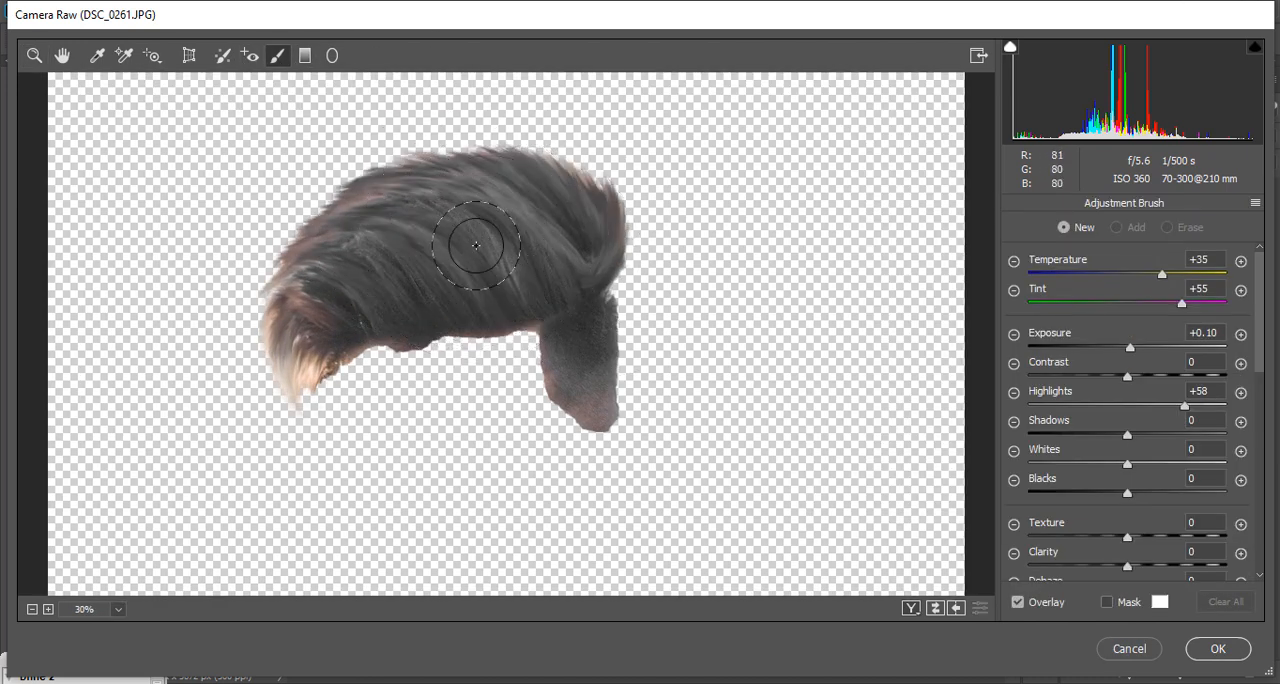
drag(440, 295, 357, 237)
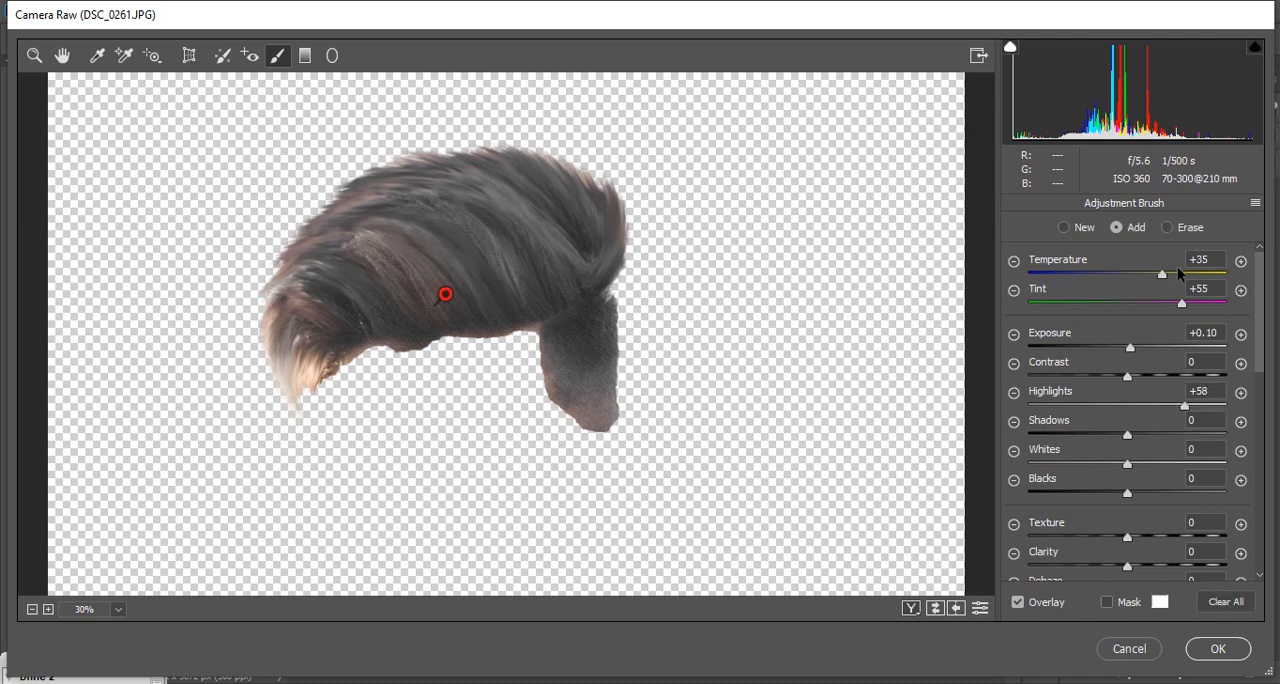
Step: Reset the Adjustment Brush's temperature, tint, exposure and highlights to 0
text(0)
click(1254, 205)
click(1134, 247)
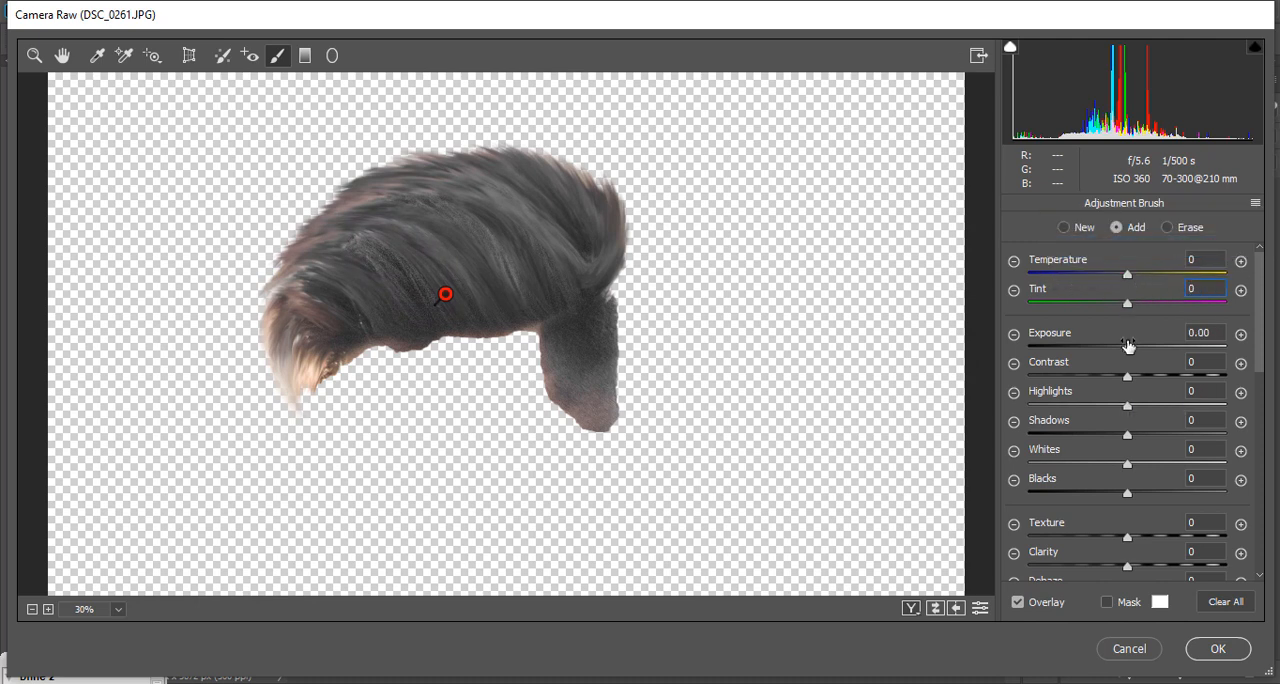
Step: Set the brush exposure to +0.80, paint light streaks over the front and crown strands, and apply the Camera Raw filter
drag(1128, 345, 1158, 347)
drag(402, 279, 319, 240)
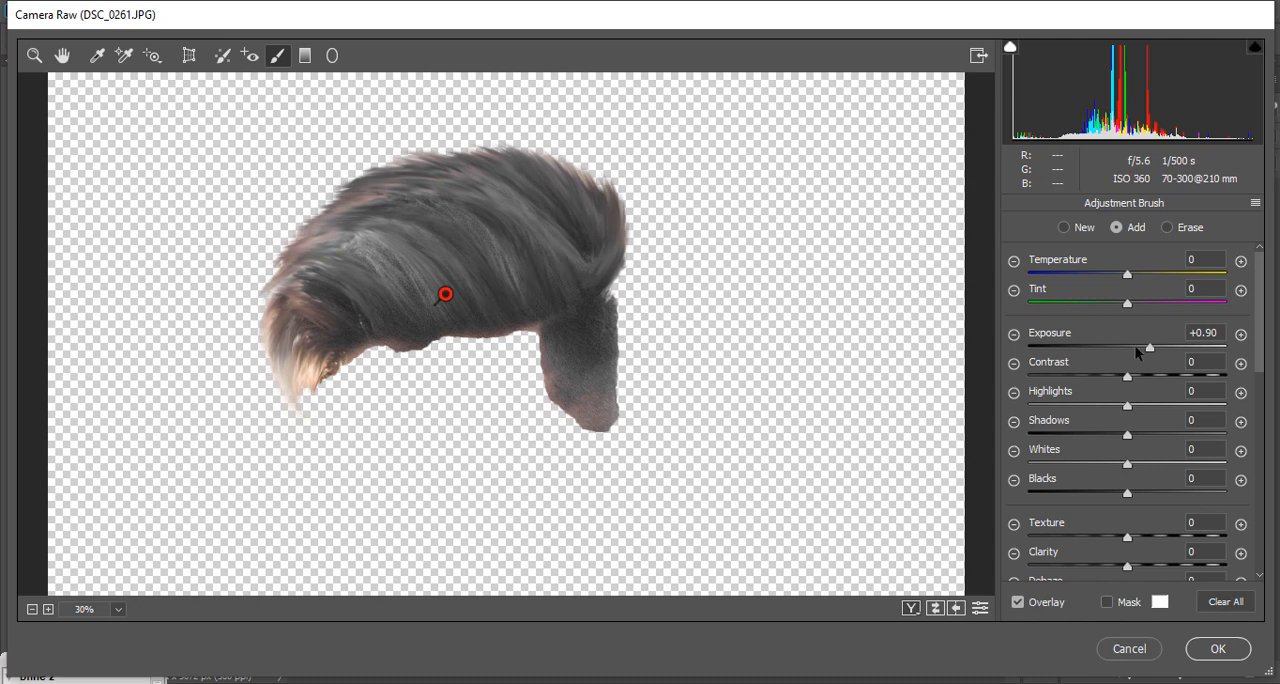
drag(1153, 350, 1148, 347)
drag(540, 244, 400, 160)
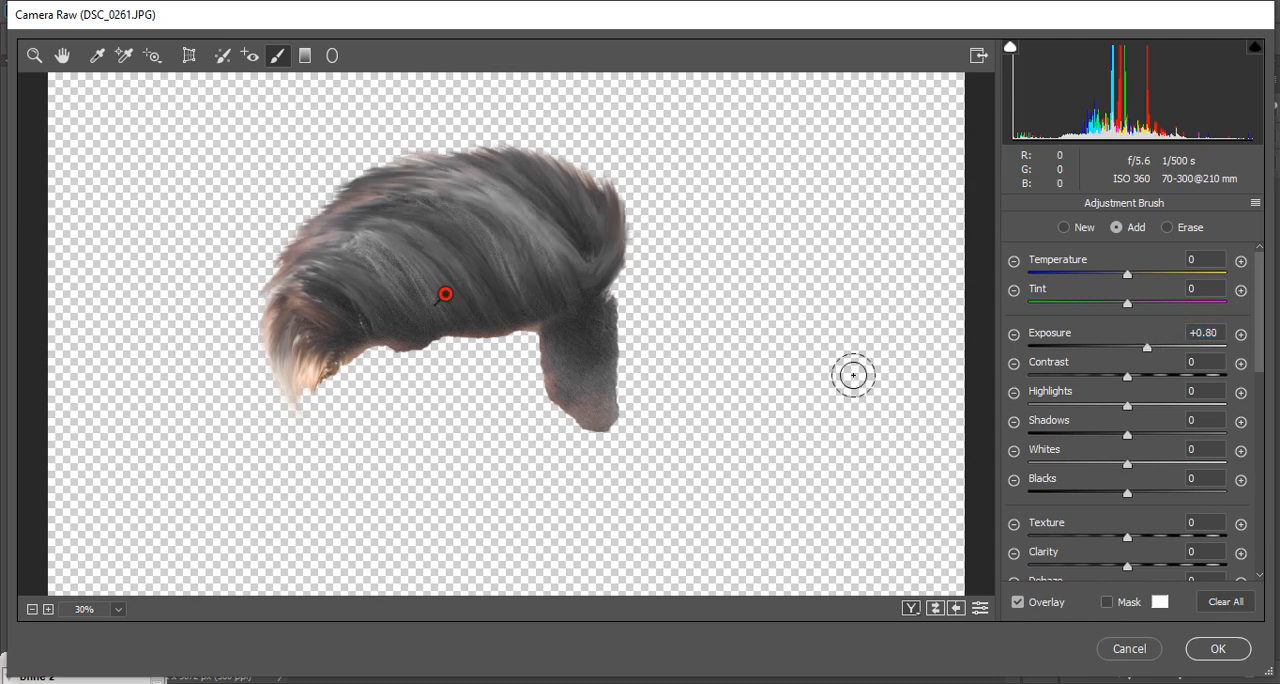
click(1218, 649)
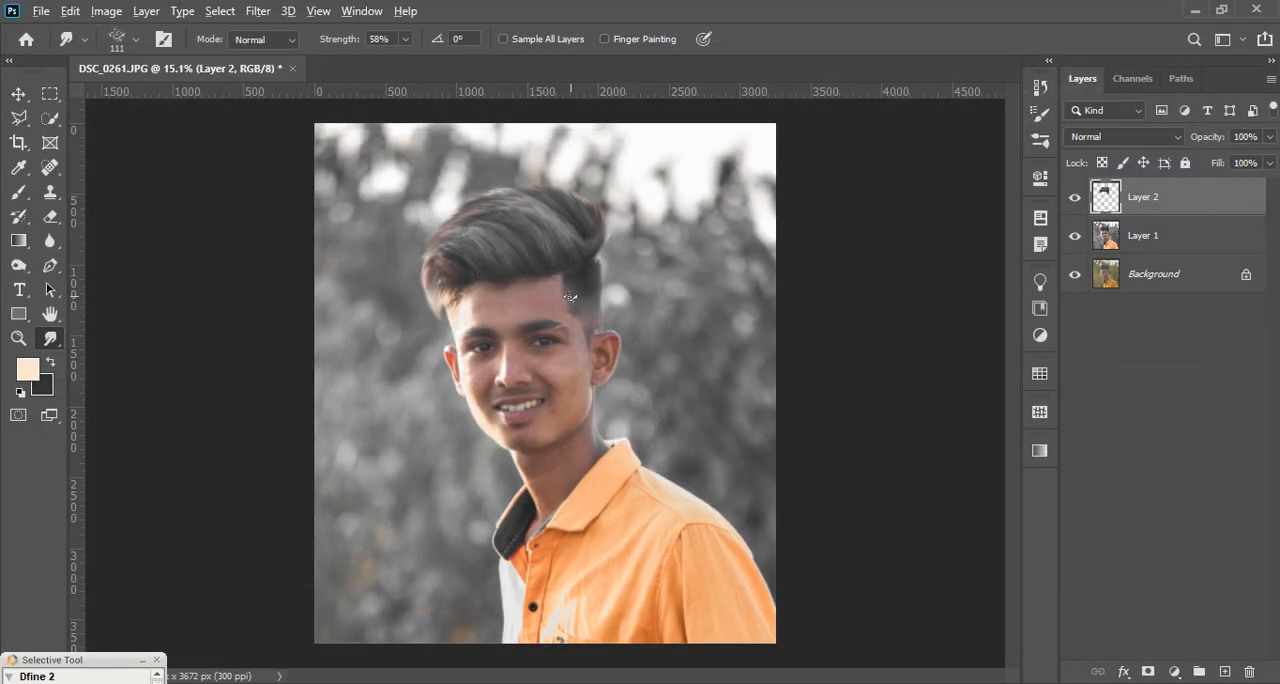
Step: Darken the front and lower hair strands with the Burn tool at 120 px, Midtones range and 50% exposure
scroll(560, 280, up, 1)
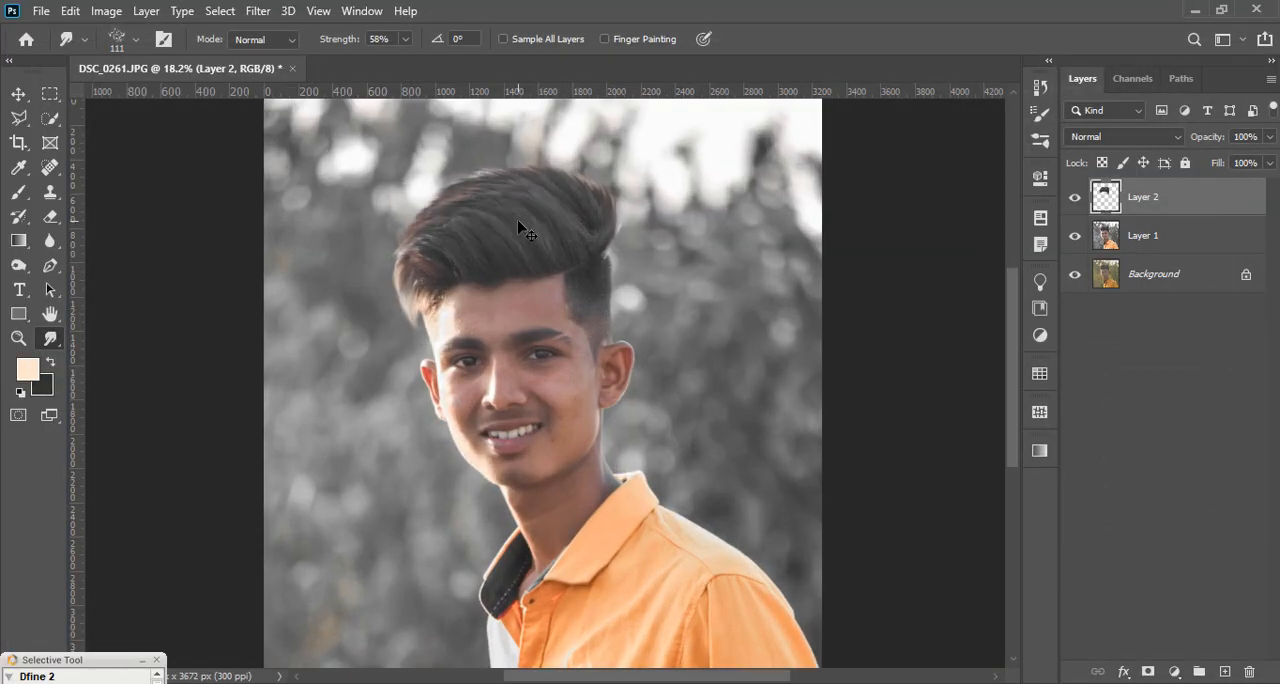
scroll(530, 204, up, 1)
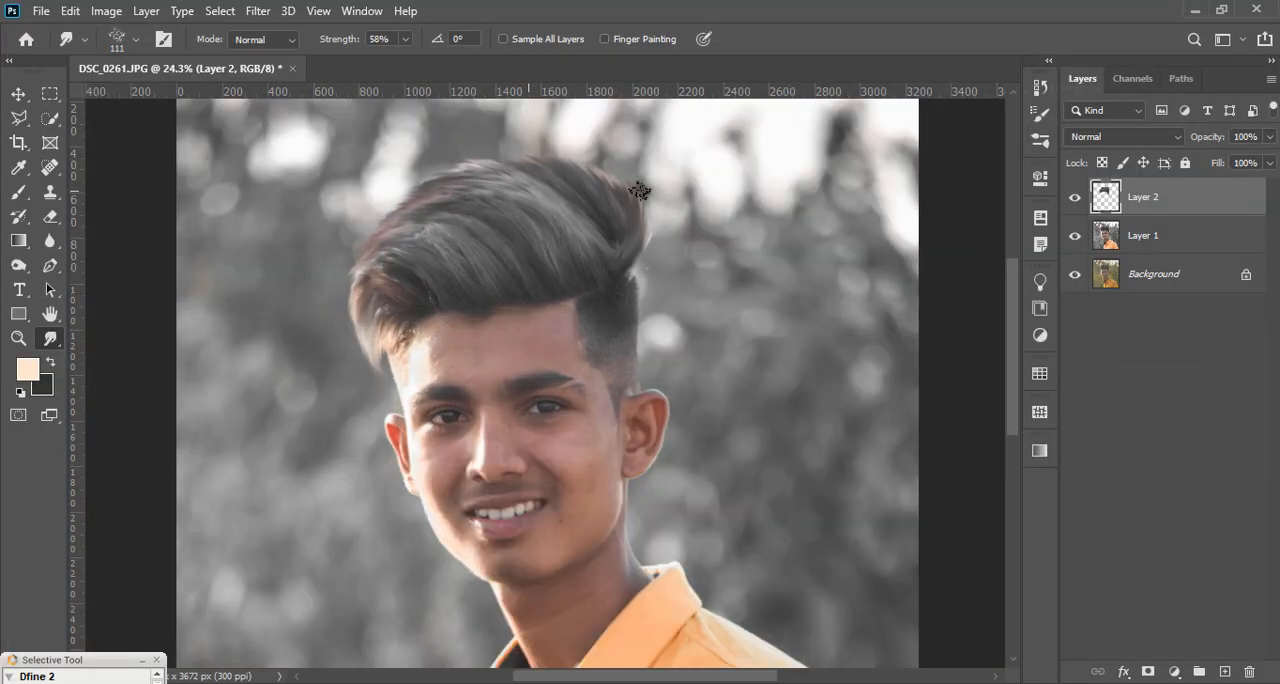
click(18, 265)
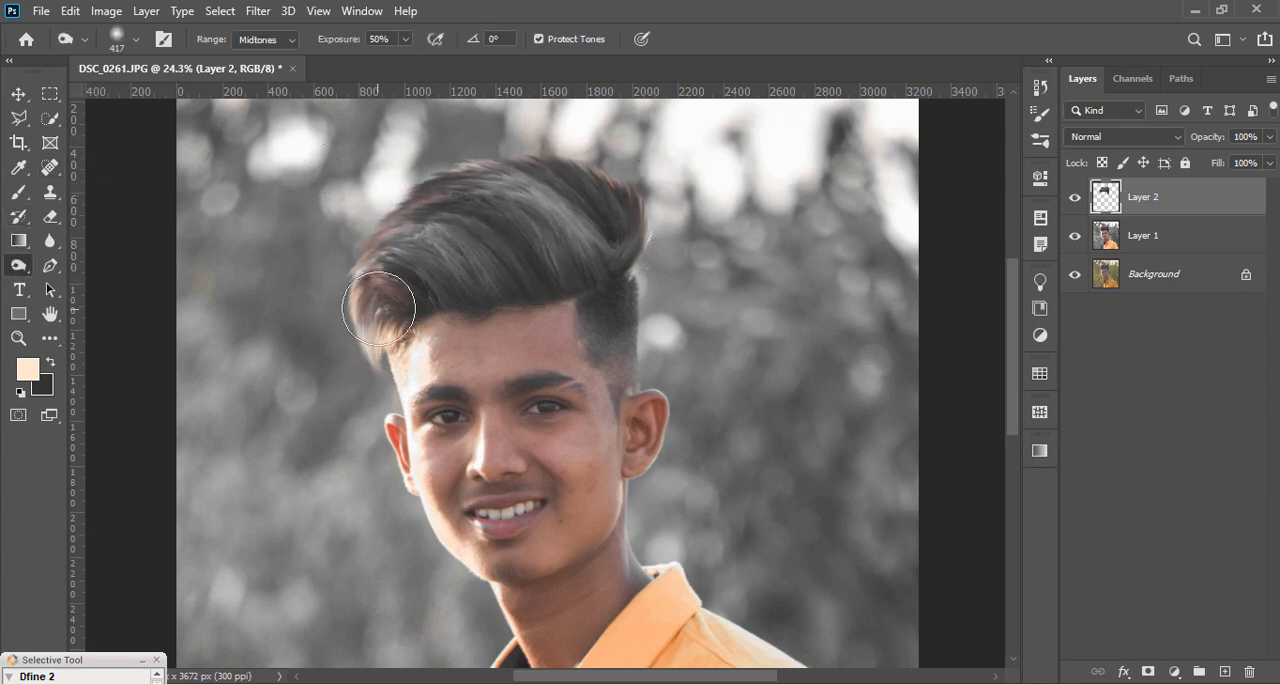
scroll(309, 315, down, 3)
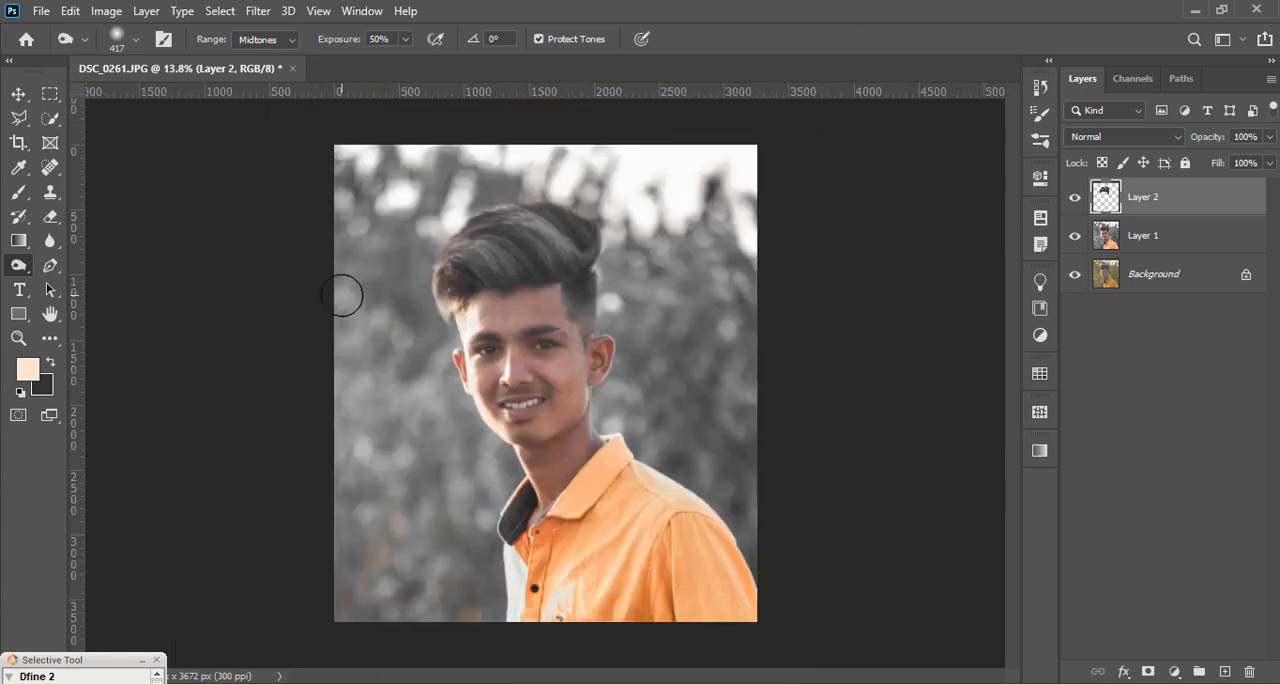
scroll(496, 280, up, 1)
right_click(586, 243)
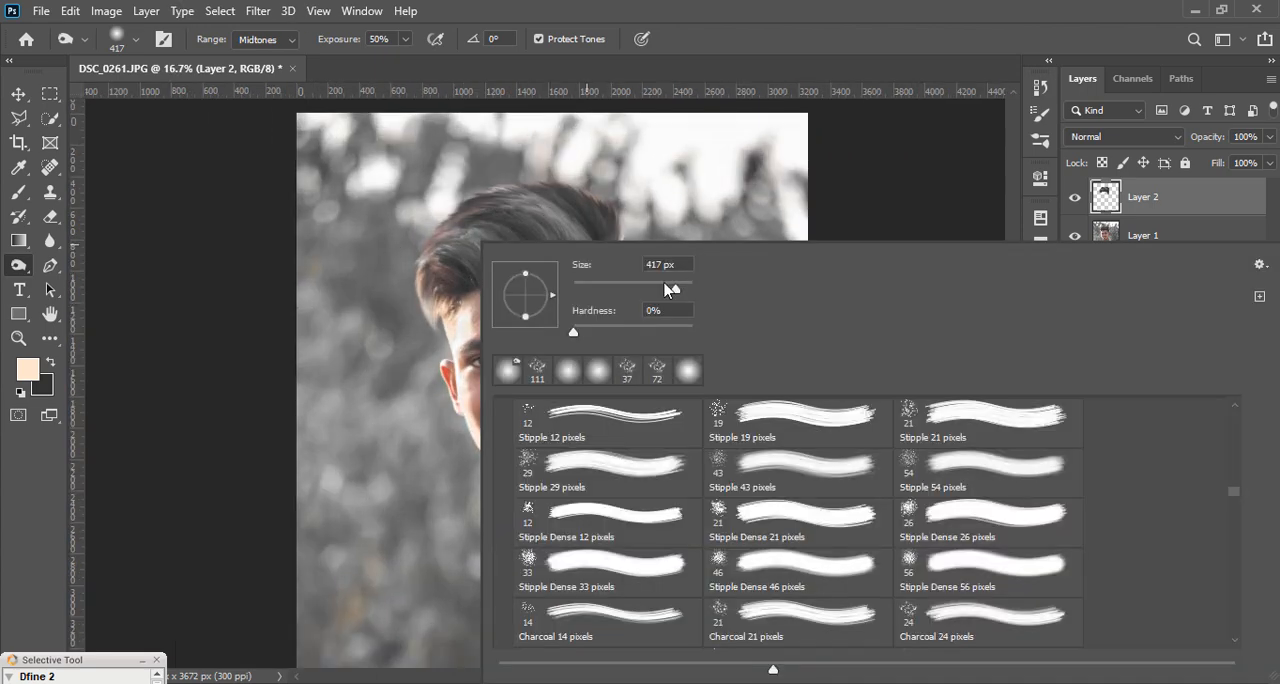
drag(670, 289, 639, 289)
key(Return)
scroll(476, 333, up, 2)
mouse_move(503, 295)
mouse_down()
mouse_move(424, 230)
mouse_move(509, 284)
mouse_up()
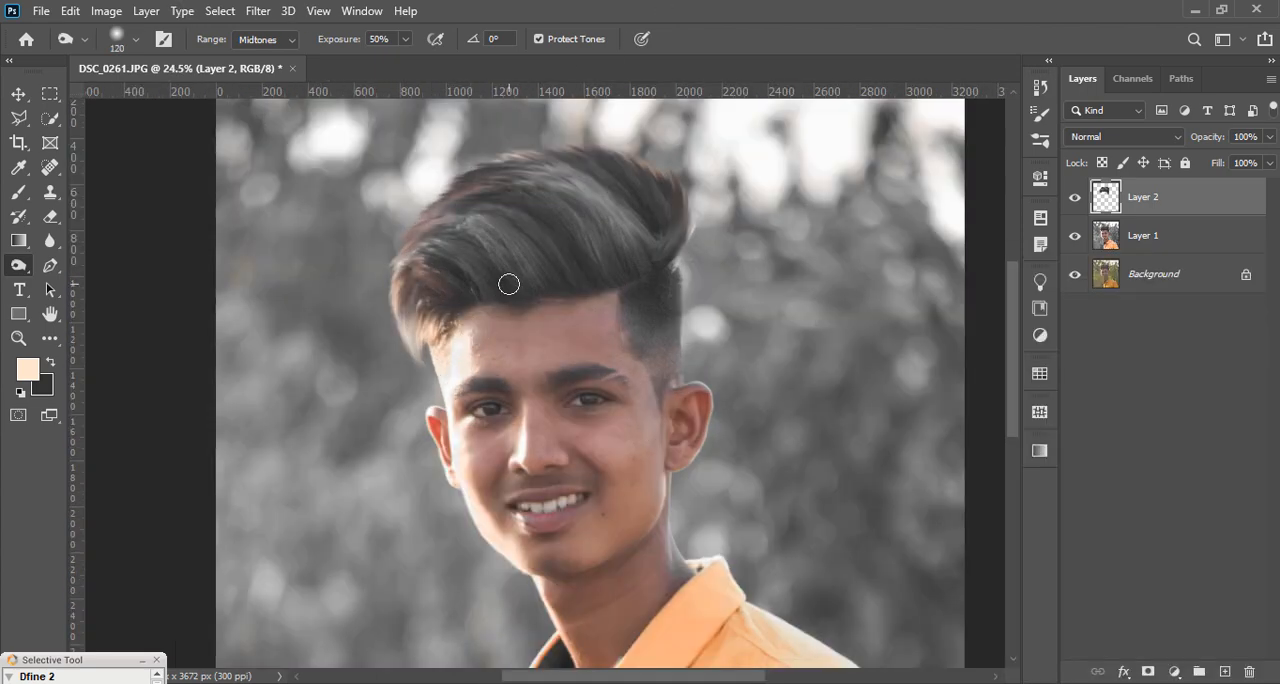
drag(442, 234, 534, 272)
mouse_move(624, 284)
mouse_down()
mouse_move(522, 178)
mouse_move(614, 249)
mouse_move(620, 271)
mouse_move(572, 222)
mouse_move(501, 226)
mouse_up()
scroll(549, 267, down, 3)
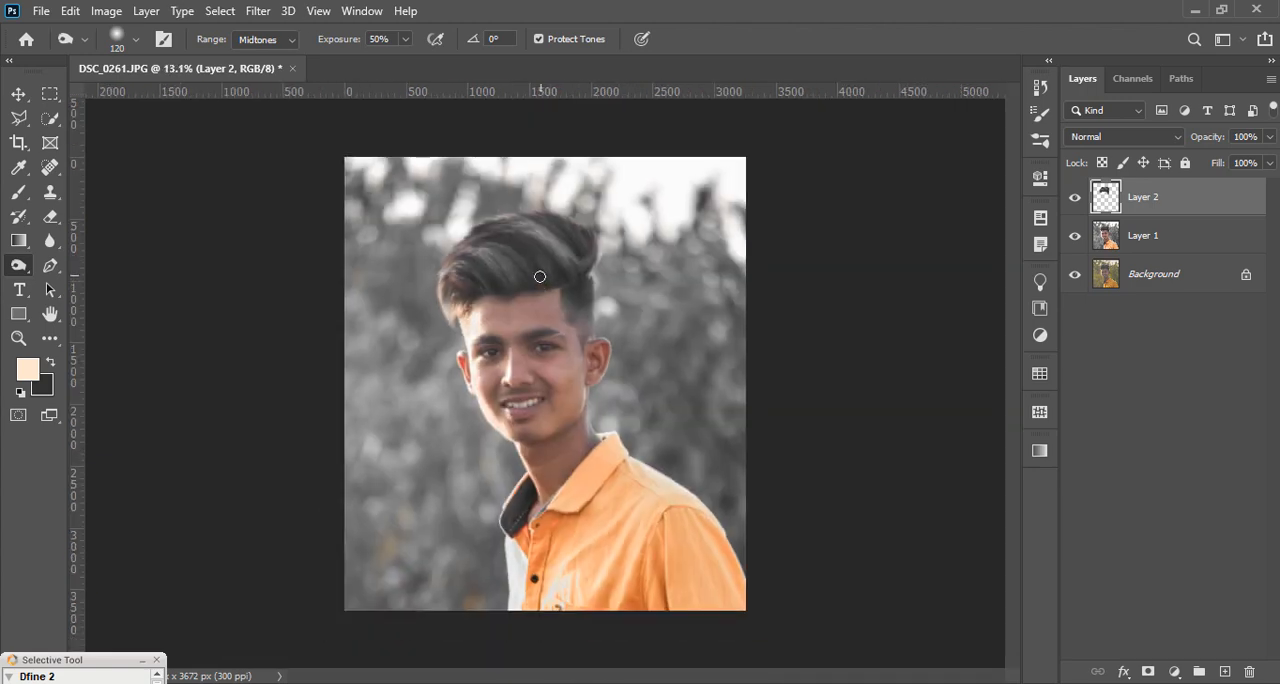
Step: Burn the lighter strands at the crown and back of the hair to even out the shading
scroll(531, 271, up, 3)
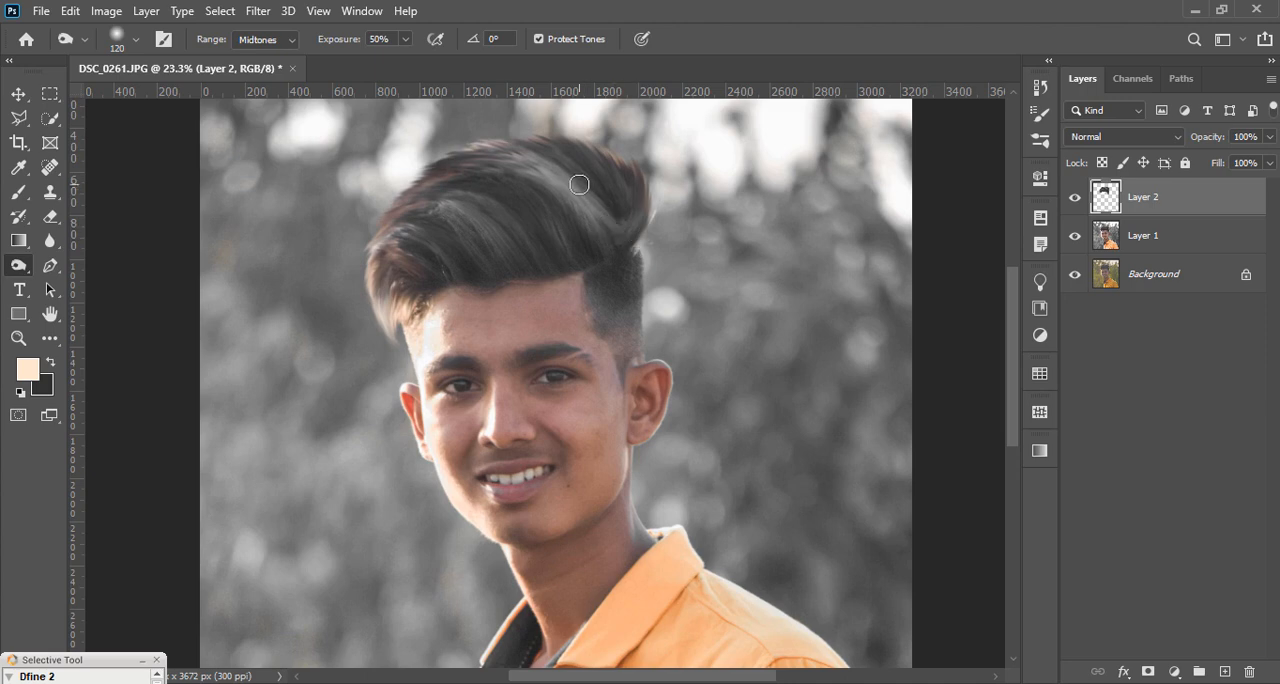
mouse_move(616, 247)
mouse_down()
mouse_move(561, 206)
mouse_move(624, 226)
mouse_move(543, 179)
mouse_move(618, 231)
mouse_move(545, 229)
mouse_up()
scroll(580, 240, down, 3)
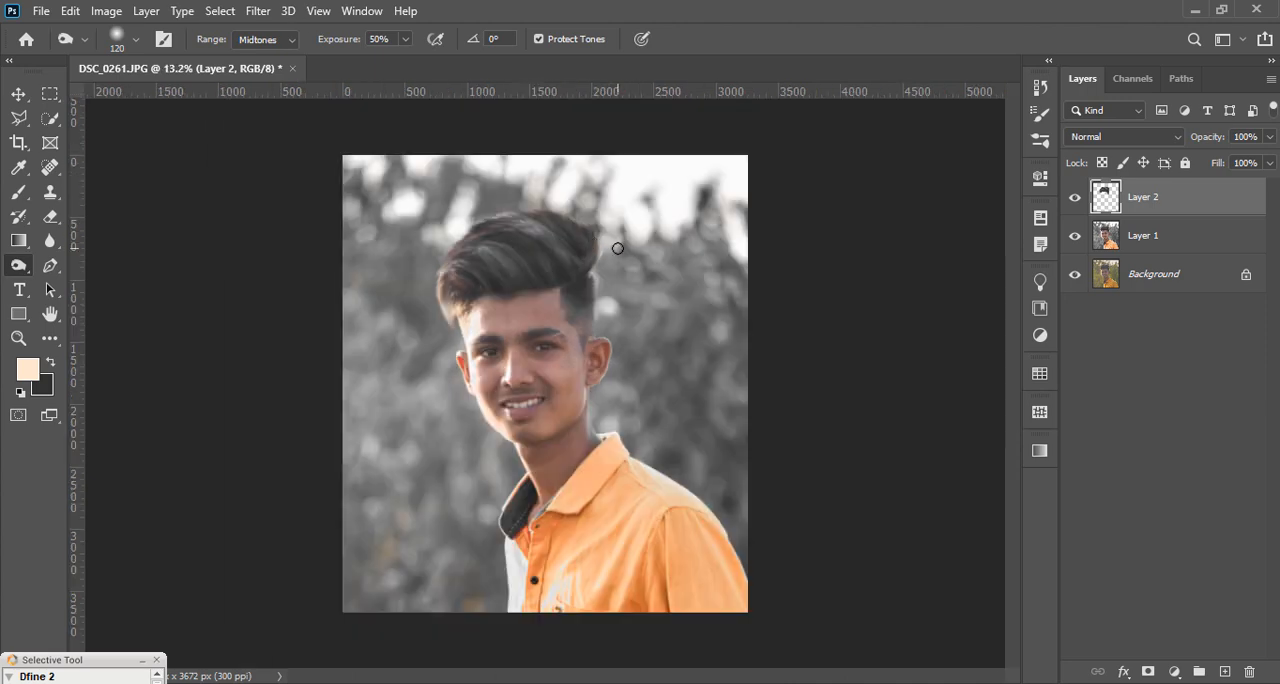
scroll(591, 229, up, 2)
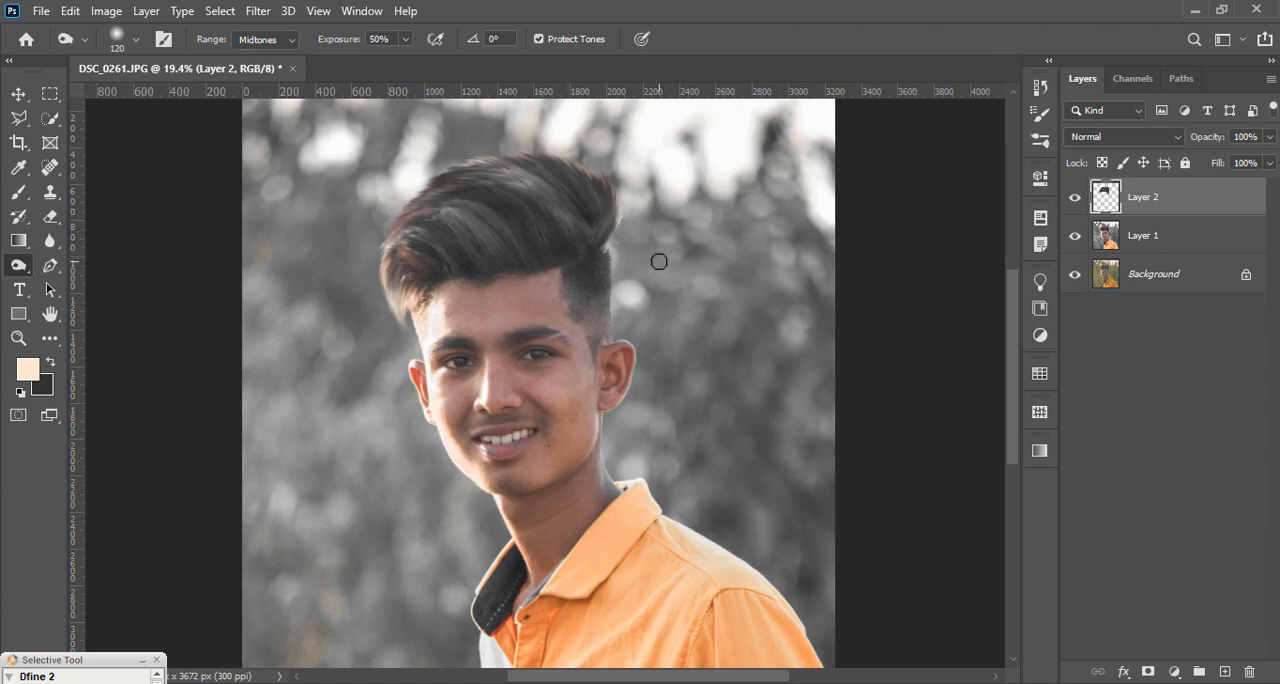
Step: Stamp all visible layers into a new merged layer above the hair layer
click(1152, 237)
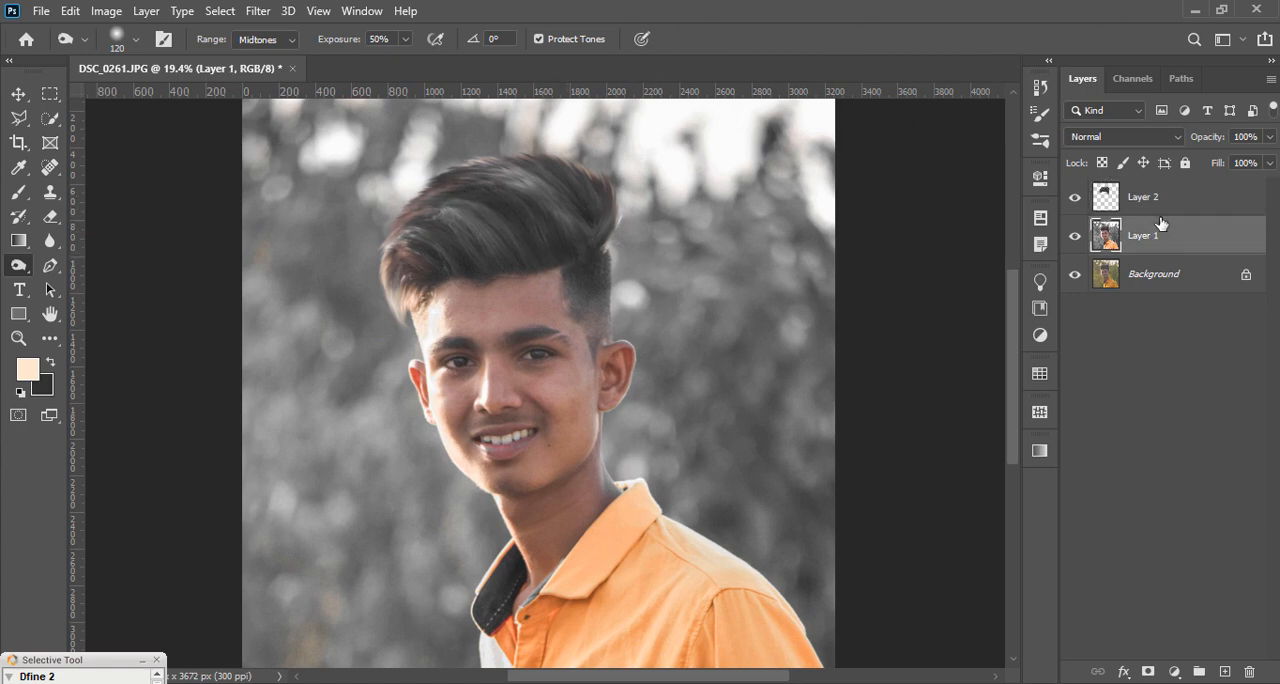
click(1169, 203)
key(ctrl+shift+alt+e)
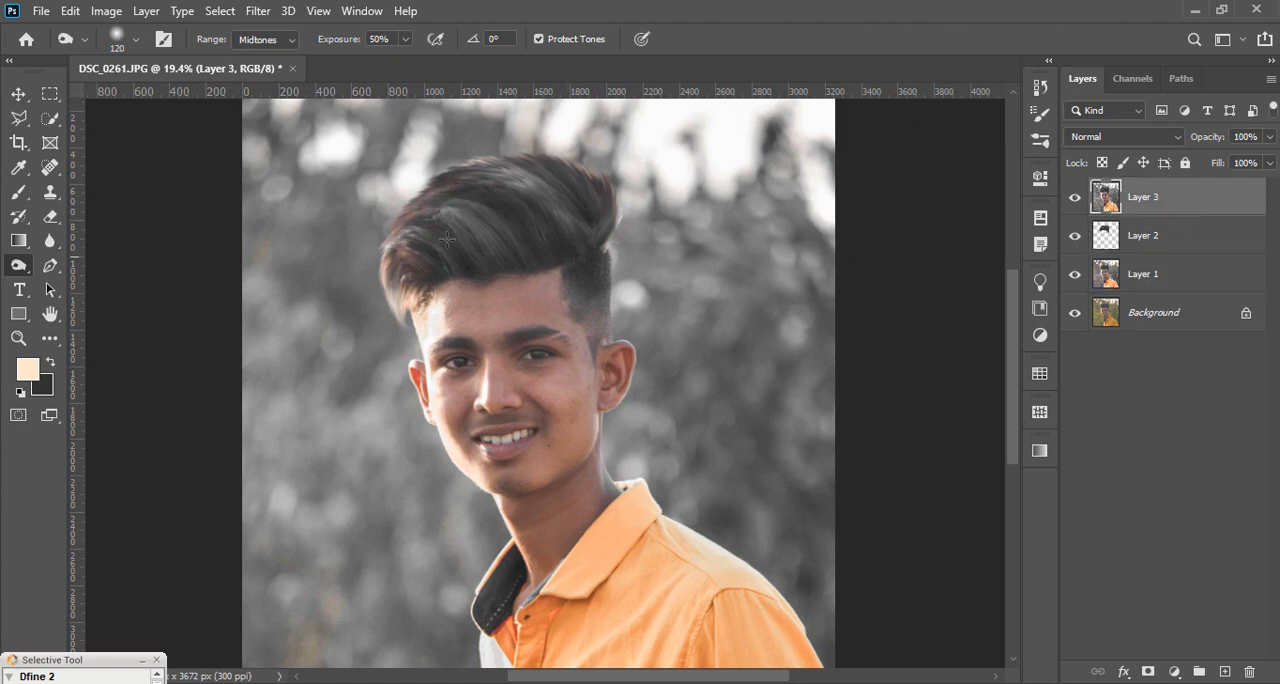
Step: Smooth the forehead skin with the Mixer Brush at 120 px, Wet 20%, Load 50%, Mix 81% and Flow 20%
scroll(851, 230, down, 2)
scroll(851, 230, up, 1)
key(b)
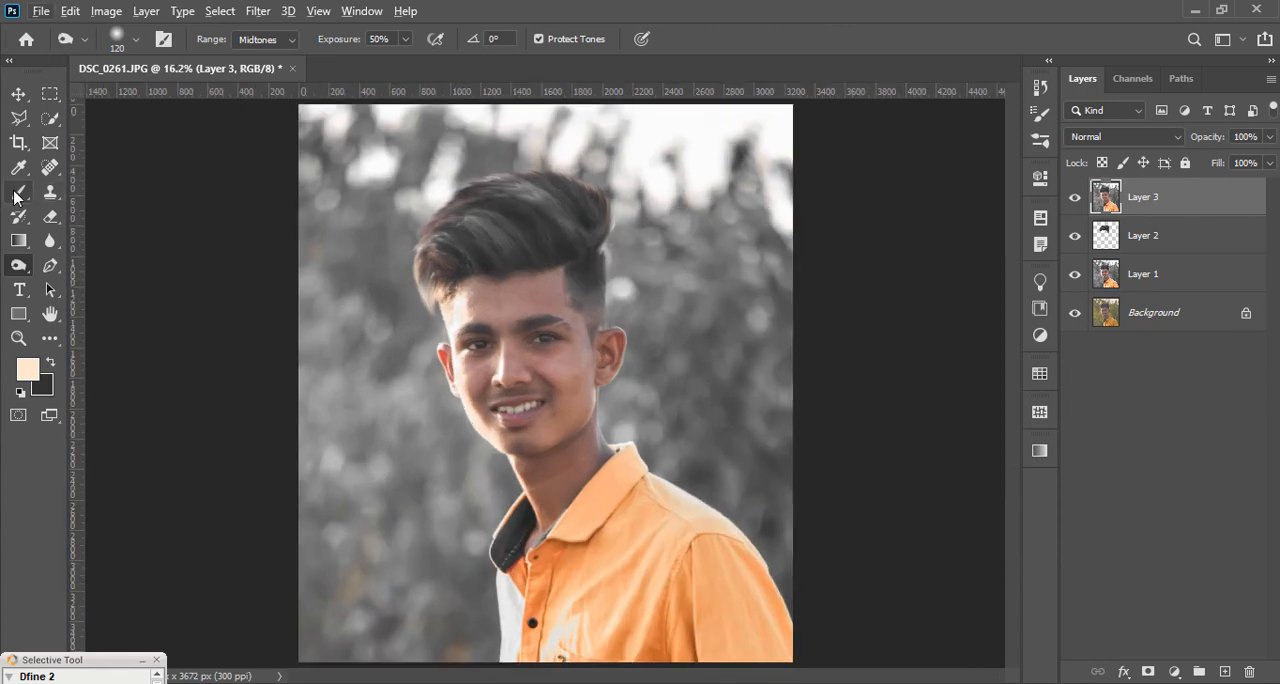
scroll(437, 347, up, 4)
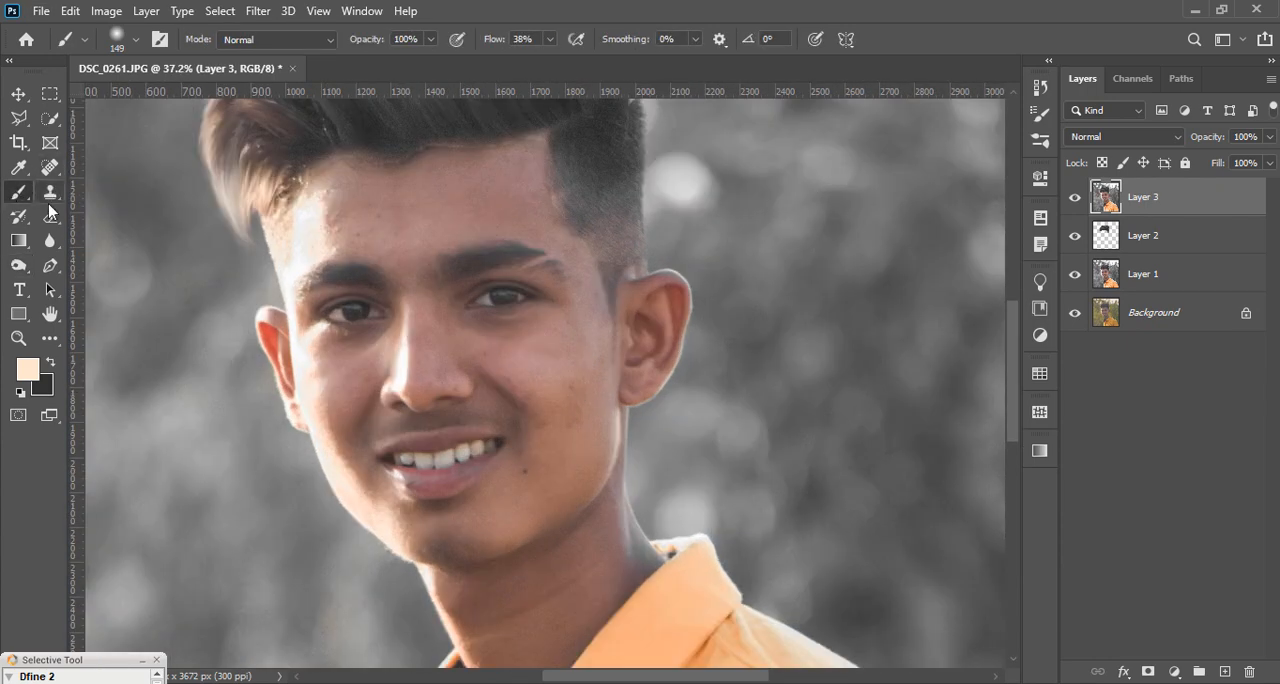
right_click(19, 192)
click(108, 246)
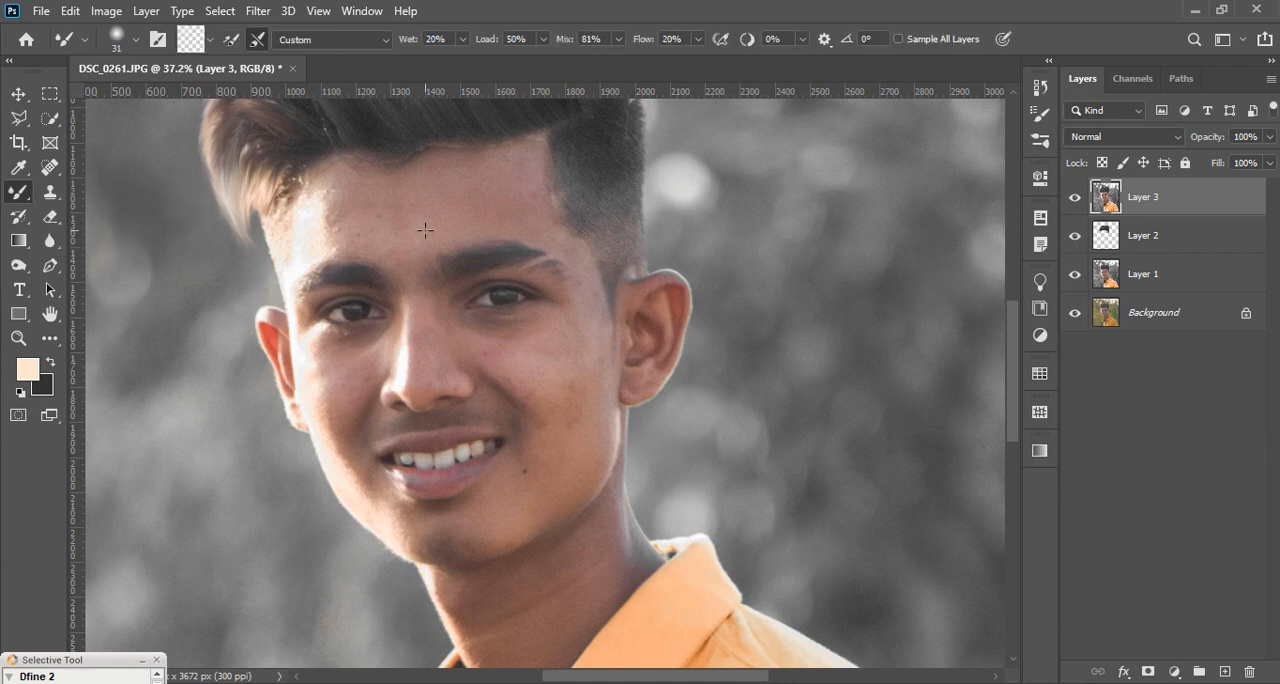
right_click(432, 247)
click(535, 150)
right_click(440, 191)
click(605, 235)
click(340, 220)
mouse_move(327, 214)
mouse_down()
mouse_move(372, 211)
mouse_move(409, 178)
mouse_move(374, 215)
mouse_move(334, 179)
mouse_move(331, 248)
mouse_move(421, 223)
mouse_move(358, 182)
mouse_move(339, 210)
mouse_move(397, 213)
mouse_move(431, 189)
mouse_move(423, 175)
mouse_move(331, 170)
mouse_move(322, 178)
mouse_move(450, 184)
mouse_move(518, 158)
mouse_move(369, 177)
mouse_move(429, 210)
mouse_move(511, 201)
mouse_move(411, 256)
mouse_up()
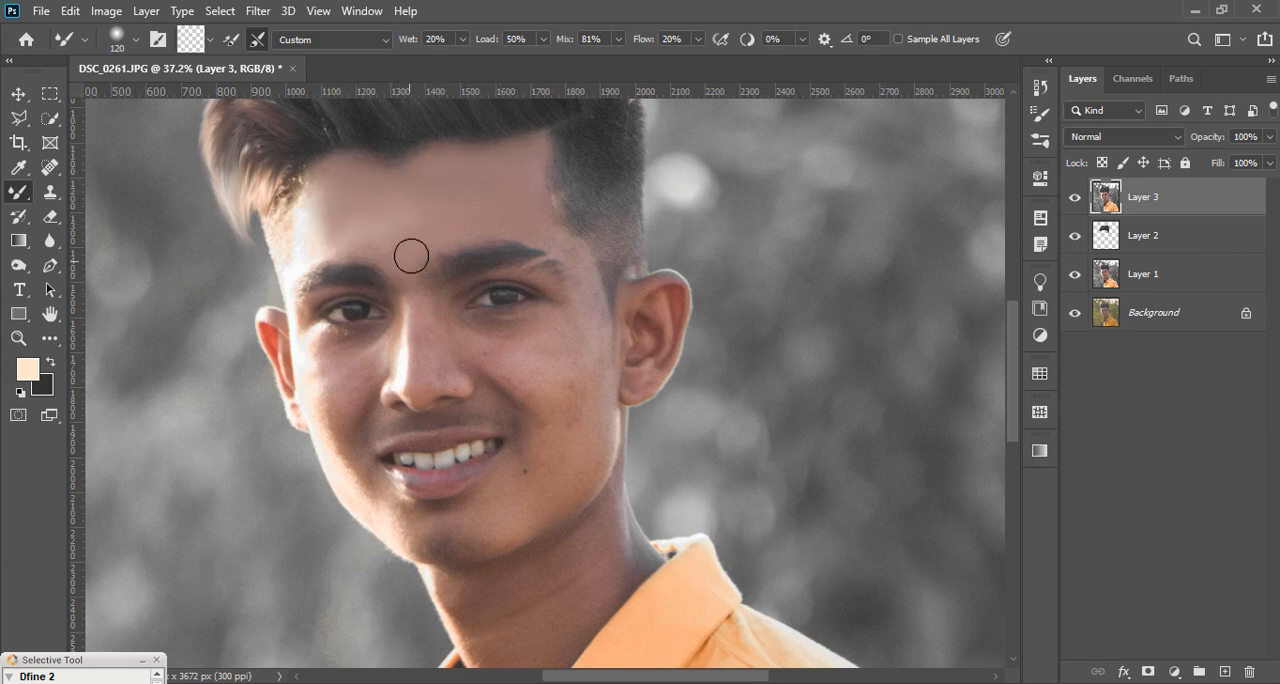
Step: Blend the skin on the cheeks, nose and around the mouth with the Mixer Brush
mouse_move(554, 250)
mouse_down()
mouse_move(565, 335)
mouse_move(512, 330)
mouse_move(538, 355)
mouse_move(574, 355)
mouse_move(580, 410)
mouse_move(510, 367)
mouse_move(546, 398)
mouse_move(535, 437)
mouse_up()
mouse_move(433, 377)
mouse_down()
mouse_move(331, 369)
mouse_move(346, 453)
mouse_move(418, 538)
mouse_move(318, 374)
mouse_move(329, 352)
mouse_move(382, 361)
mouse_up()
mouse_move(472, 387)
mouse_down()
mouse_move(534, 463)
mouse_move(577, 429)
mouse_move(429, 563)
mouse_move(517, 441)
mouse_up()
scroll(517, 441, down, 3)
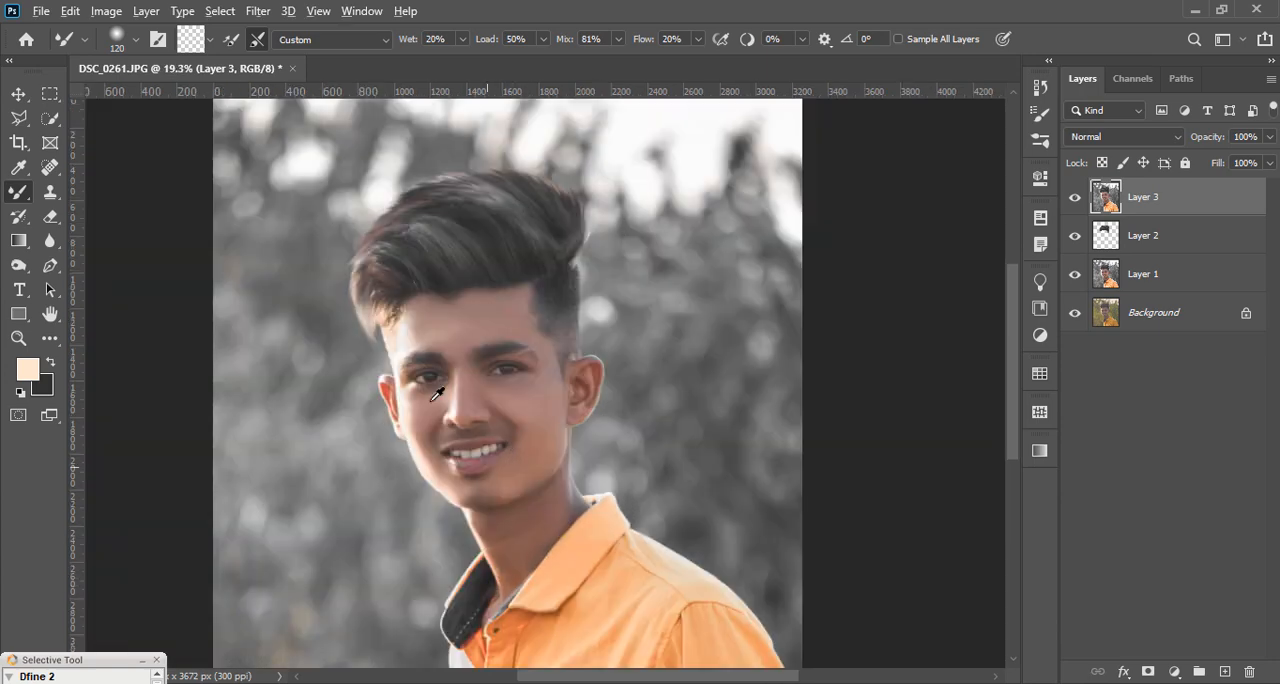
Step: Add a new layer above the merged one for Brush tool painting and set its blend mode to Soft Light
click(1224, 672)
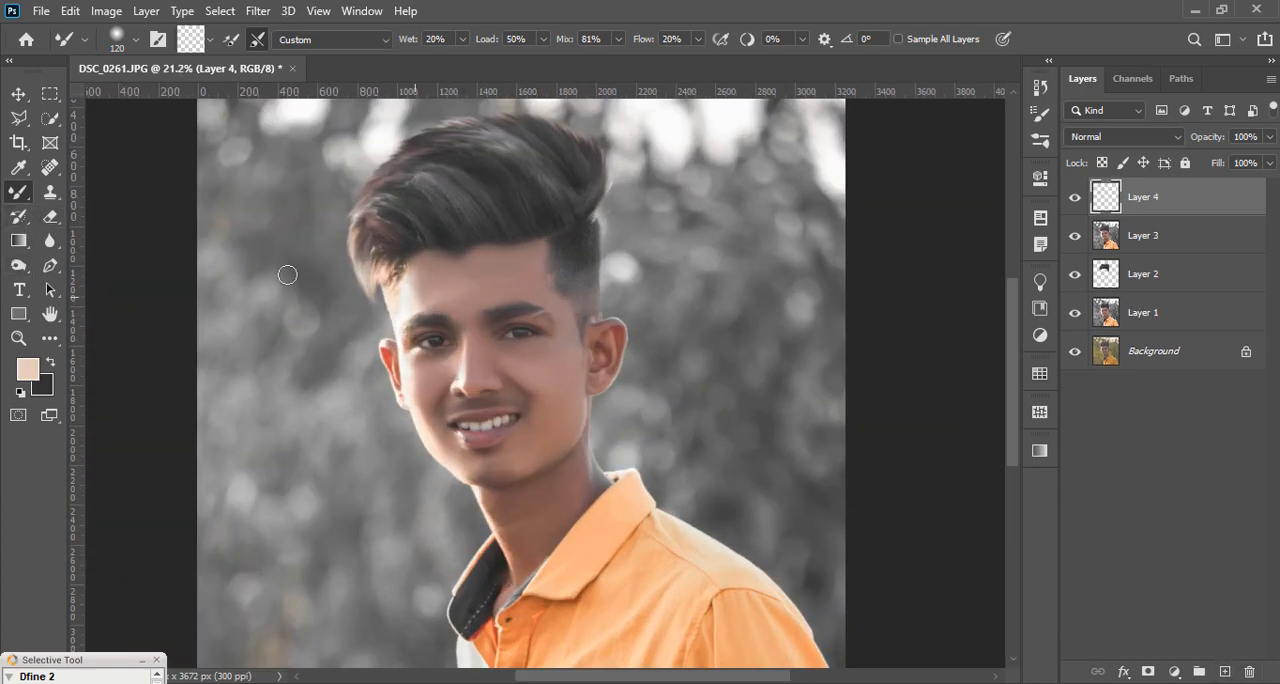
right_click(18, 192)
click(95, 186)
scroll(553, 258, up, 2)
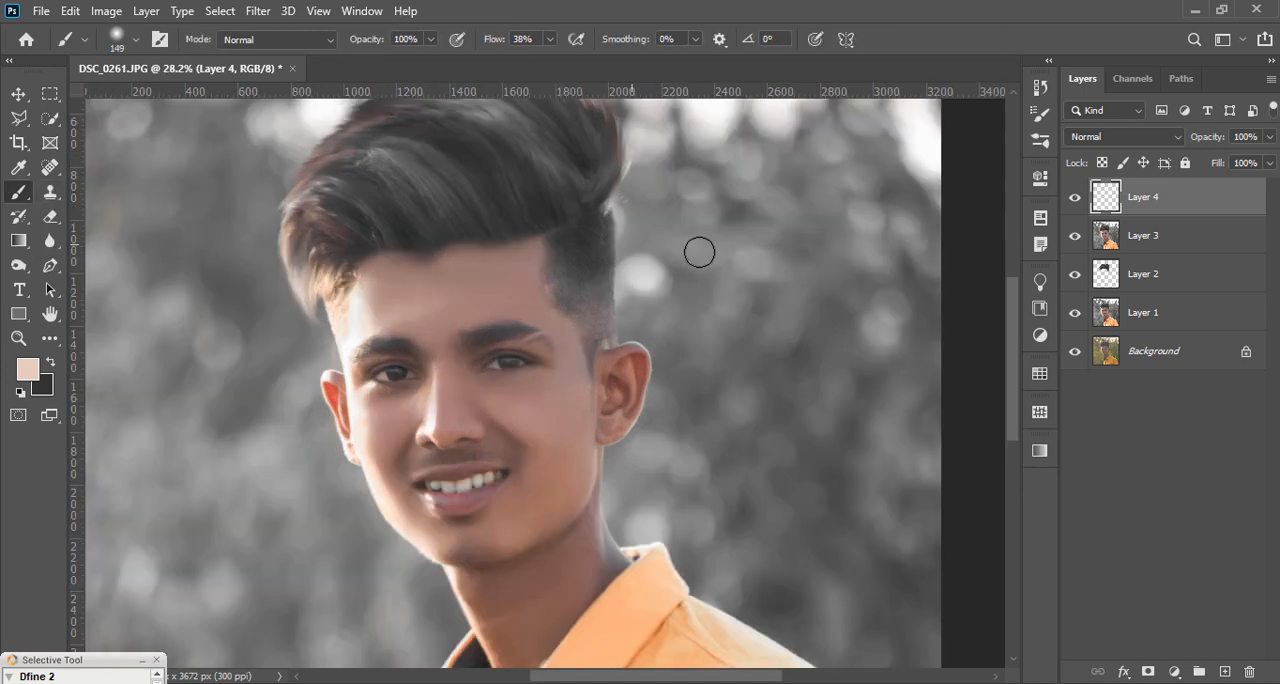
click(1097, 137)
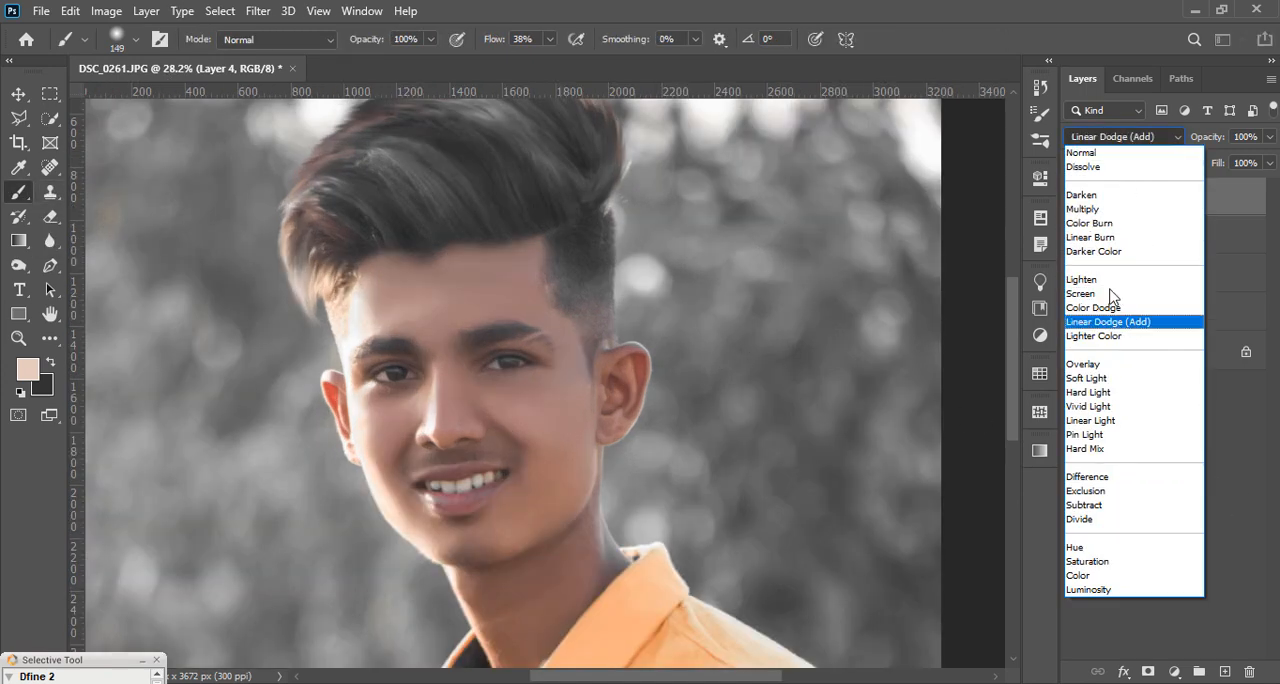
click(1097, 380)
Step: Brighten the forehead and cheeks with light skin-tone strokes from a 196 px soft brush at 53% opacity
right_click(471, 298)
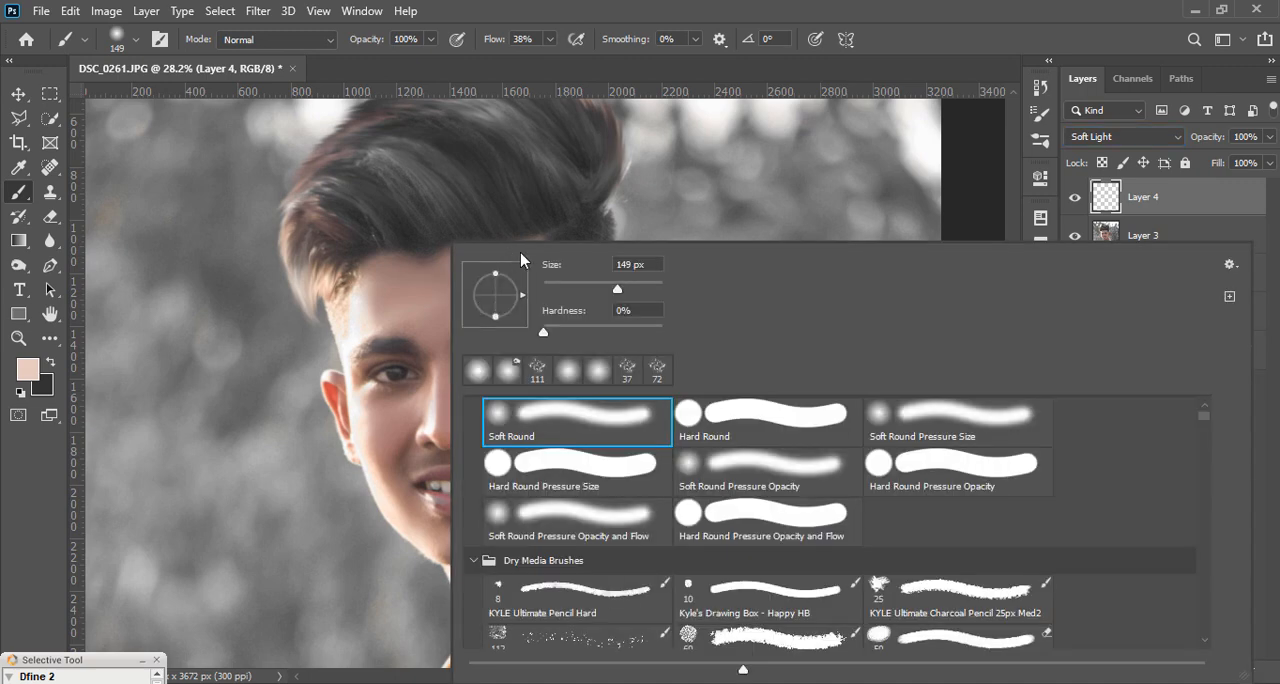
click(430, 40)
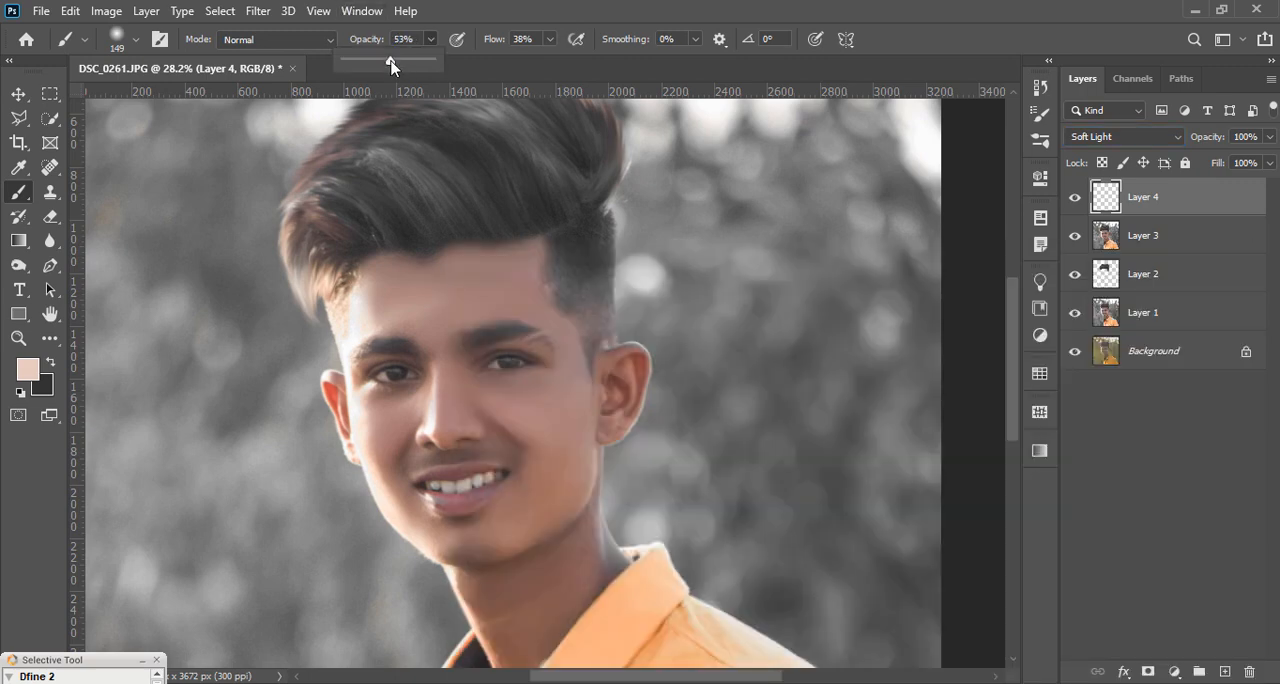
right_click(450, 268)
click(403, 297)
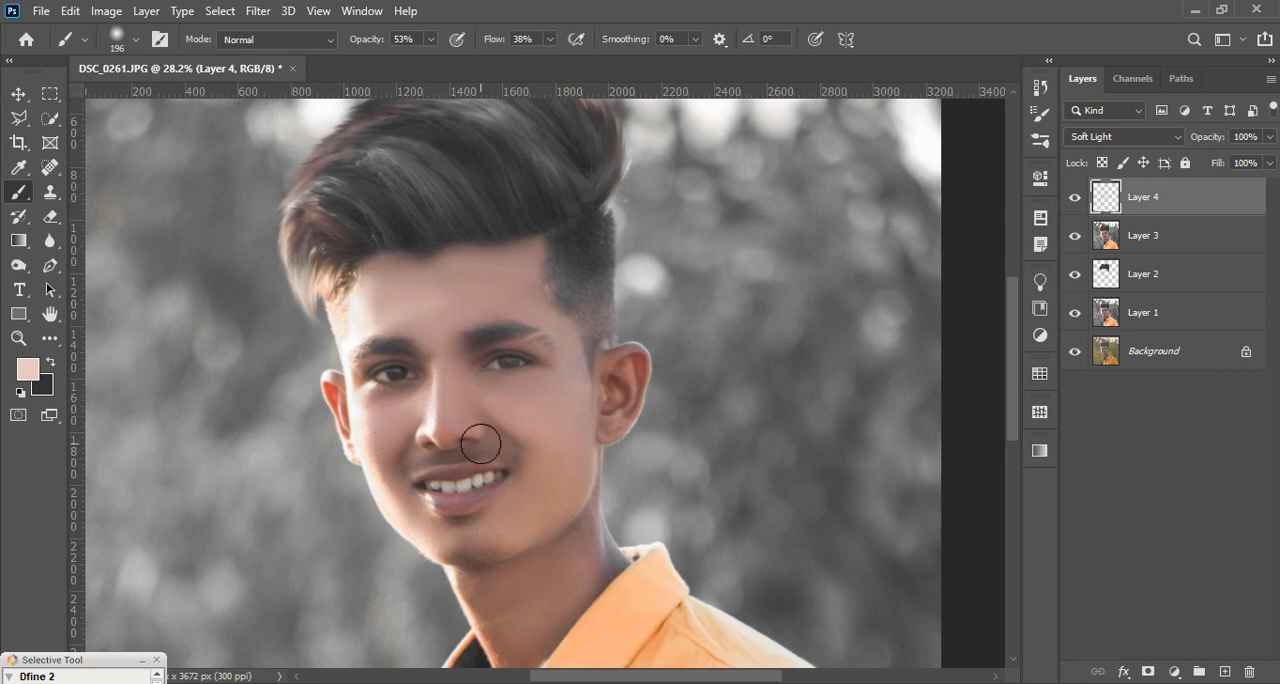
Step: Reduce the brush to 143 px and paint more light skin tone over the lower face
scroll(471, 443, up, 2)
right_click(615, 442)
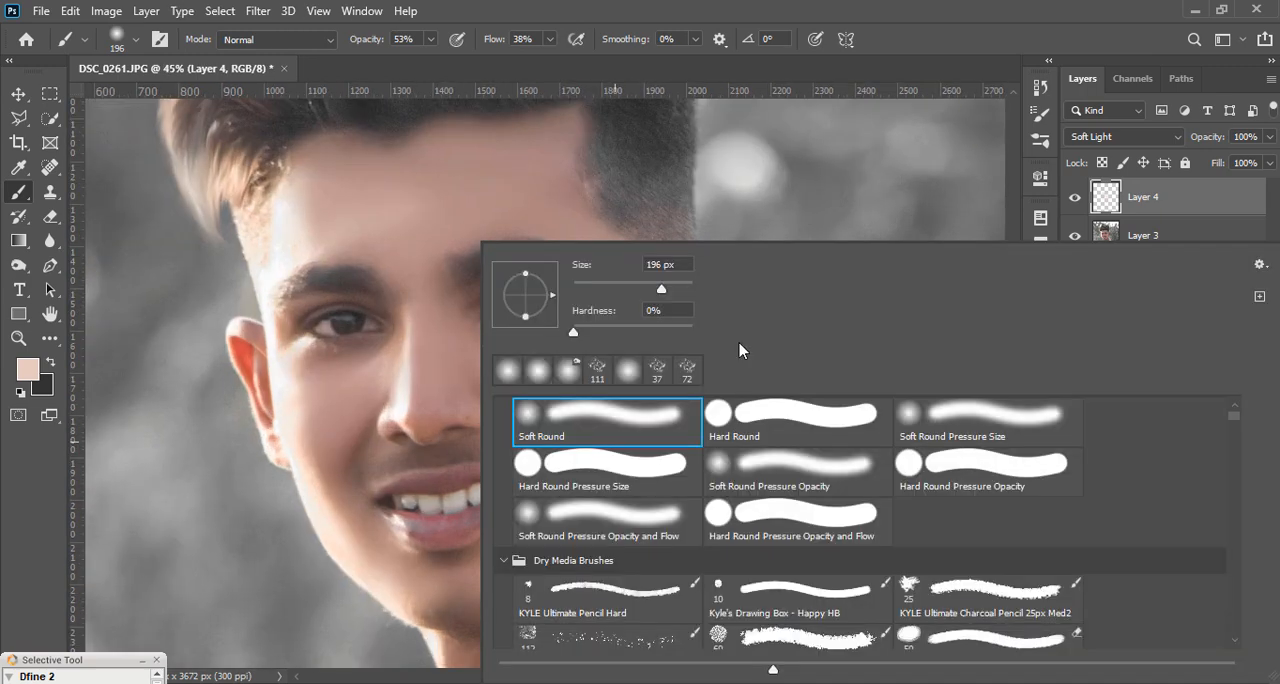
click(646, 290)
click(374, 453)
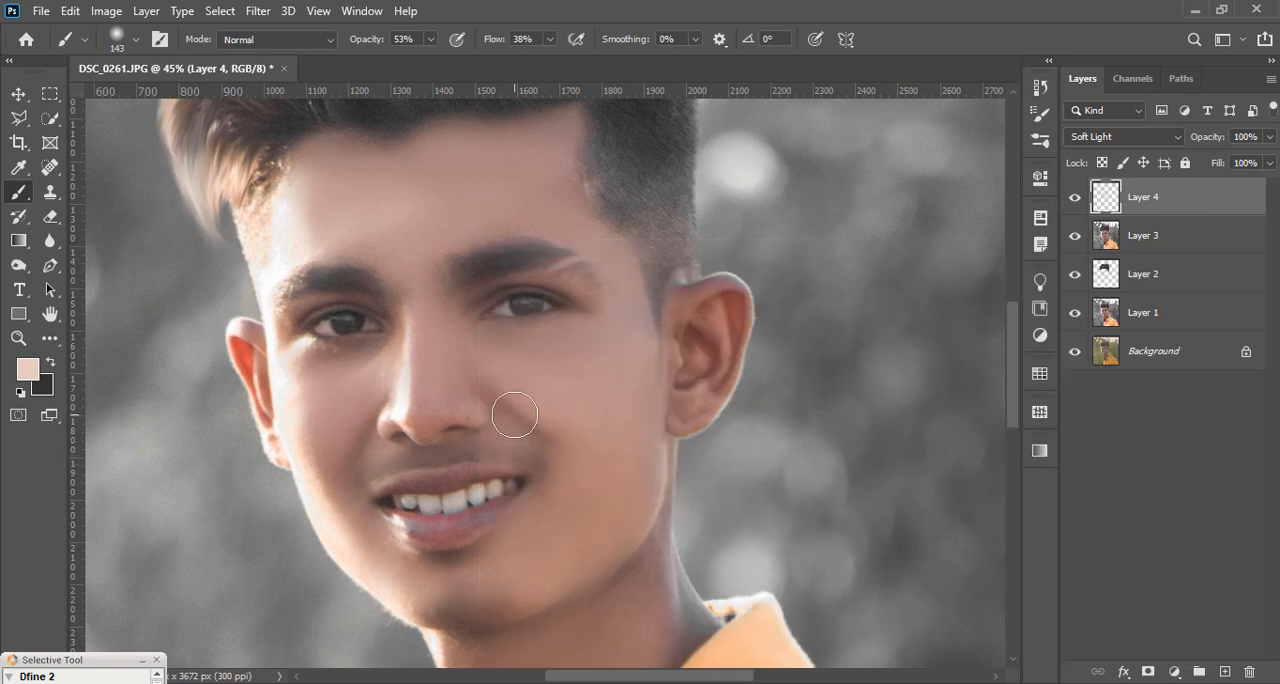
scroll(567, 322, down, 3)
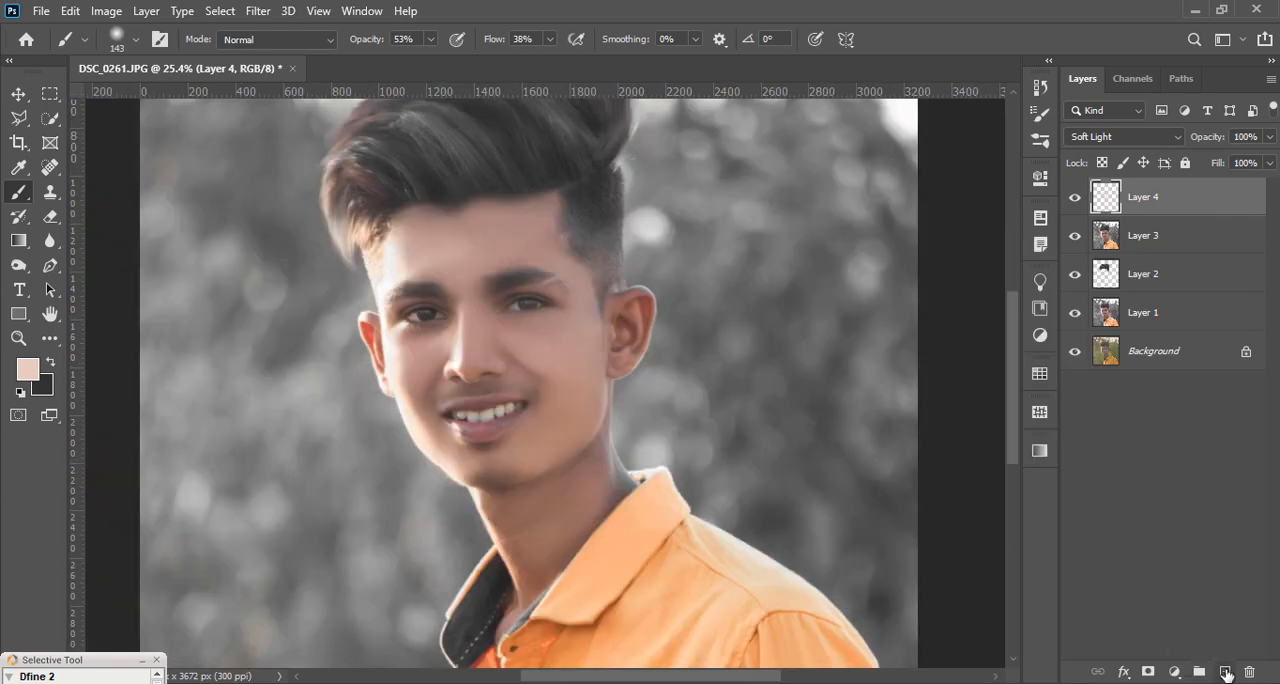
Step: Add another new layer and set the foreground colour to bright red ff2f25
click(1226, 672)
click(30, 370)
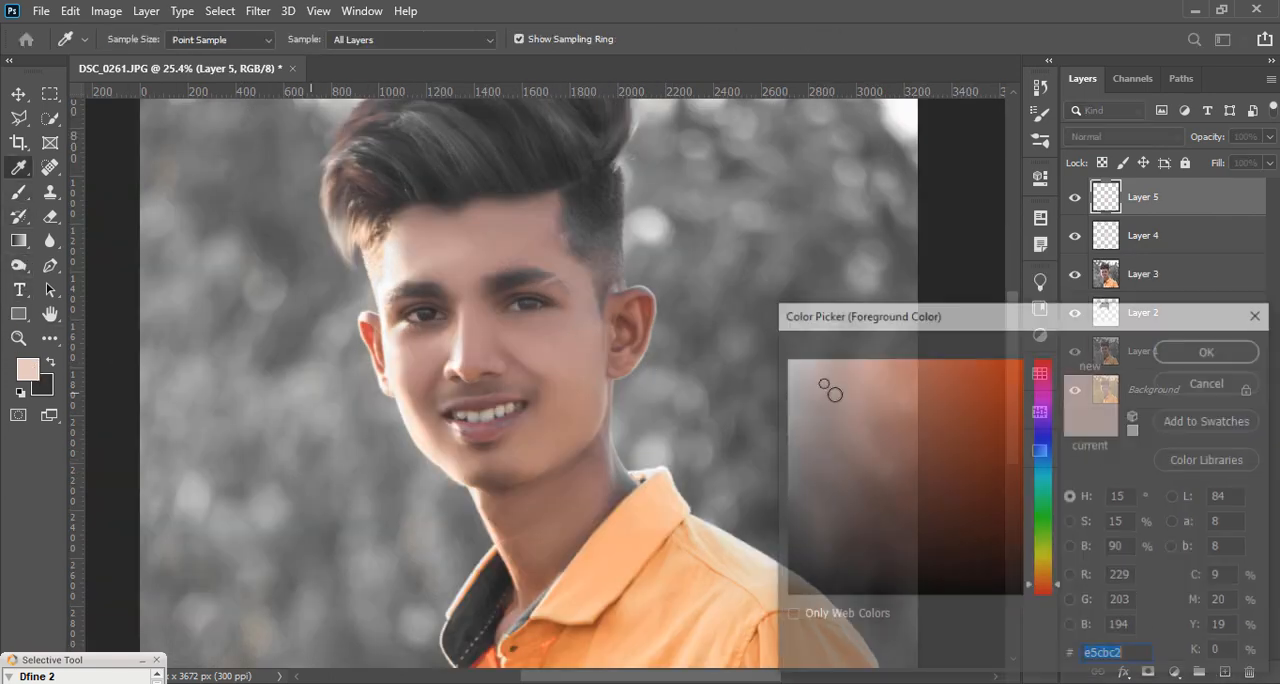
drag(940, 403, 988, 357)
drag(1040, 587, 1043, 596)
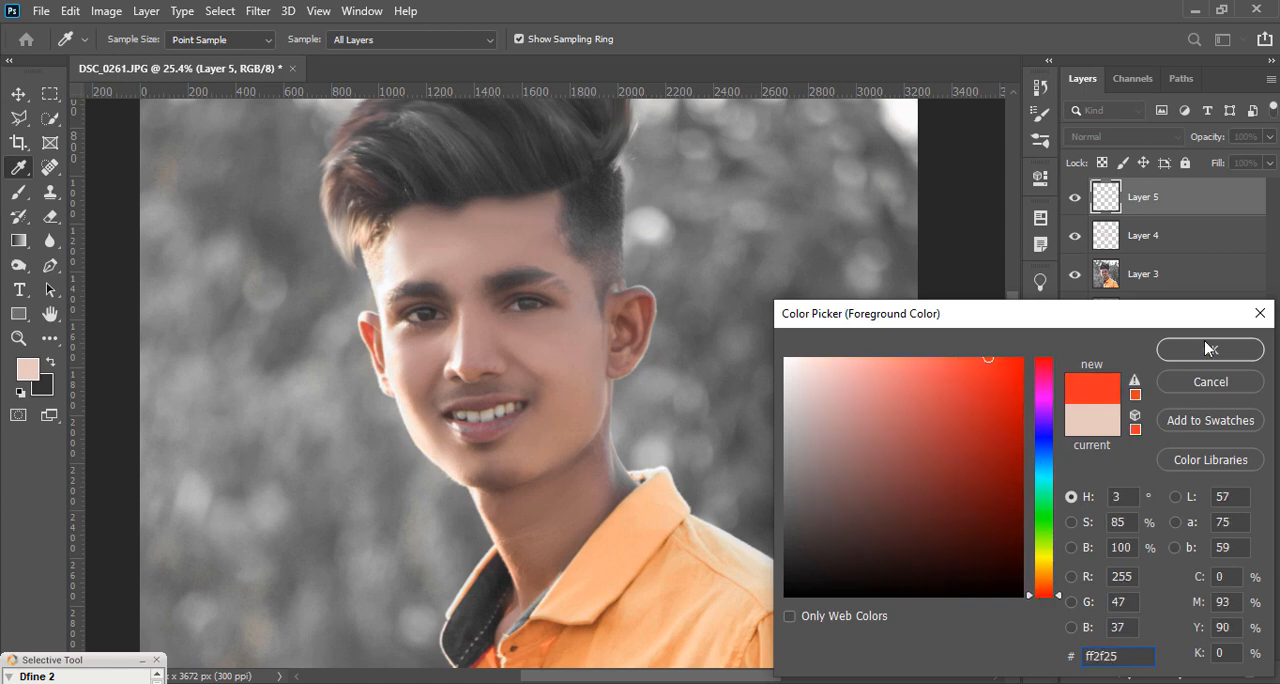
click(1206, 349)
Step: Paint the upper and lower lips red with an 88 px soft round brush
key(b)
scroll(535, 434, up, 2)
right_click(580, 423)
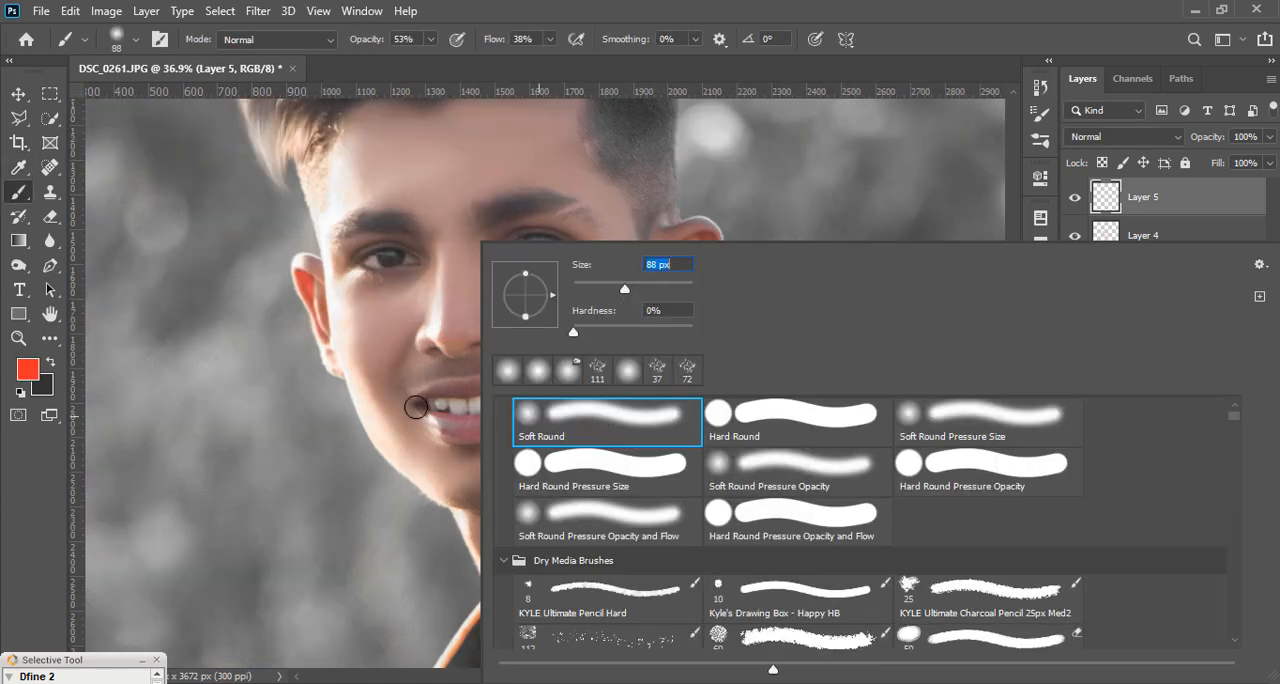
drag(427, 397, 495, 384)
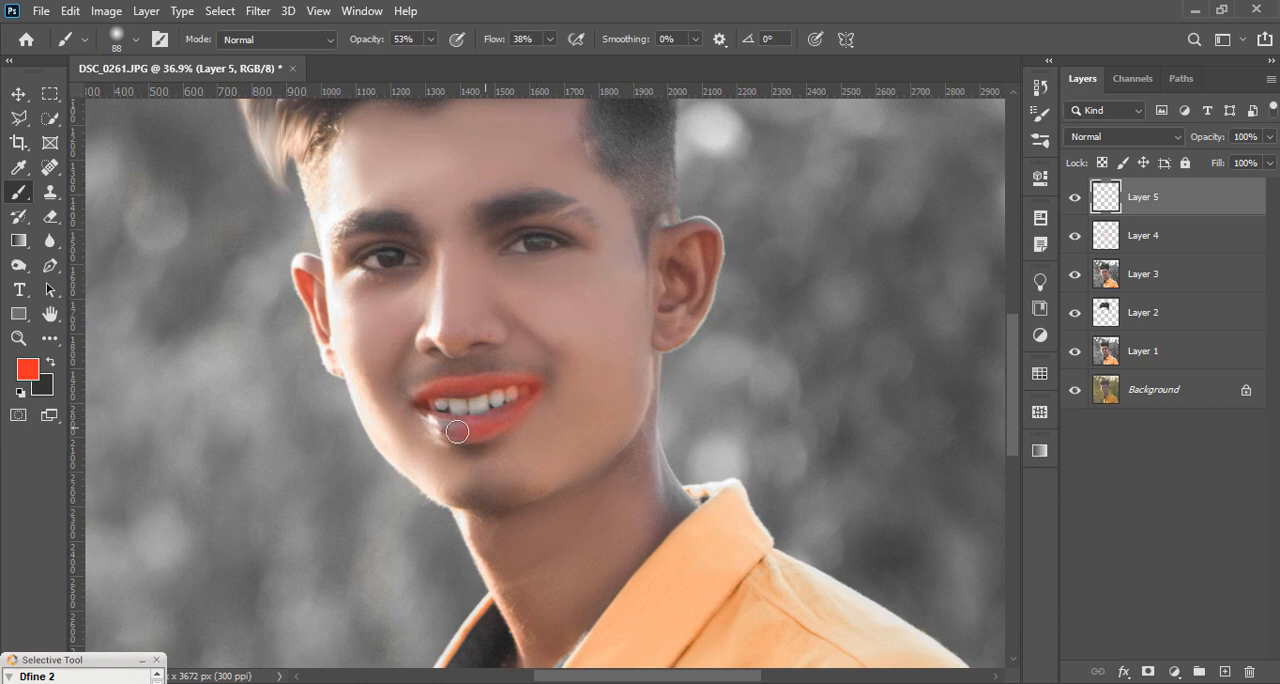
Step: Set the lip colour layer to Soft Light at 45% opacity
click(1130, 143)
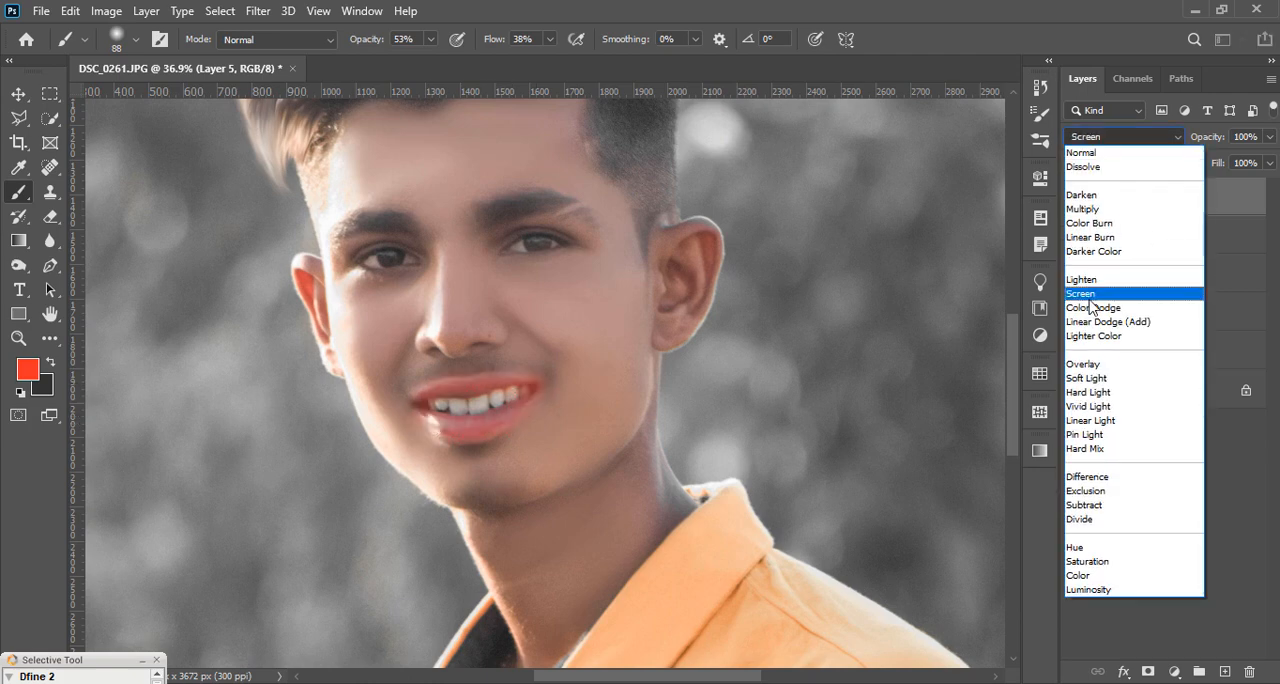
click(1097, 384)
click(1270, 137)
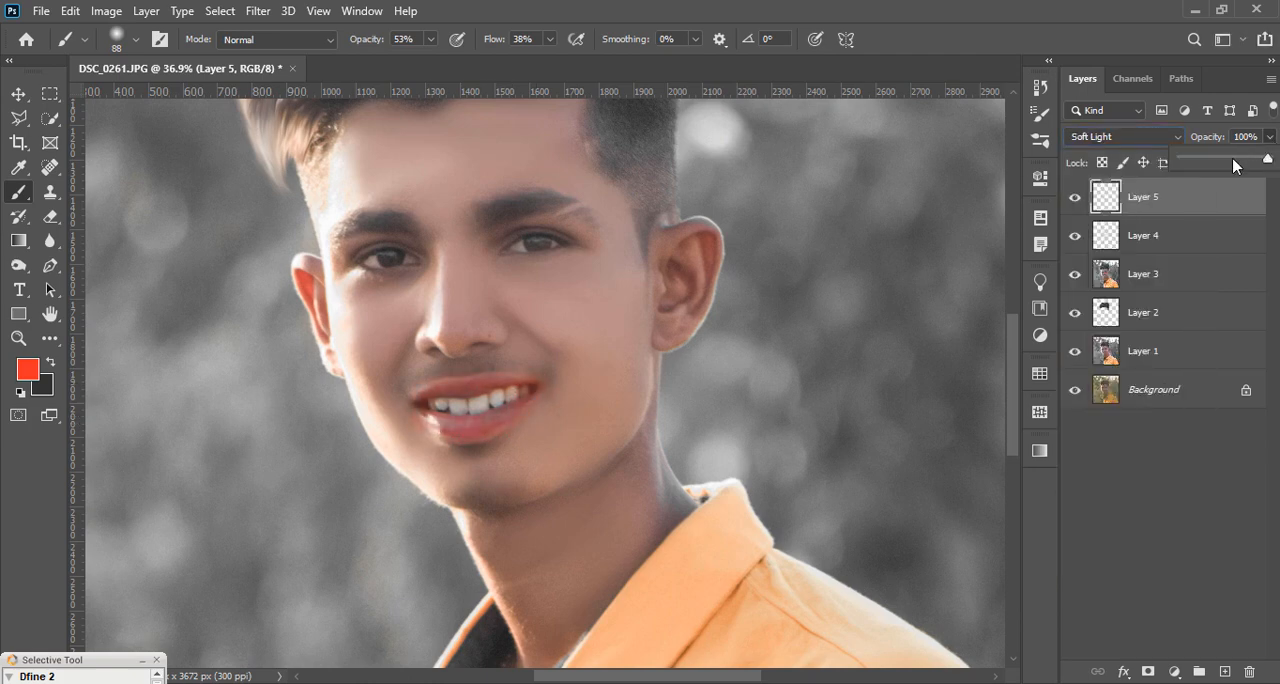
Step: Add a layer mask to the lip colour layer and paint black on it to clear the tint from the teeth
right_click(20, 195)
click(1148, 673)
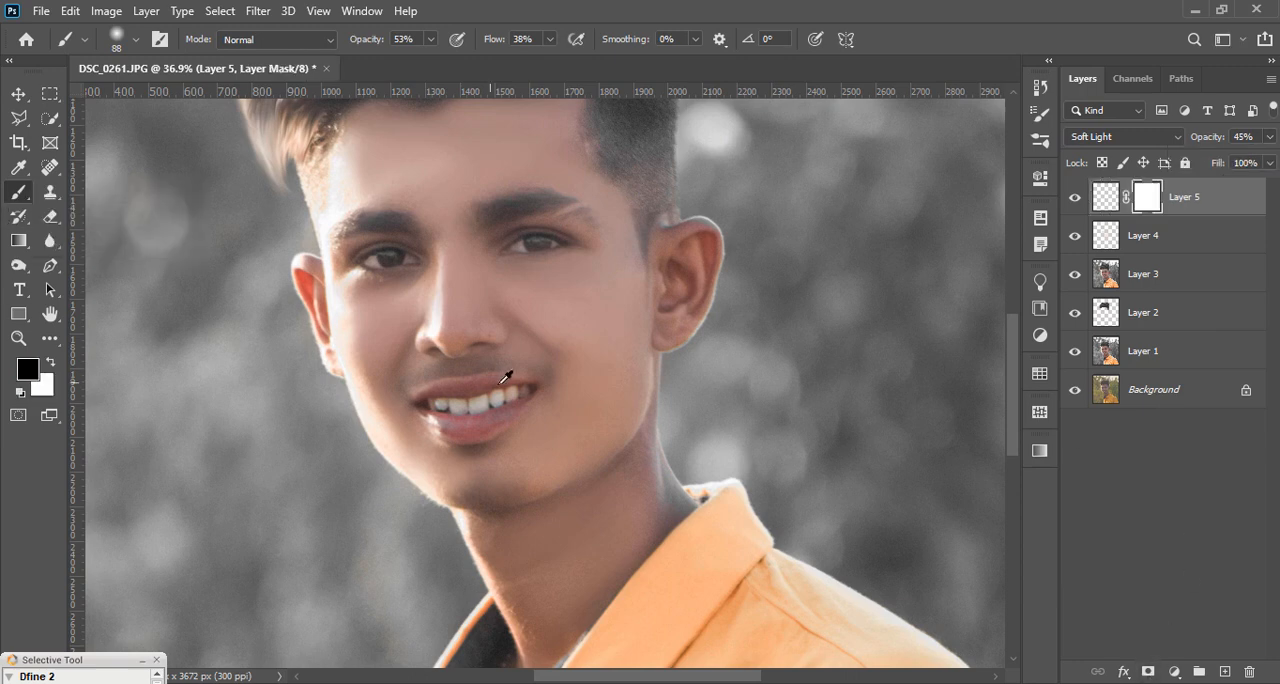
scroll(505, 377, up, 2)
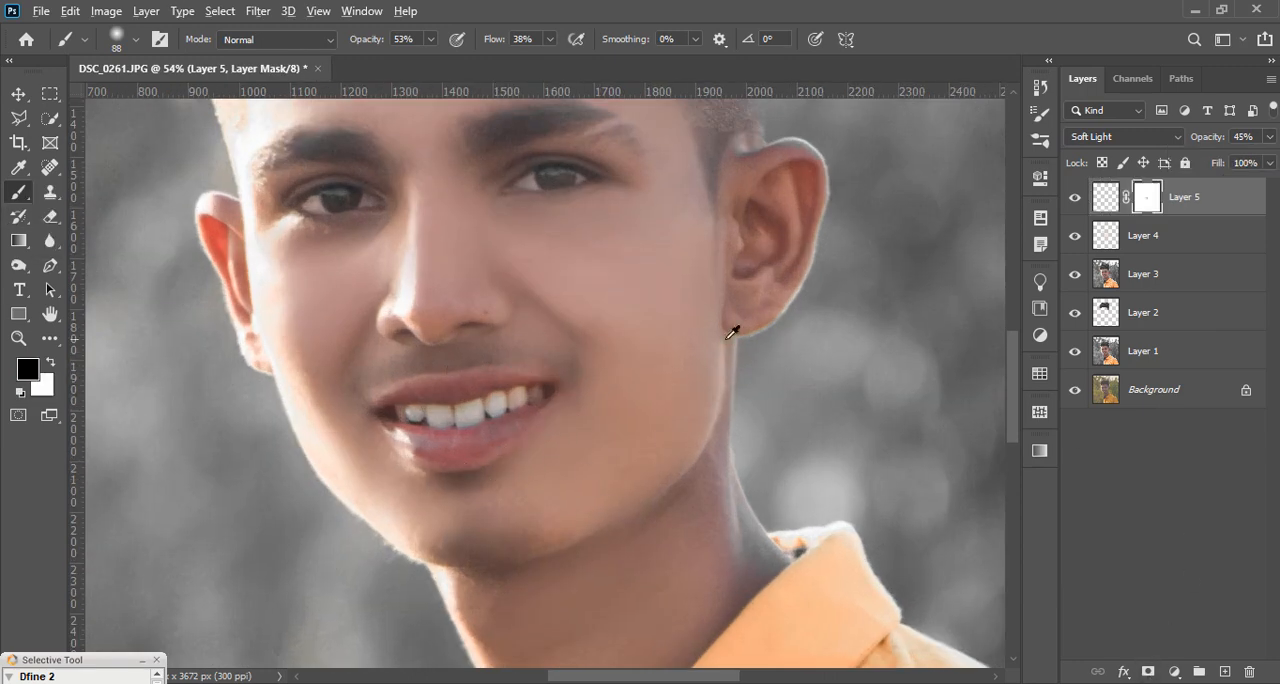
scroll(740, 323, down, 2)
Step: Raise the lip colour layer's opacity to 53%
click(1270, 137)
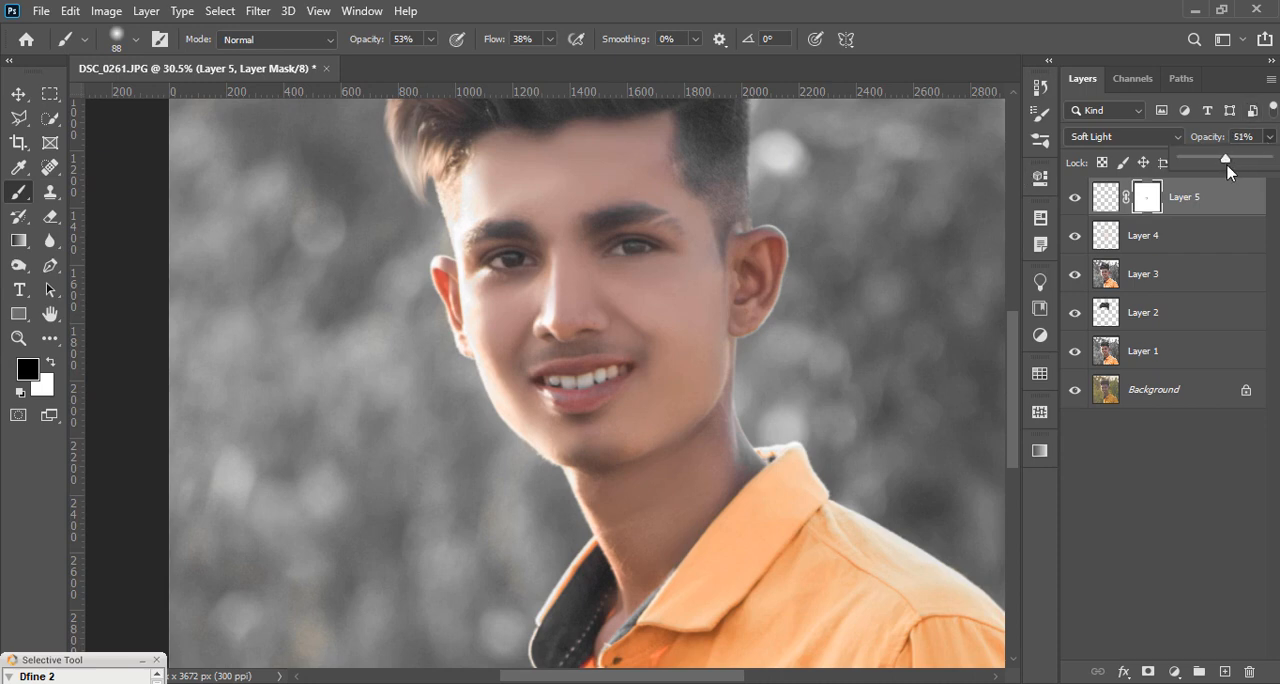
scroll(457, 342, down, 2)
scroll(526, 390, up, 1)
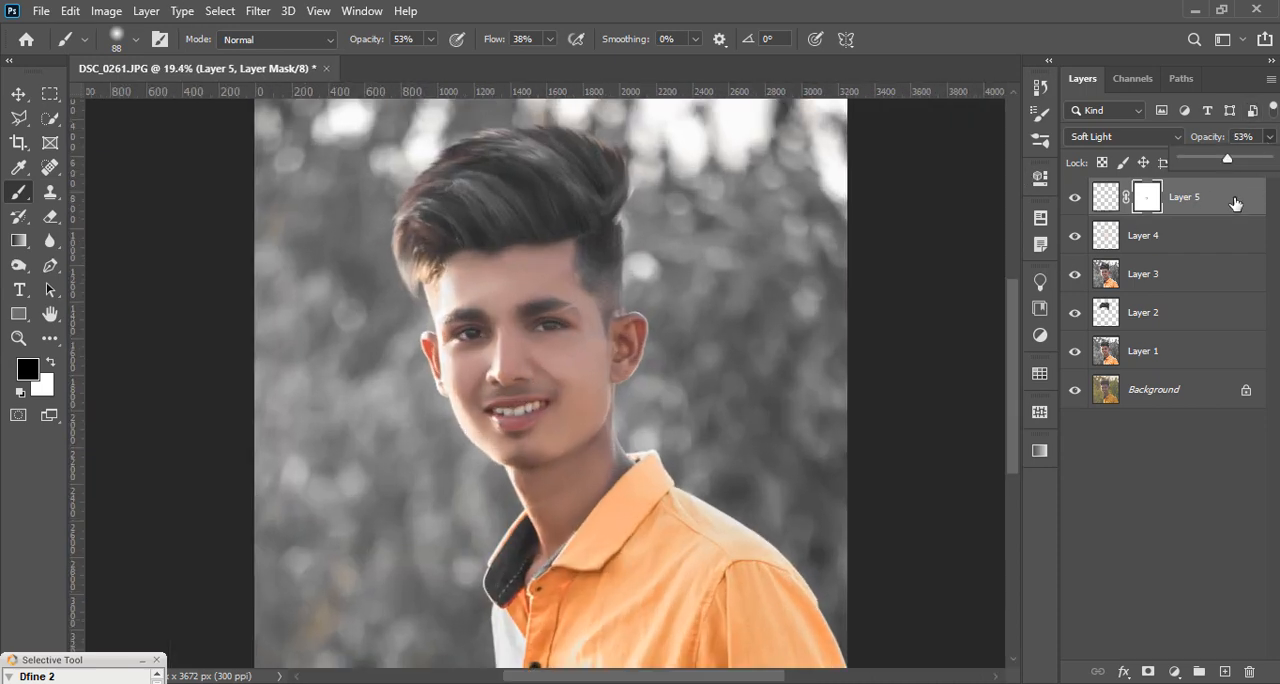
click(1228, 205)
Step: Stamp all visible layers into a new layer and set its Clarity to +17 in the Camera Raw filter
key(ctrl+shift+alt+e)
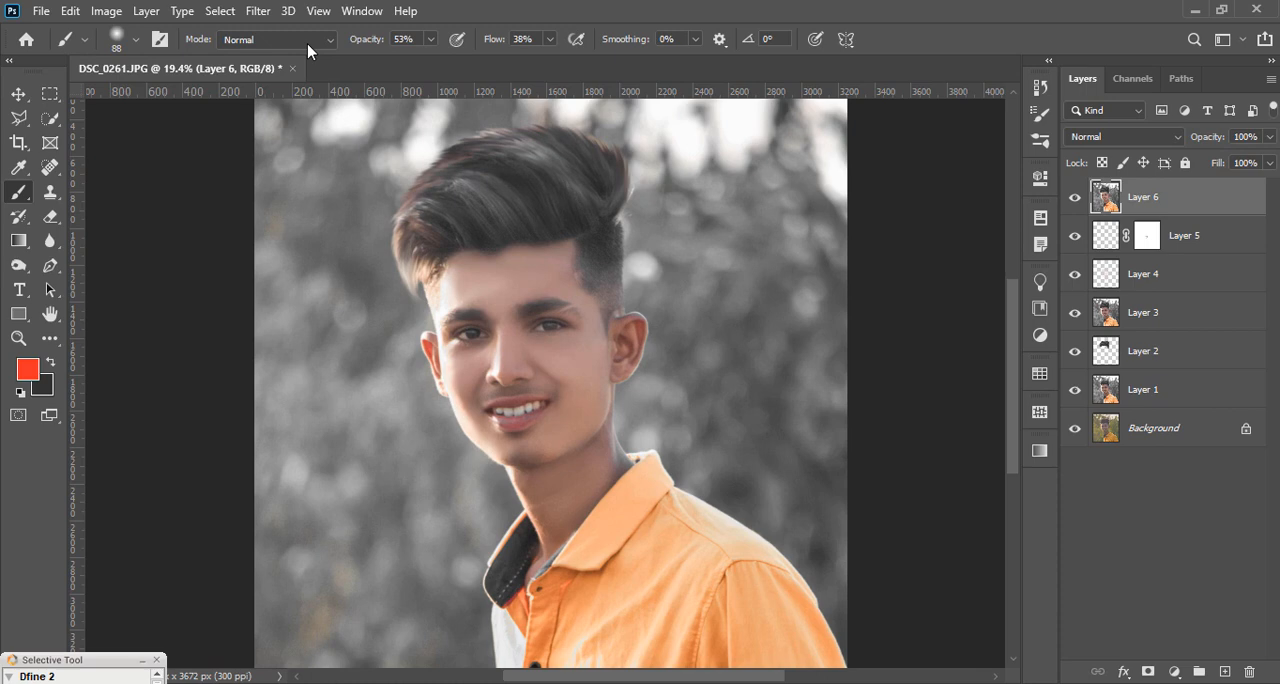
click(255, 14)
click(465, 124)
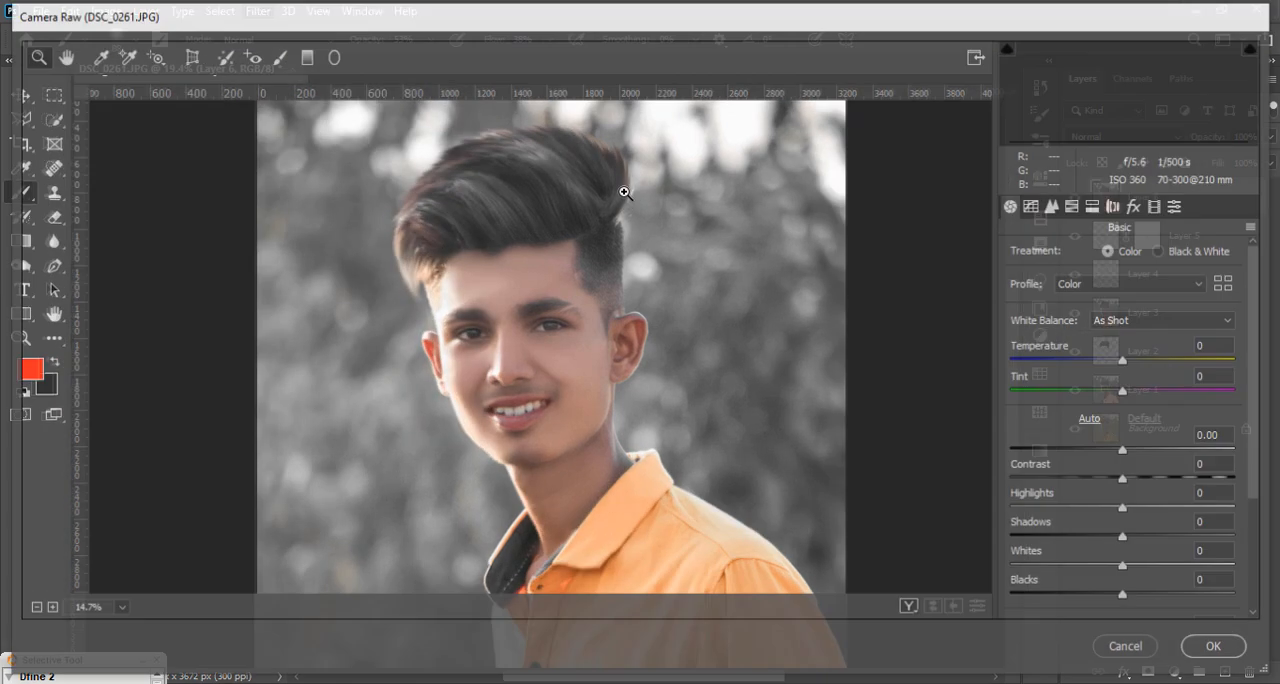
scroll(1156, 480, down, 2)
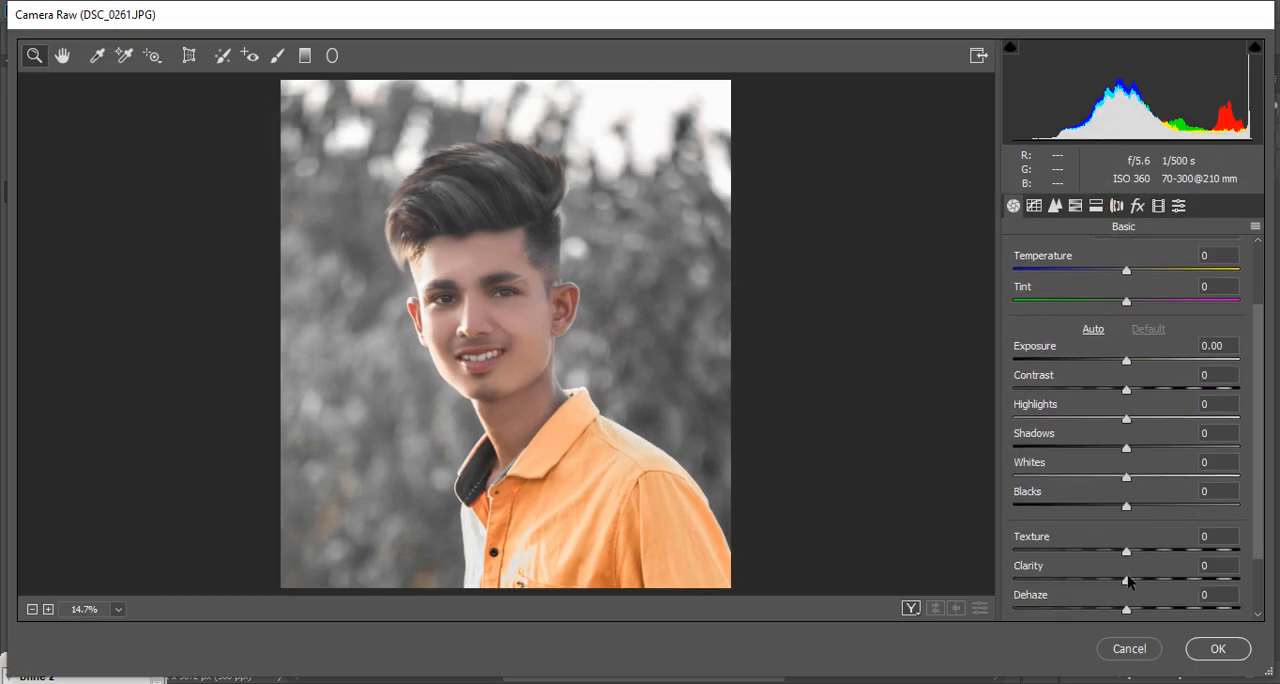
drag(1127, 582, 1143, 581)
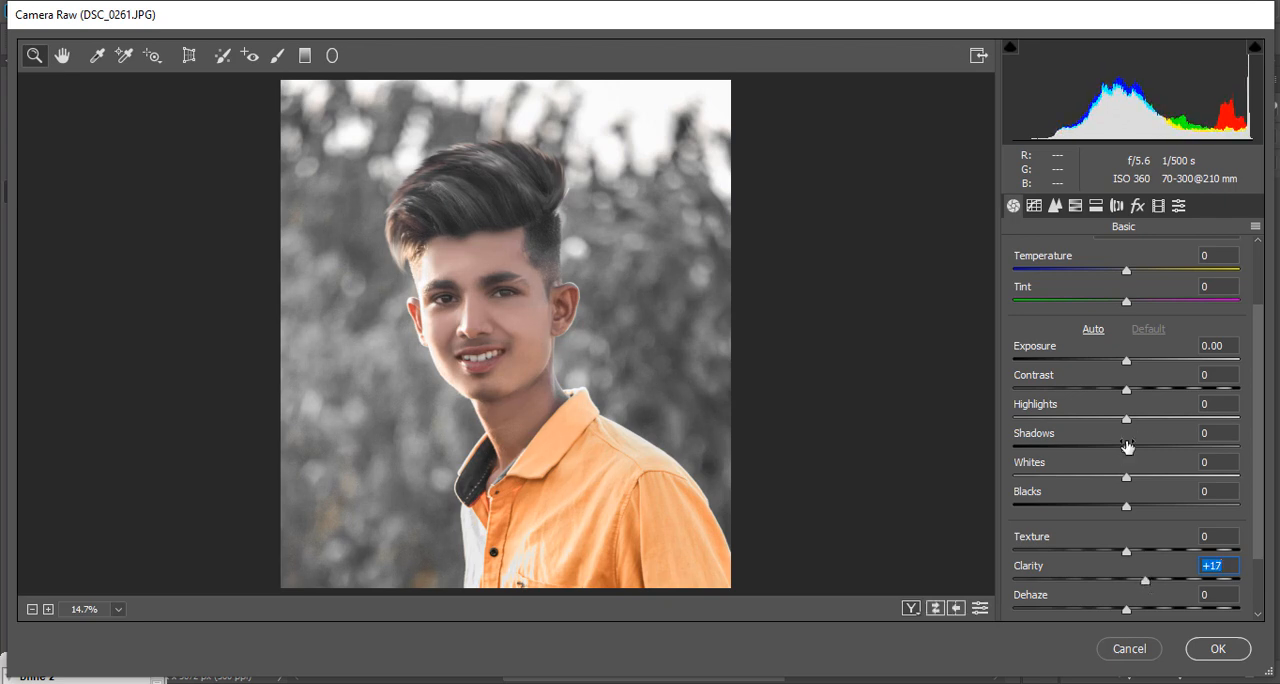
Step: Try Shadows at +4 and Exposure at -0.45, undoing each trial
mouse_move(1124, 447)
mouse_down()
mouse_move(1108, 448)
mouse_move(1140, 445)
mouse_move(1129, 444)
mouse_up()
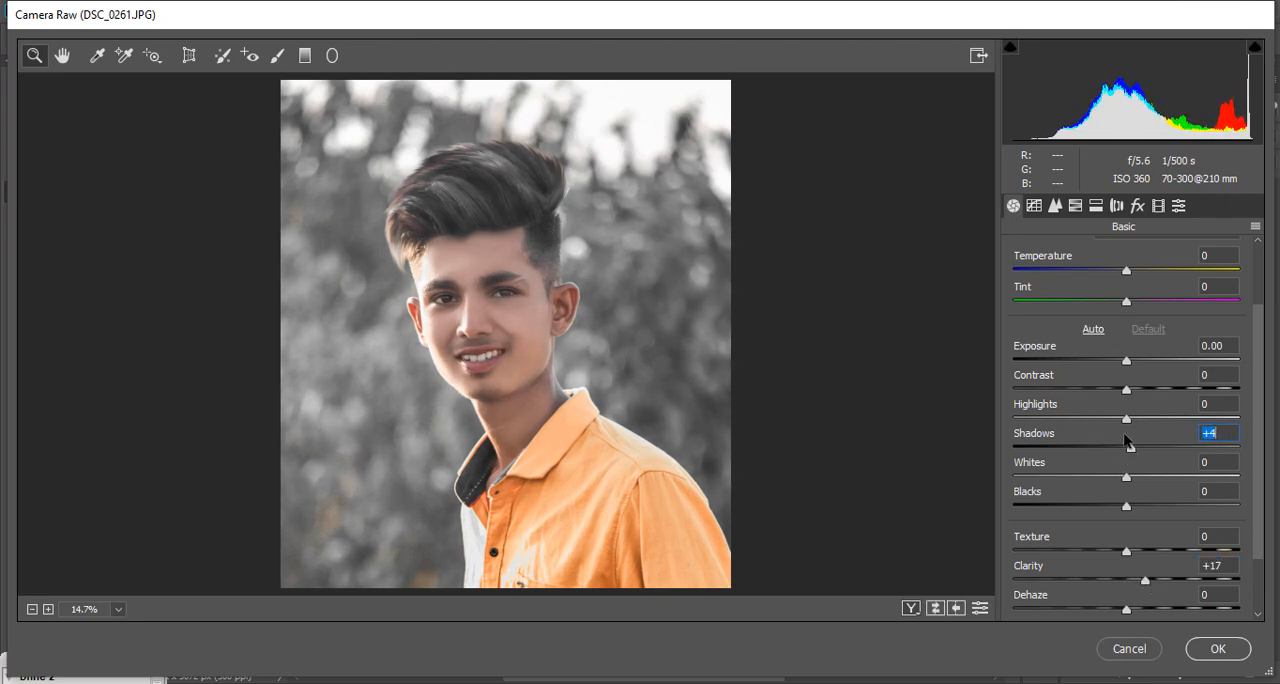
key(ctrl+z)
drag(1130, 388, 1117, 363)
key(ctrl+z)
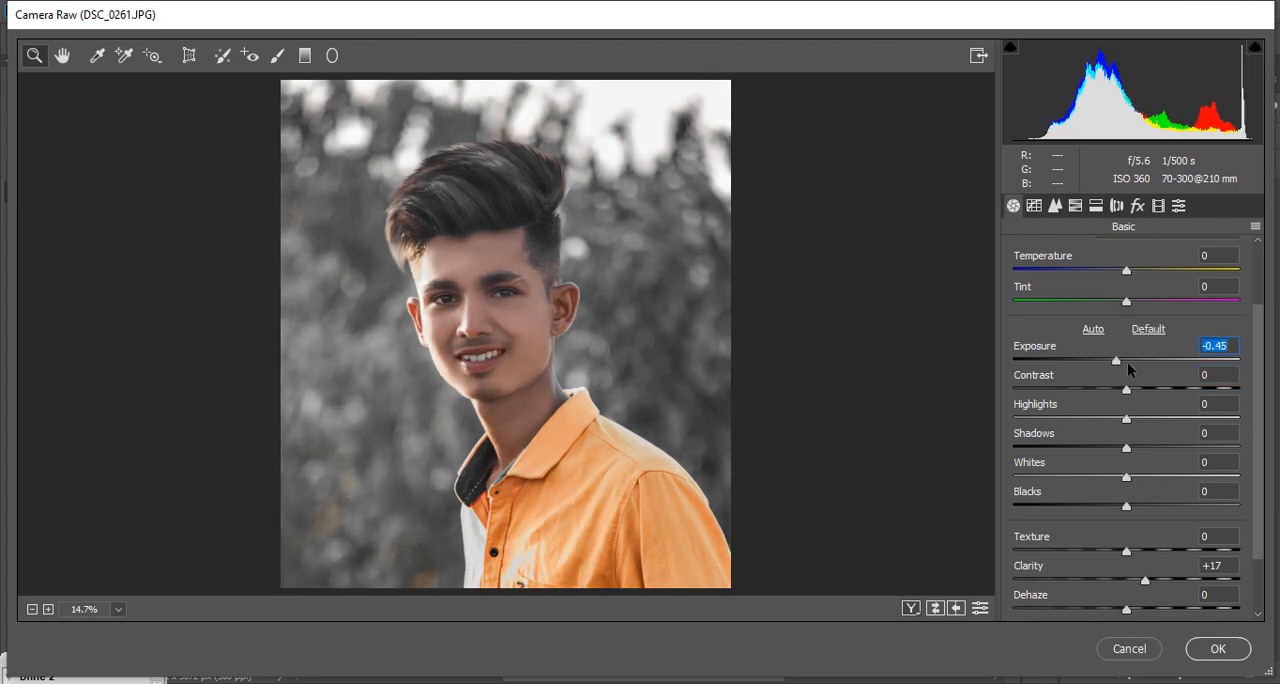
key(ctrl+z)
Step: Fine-tune the whites and blacks, and add slight sharpening to the portrait
drag(1143, 479, 1140, 505)
click(1054, 205)
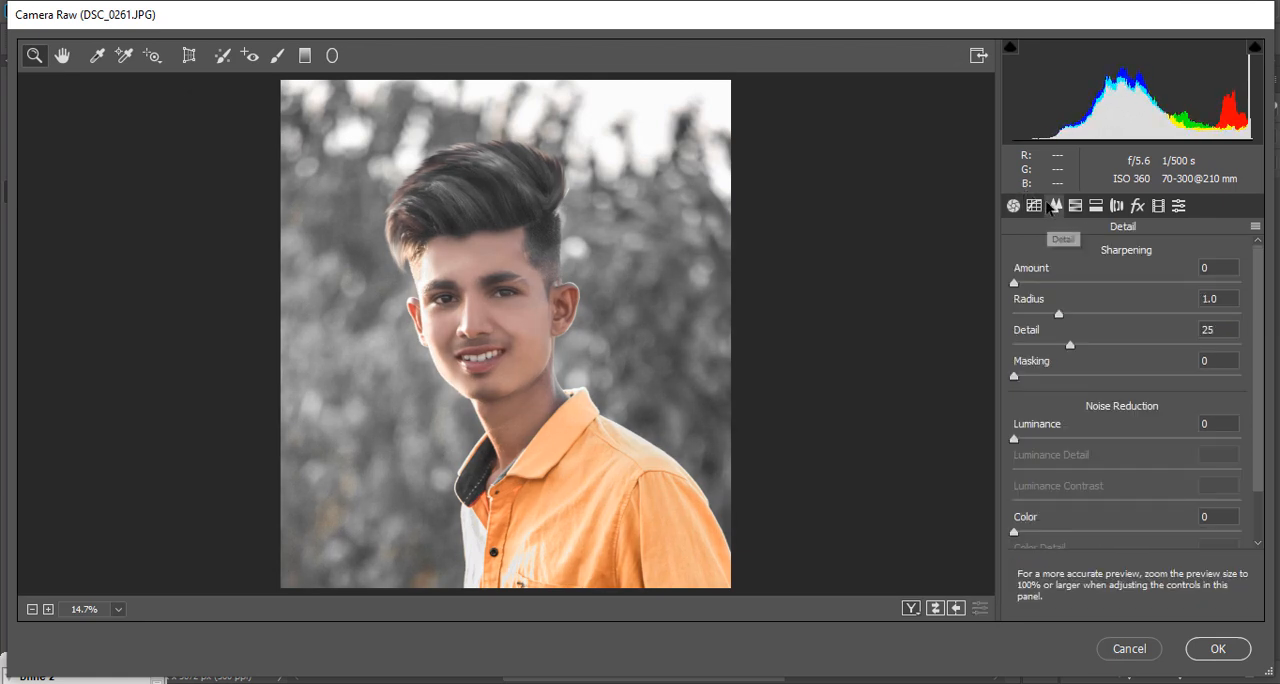
click(1024, 284)
Step: Set Lights to +6 in the parametric tone curve
click(1038, 206)
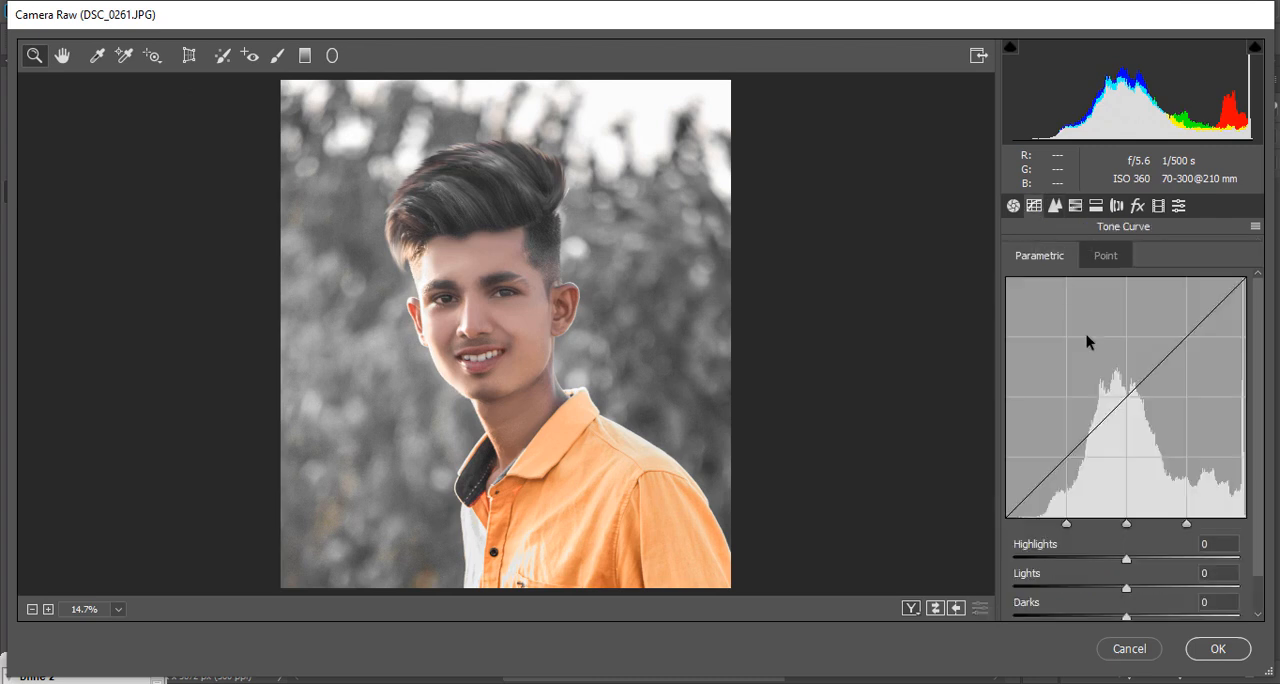
drag(1125, 589, 1133, 591)
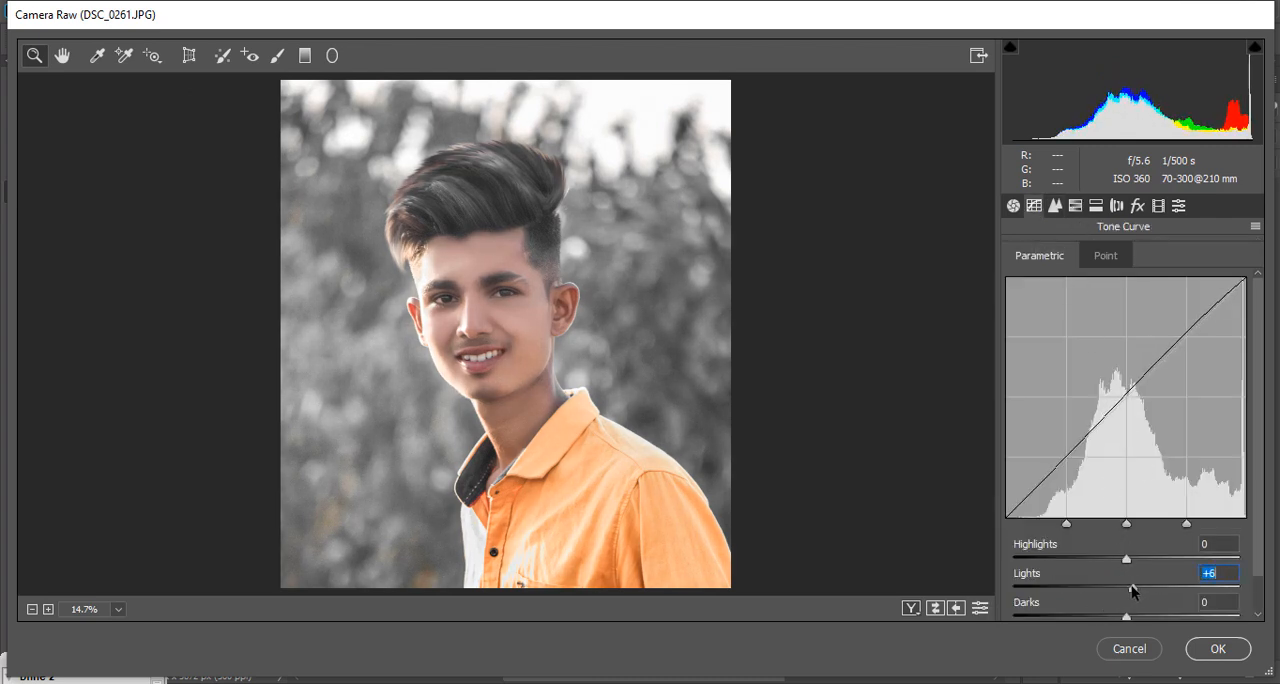
Step: Try shifting the Oranges hue in the HSL adjustments and reset it to 0
click(1076, 206)
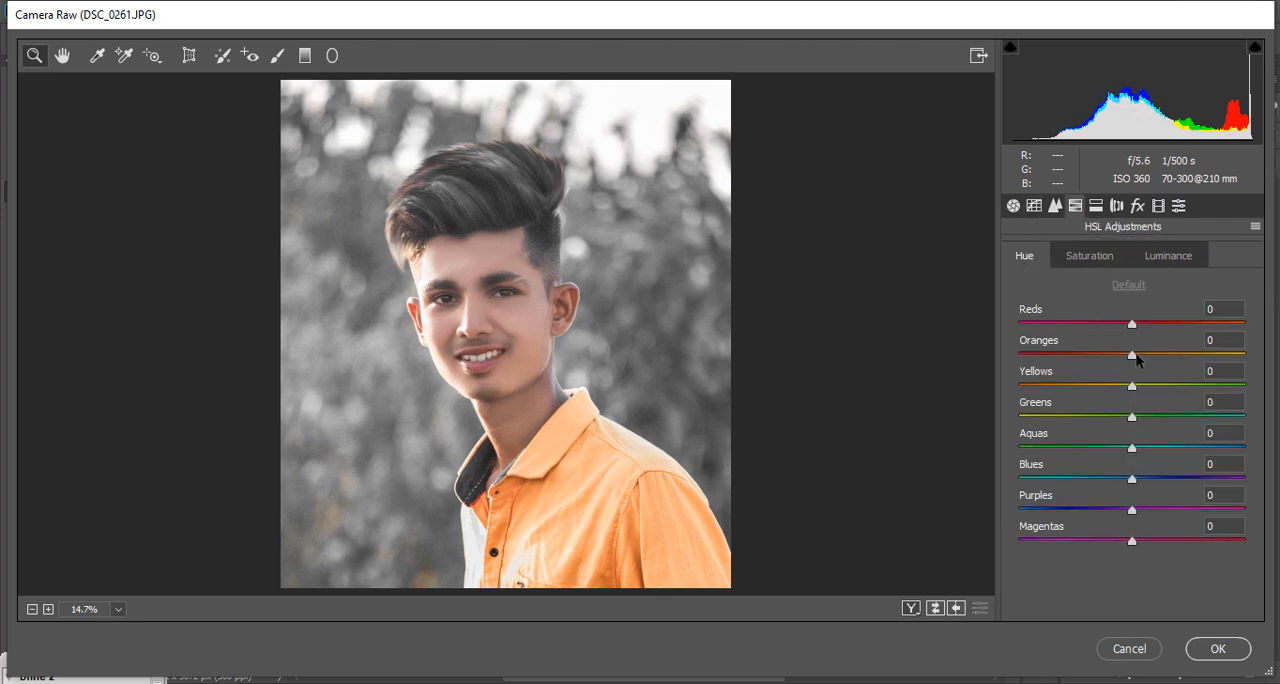
drag(1136, 358, 1244, 380)
text(0)
Step: Set the HSL saturation of Yellows to -100 and Aquas to +69
click(1087, 259)
drag(1107, 384, 967, 362)
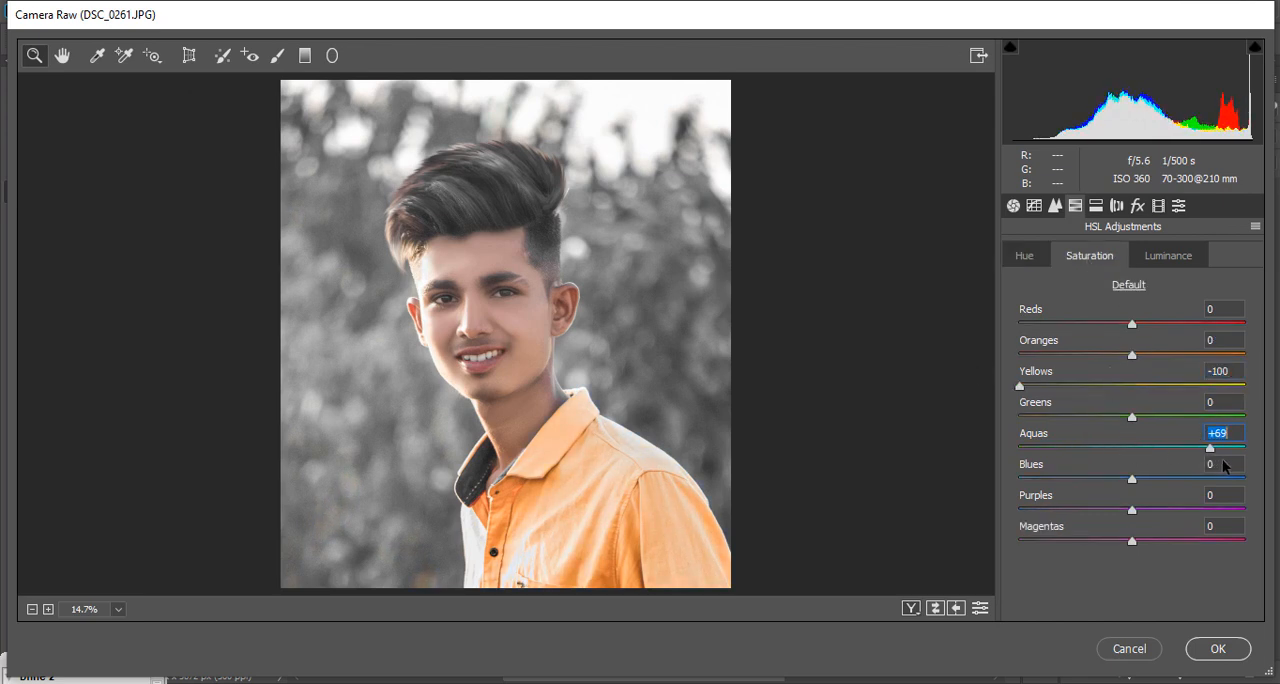
Step: Reset the Aquas saturation to 0 and set the Reds saturation to +33 in the HSL adjustments
text(0)
click(1015, 258)
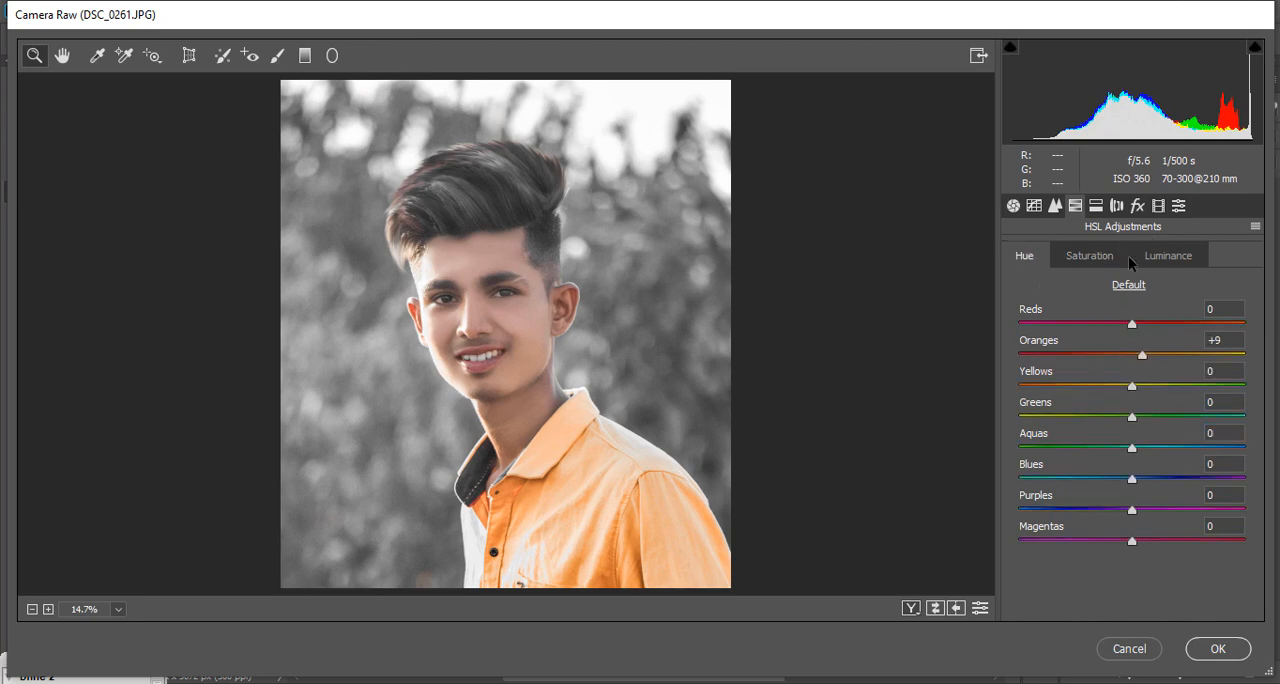
click(1084, 261)
click(1026, 258)
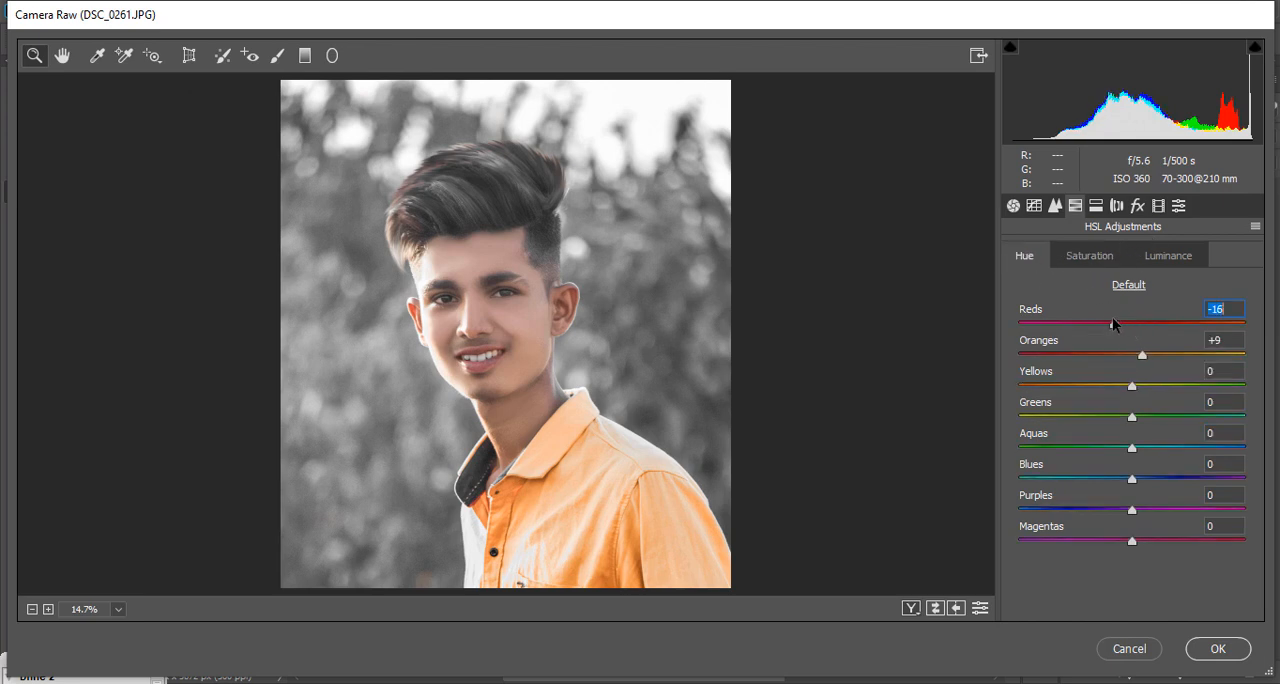
drag(1077, 322, 1167, 311)
click(1089, 256)
click(1168, 256)
click(1090, 256)
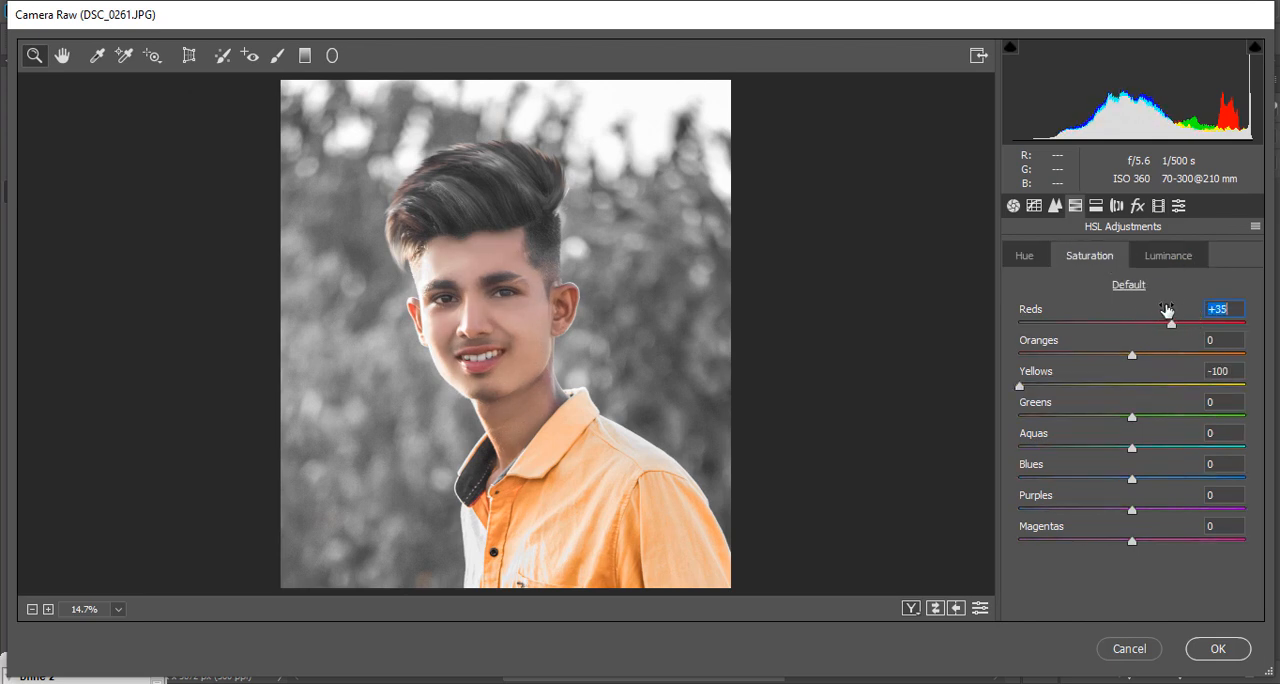
Step: Apply noise reduction with Luminance set to 16 and Color set to 29
click(1060, 203)
scroll(1062, 521, down, 1)
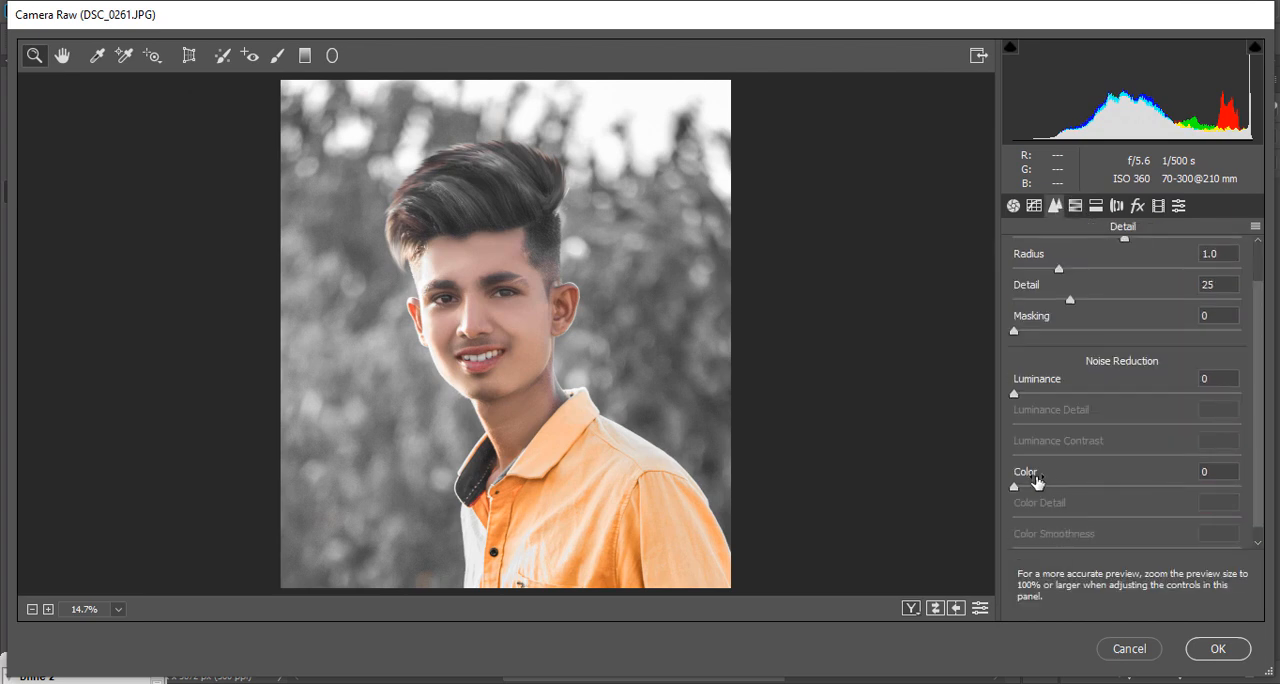
drag(1047, 388, 1052, 387)
drag(1037, 475, 1066, 472)
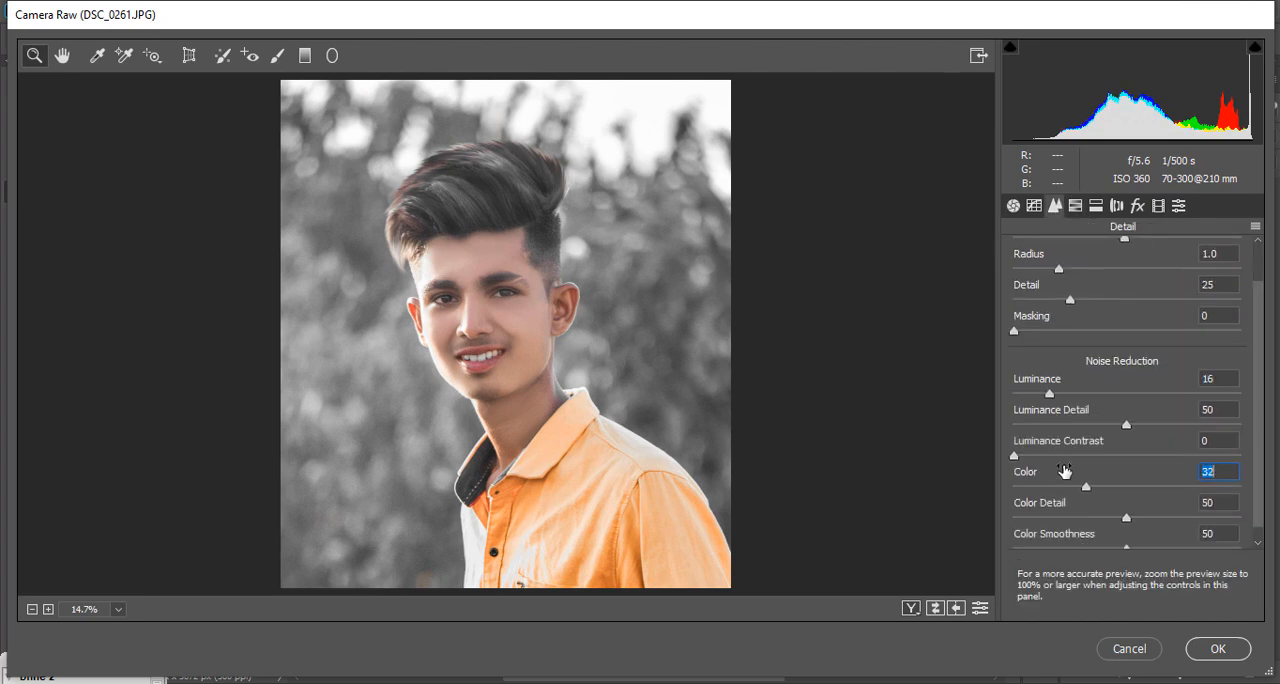
scroll(1046, 278, up, 1)
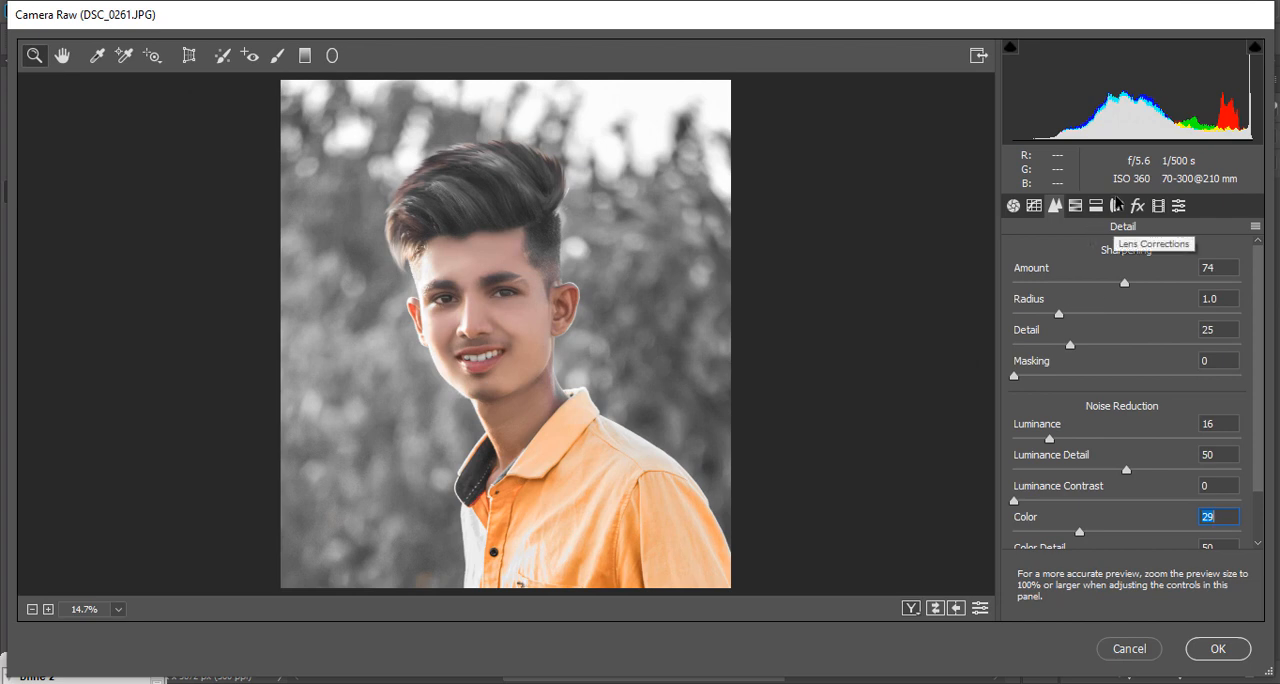
Step: Raise the Texture slightly in the basic adjustments
click(1034, 205)
click(1013, 205)
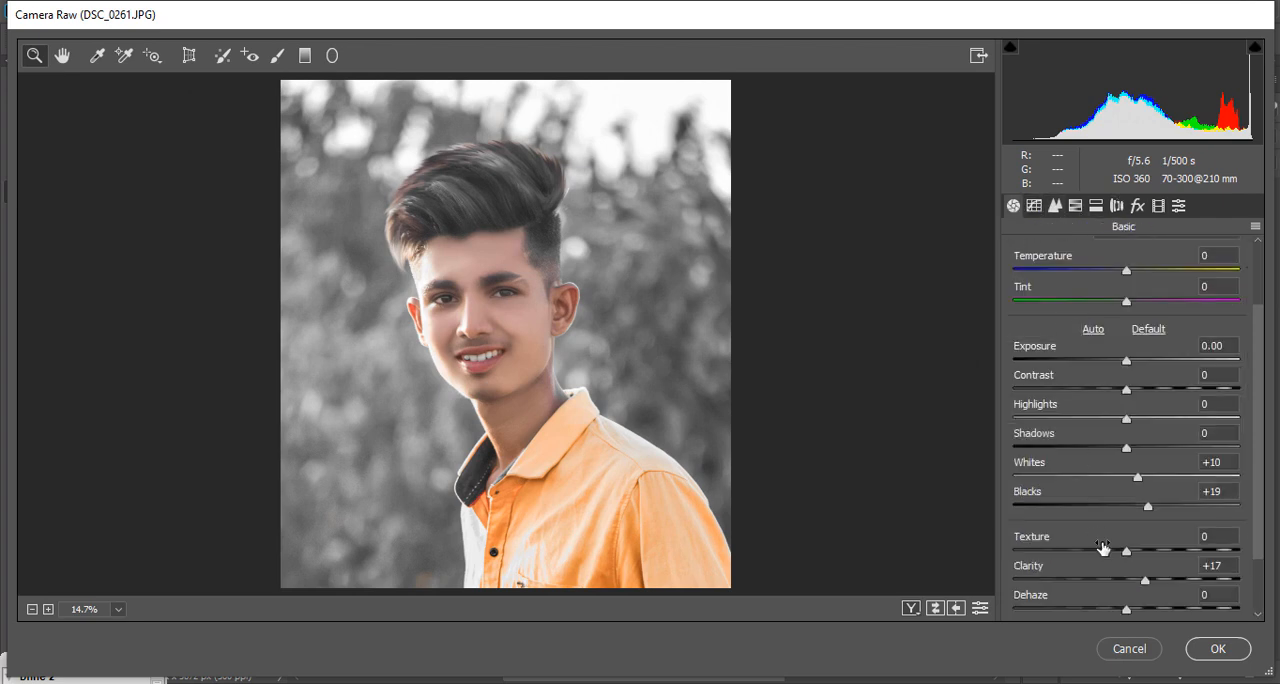
scroll(1128, 575, down, 2)
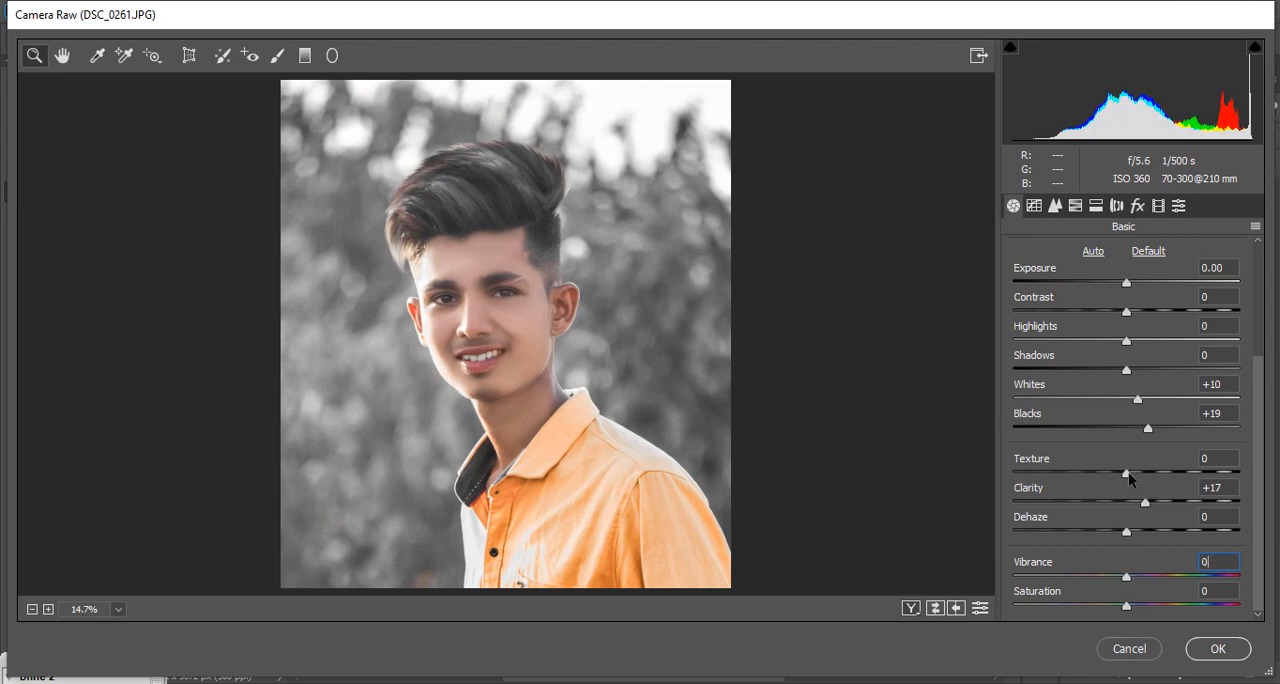
drag(1128, 472, 1133, 473)
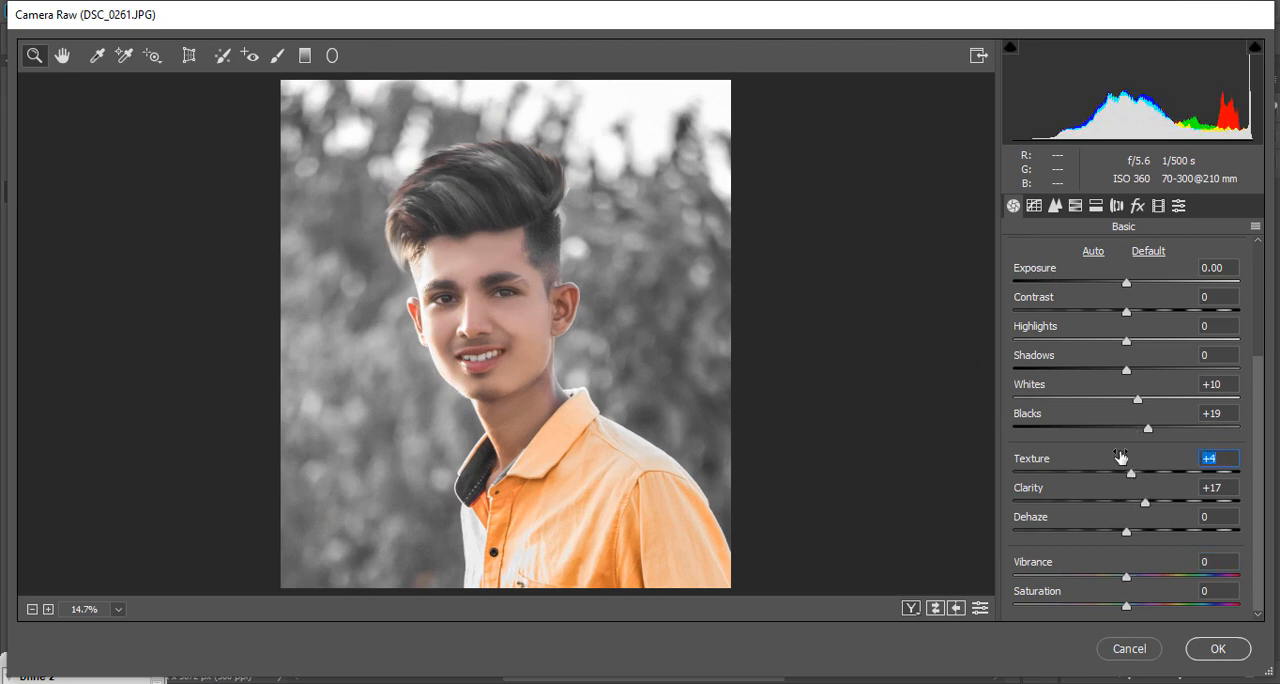
Step: Add a post-crop vignette with an amount of -35 and apply the Camera Raw adjustments
click(1056, 205)
click(1137, 205)
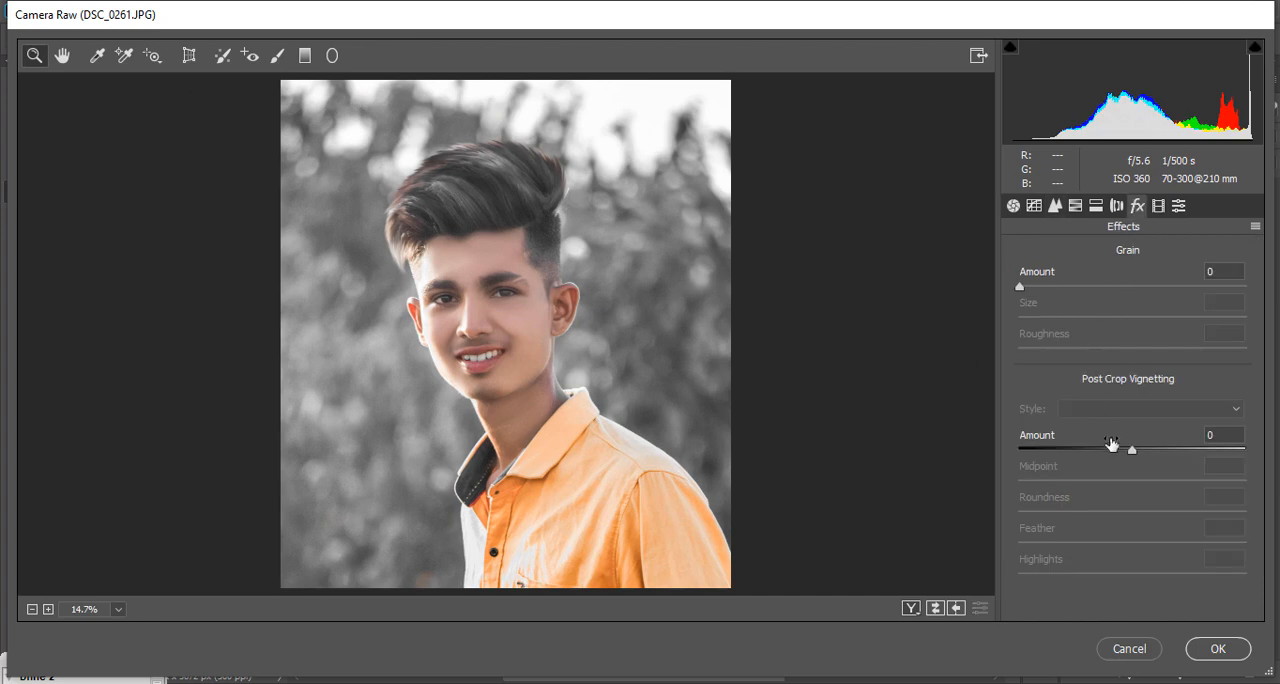
drag(1112, 444, 1080, 447)
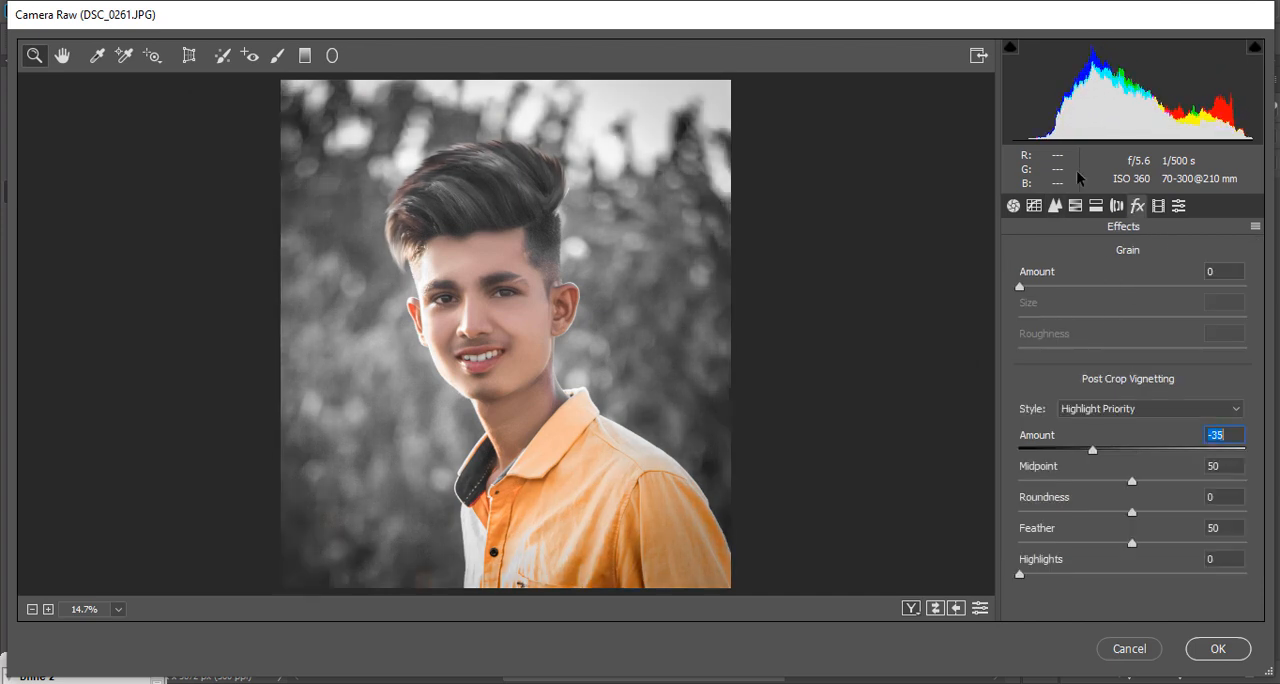
click(1212, 646)
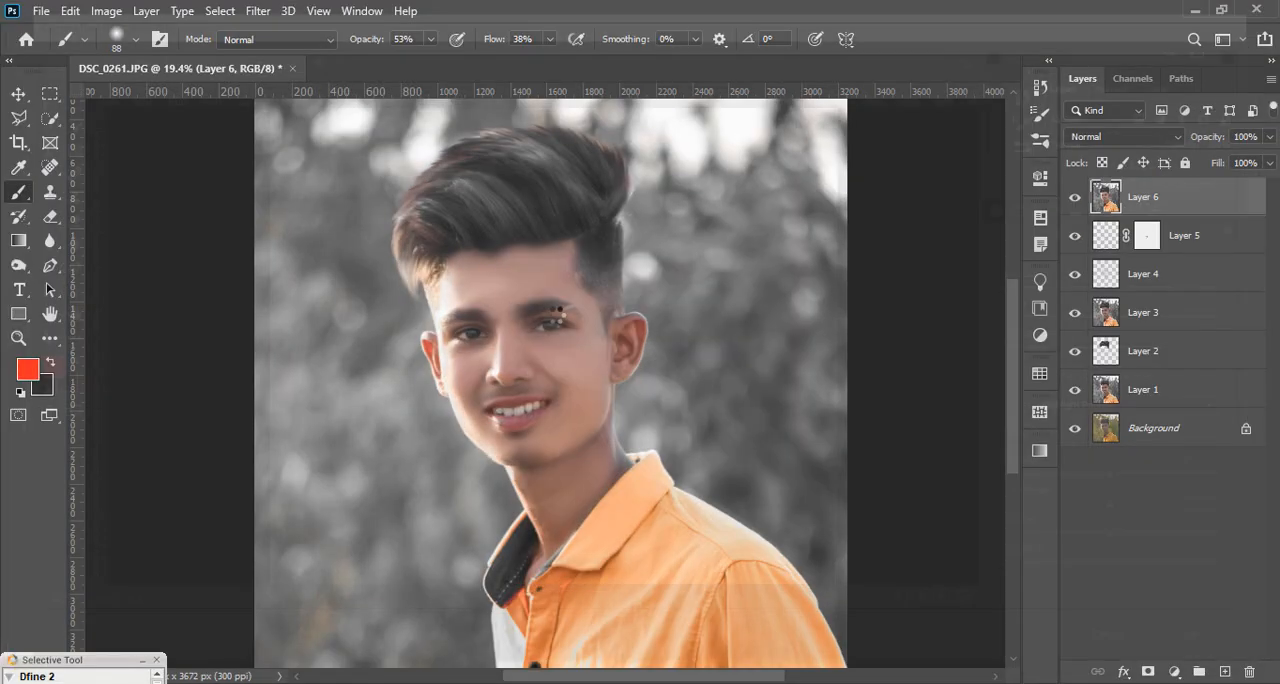
Step: Brighten the irises of both eyes with the Dodge tool, using a 20 px brush at 61% exposure on the midtones
scroll(543, 338, down, 5)
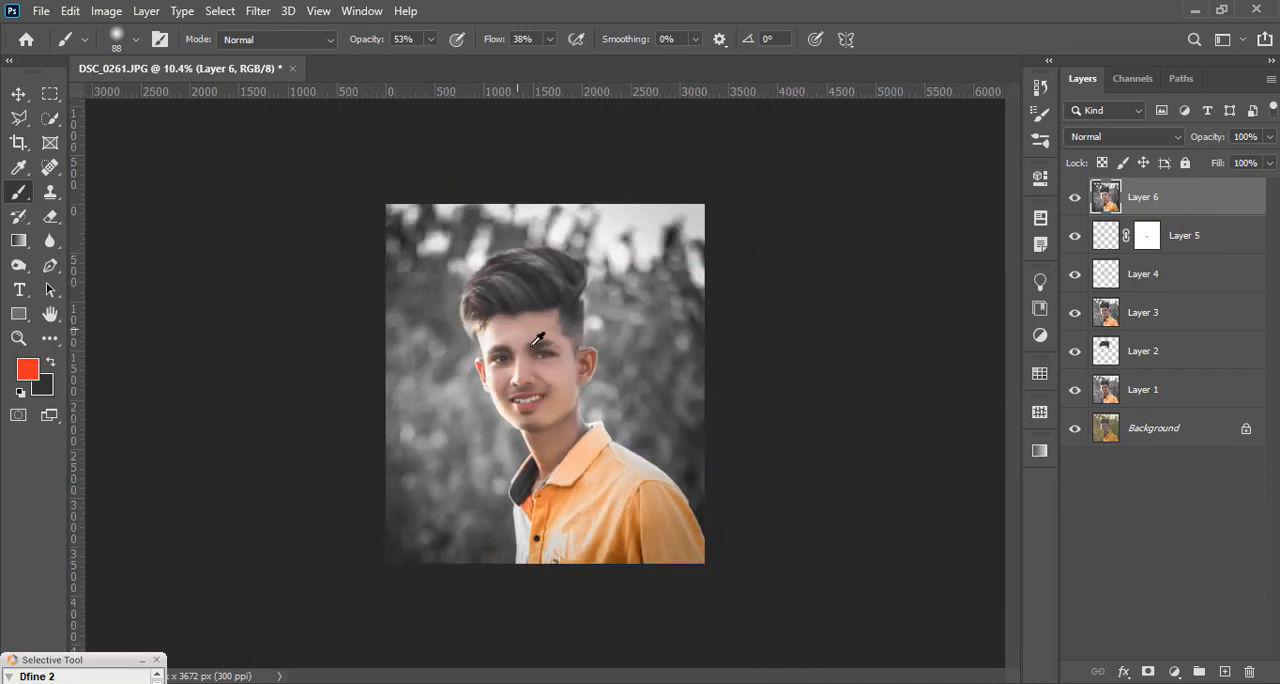
scroll(560, 348, up, 5)
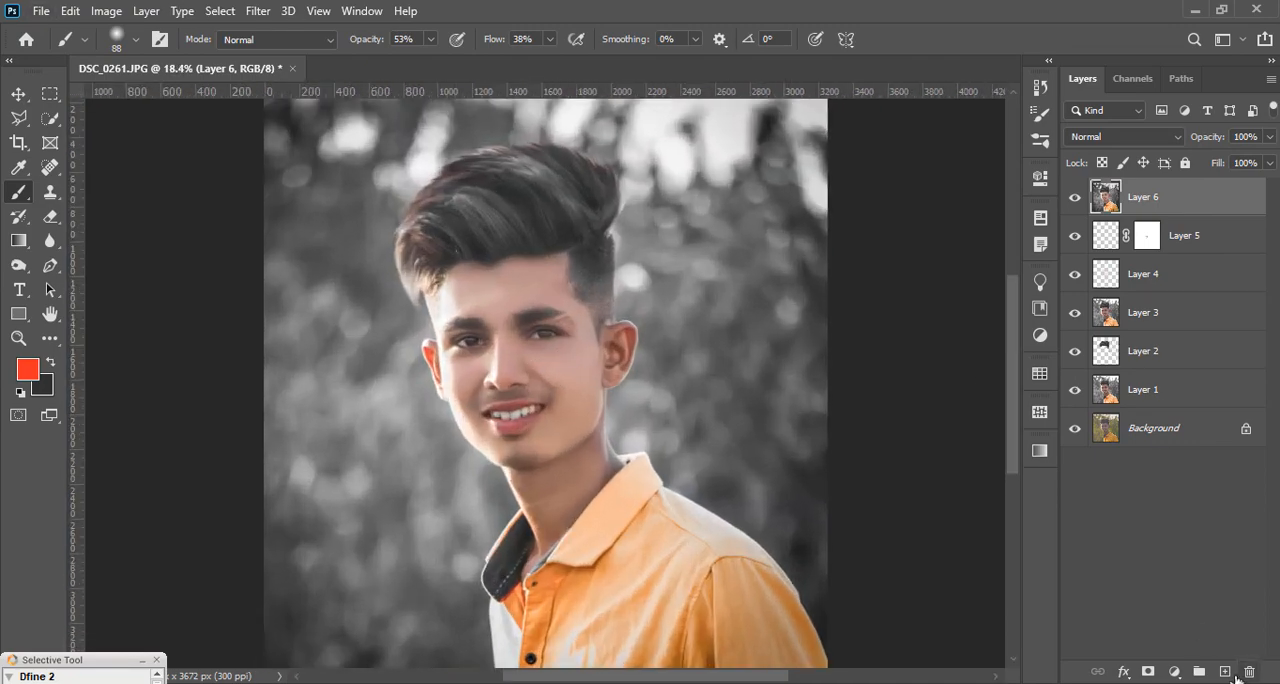
scroll(534, 404, up, 8)
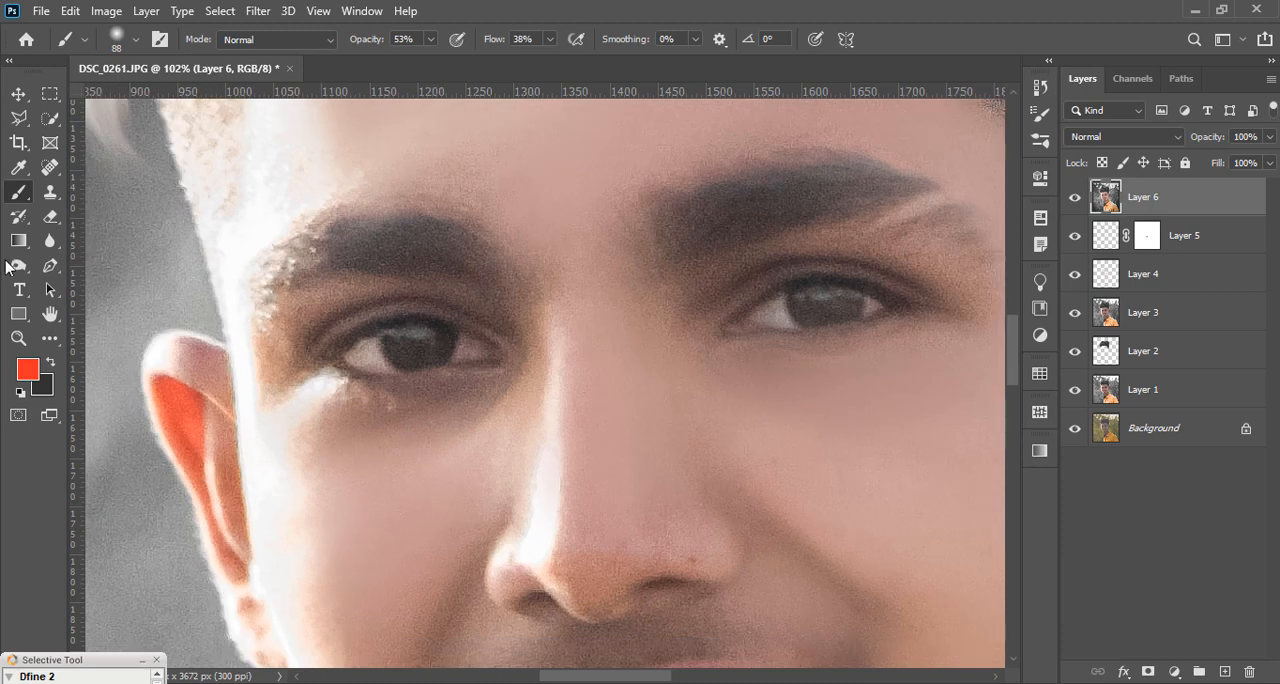
click(14, 266)
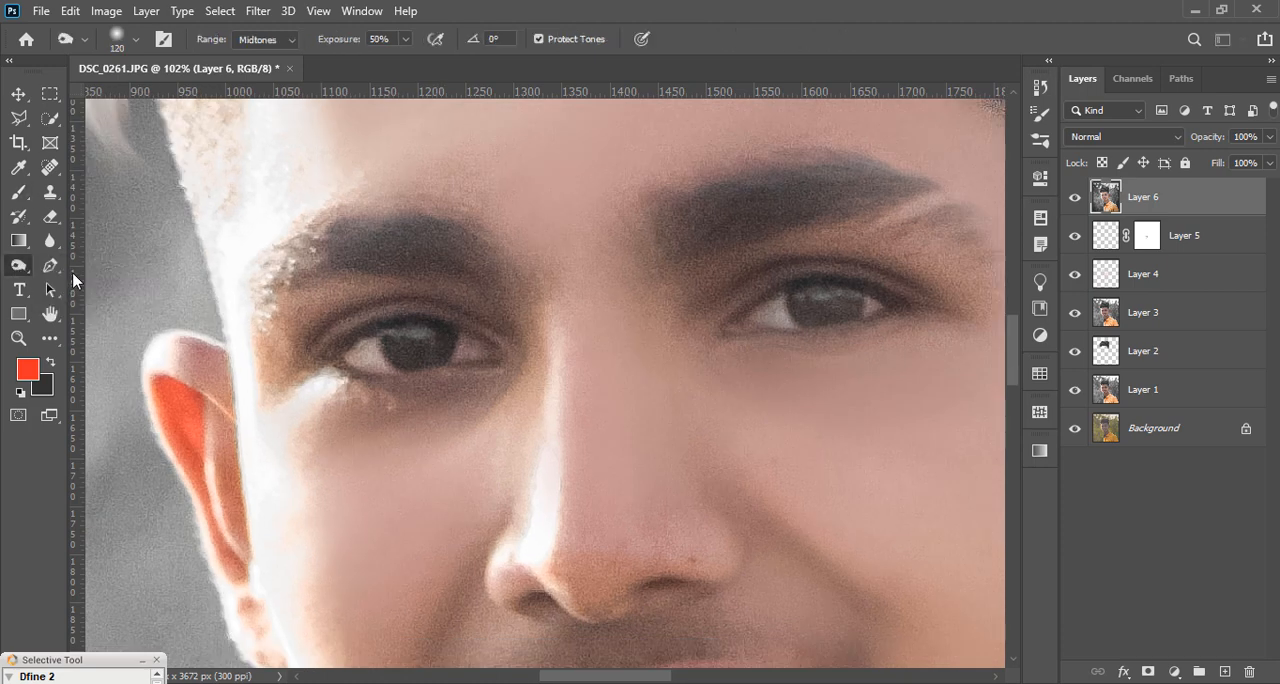
key(bracketright)
key(bracketright)
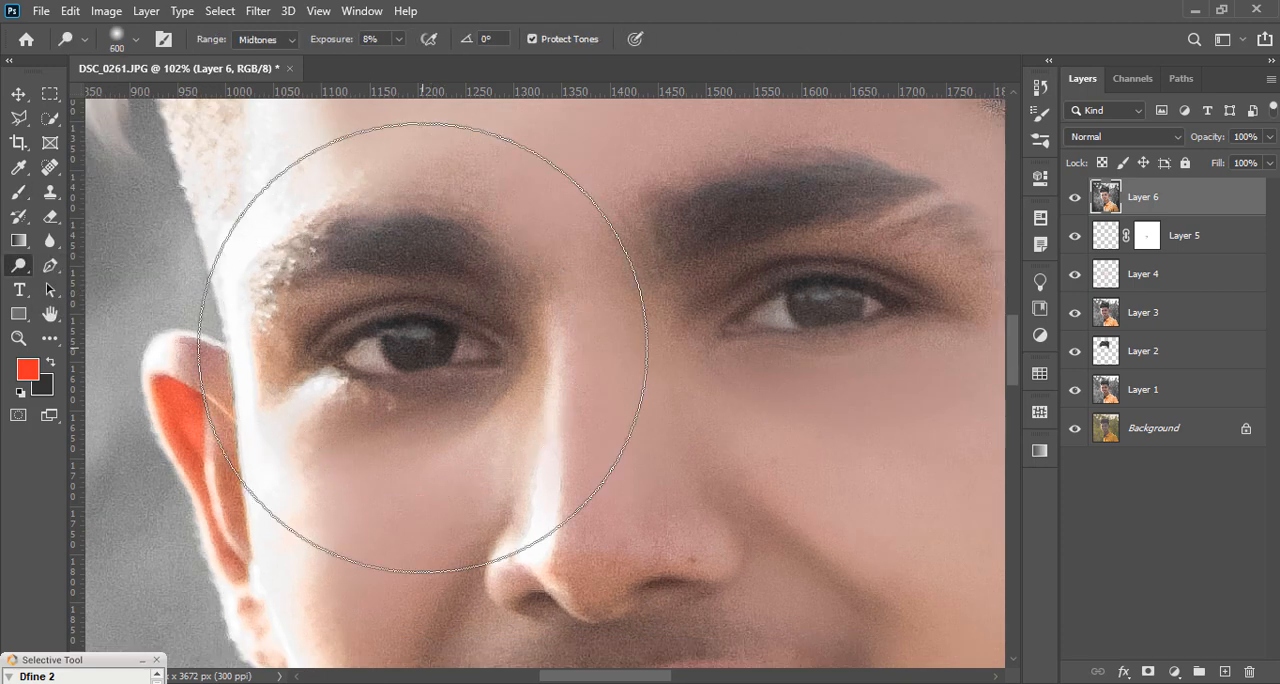
key(bracketleft)
key(bracketleft)
key(bracketleft)
key(bracketleft)
key(bracketleft)
key(bracketleft)
key(bracketleft)
key(bracketleft)
key(bracketleft)
key(bracketleft)
key(bracketleft)
key(bracketleft)
key(bracketleft)
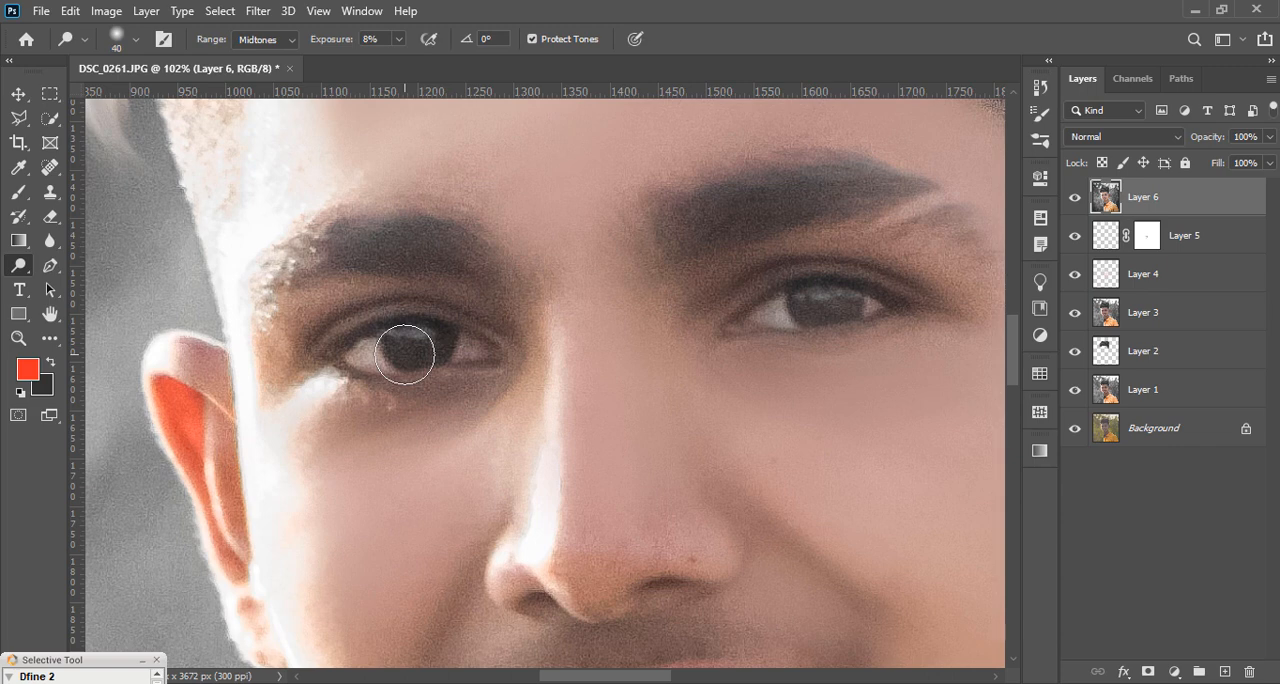
key(bracketleft)
key(bracketleft)
click(398, 40)
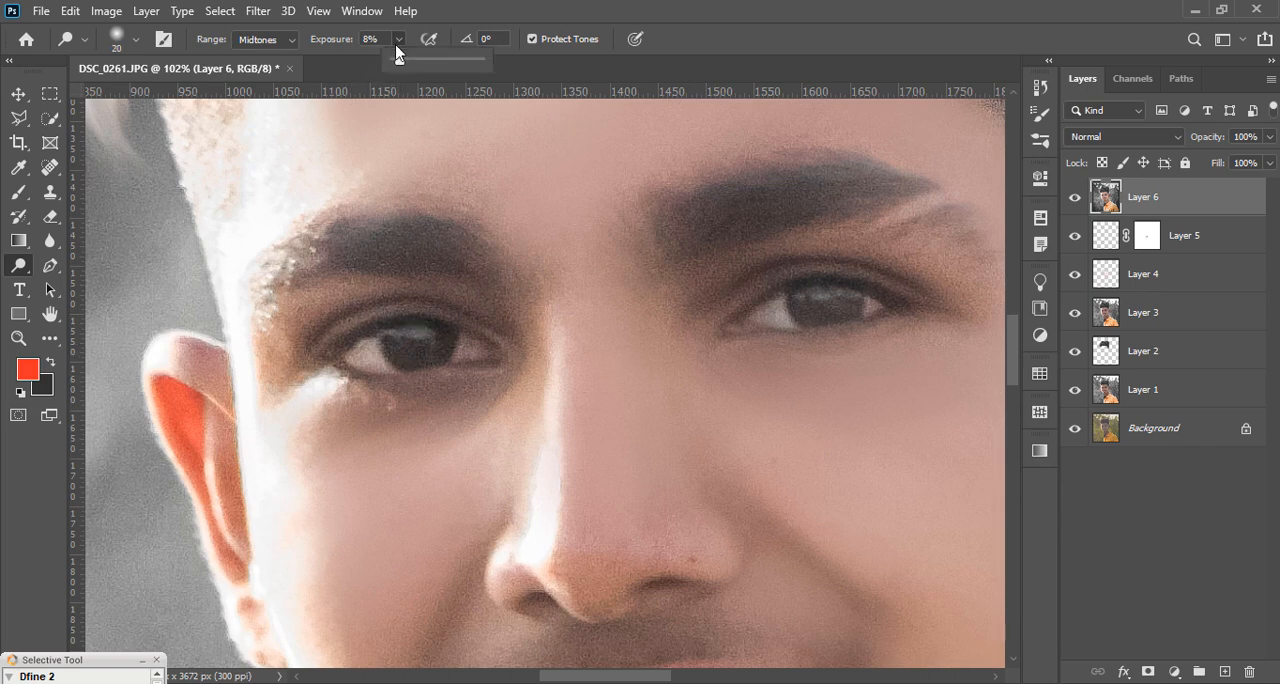
mouse_move(392, 353)
mouse_down()
mouse_move(429, 365)
mouse_move(413, 364)
mouse_move(443, 343)
mouse_move(395, 347)
mouse_move(447, 348)
mouse_up()
mouse_move(801, 308)
mouse_down()
mouse_move(834, 322)
mouse_move(854, 303)
mouse_move(816, 319)
mouse_up()
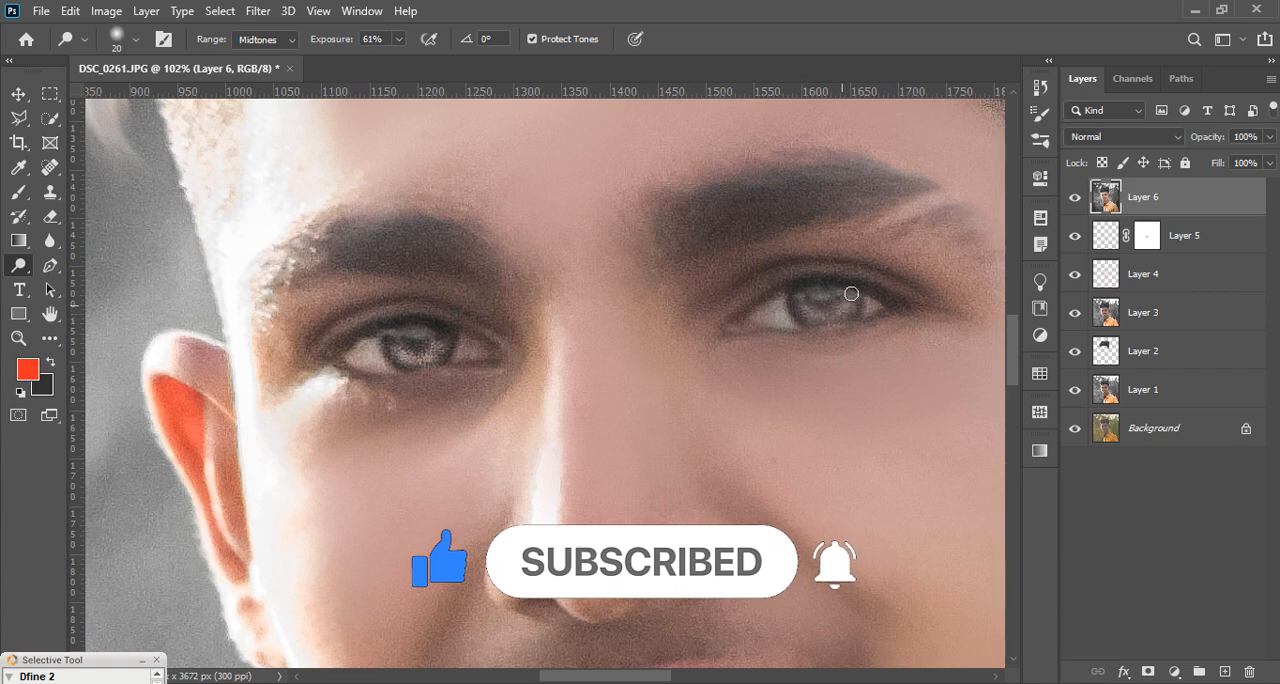
Step: Darken both eyebrows with the Burn tool, using a 70 px brush at 50% exposure on the midtones
scroll(405, 312, down, 5)
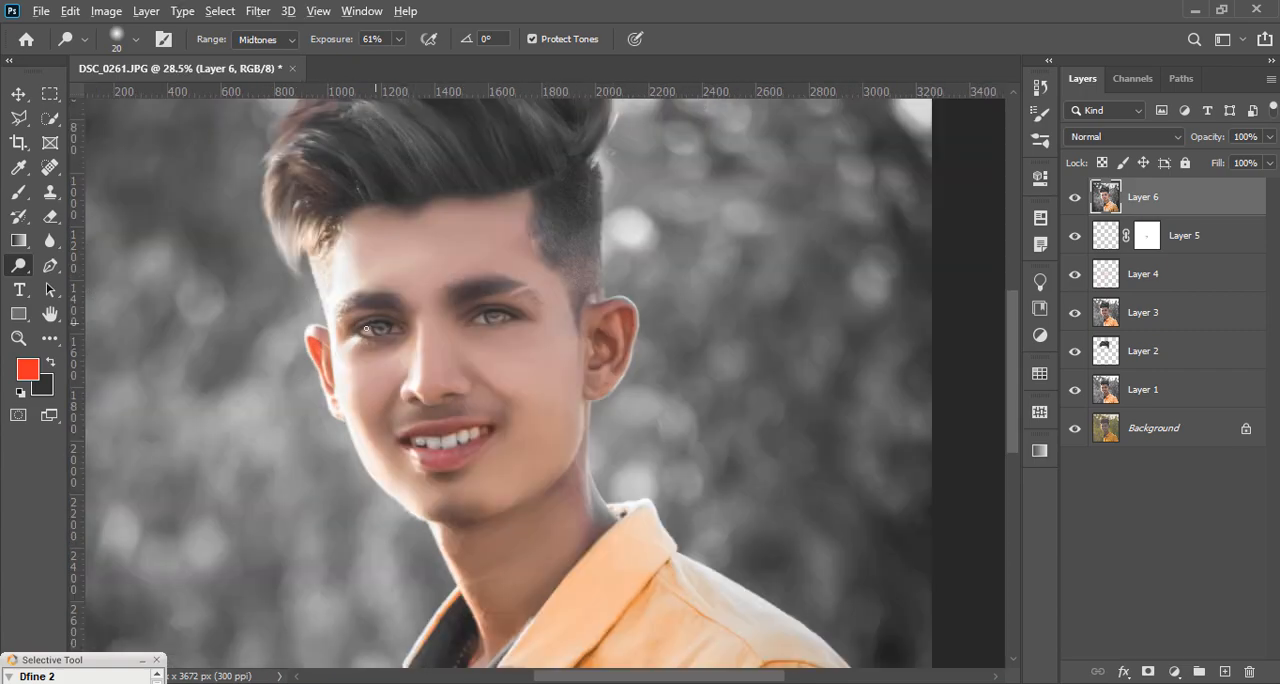
scroll(366, 328, up, 2)
click(50, 338)
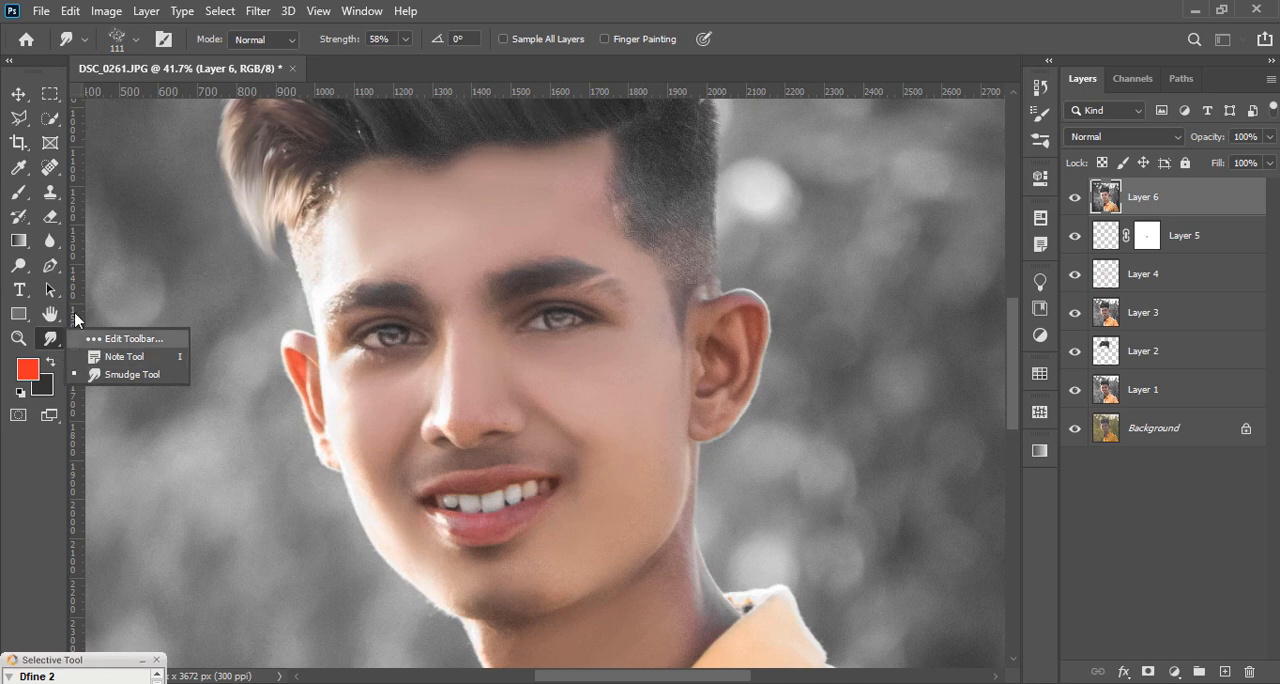
right_click(50, 315)
right_click(50, 338)
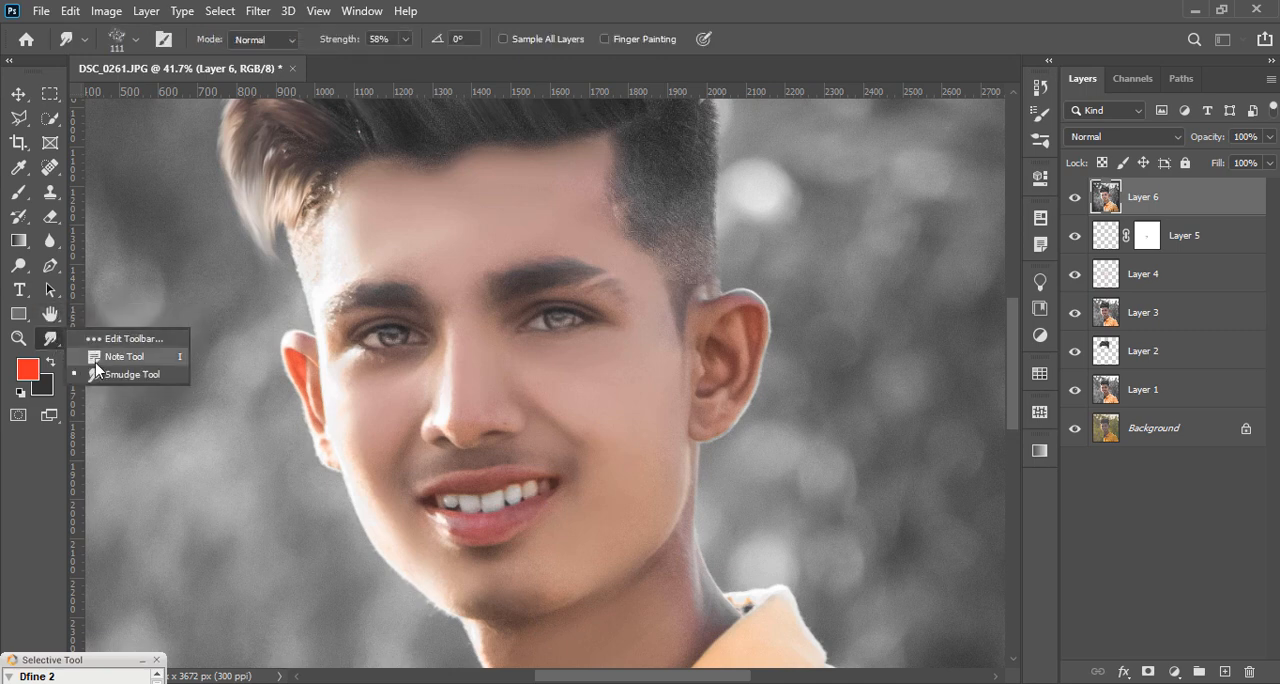
right_click(20, 268)
click(90, 265)
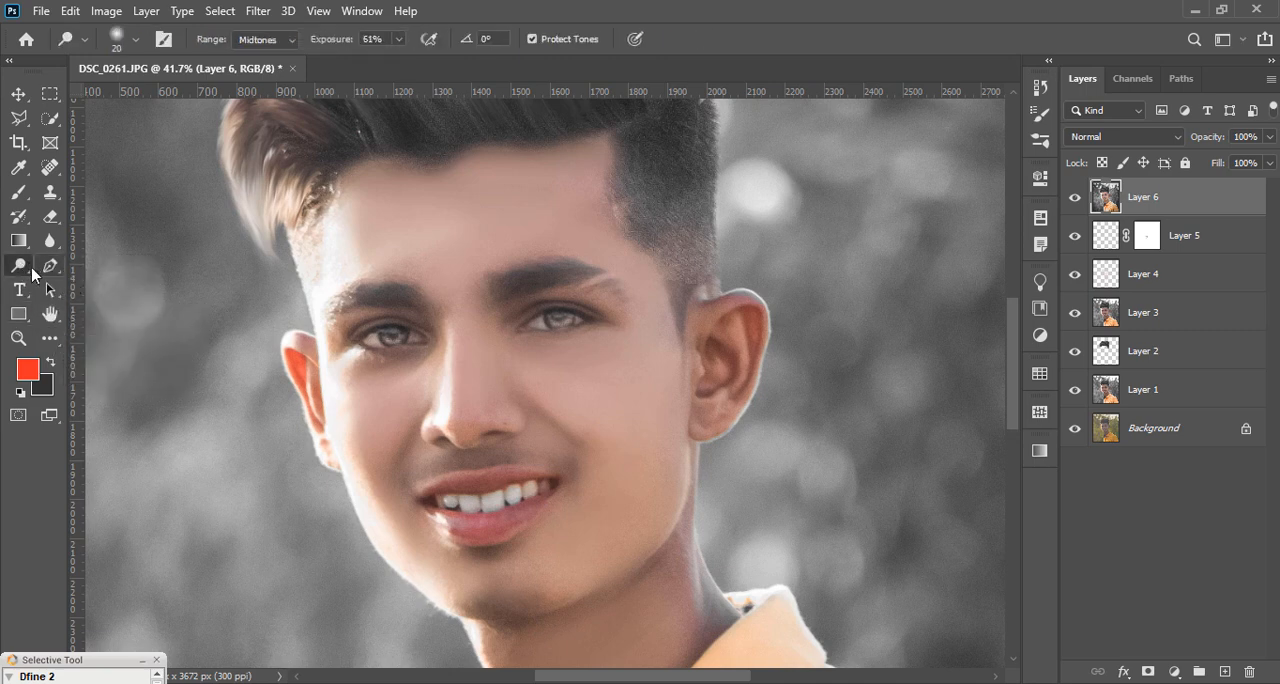
right_click(31, 270)
click(64, 283)
scroll(318, 313, up, 3)
right_click(475, 303)
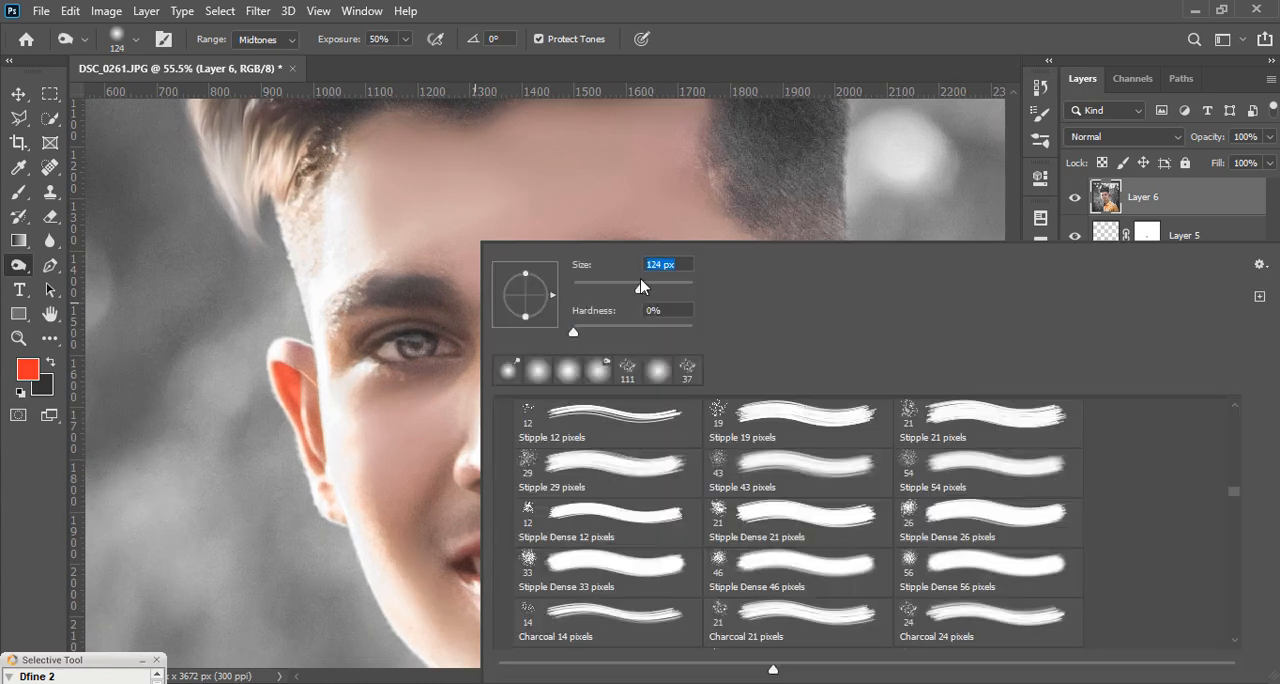
drag(438, 290, 361, 289)
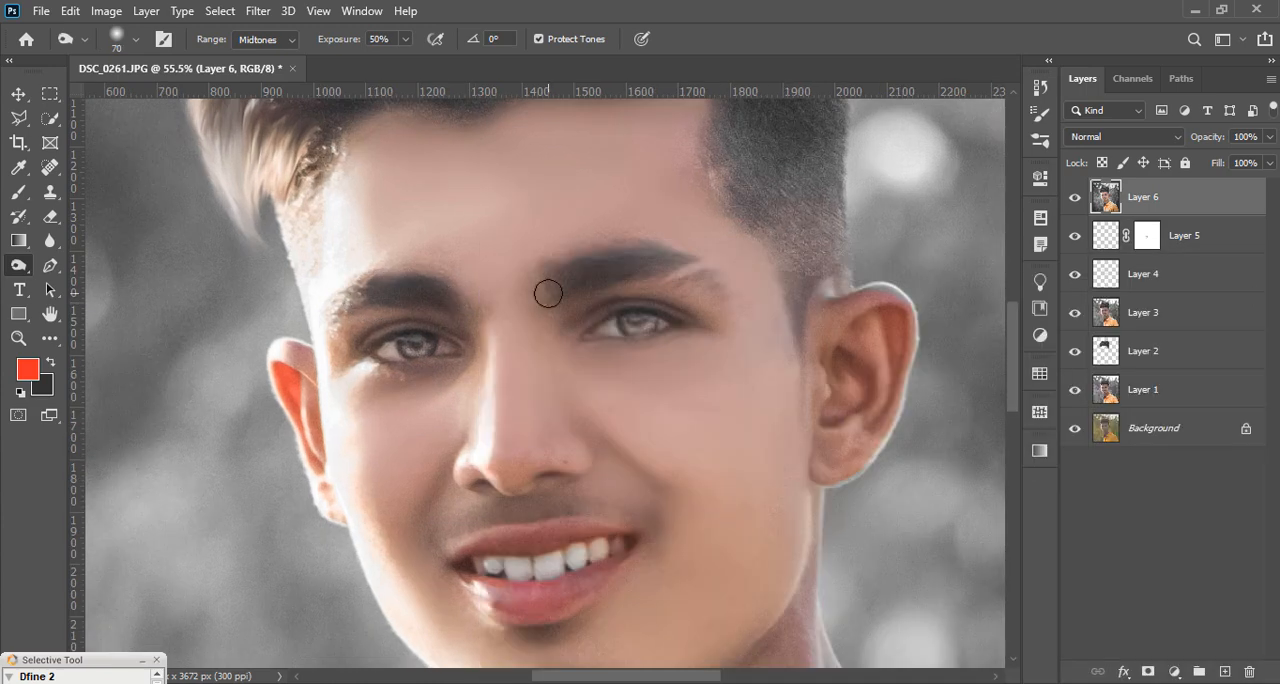
mouse_move(576, 284)
mouse_down()
mouse_move(640, 267)
mouse_move(677, 300)
mouse_move(724, 289)
mouse_up()
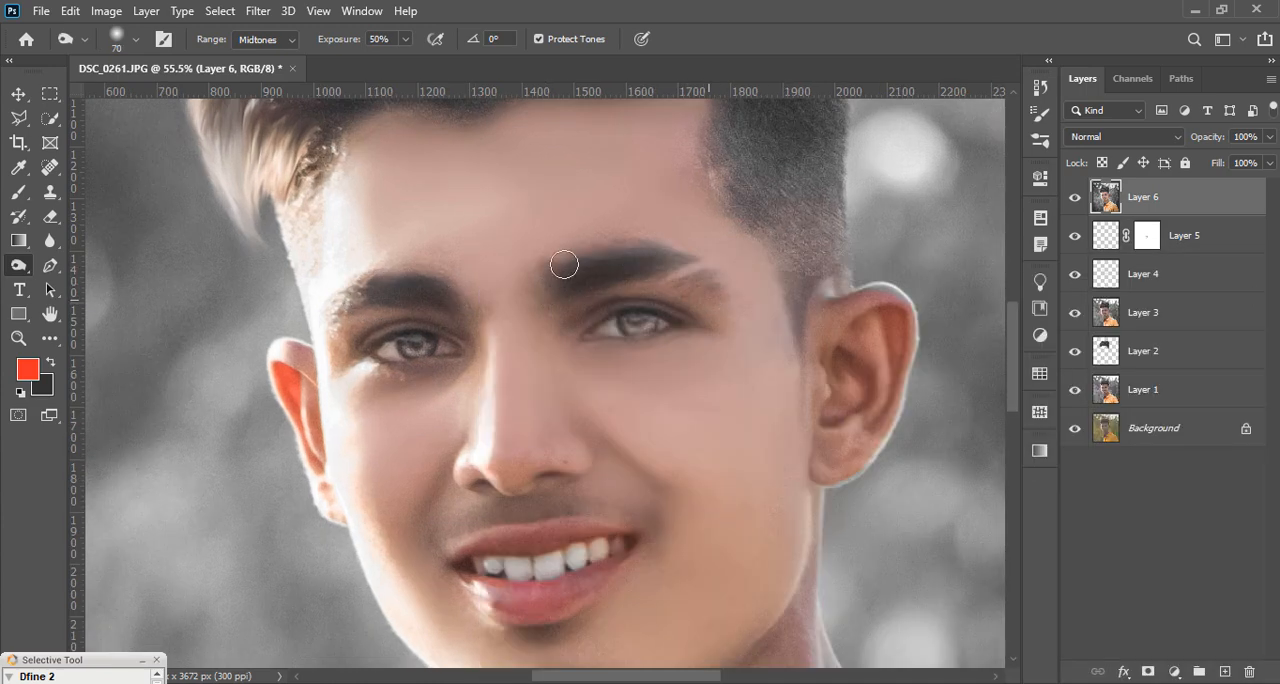
Step: Burn the lighter strands across the top of the hair with the 70 px brush at 50% exposure
scroll(563, 263, down, 3)
scroll(614, 423, up, 2)
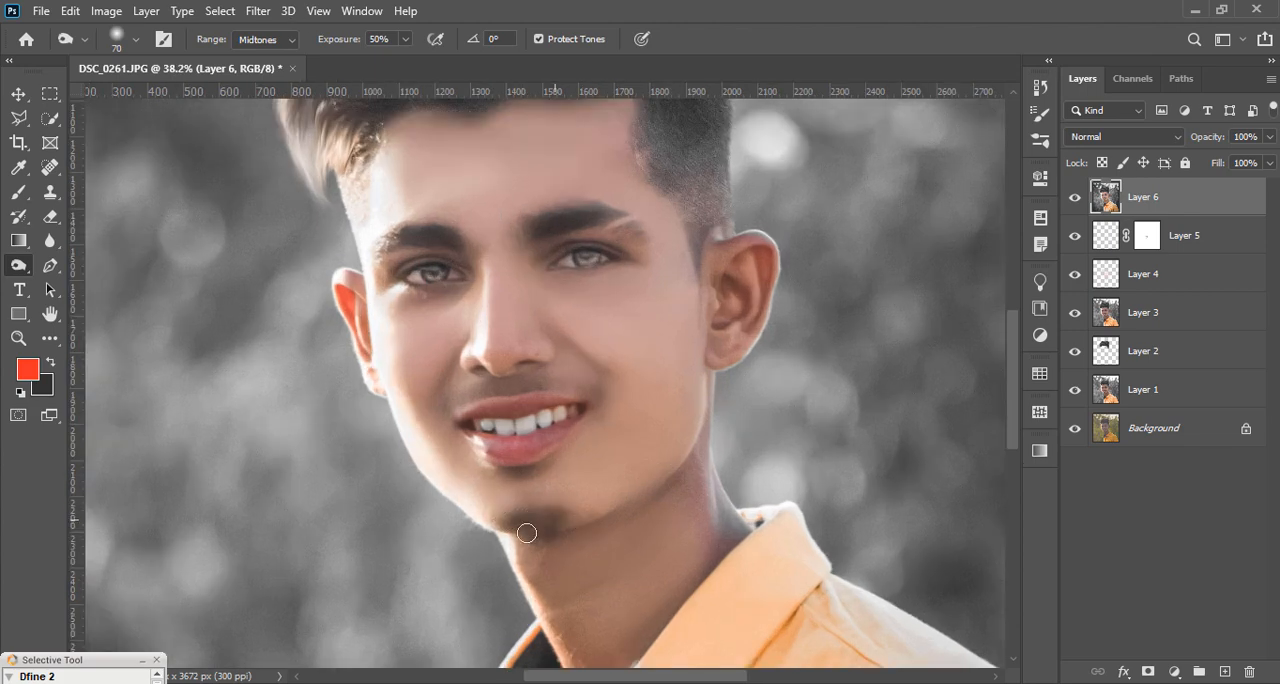
scroll(522, 532, down, 3)
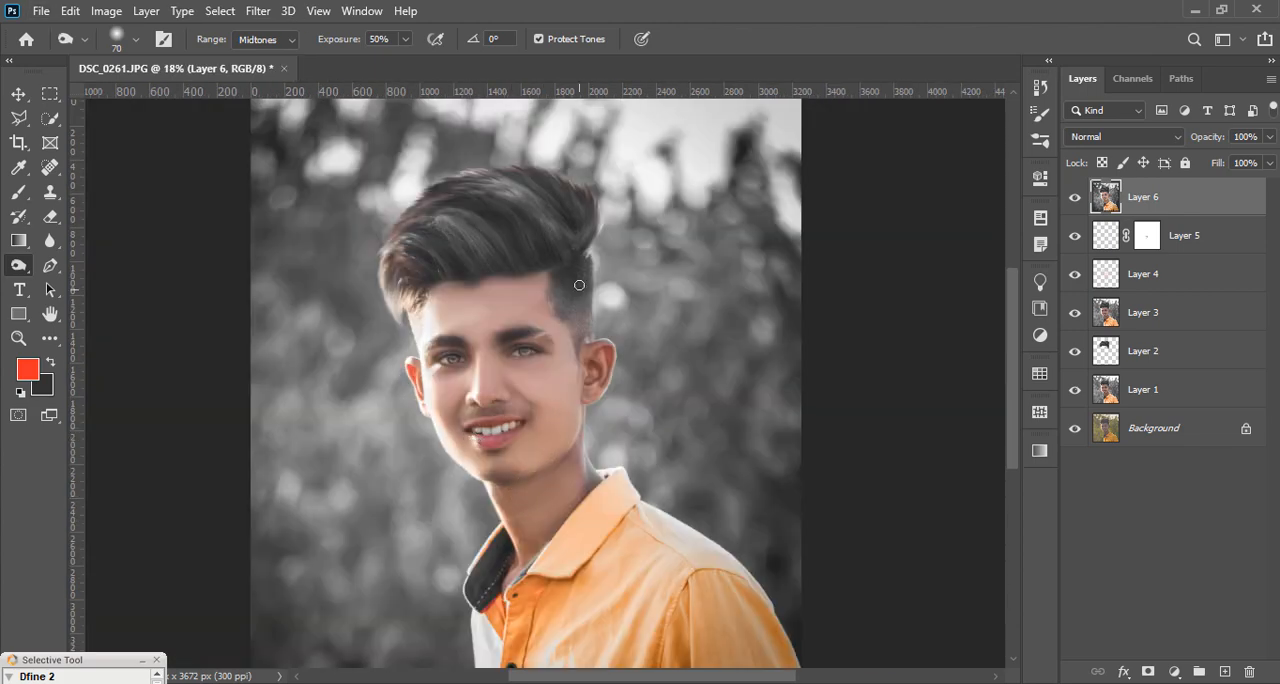
scroll(579, 285, up, 2)
scroll(500, 266, down, 1)
scroll(451, 246, up, 1)
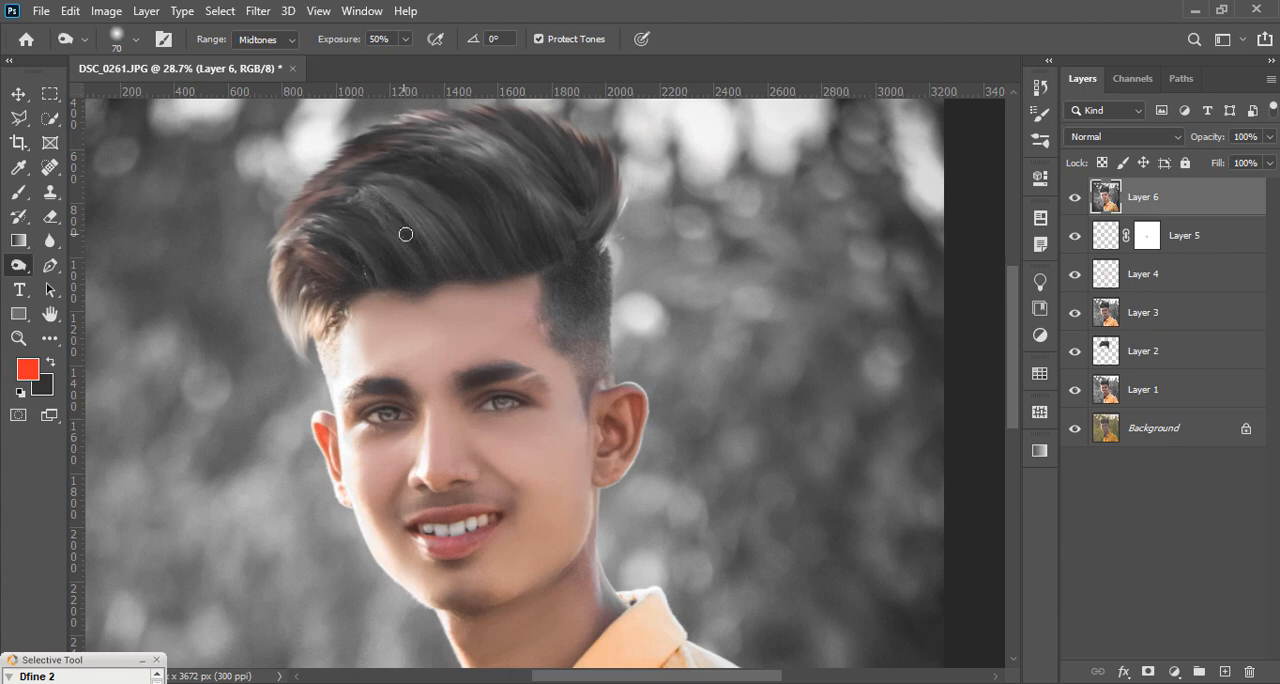
drag(417, 189, 458, 222)
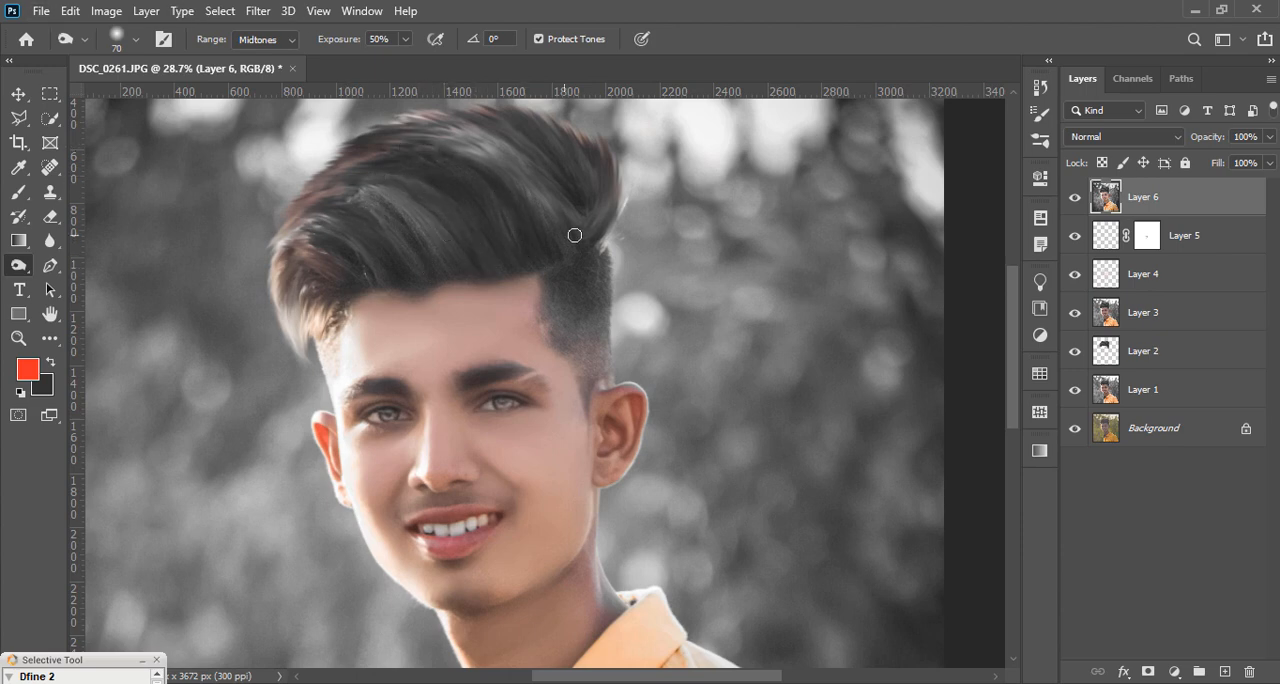
mouse_move(555, 212)
mouse_down()
mouse_move(502, 147)
mouse_move(427, 130)
mouse_up()
drag(522, 175, 425, 130)
scroll(506, 165, down, 3)
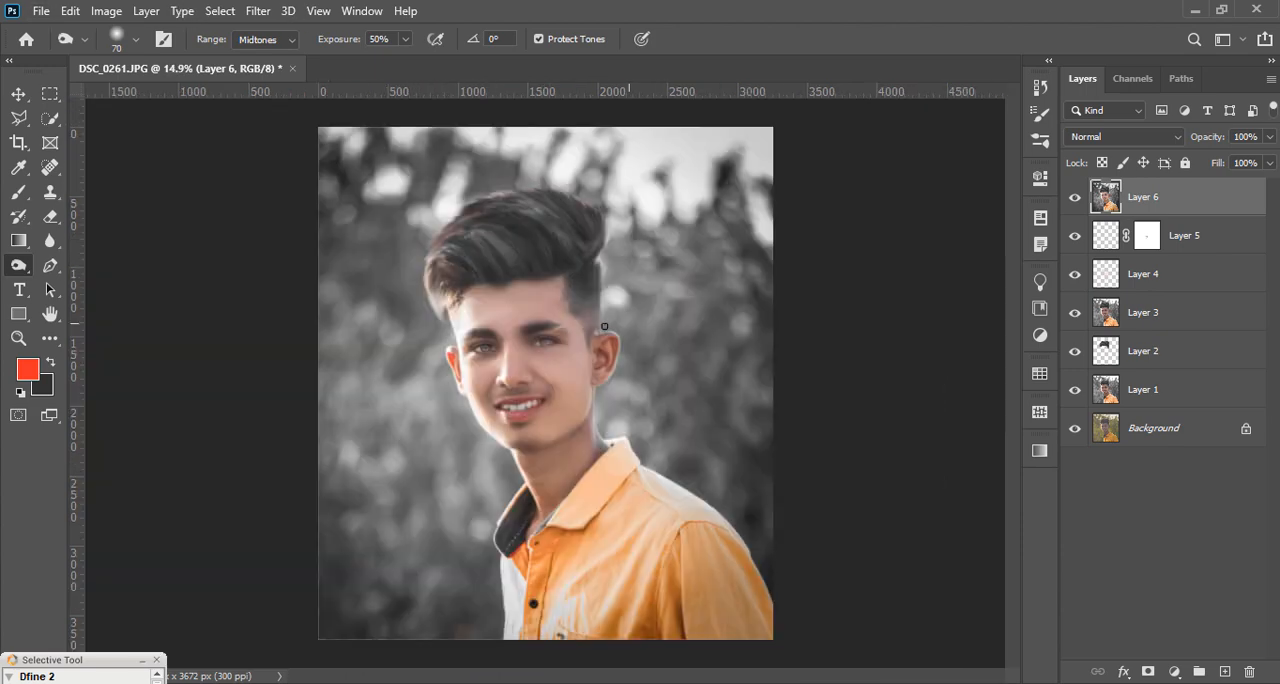
scroll(460, 300, up, 2)
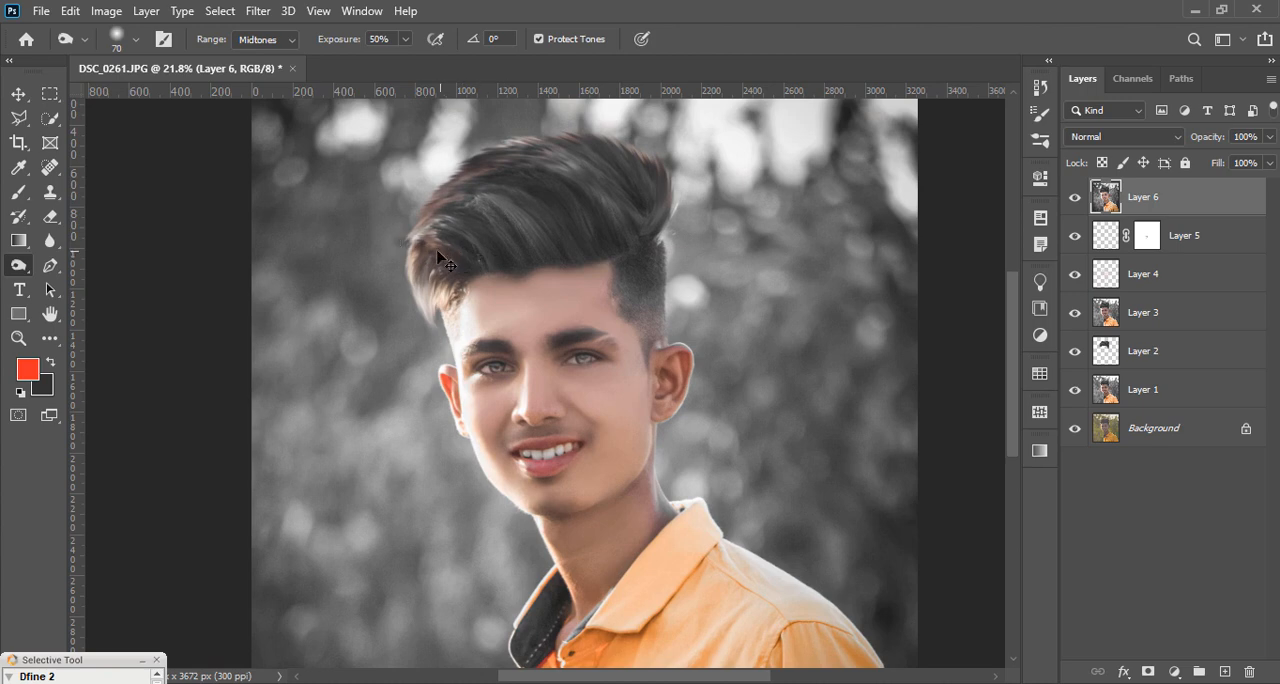
scroll(403, 255, down, 2)
scroll(489, 287, up, 2)
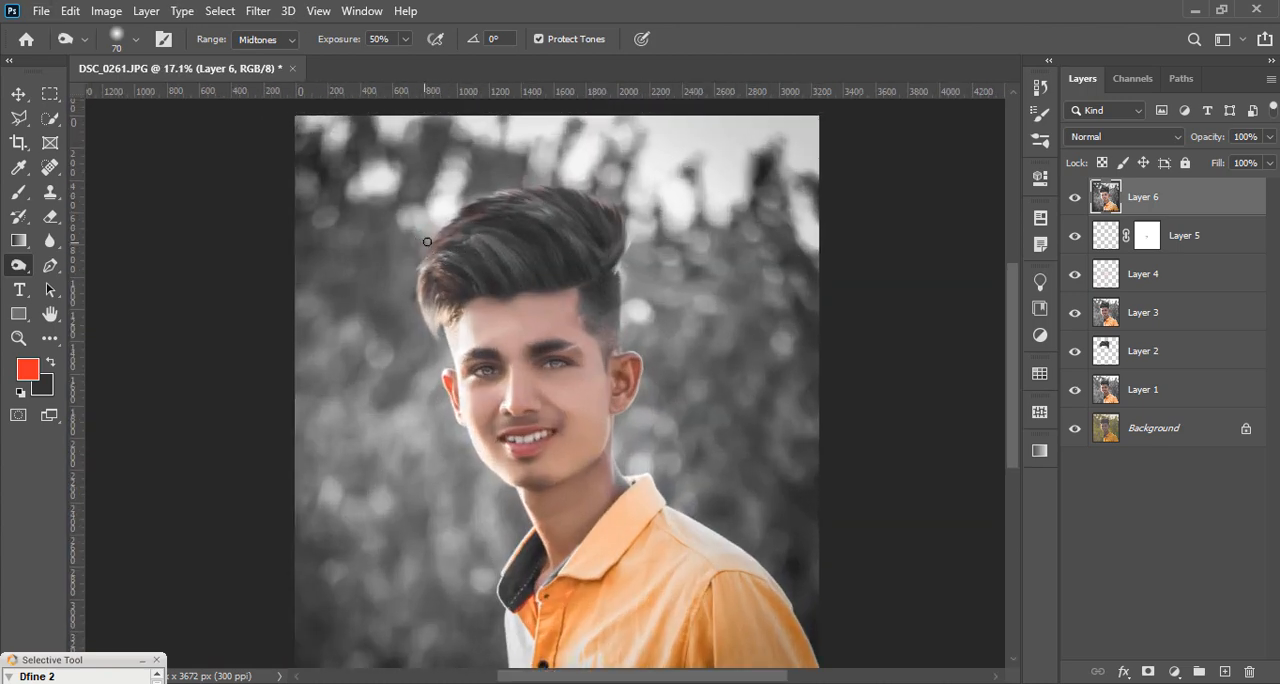
scroll(529, 339, down, 2)
scroll(548, 395, up, 2)
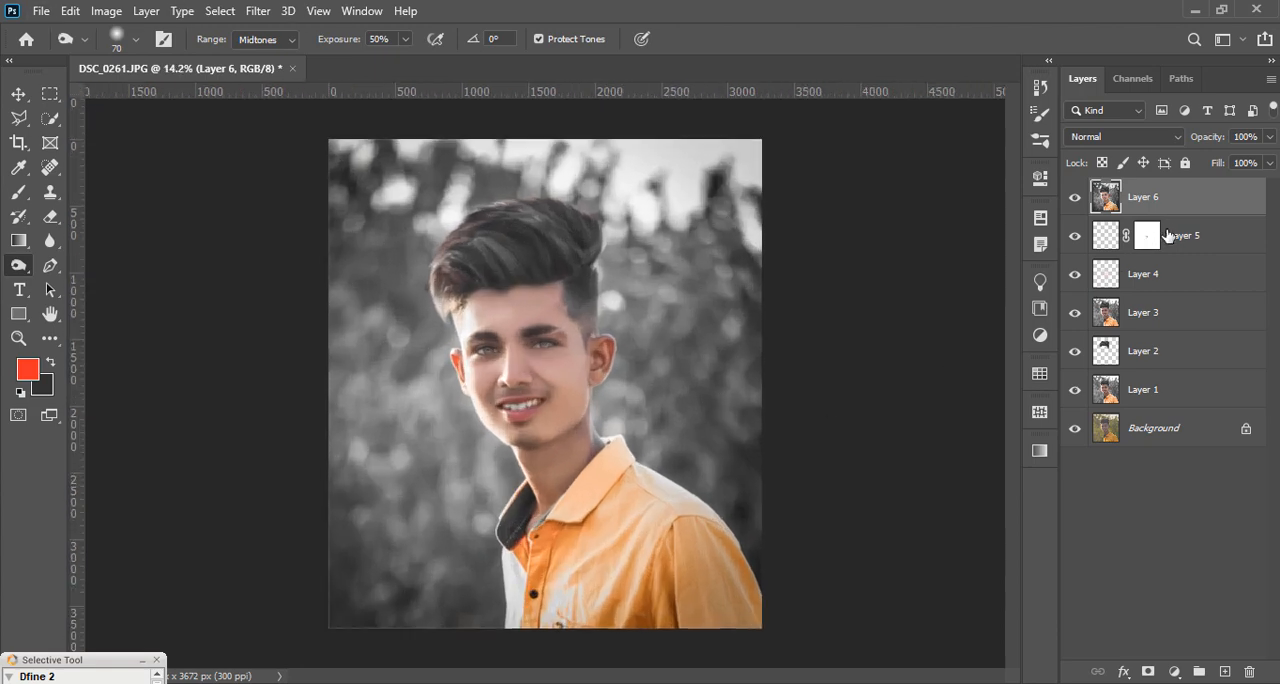
Step: Darken the bottom of the portrait with a Camera Raw graduated filter drawn upward to collar height, with exposure -1.15, and apply it
click(259, 14)
click(280, 120)
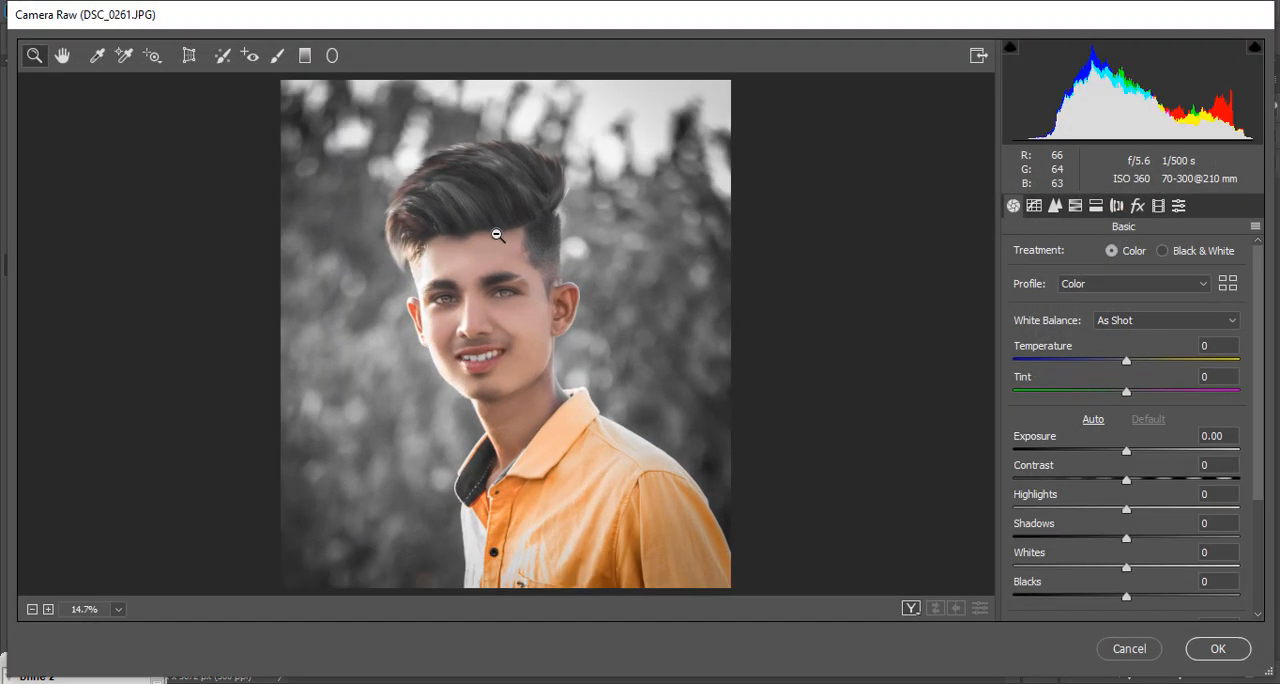
alt+click(497, 235)
click(305, 55)
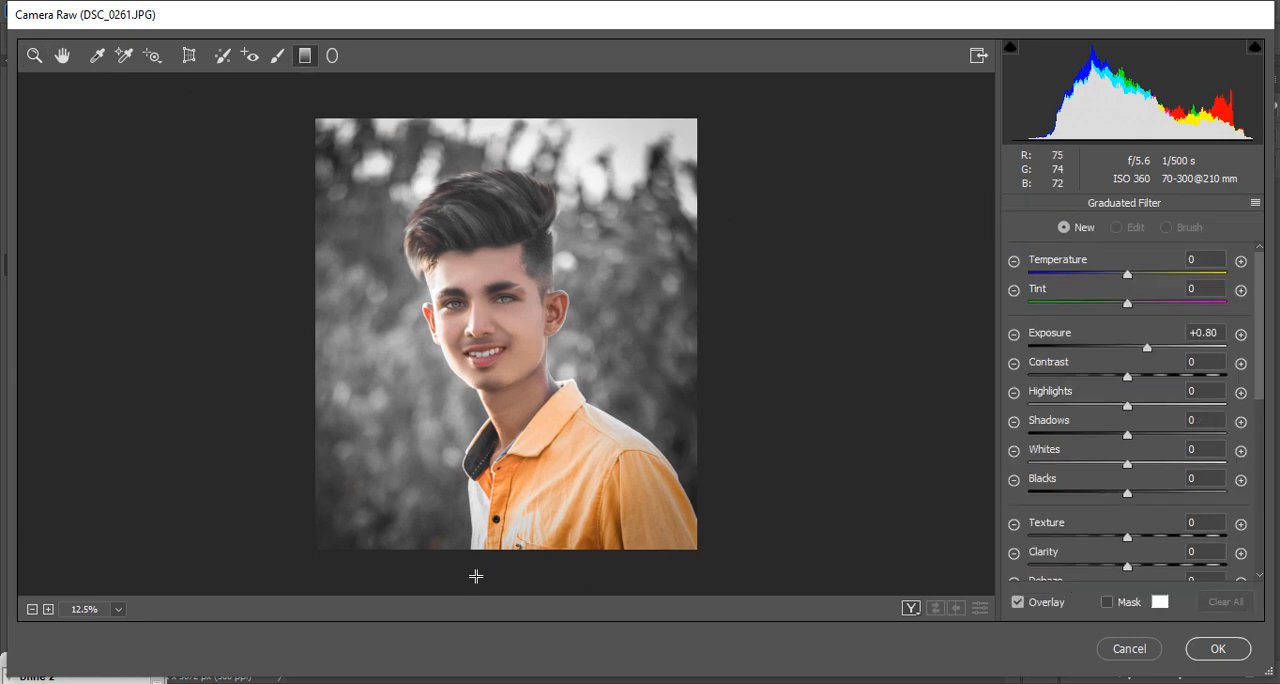
drag(486, 567, 486, 425)
drag(1147, 347, 1100, 341)
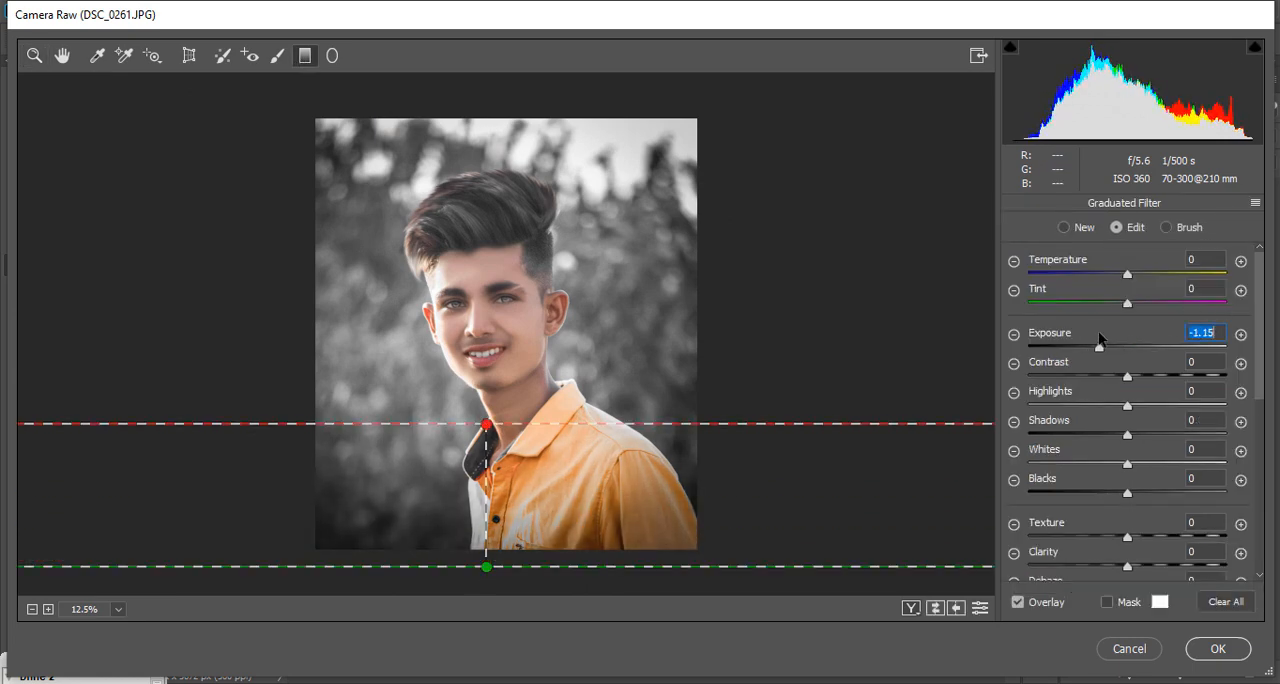
click(1218, 649)
scroll(626, 444, up, 2)
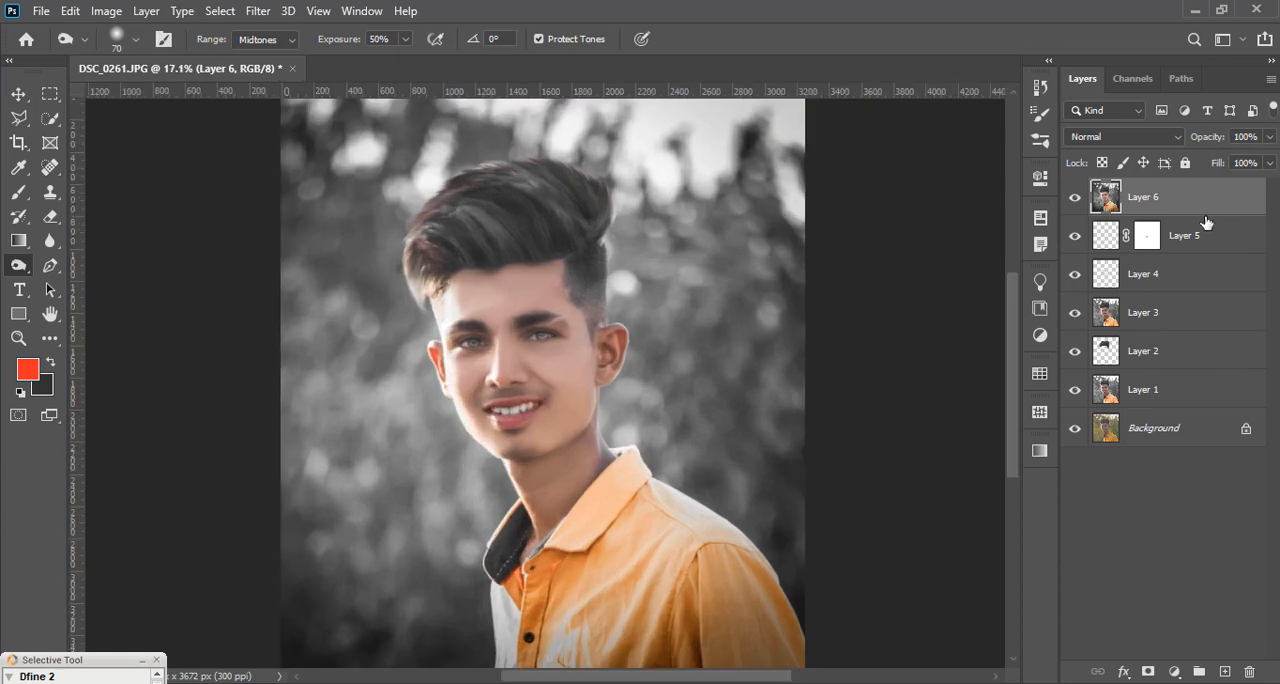
scroll(931, 458, down, 1)
Step: Duplicate Layer 6 and select the whole shirt on the copy with the Quick Selection tool, including the dark collar
key(ctrl+j)
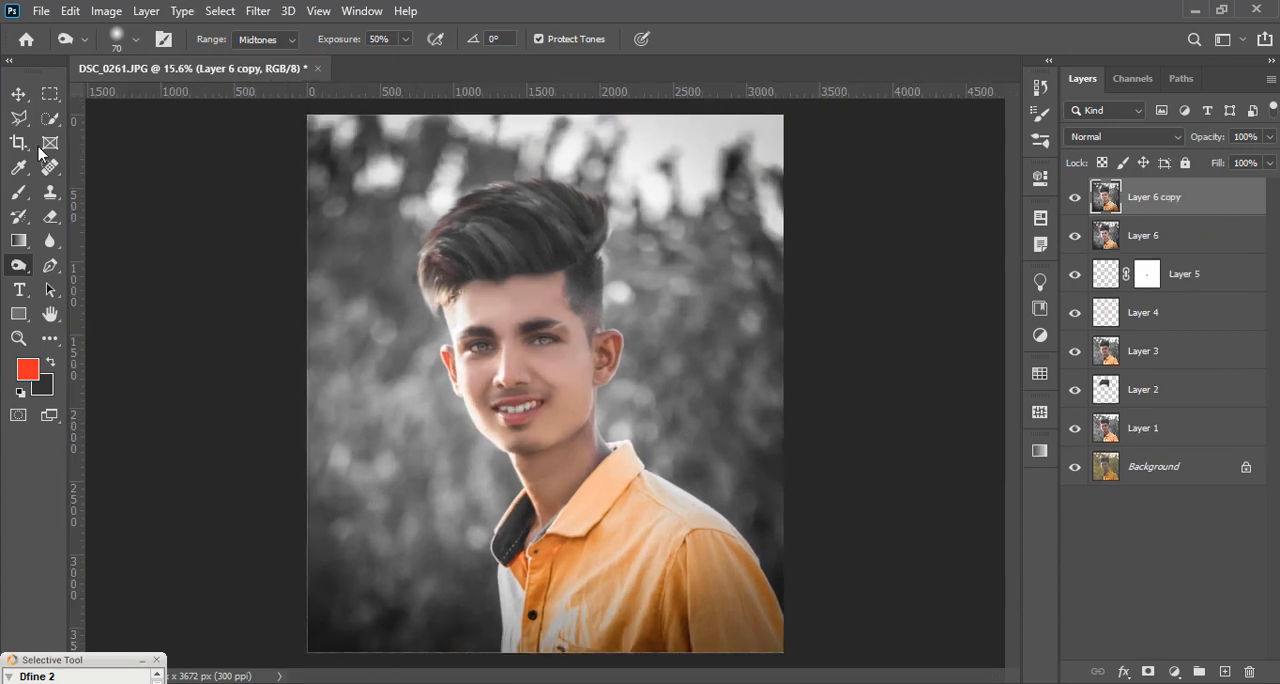
click(50, 118)
click(94, 134)
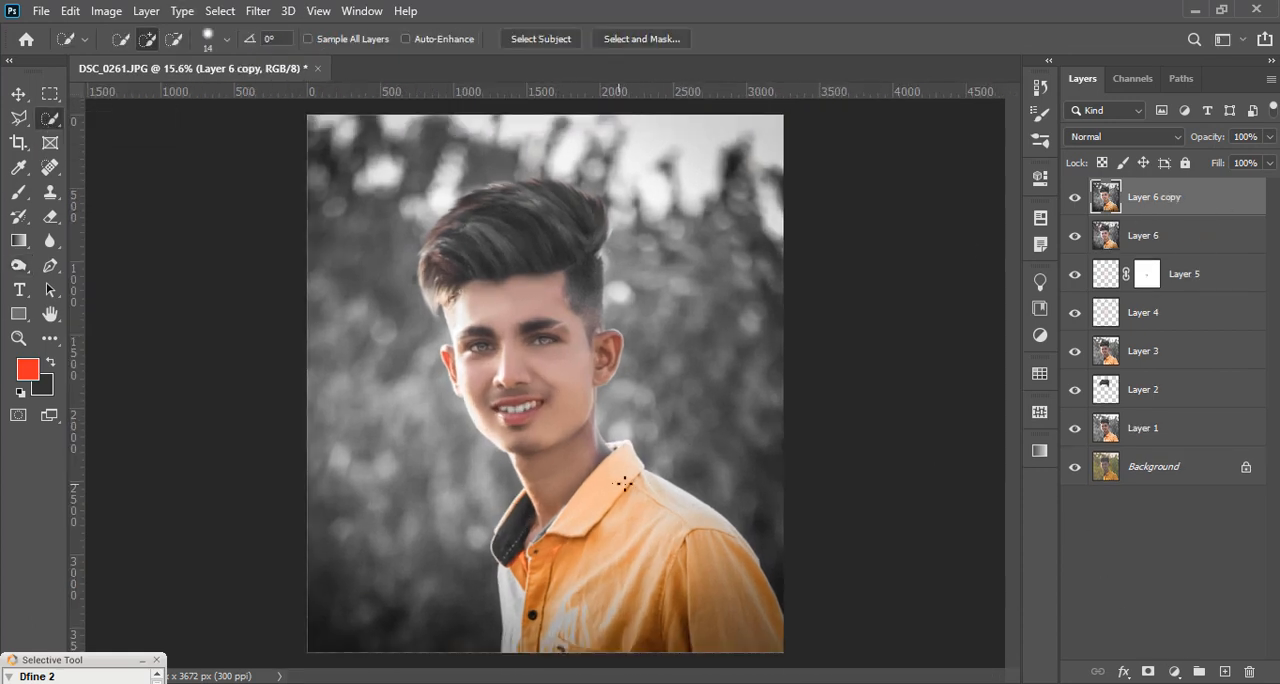
drag(623, 484, 727, 595)
drag(516, 638, 515, 603)
scroll(516, 618, up, 2)
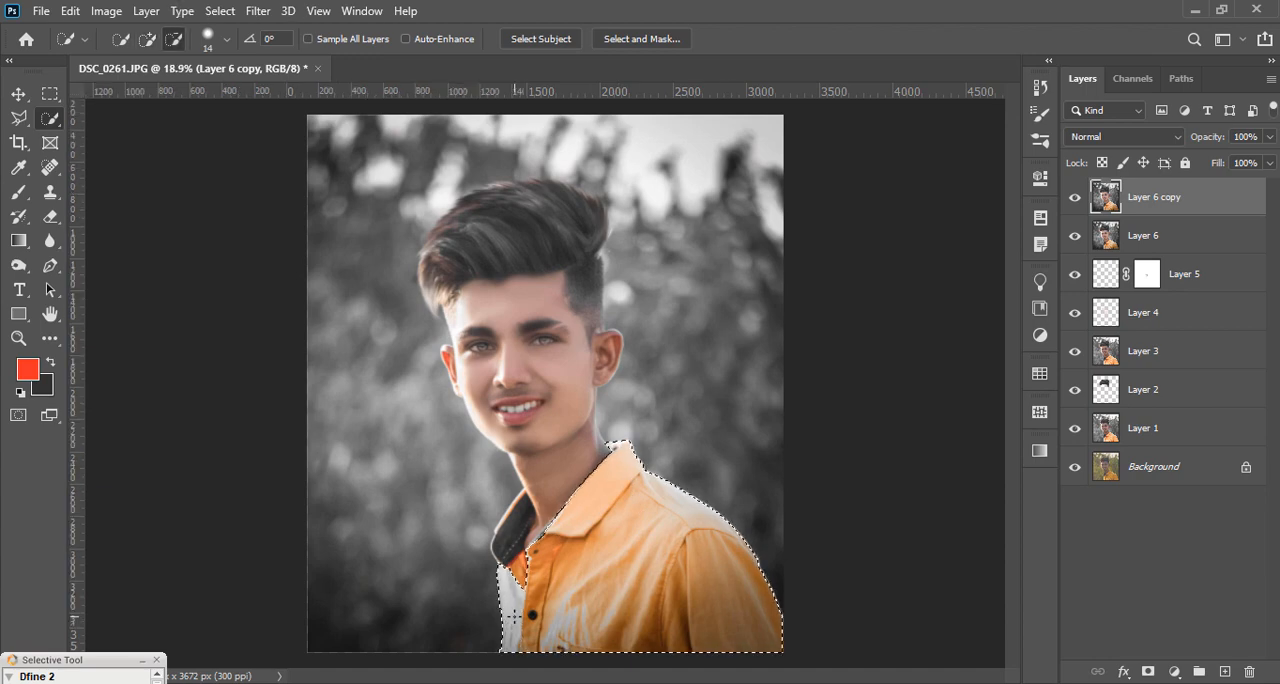
drag(506, 516, 508, 479)
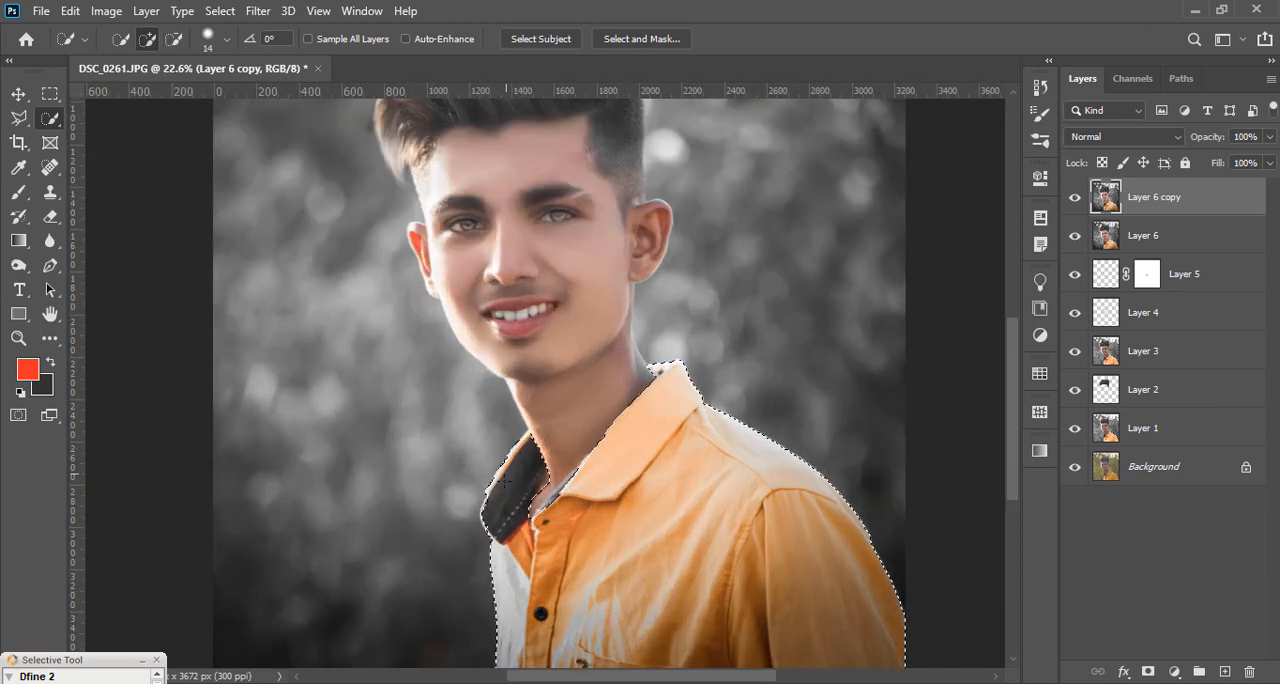
Step: Extend the shirt selection along the outer edge of the dark collar
scroll(512, 480, up, 6)
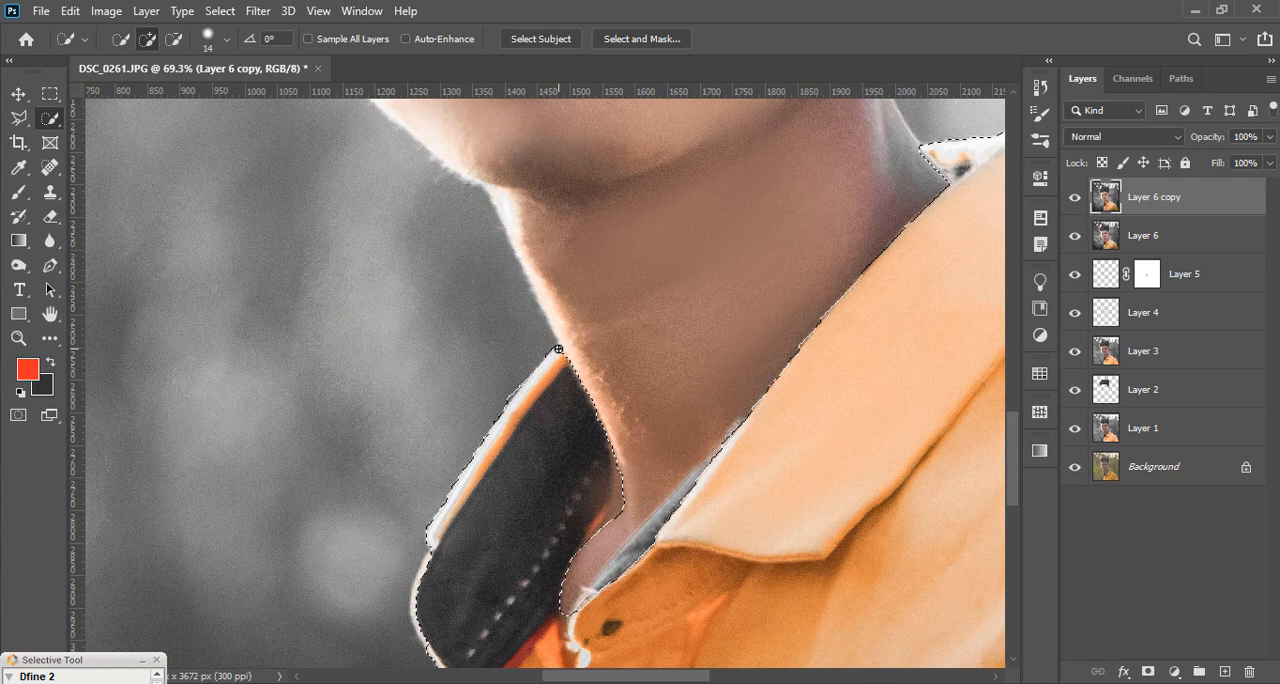
scroll(450, 395, down, 3)
drag(441, 510, 435, 497)
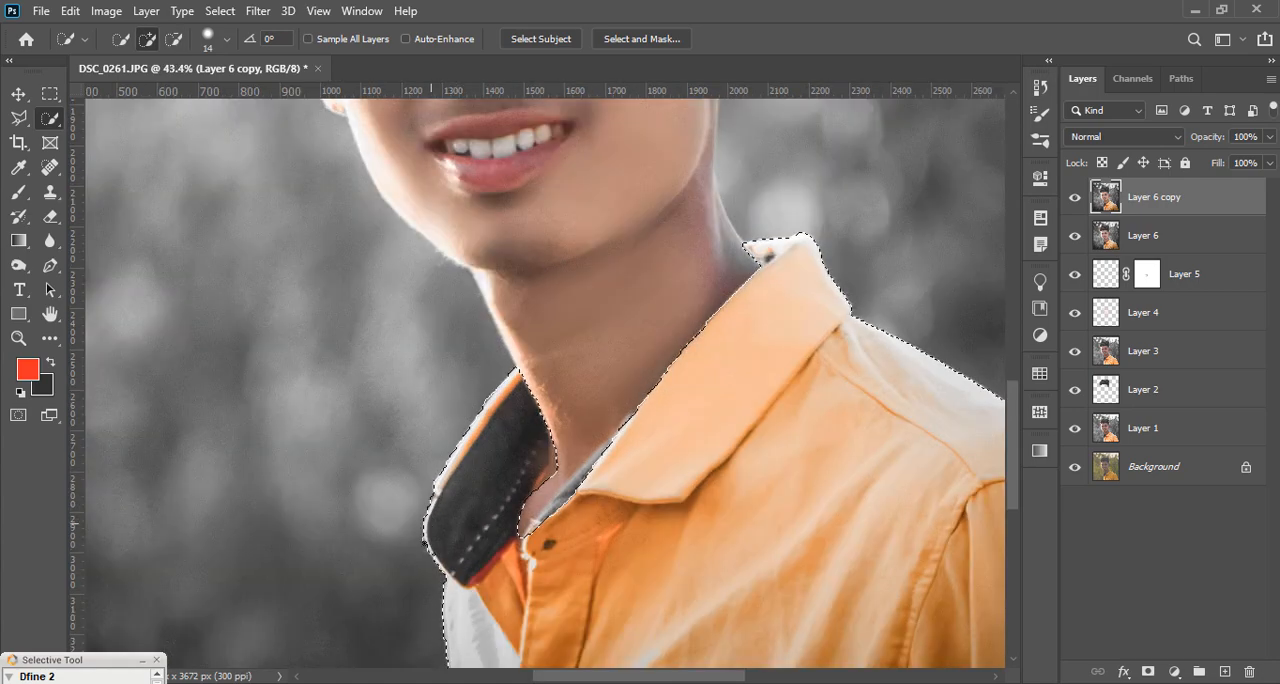
alt+click(422, 546)
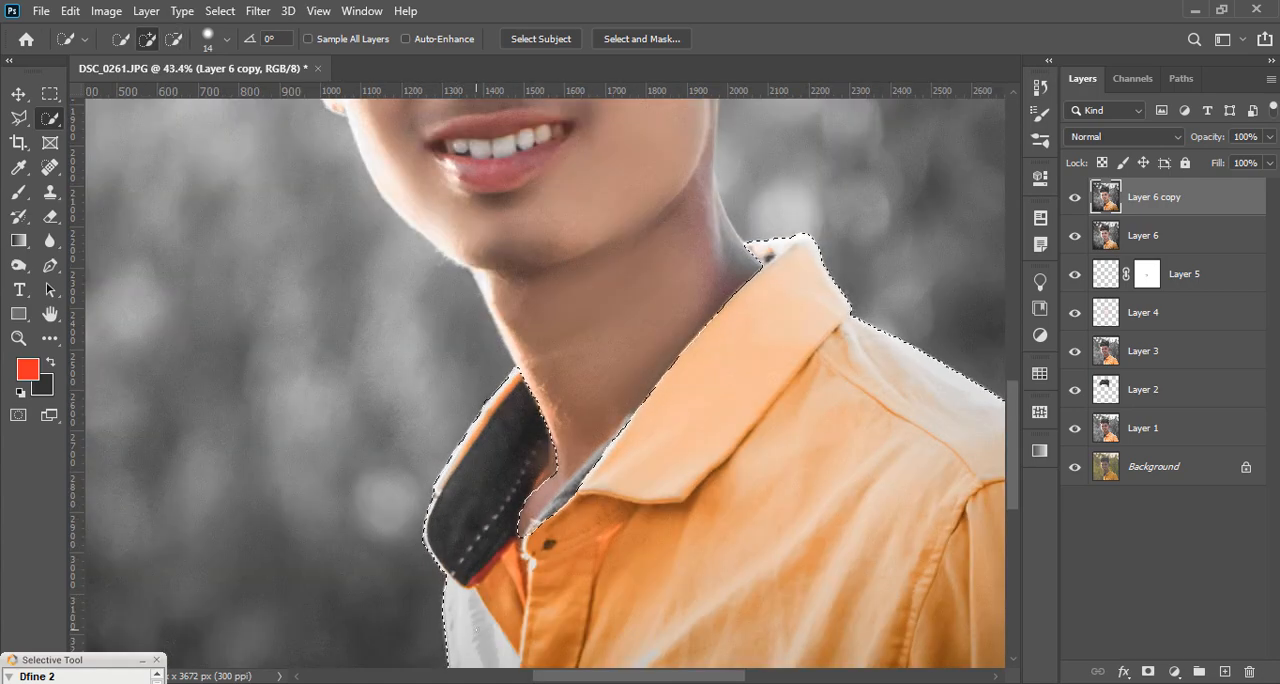
scroll(445, 575, down, 3)
scroll(735, 370, up, 4)
scroll(660, 380, down, 4)
scroll(719, 521, down, 1)
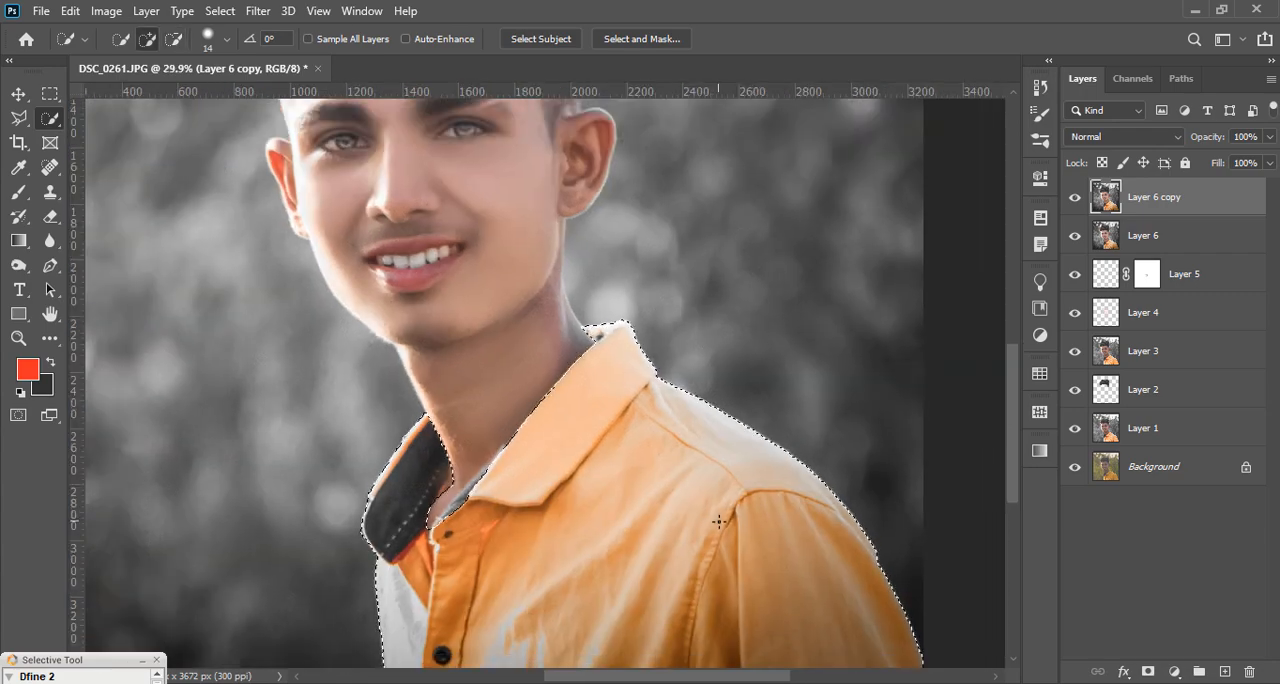
Step: Refine the shirt selection at the open neckline, leaving out the neck skin and including the grey inner edge of the collar
scroll(418, 544, up, 3)
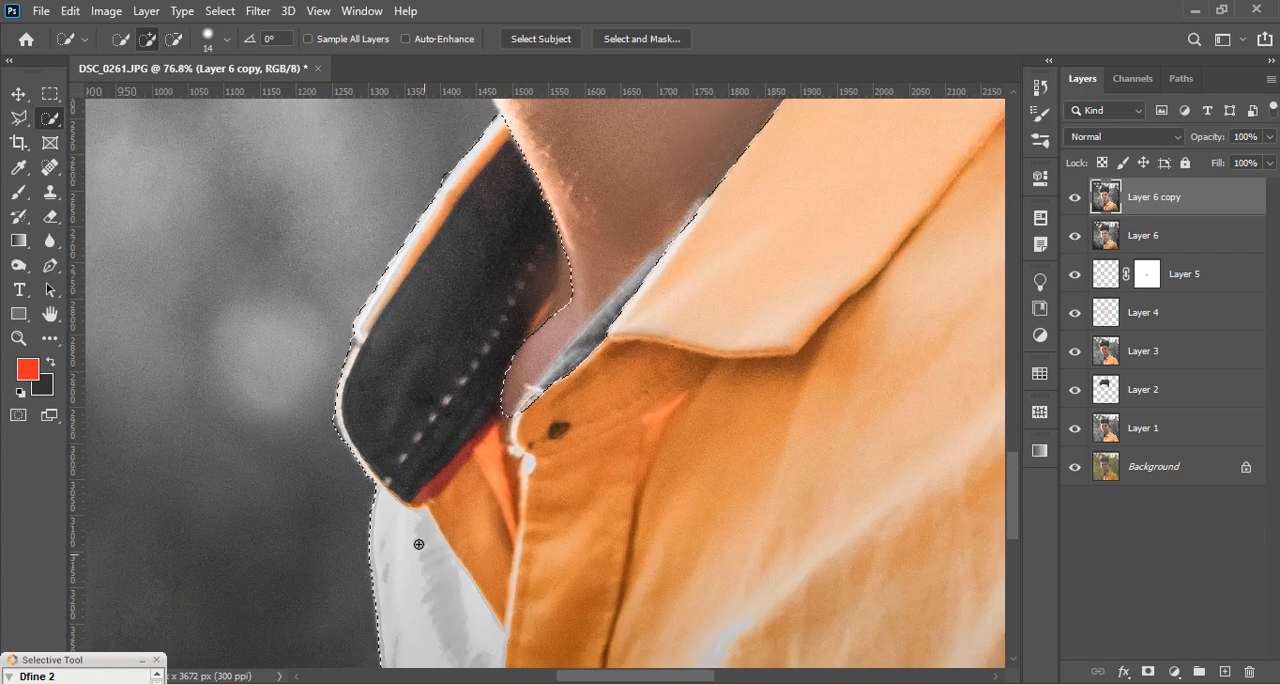
scroll(418, 544, down, 3)
scroll(508, 384, up, 2)
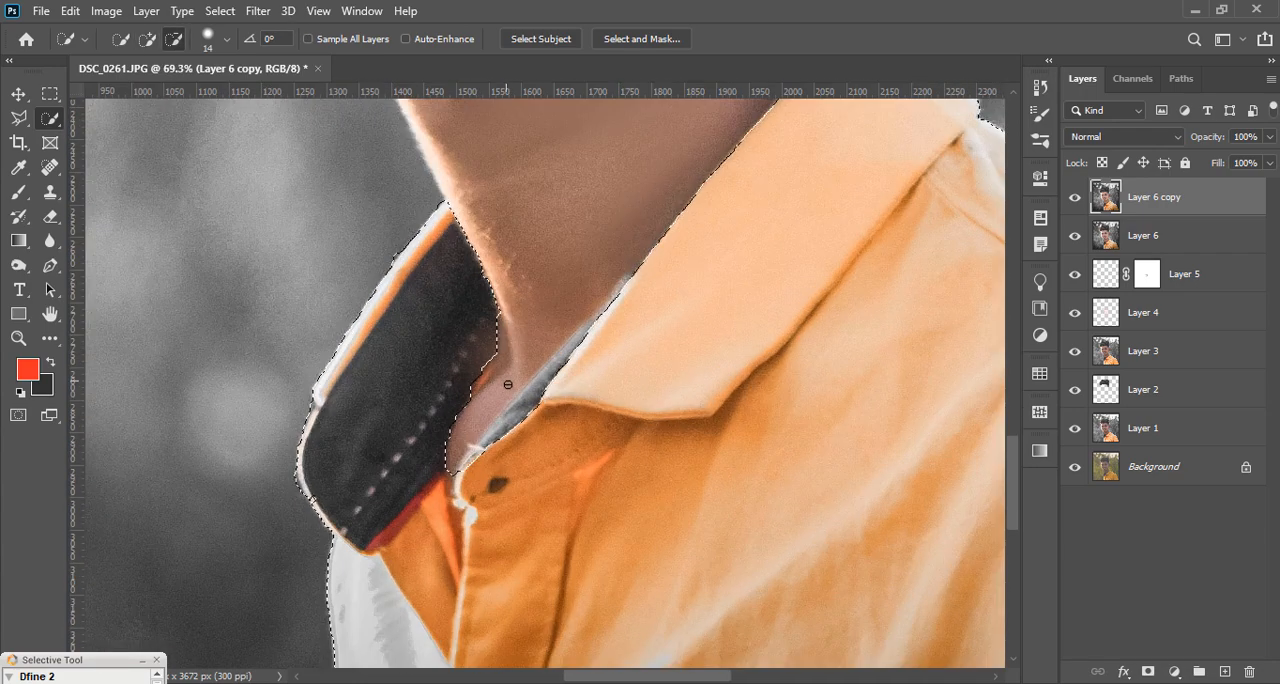
drag(477, 359, 464, 401)
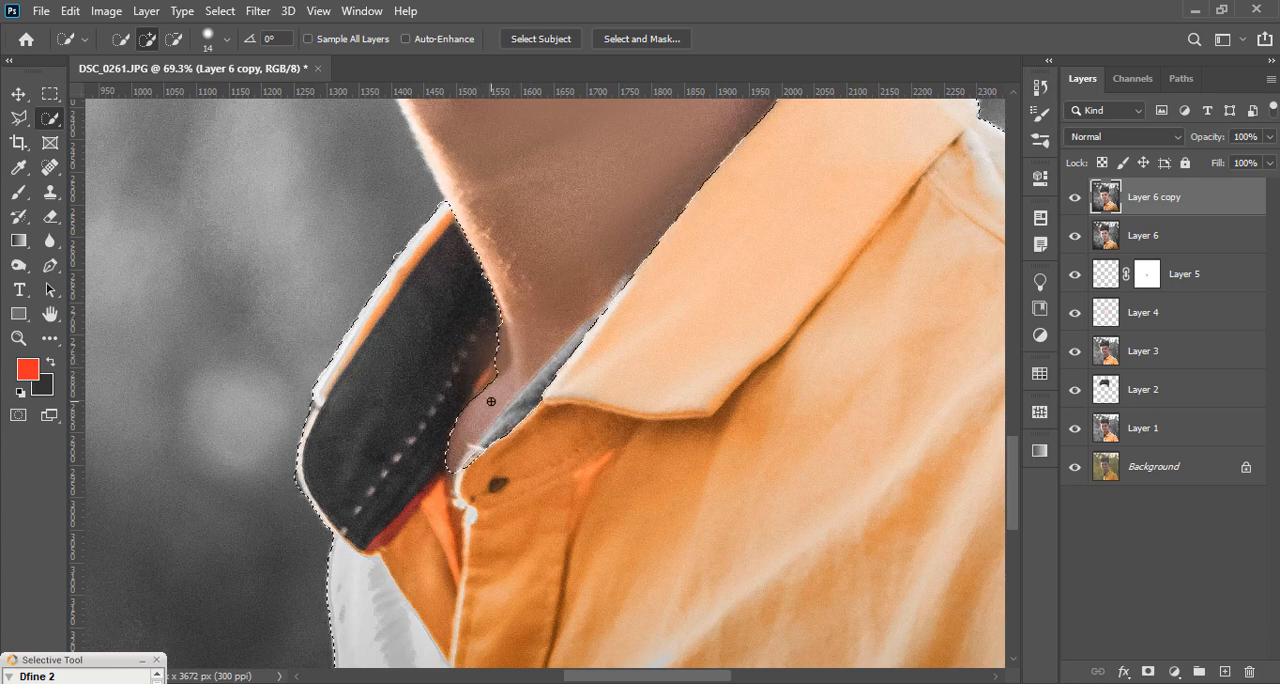
click(551, 374)
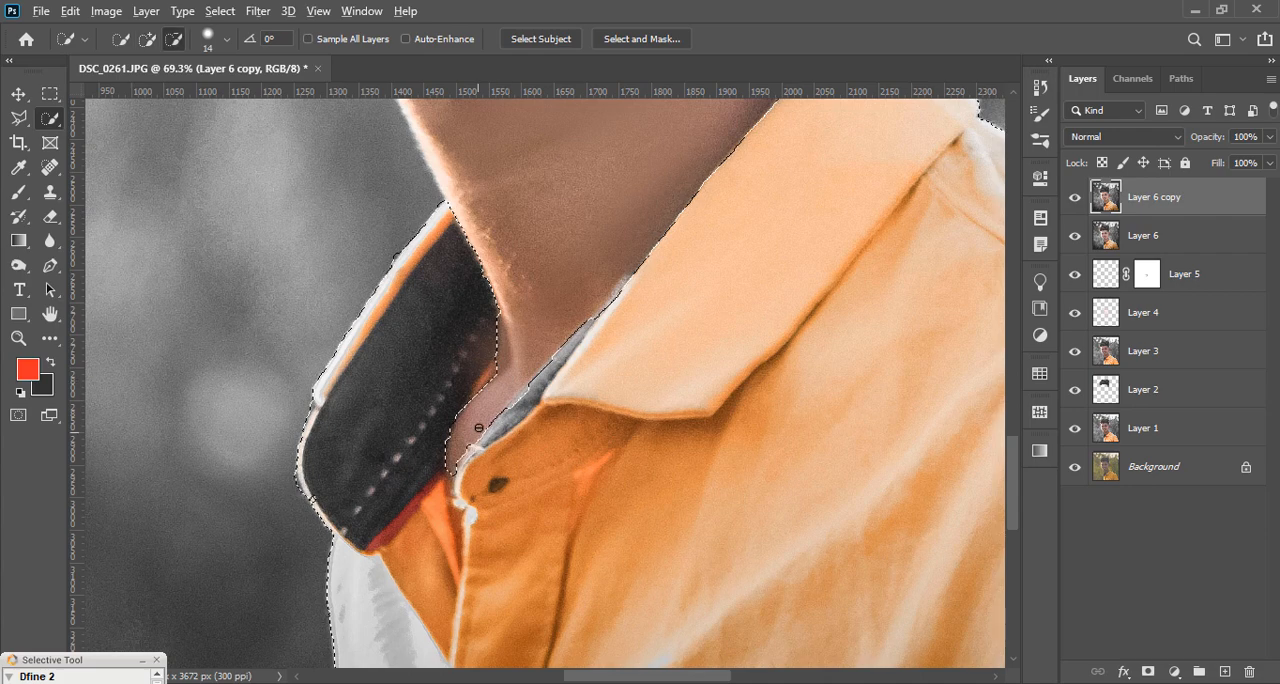
scroll(415, 424, down, 3)
scroll(415, 424, down, 4)
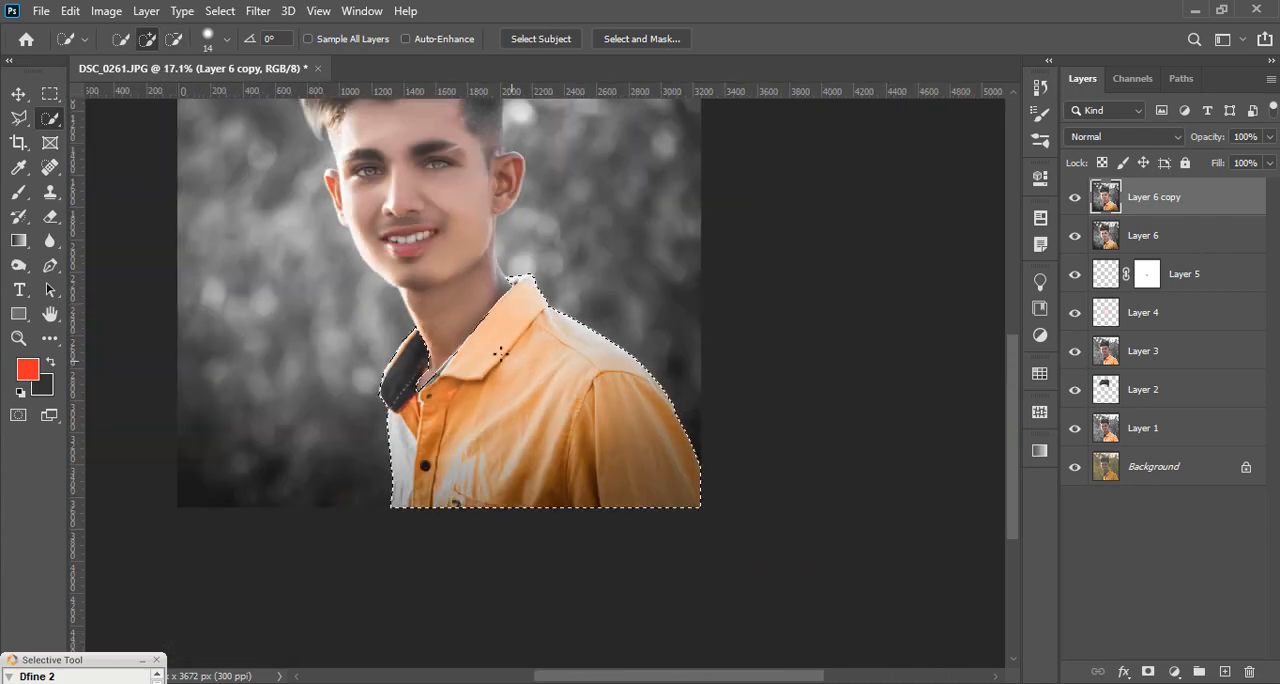
scroll(501, 354, down, 3)
scroll(540, 340, up, 1)
Step: Open the Hue/Saturation adjustment for the selected shirt
click(109, 14)
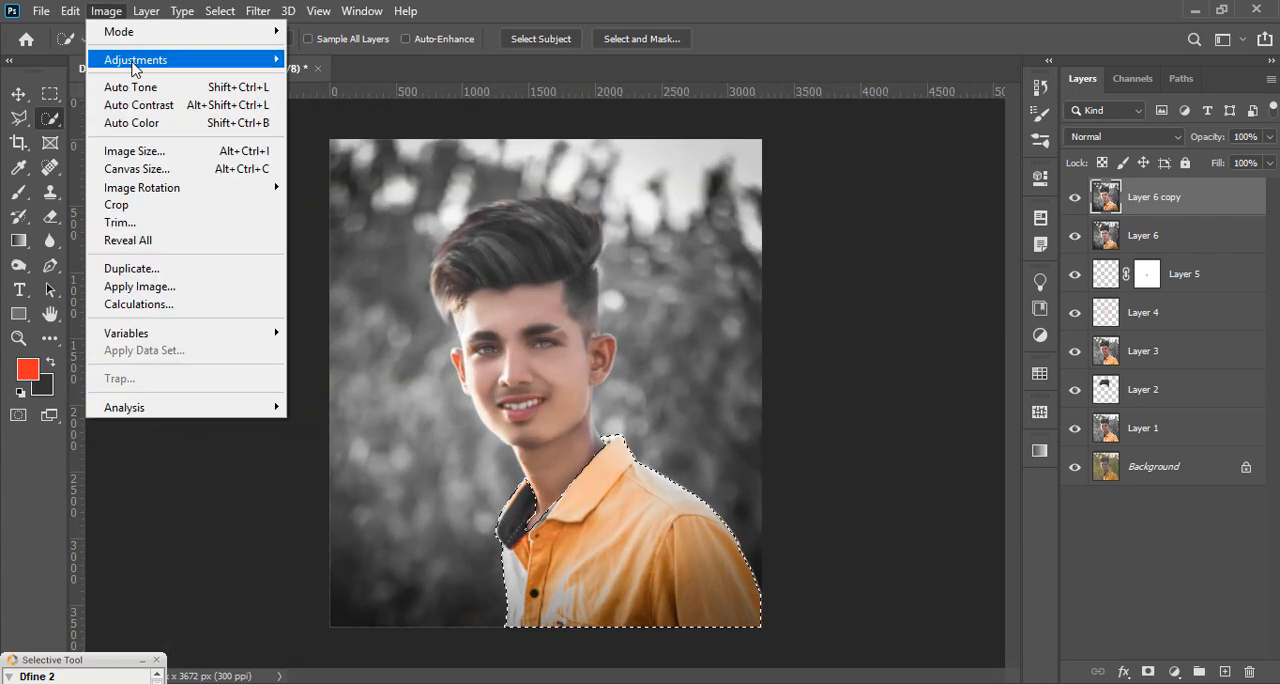
mouse_move(148, 62)
click(340, 155)
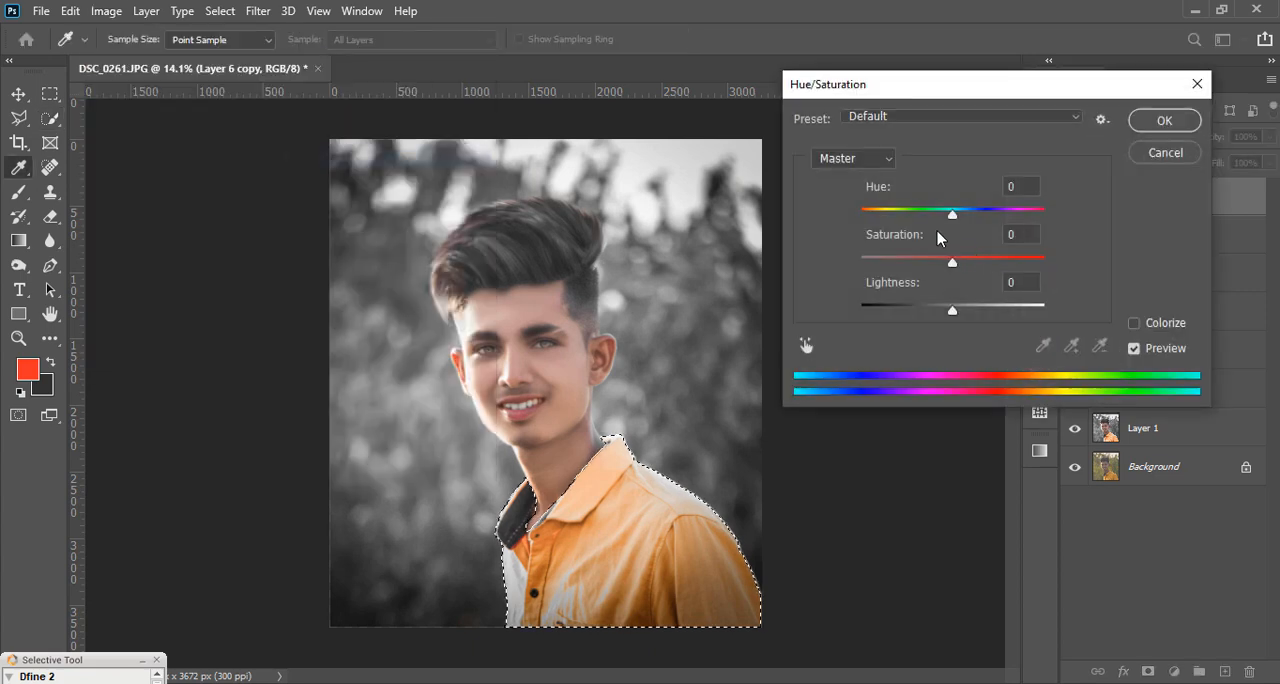
drag(953, 212, 823, 216)
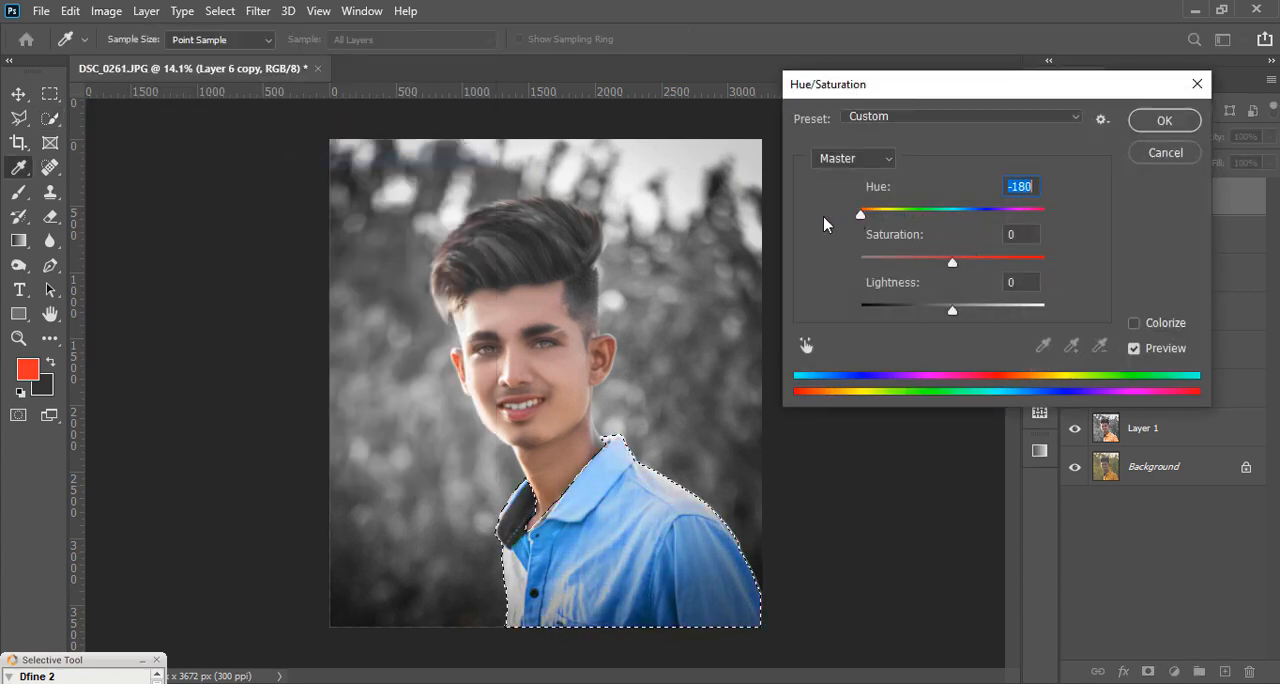
text(0)
mouse_move(951, 258)
mouse_down()
mouse_move(872, 262)
mouse_move(966, 258)
mouse_up()
text(0)
Step: Colorize the shirt red with hue 354 and saturation +42, apply the adjustment and clear the selection
click(1134, 324)
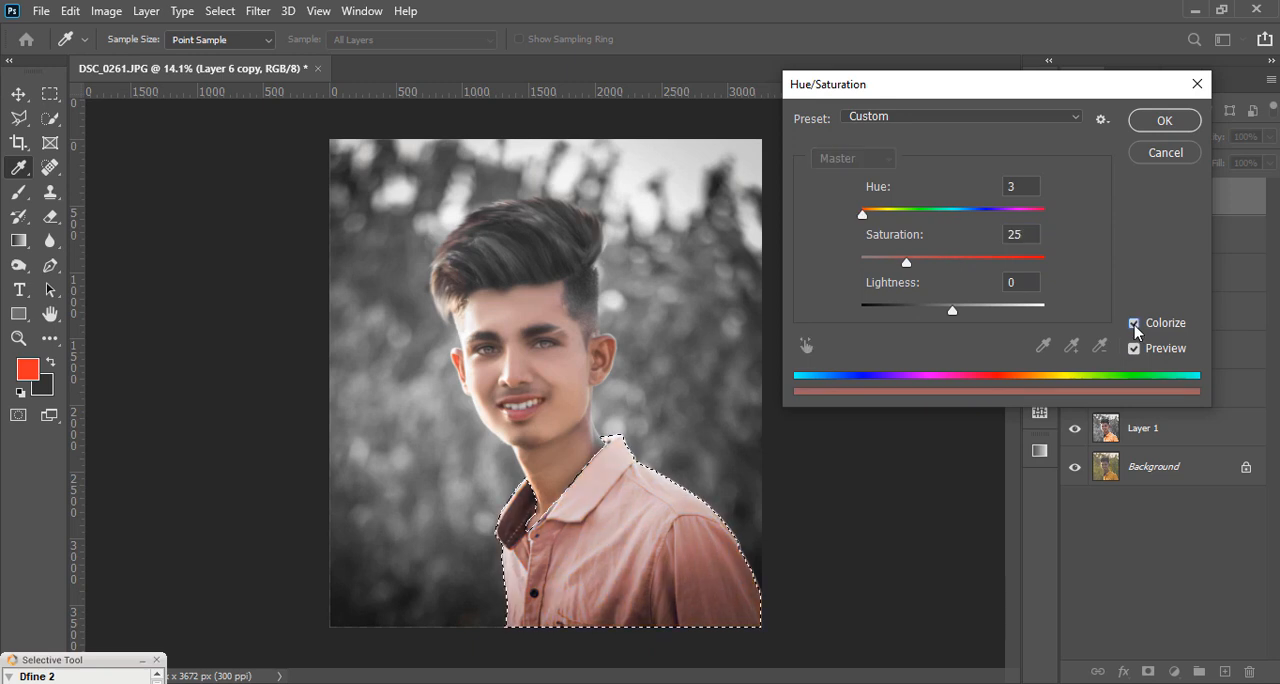
click(918, 213)
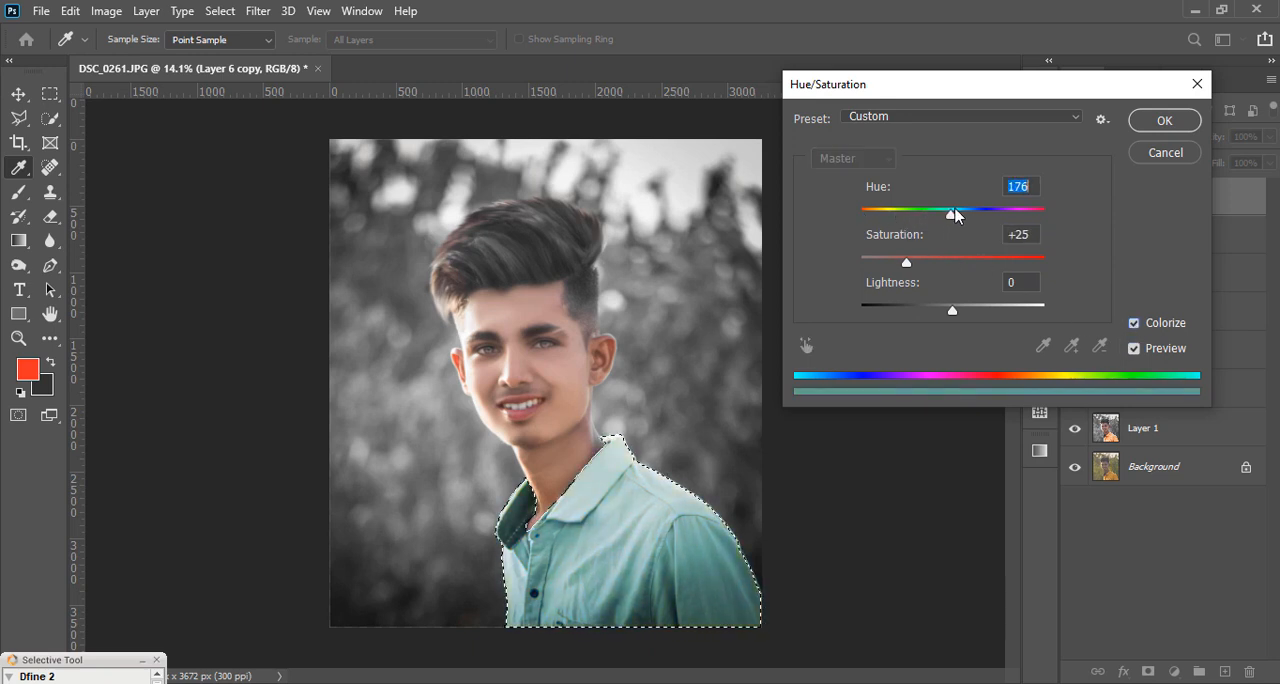
drag(960, 213, 1039, 212)
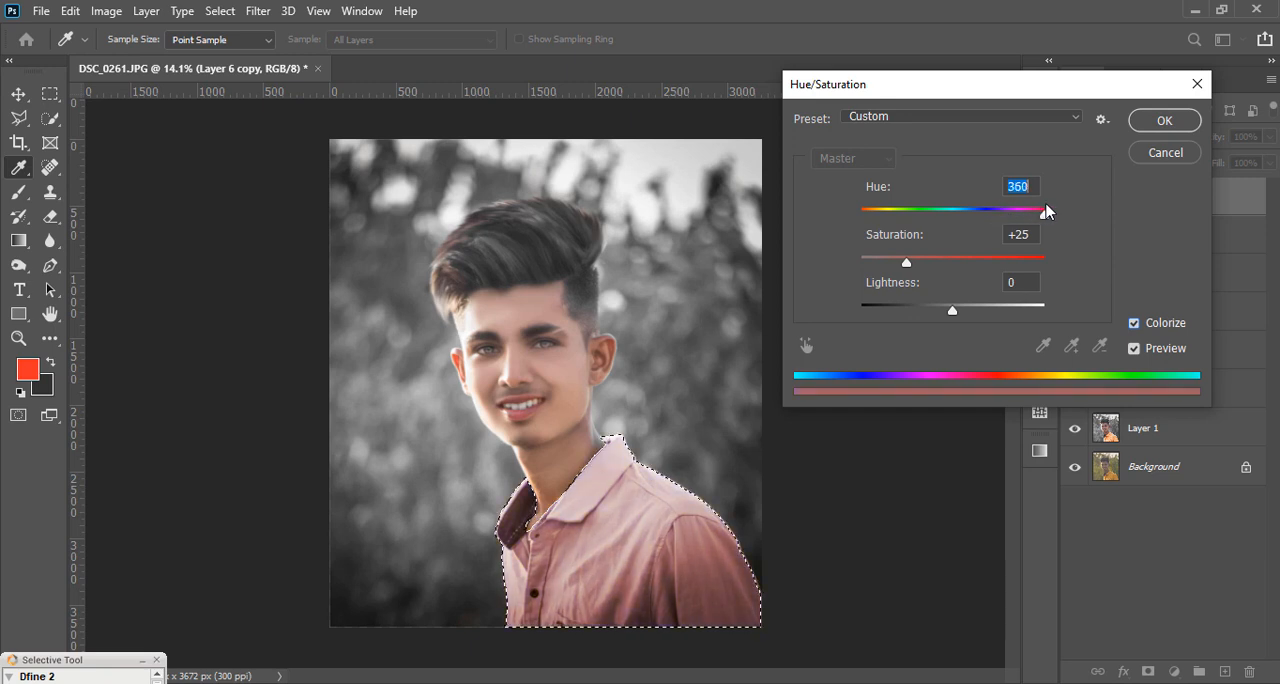
drag(907, 261, 937, 261)
drag(1044, 214, 1032, 213)
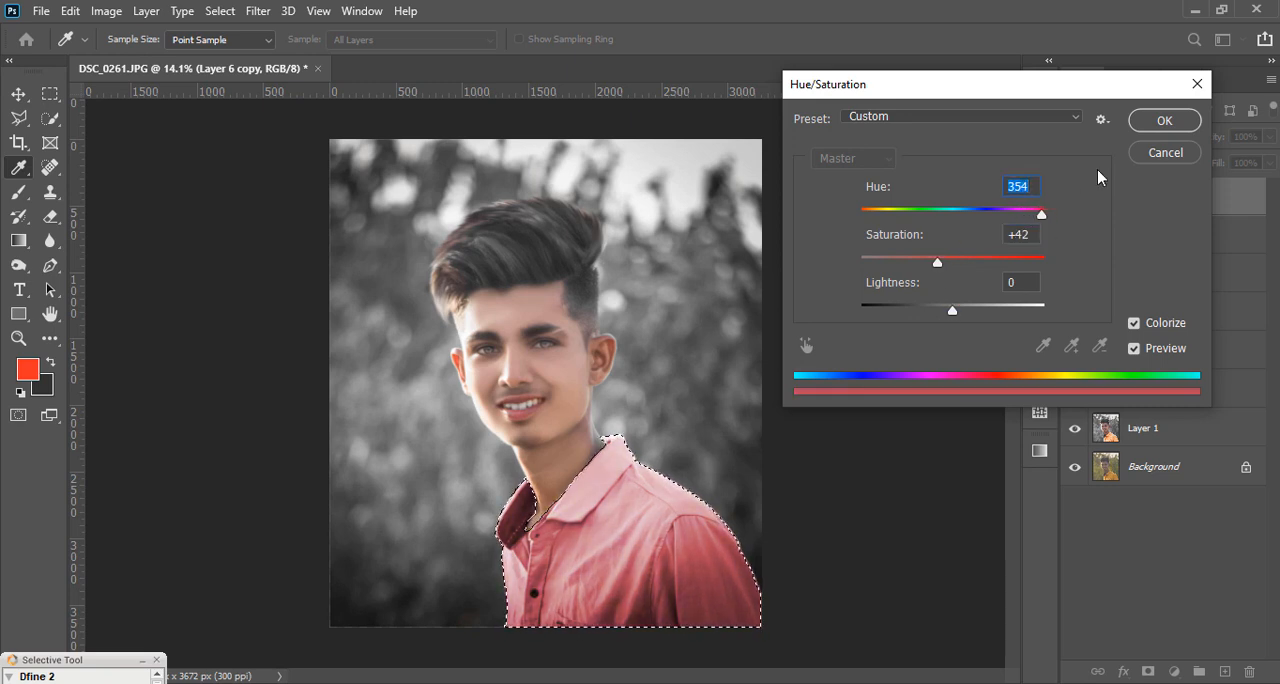
key(Return)
click(47, 98)
click(345, 250)
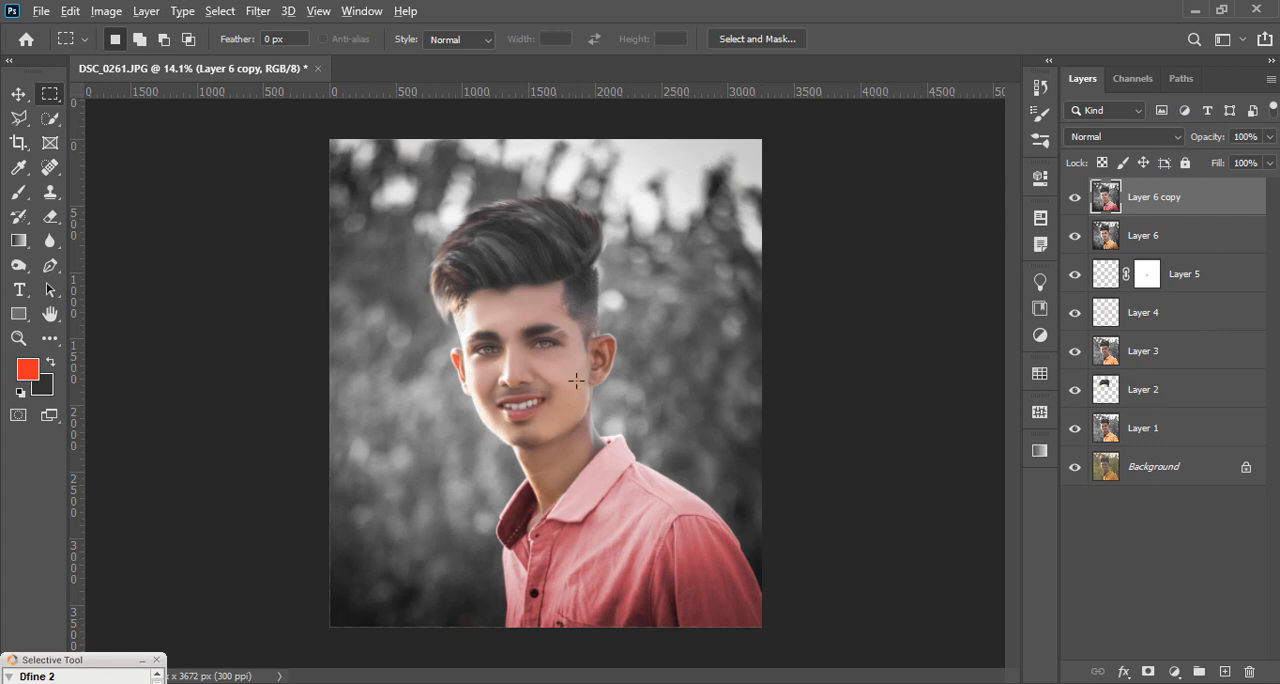
Step: Try tilting the portrait slightly clockwise with a rotated crop
scroll(576, 381, down, 4)
scroll(600, 429, up, 3)
click(25, 144)
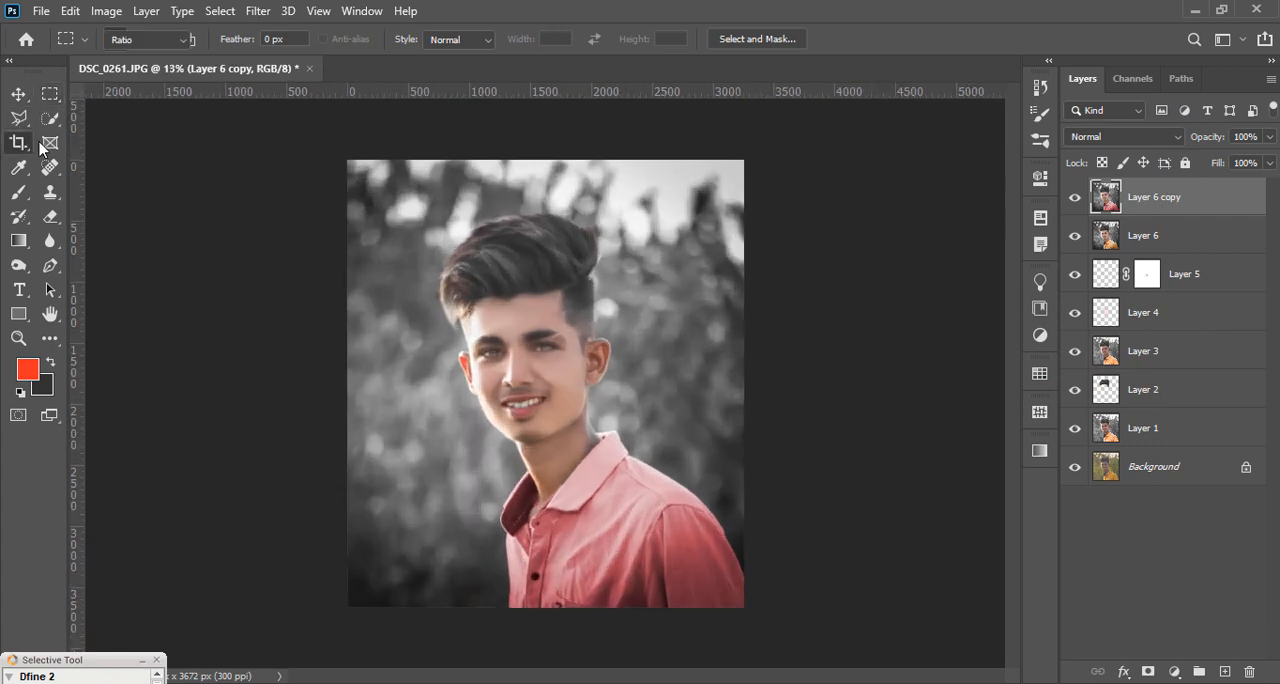
drag(766, 157, 826, 129)
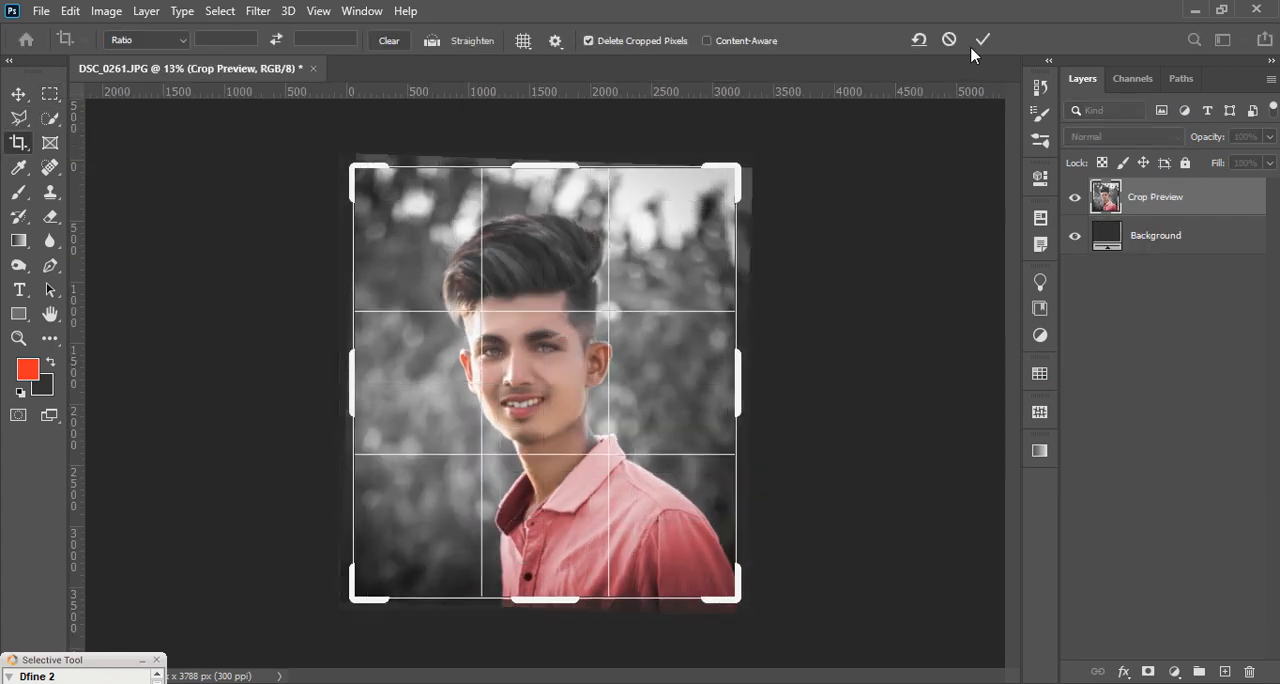
click(984, 40)
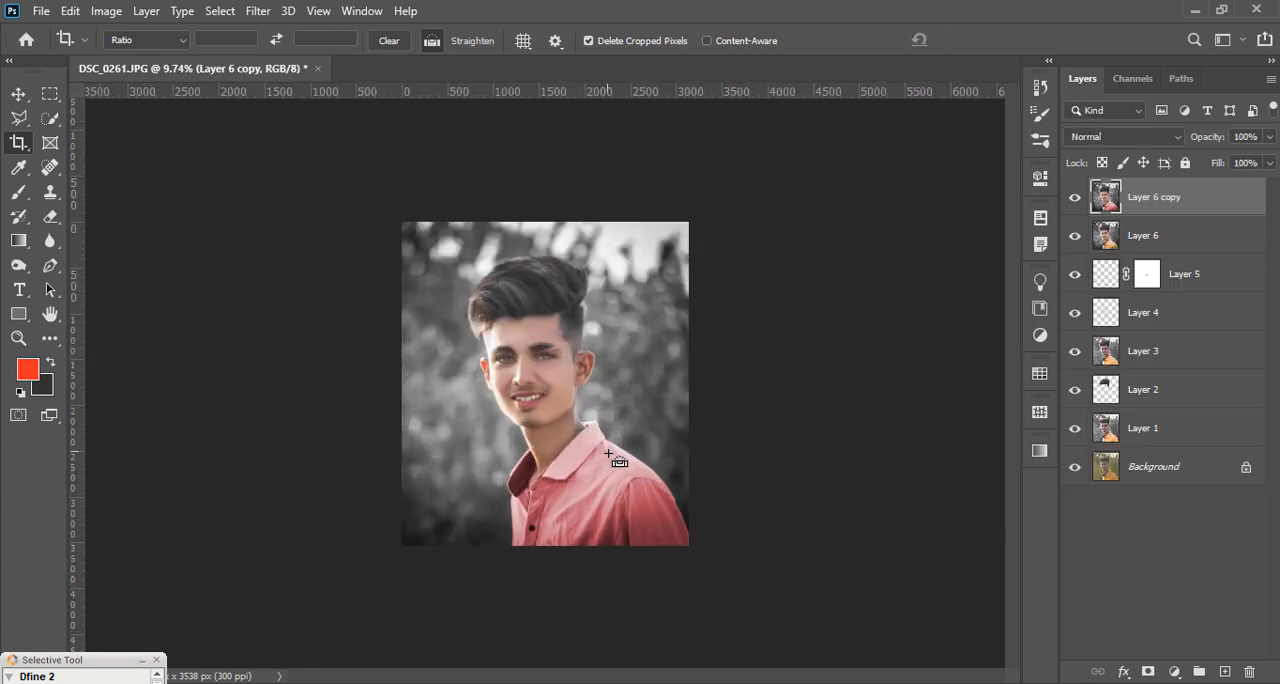
Step: Rotate the portrait slightly clockwise within the crop frame and apply the crop
click(607, 406)
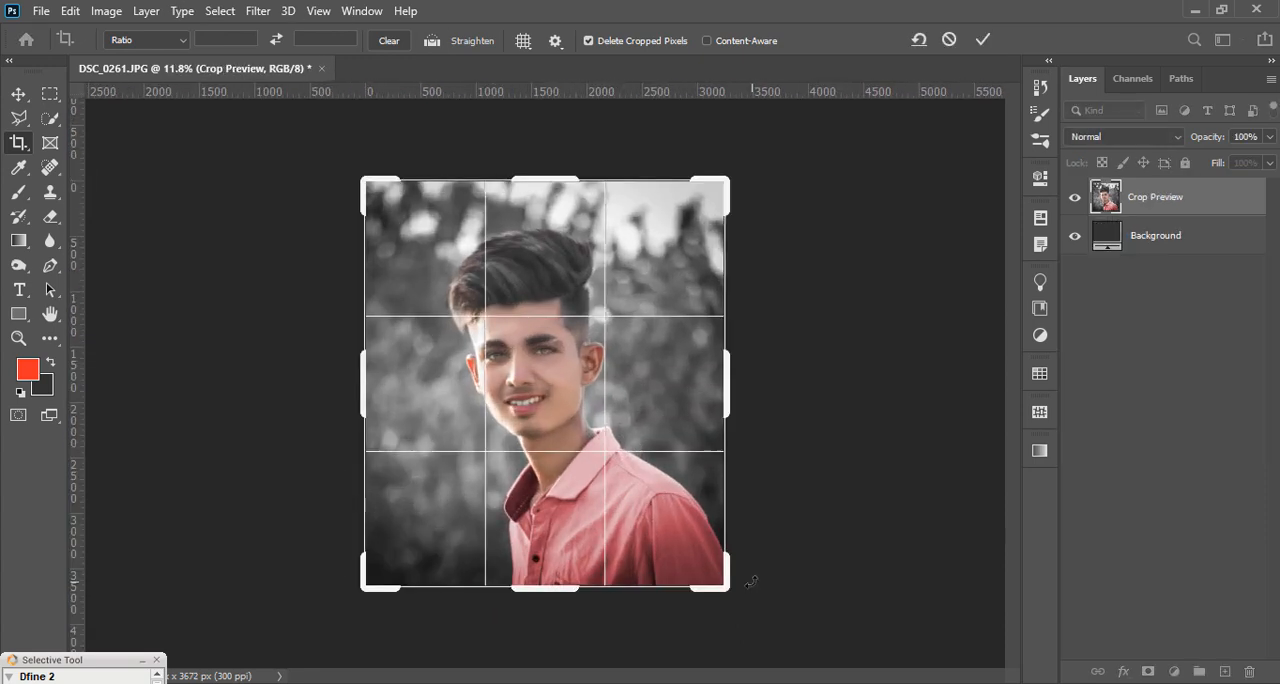
drag(751, 585, 743, 591)
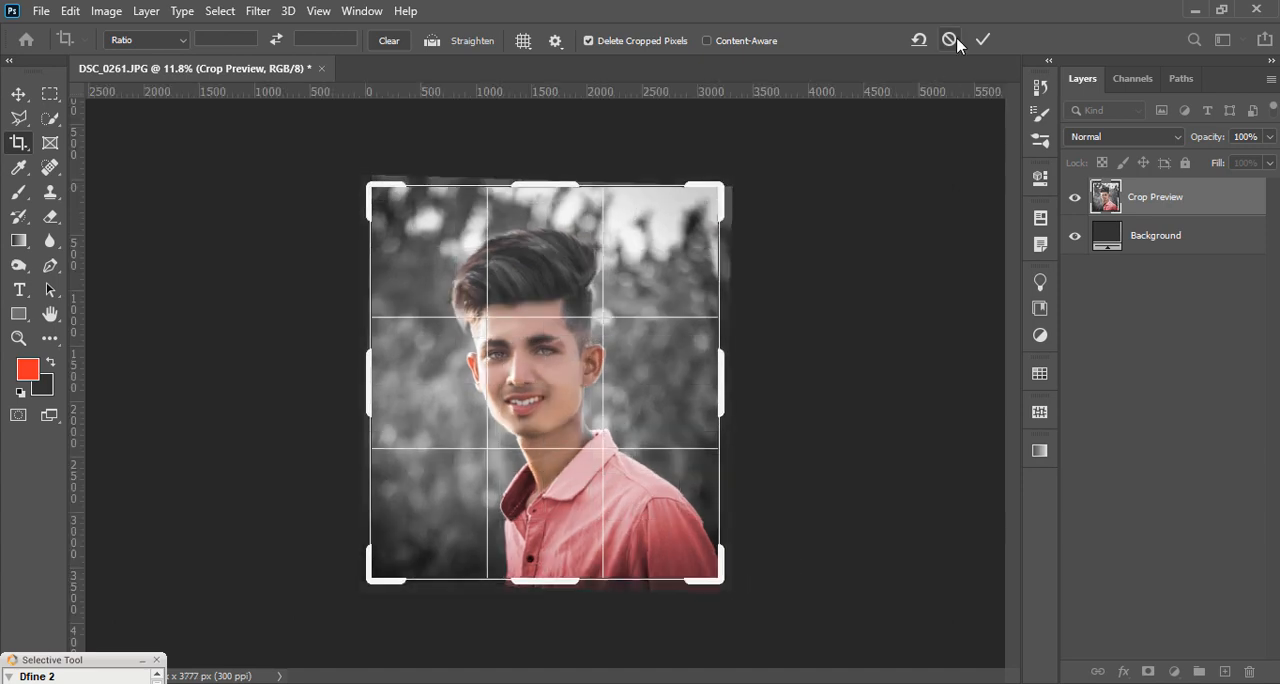
click(984, 41)
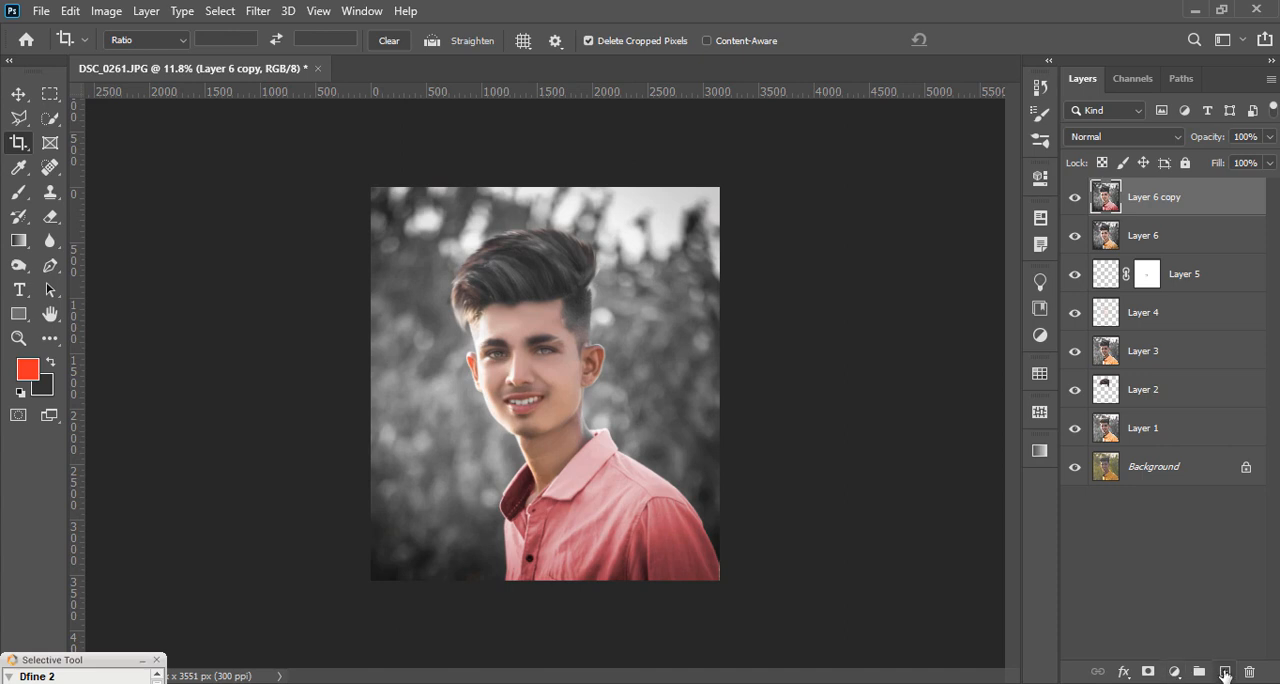
Step: Add an empty layer on top, compare the shirt with and without the recoloring, and set the opacity of Layer 6 copy to 57%
click(1225, 671)
click(18, 192)
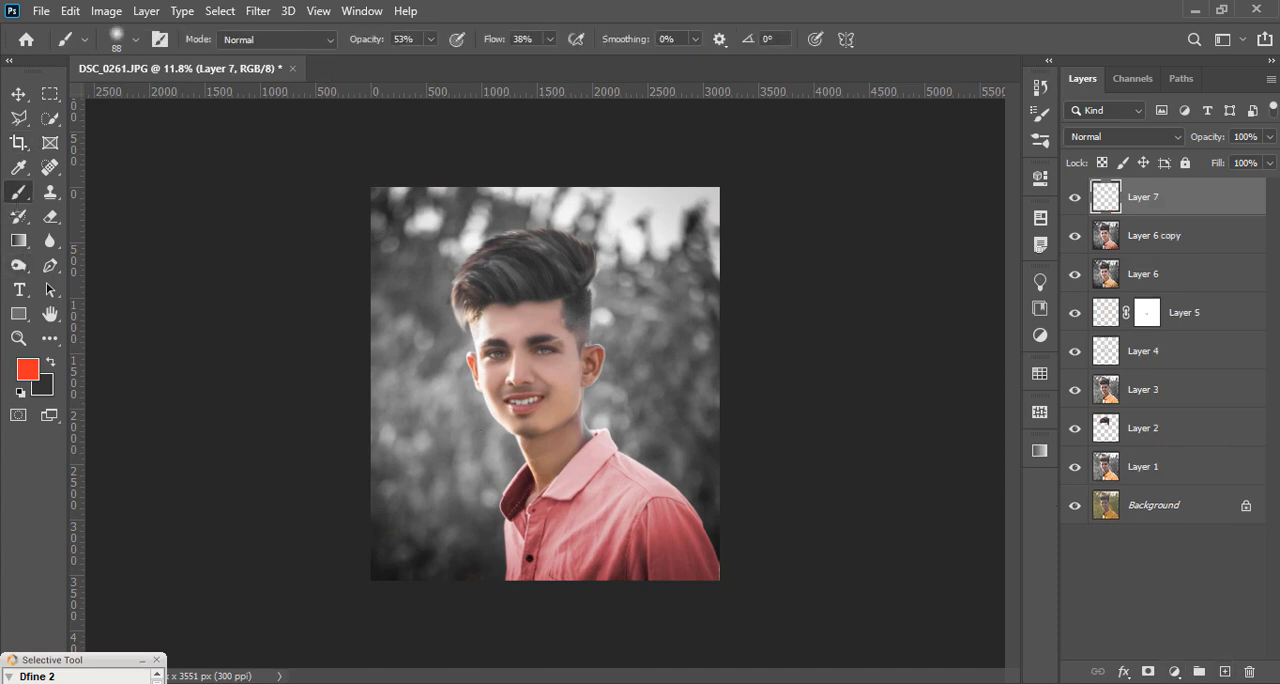
click(1075, 235)
click(1075, 236)
click(1075, 236)
click(1075, 236)
click(1152, 240)
drag(1266, 138, 1232, 162)
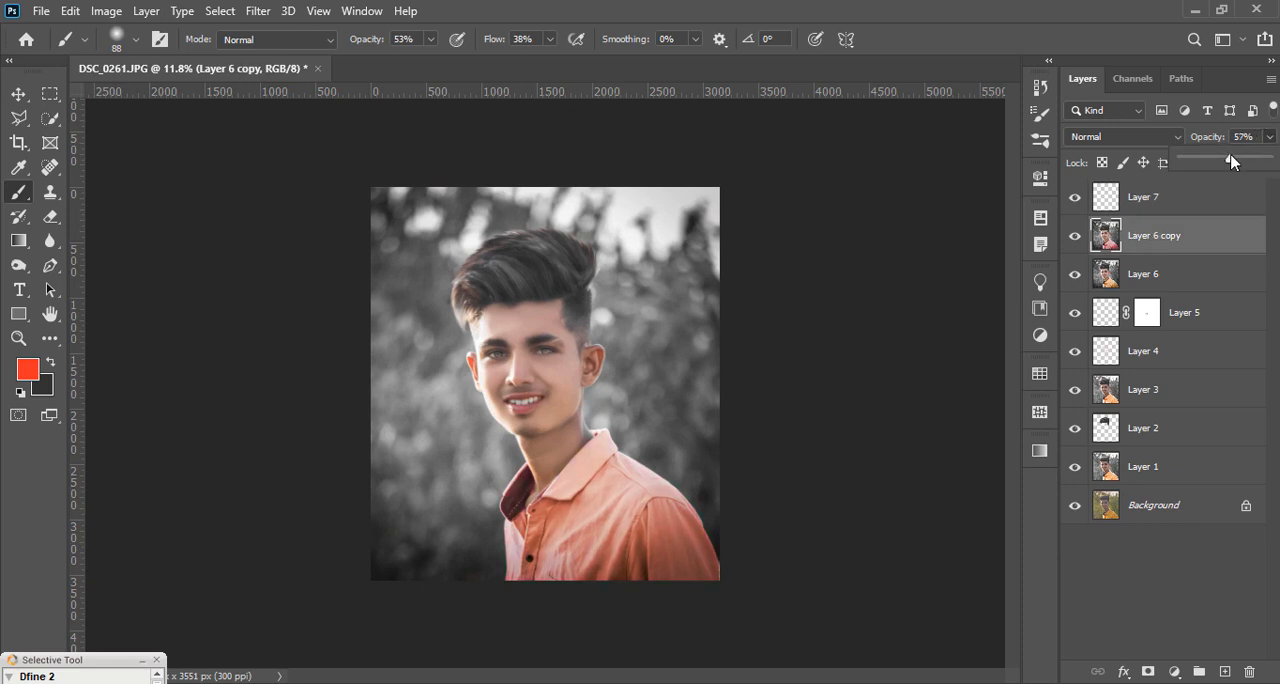
Step: Select Layer 7 and set the brush's foreground color to orange with hue 30
click(1205, 192)
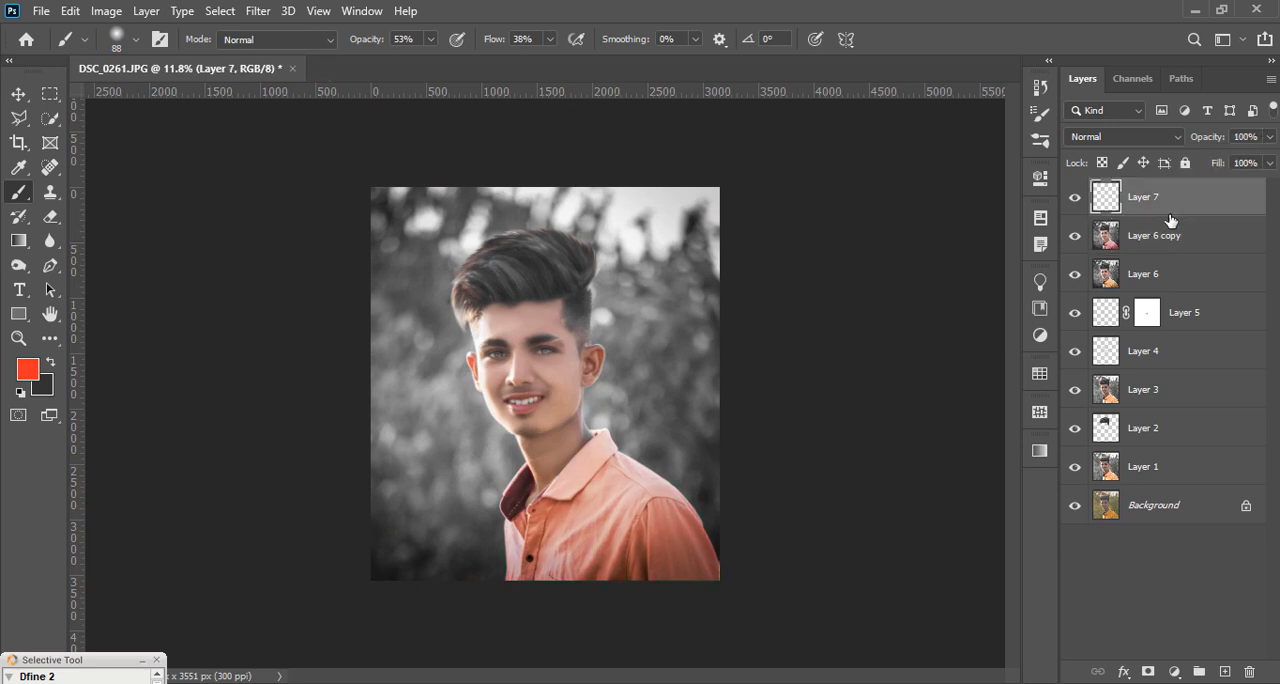
click(19, 199)
click(27, 370)
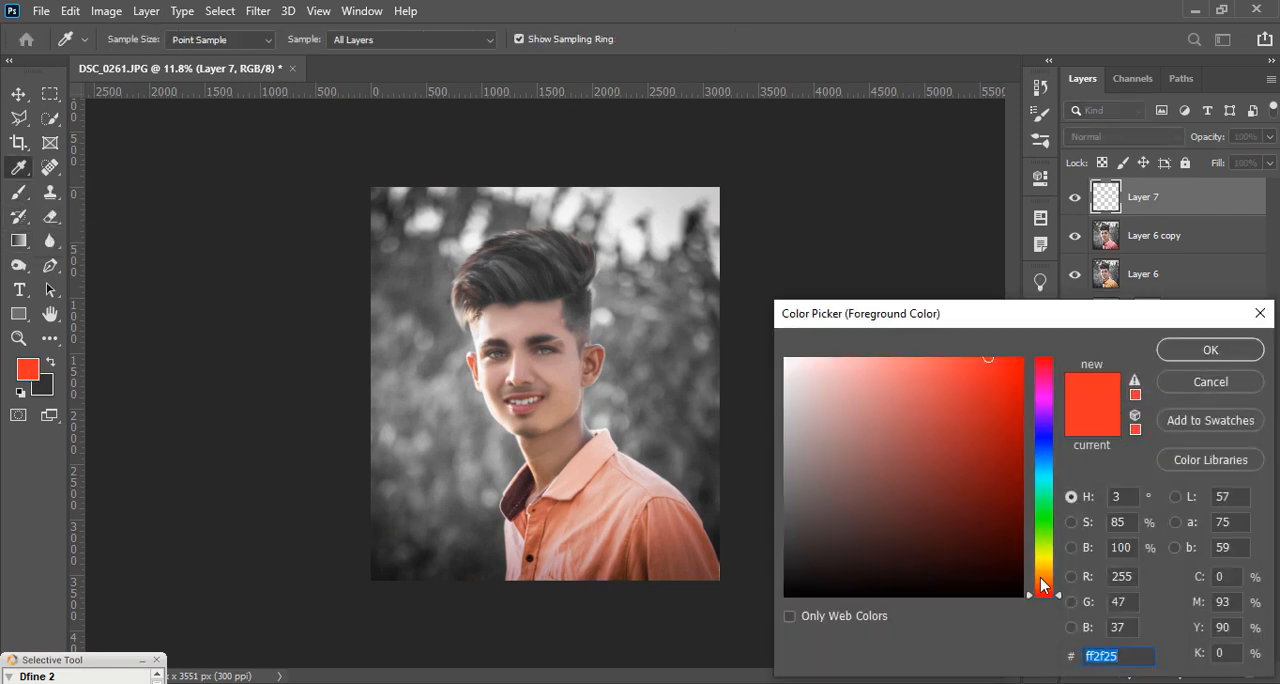
click(1041, 577)
click(1204, 351)
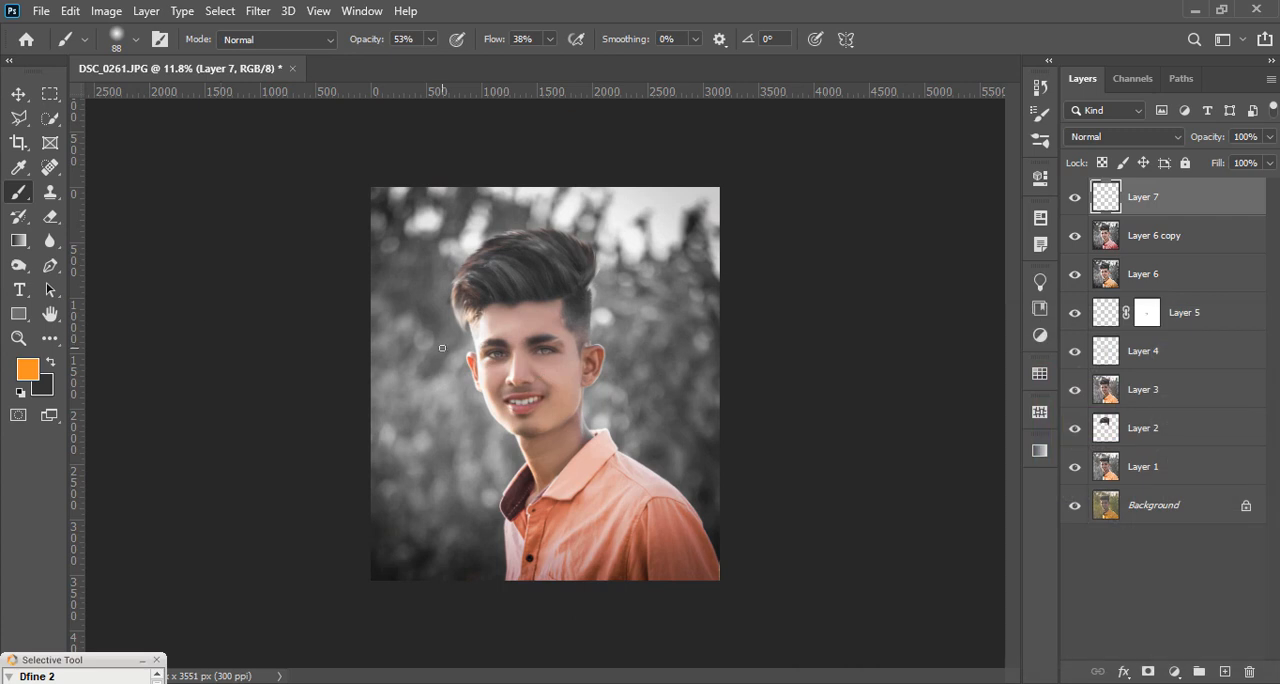
Step: Enlarge the brush to 1811 px and raise its opacity to 100%
right_click(443, 348)
click(654, 285)
click(431, 40)
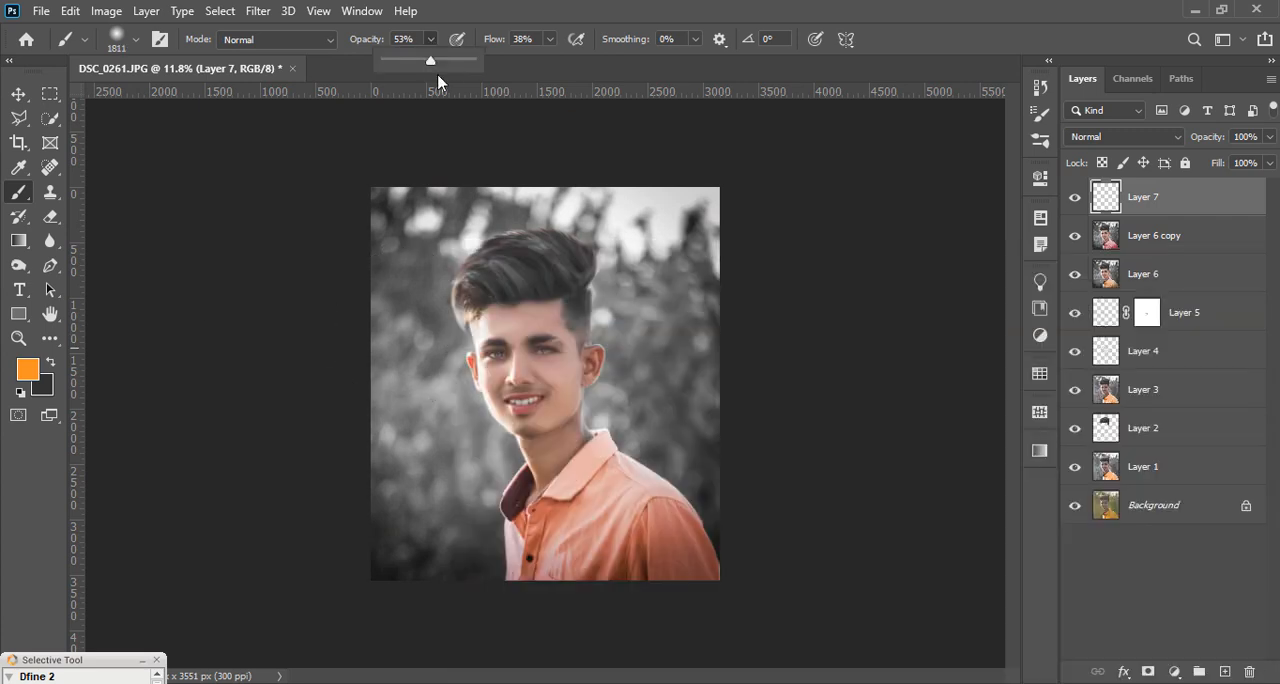
drag(432, 62, 497, 72)
Step: Try painting a soft orange glow on the background beside the cheek, undoing each dab
click(410, 432)
key(ctrl+z)
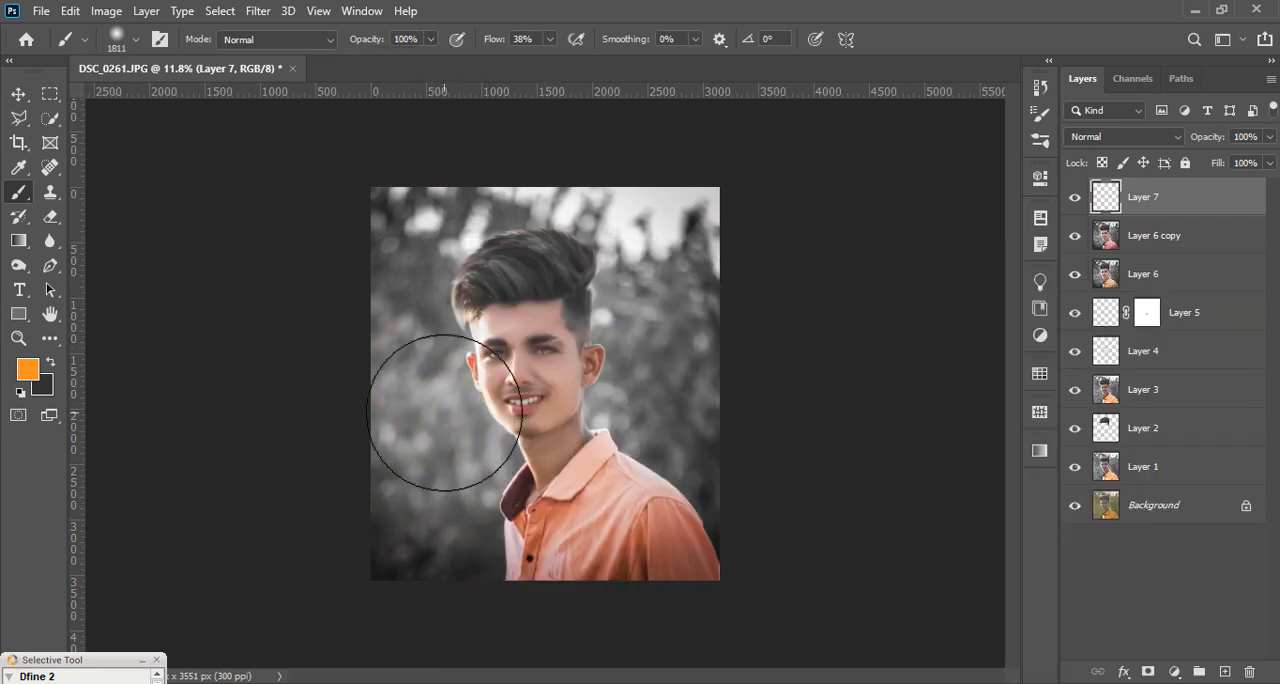
click(447, 413)
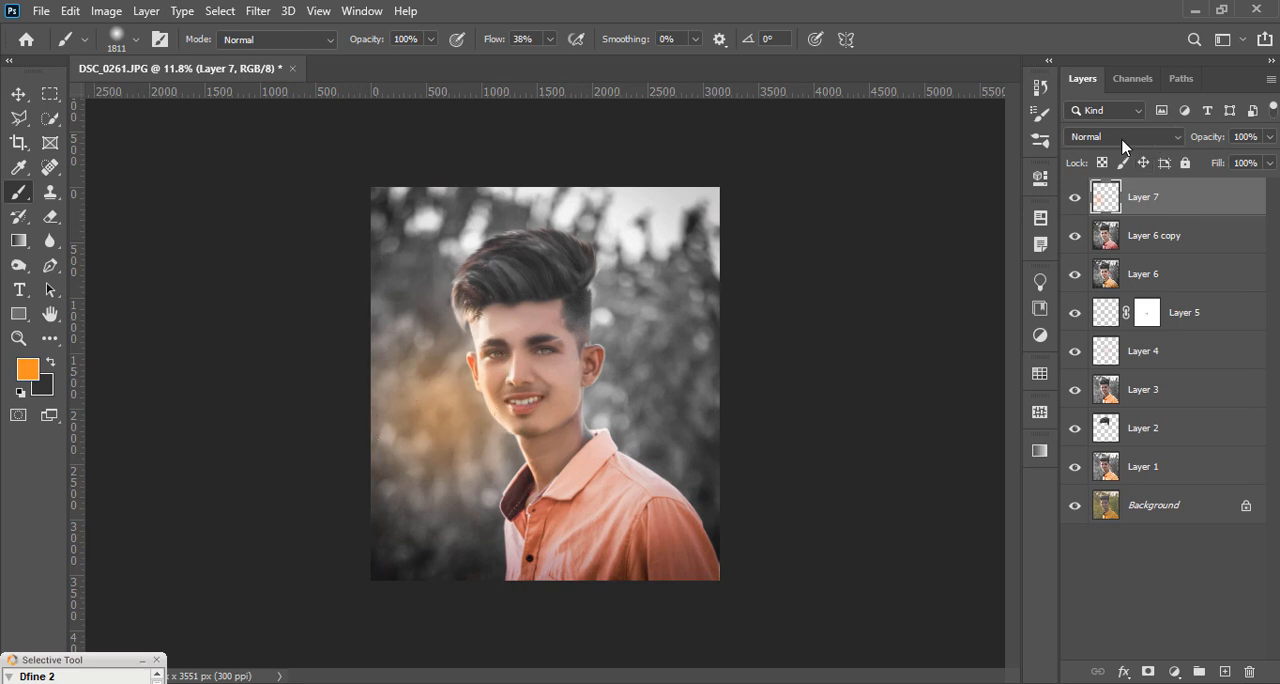
key(ctrl+z)
click(443, 423)
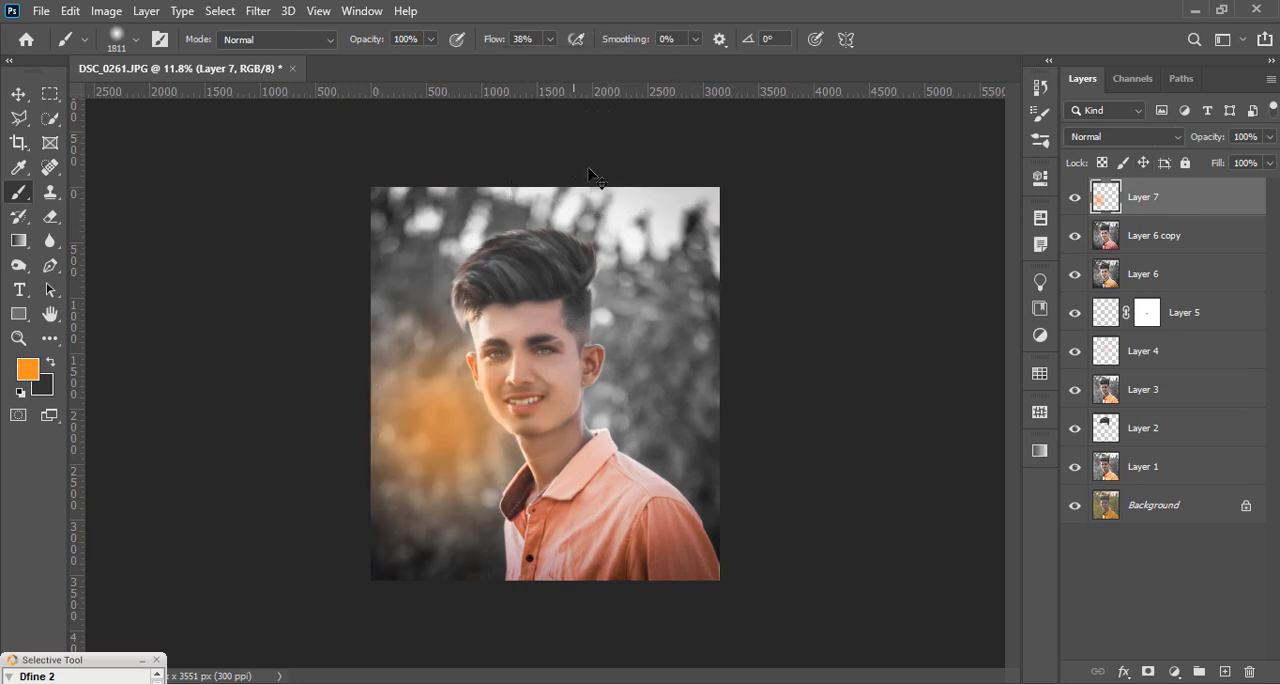
key(ctrl+z)
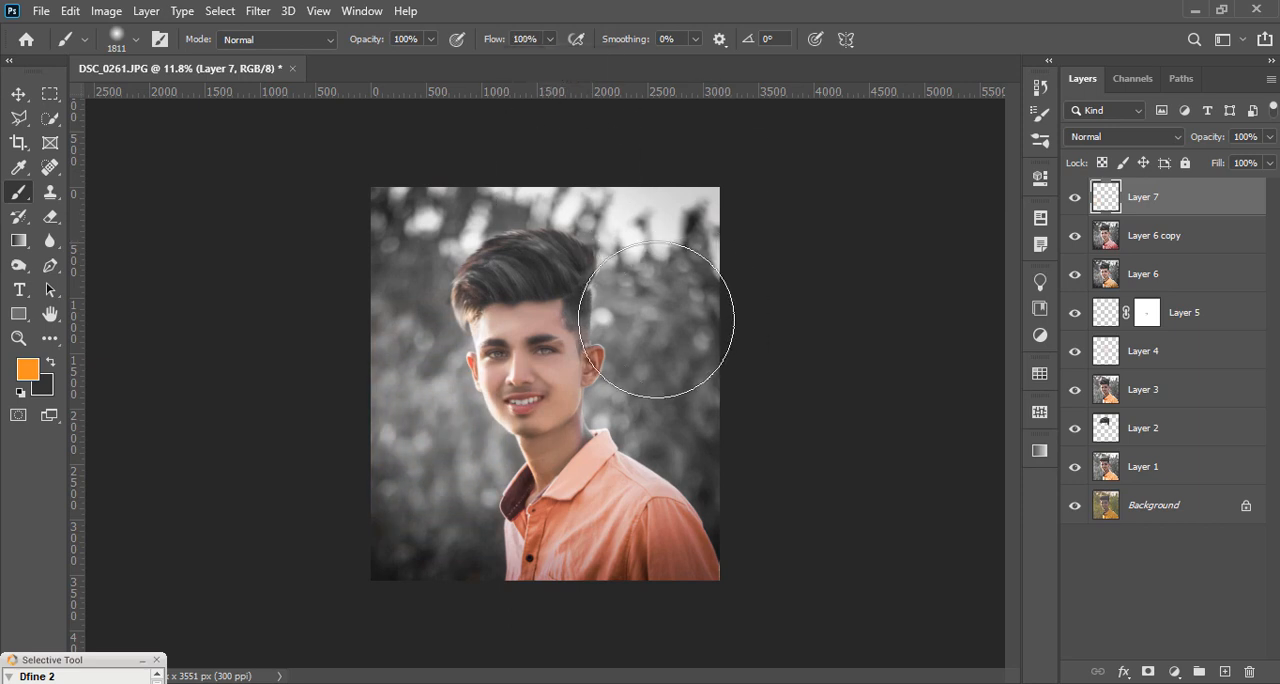
Step: Paint a soft orange glow at 100% flow on the background beside the ear on the brighter side
click(645, 283)
key(ctrl+z)
click(623, 336)
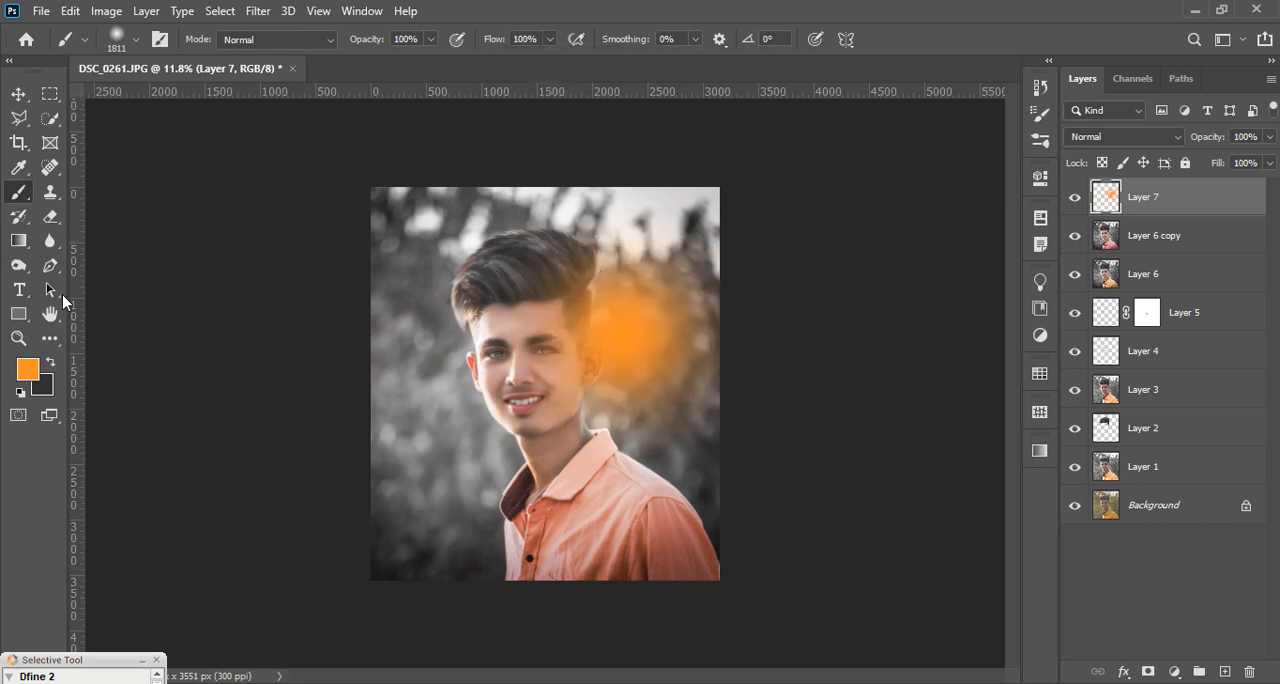
Step: Reduce the brush to 400 px and set the foreground color to pale peach ffe0c1
key([)
key([)
key([)
key([)
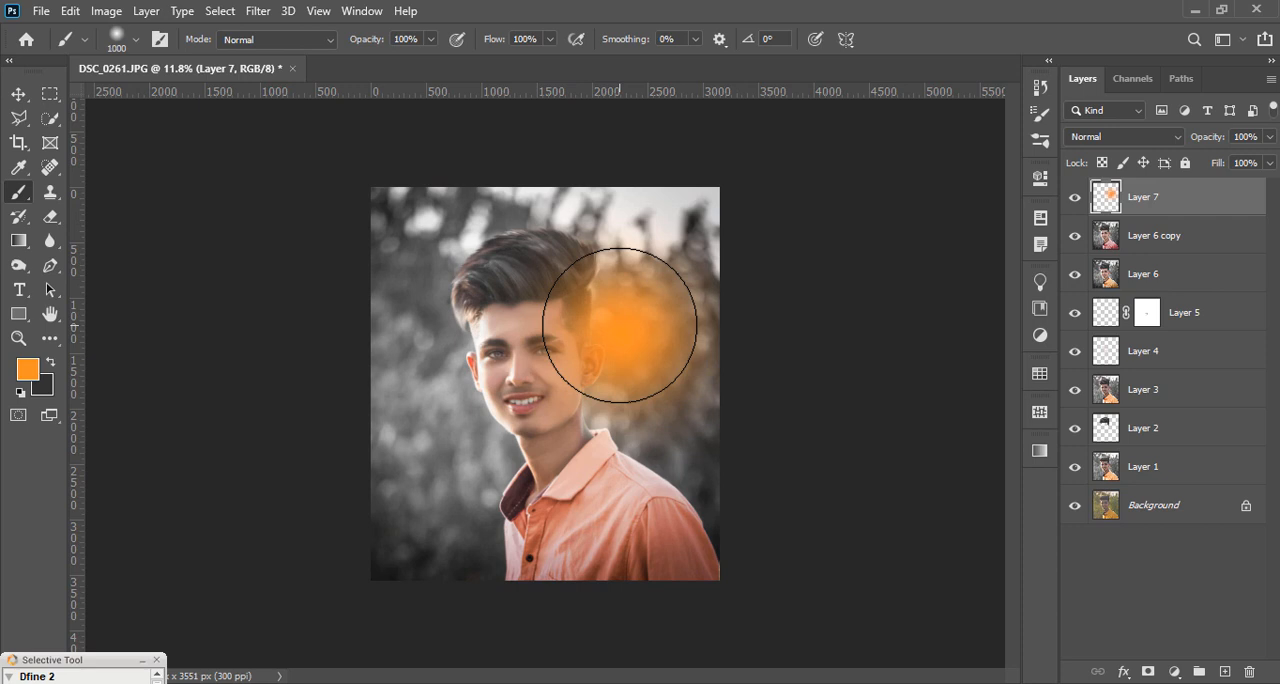
key([)
key([)
key([)
key([)
key([)
click(27, 369)
click(841, 355)
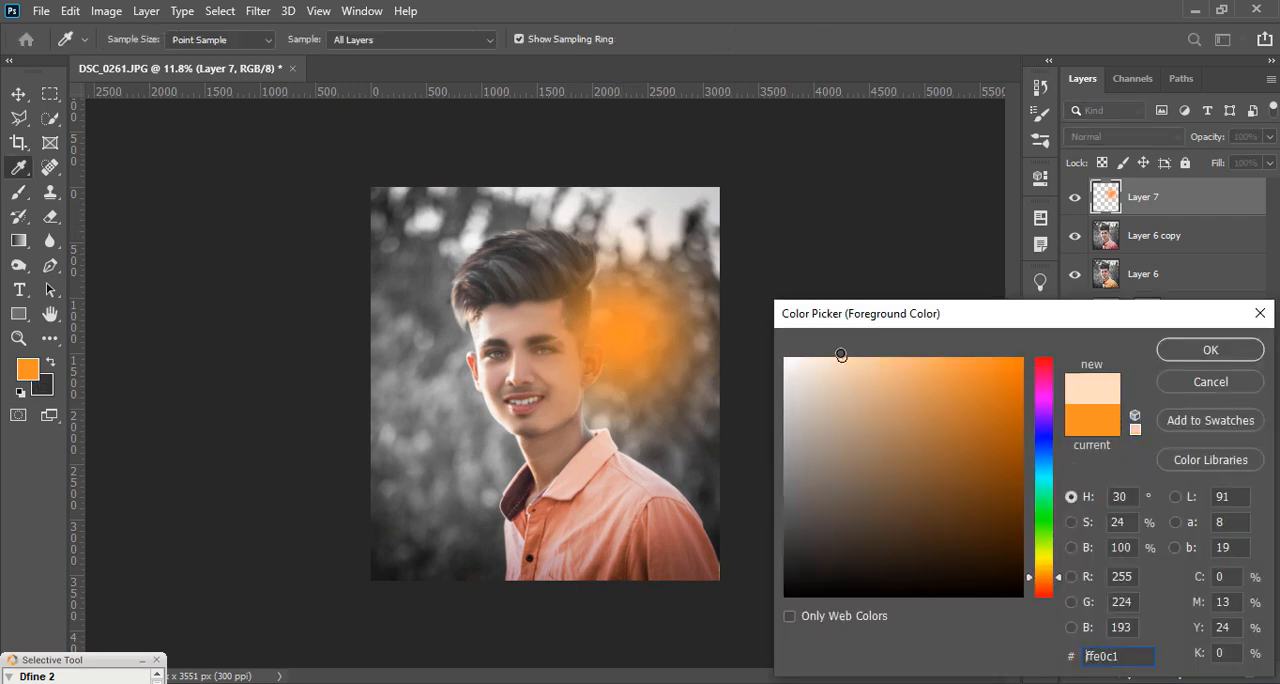
click(1245, 356)
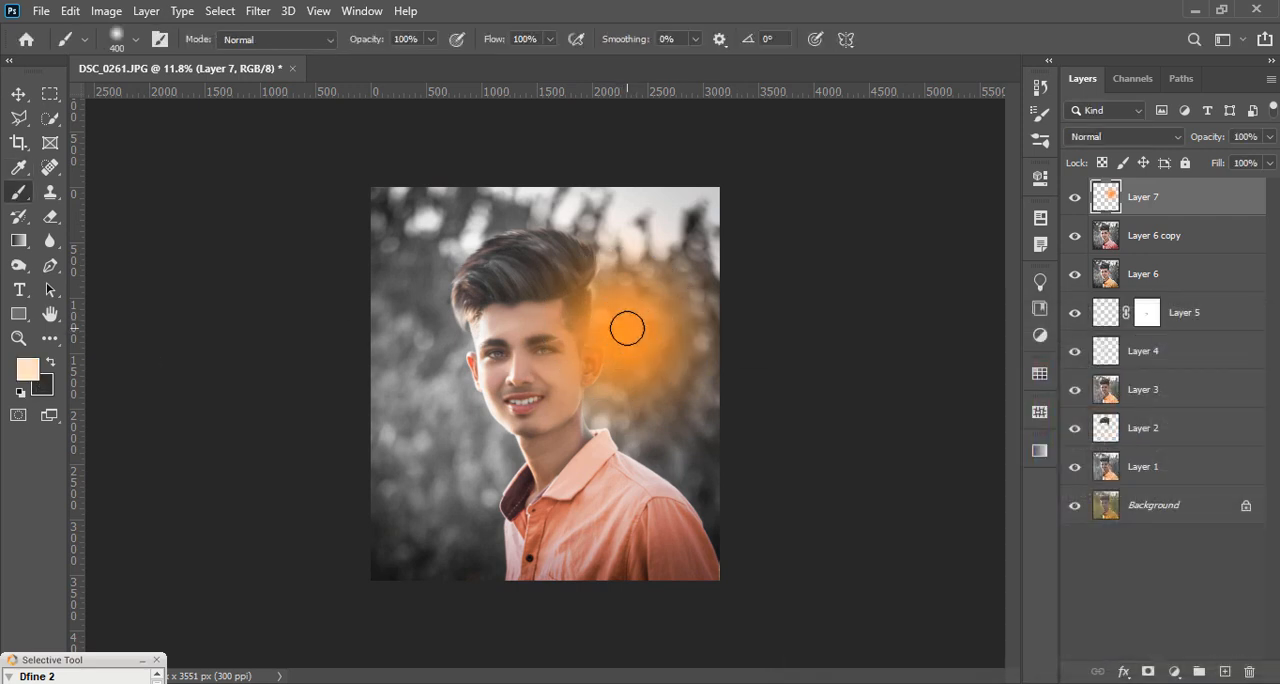
Step: Paint a pale peach highlight at the orange glow's center with a 600 px brush and set Layer 7 to Screen blending
click(626, 331)
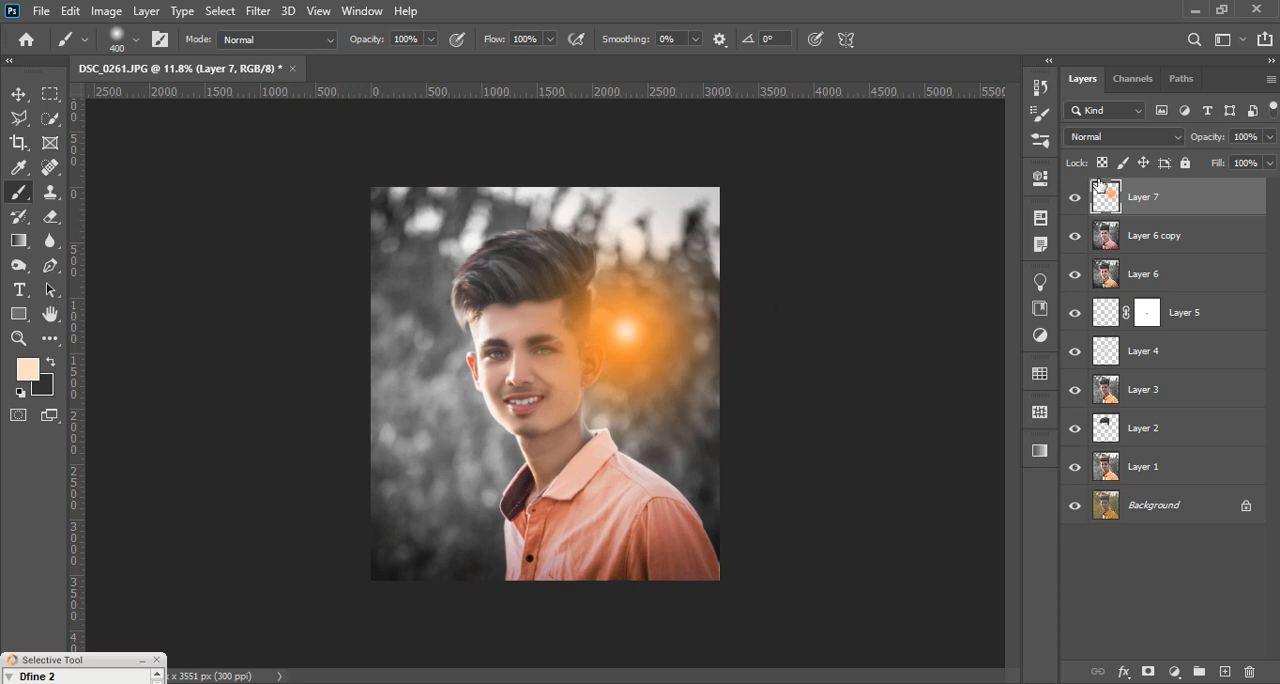
key(ctrl+z)
key(bracketright)
key(bracketright)
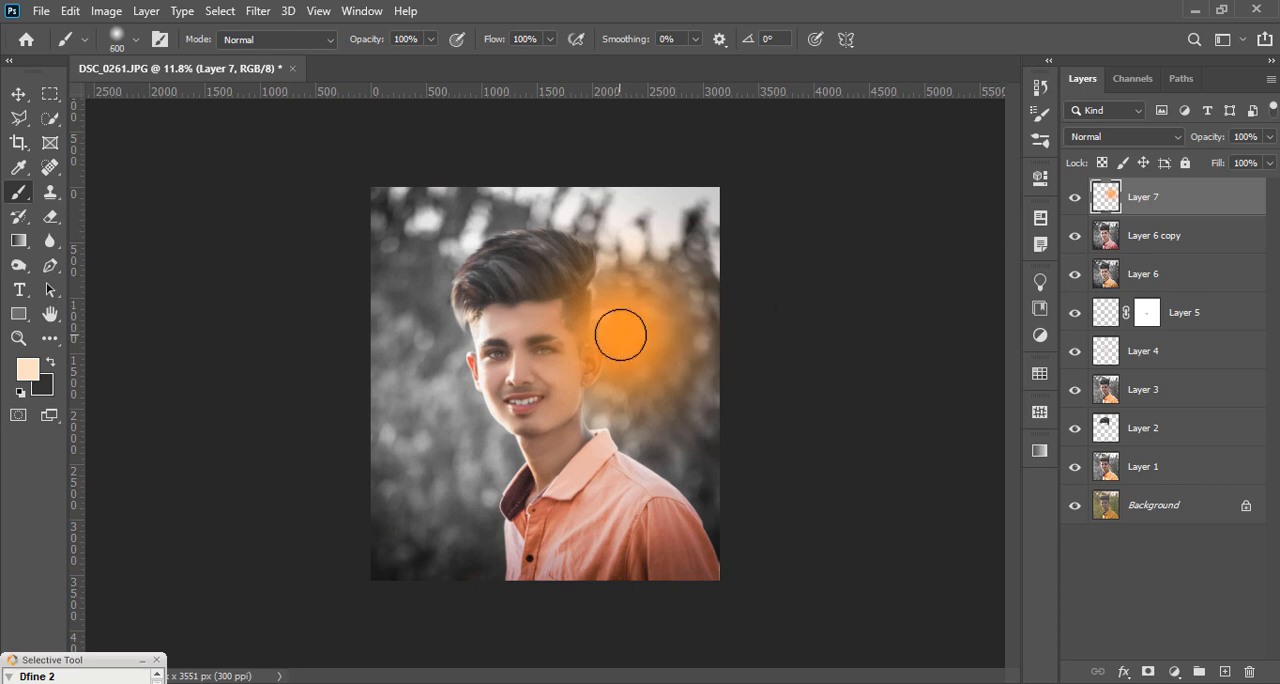
click(621, 331)
click(1105, 137)
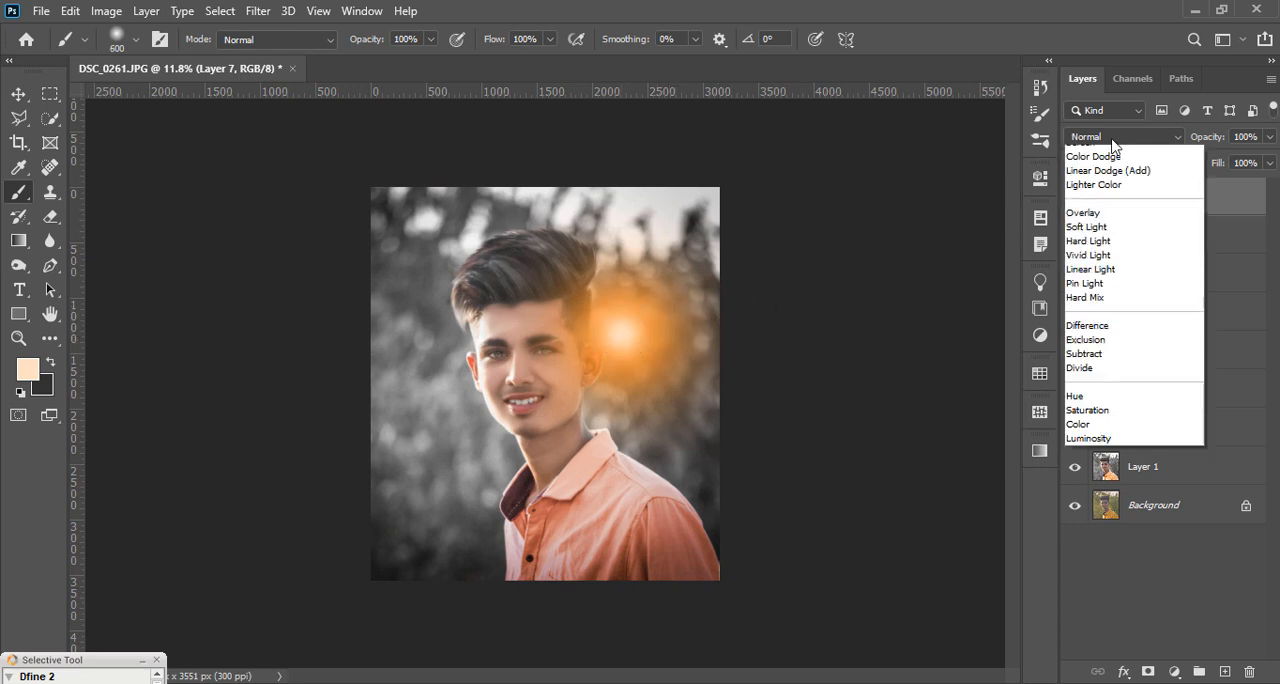
click(1082, 300)
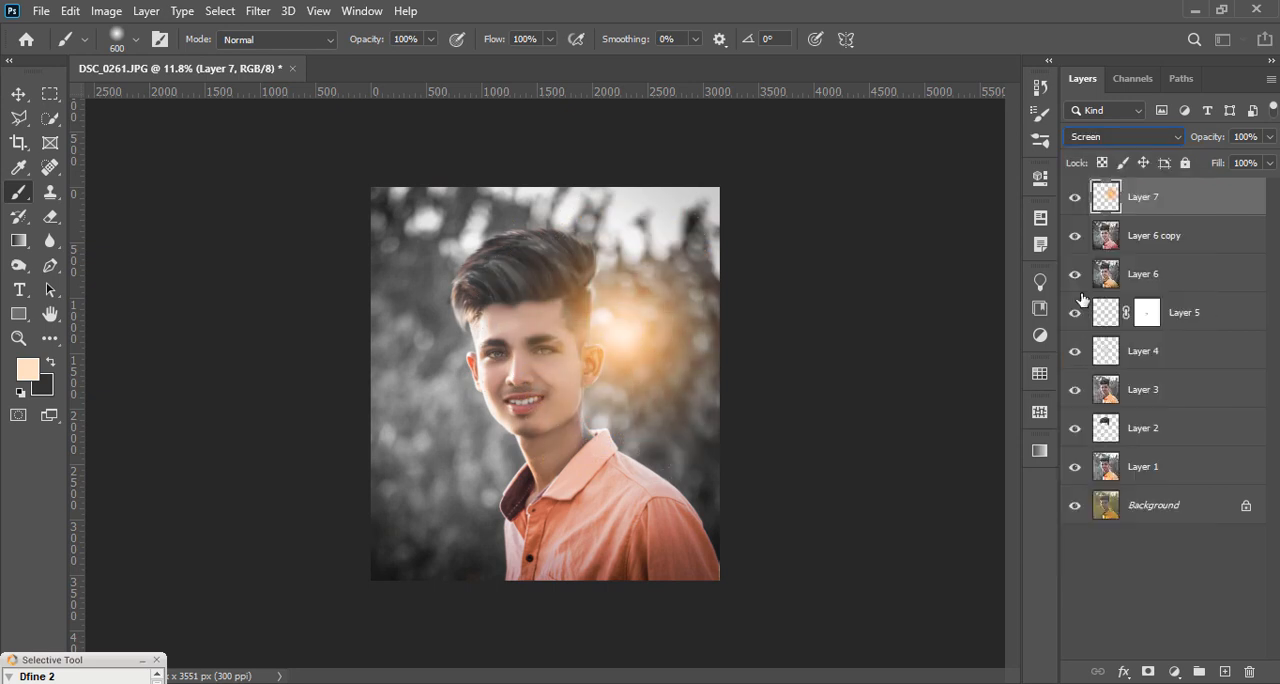
Step: Move the glow to the portrait's upper-left corner, stretch it to about 273% width and 182% height, and rotate it about 10.7°
click(18, 94)
drag(624, 412, 440, 216)
drag(522, 346, 605, 547)
drag(530, 429, 409, 436)
drag(486, 555, 563, 551)
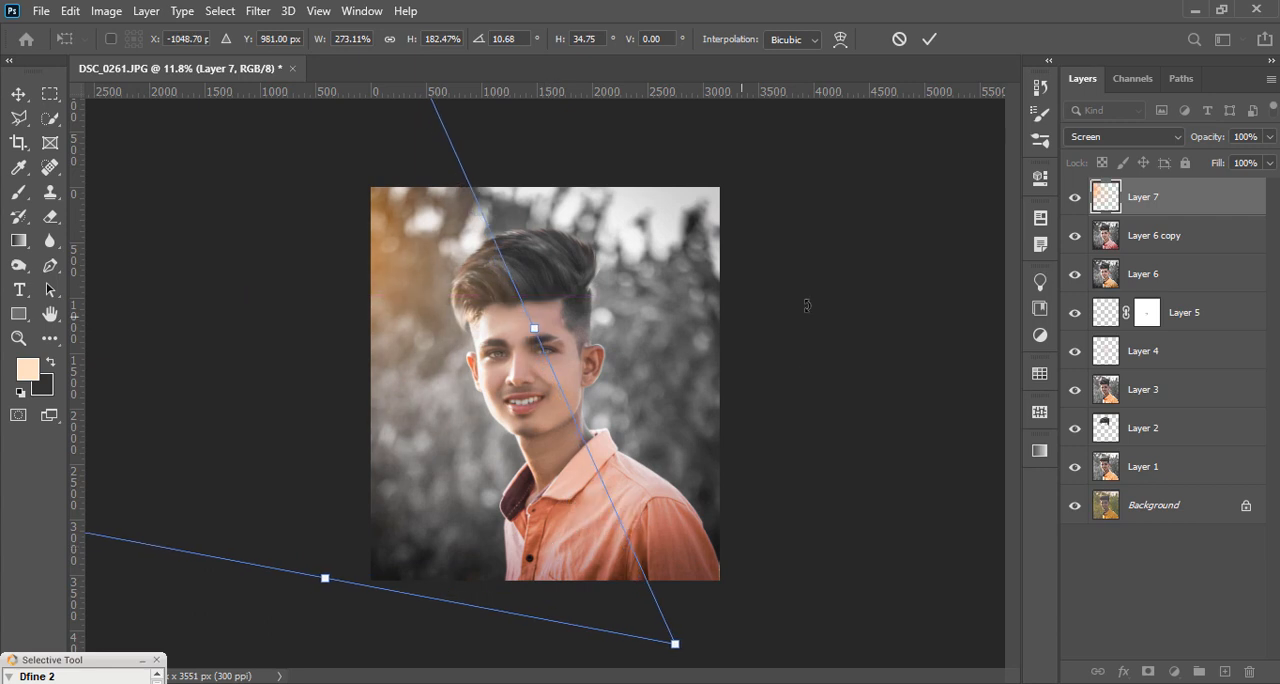
click(928, 39)
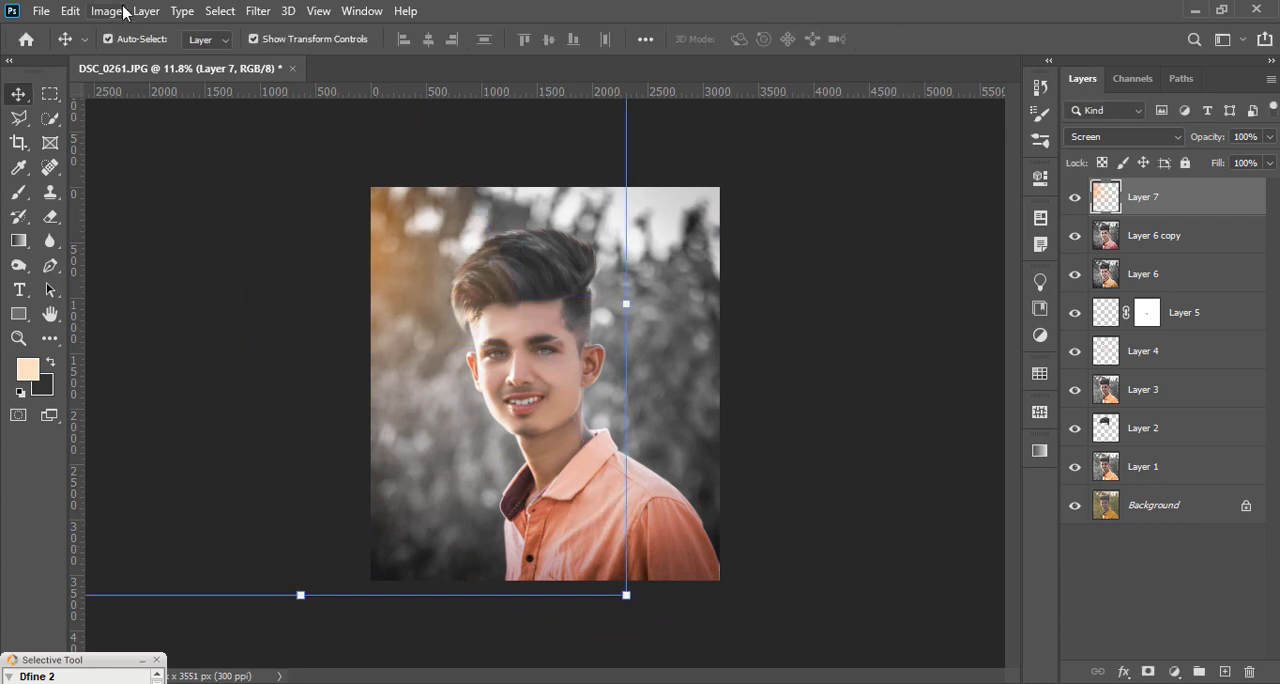
Step: Apply Levels to the glow on Layer 7 with the black input level at 69
click(106, 11)
mouse_move(160, 59)
click(322, 77)
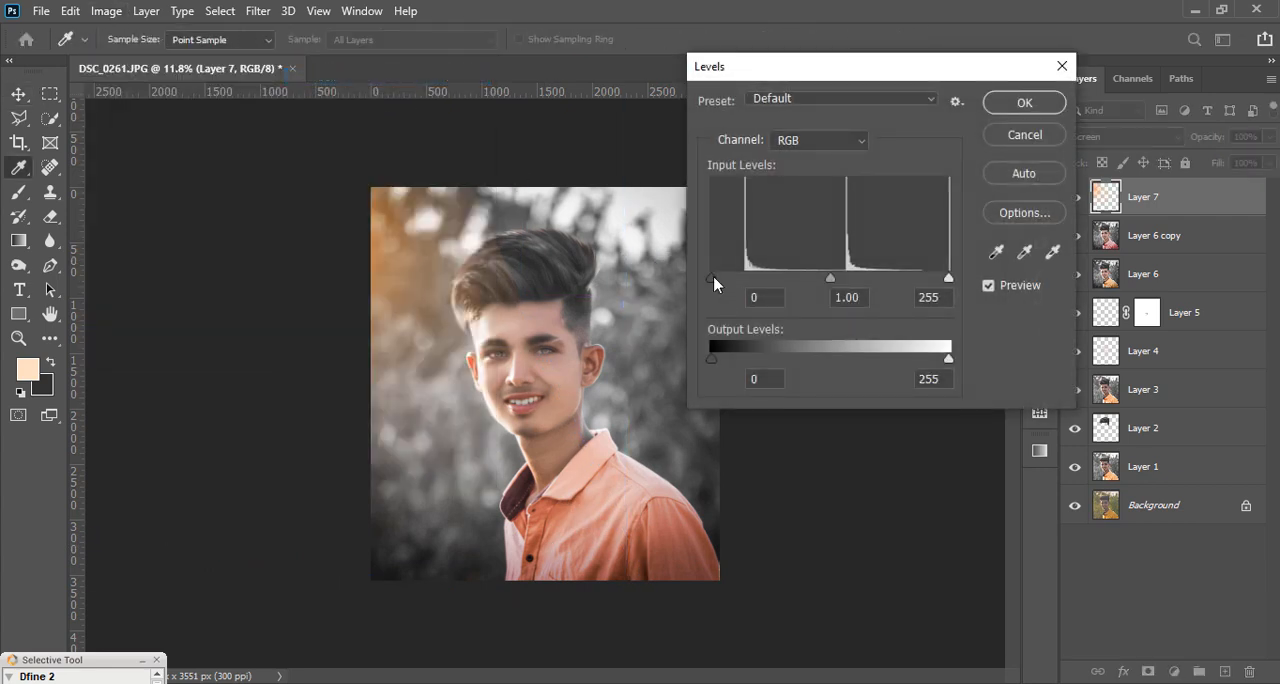
drag(721, 280, 776, 289)
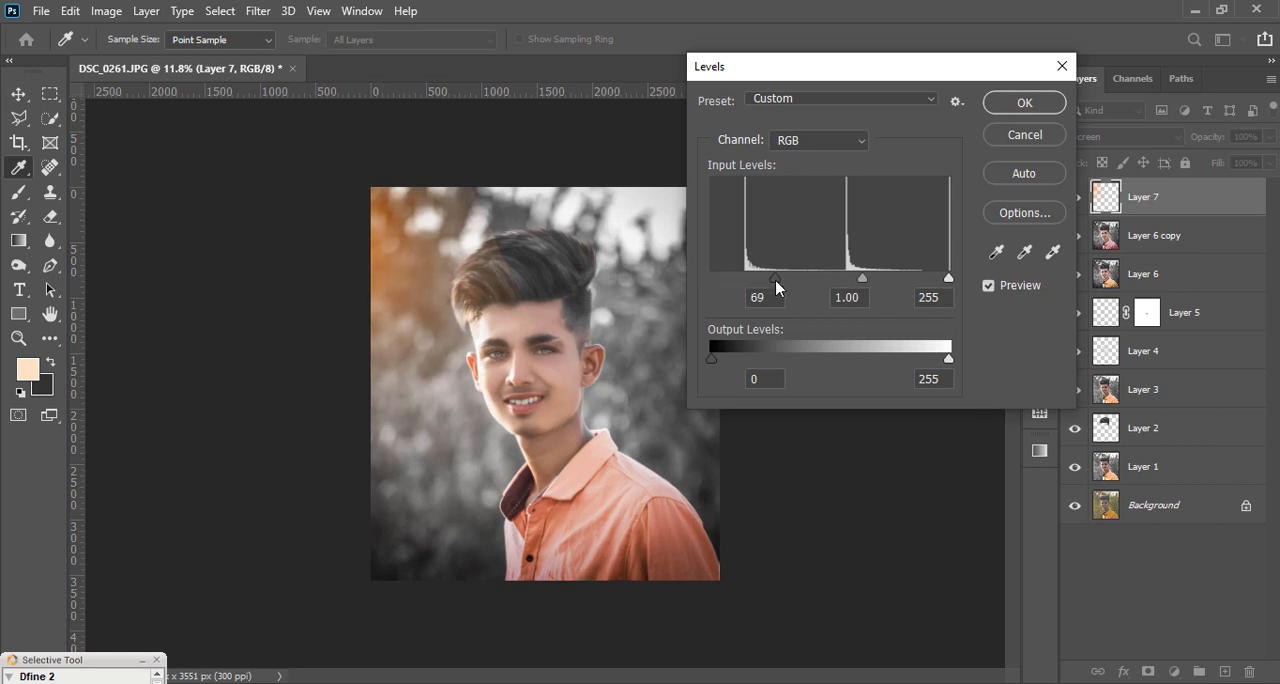
key(Return)
Step: Add a layer mask to Layer 7 and paint black on it over the hair, face and shirt
click(1224, 671)
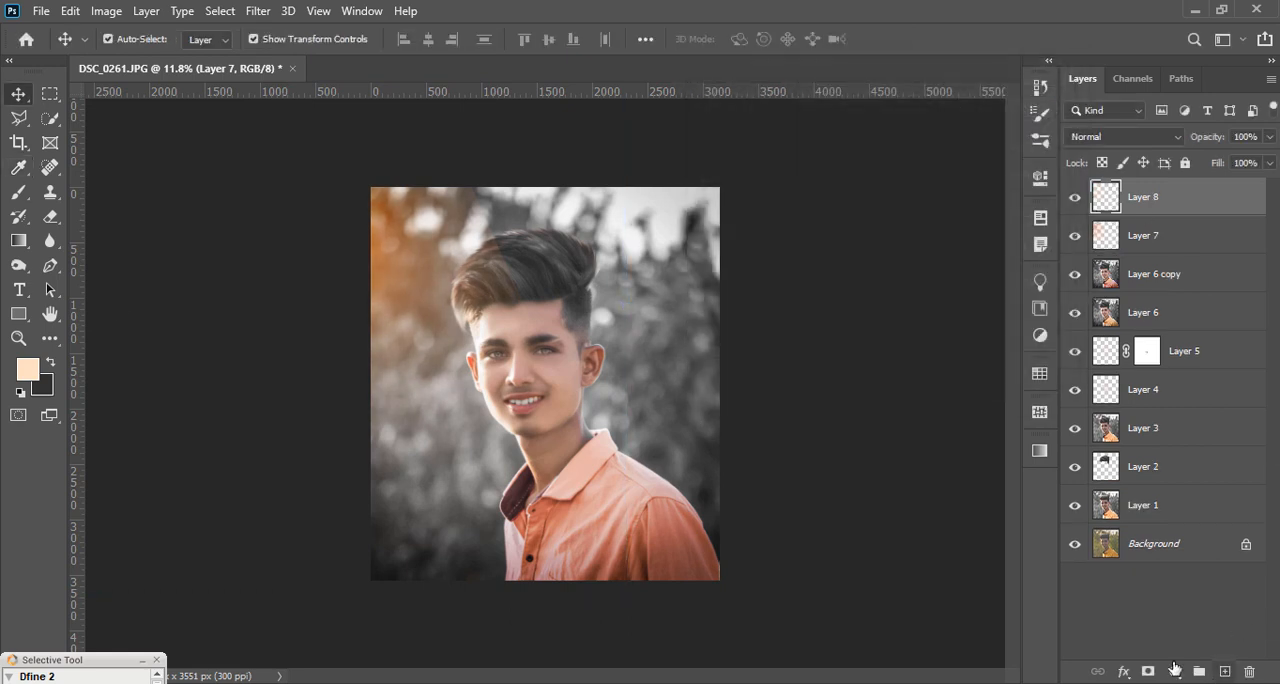
key(ctrl+z)
click(1143, 674)
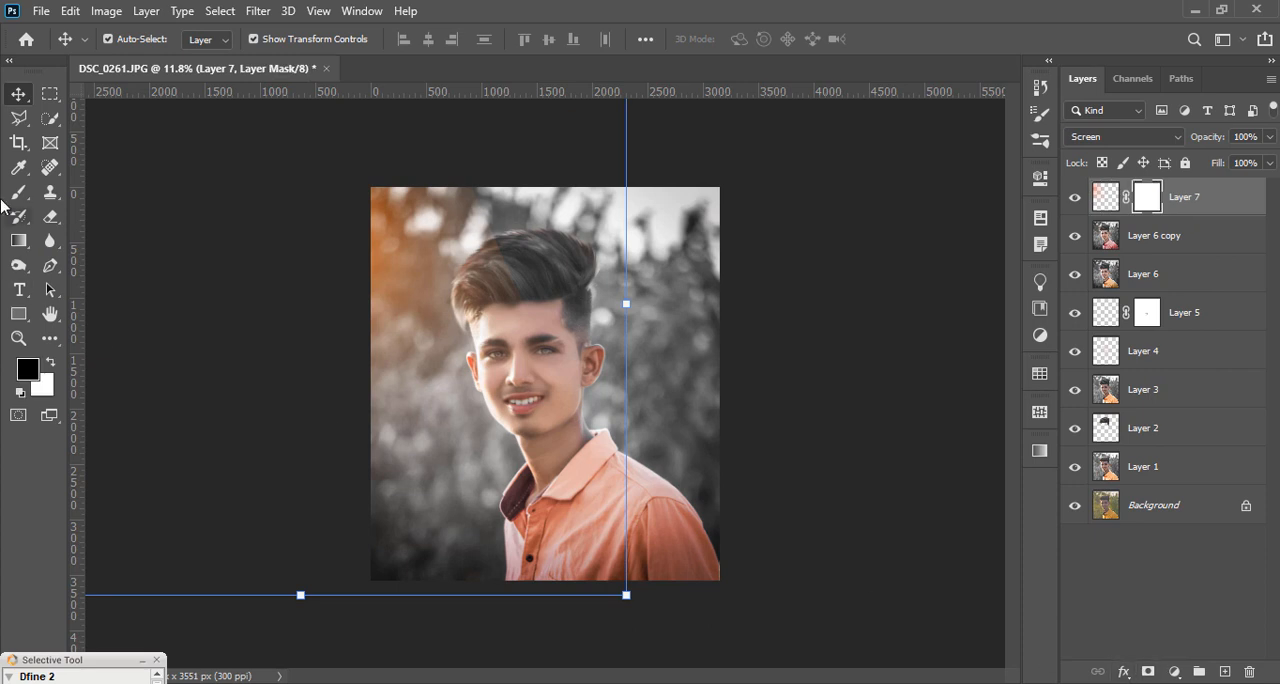
key(b)
key(d)
mouse_move(518, 345)
mouse_down()
mouse_move(508, 260)
mouse_move(500, 335)
mouse_move(625, 495)
mouse_up()
scroll(612, 382, down, 4)
scroll(613, 377, up, 3)
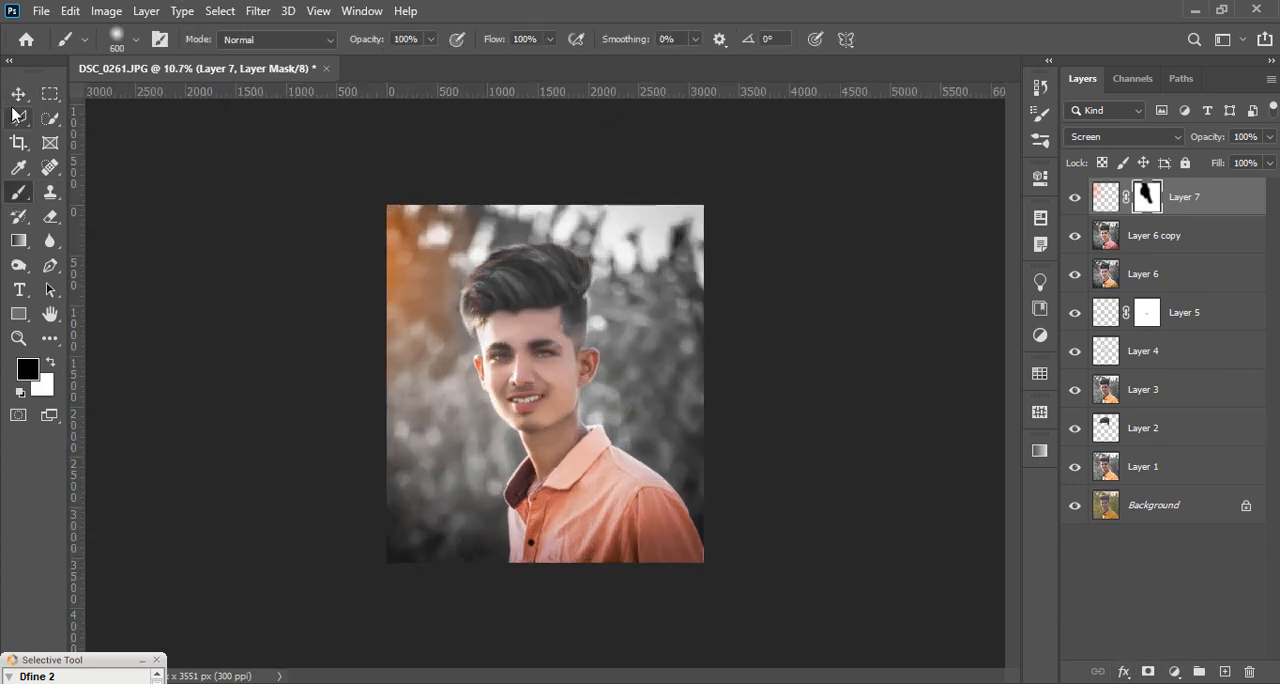
Step: Transform the masked glow to about 101% width and 105% height with a rotation of about 2.4°
click(18, 93)
drag(610, 475, 612, 478)
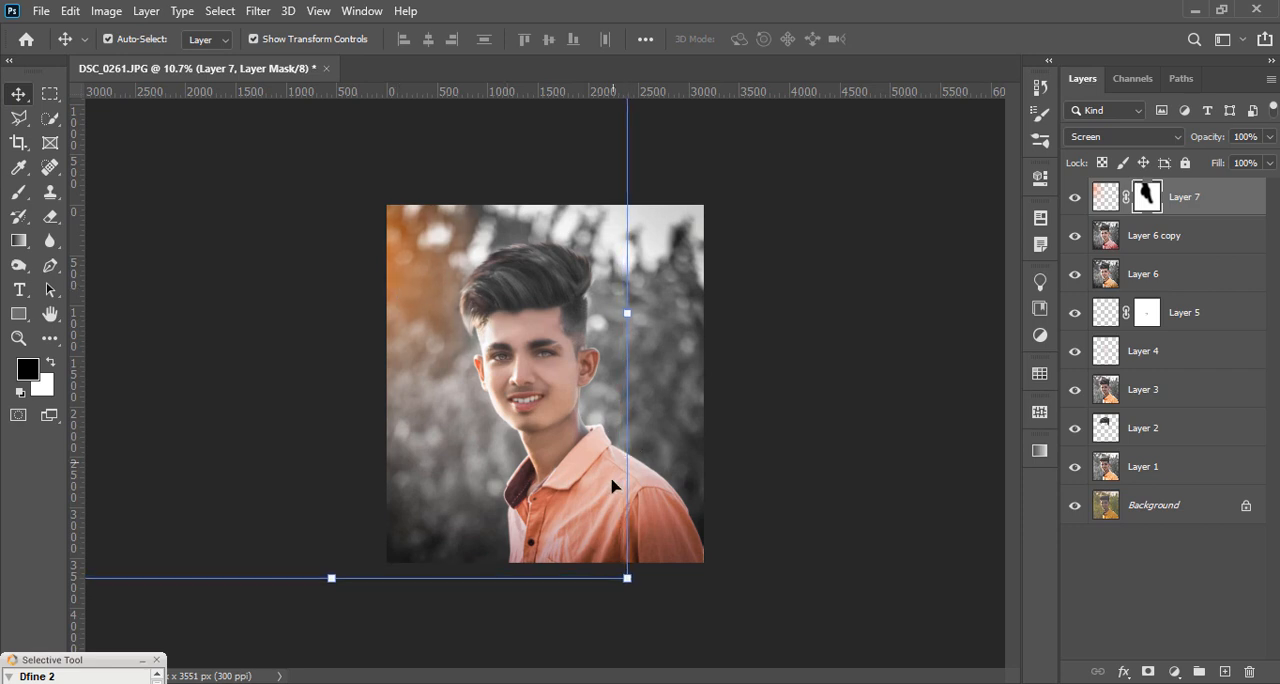
drag(636, 587, 641, 614)
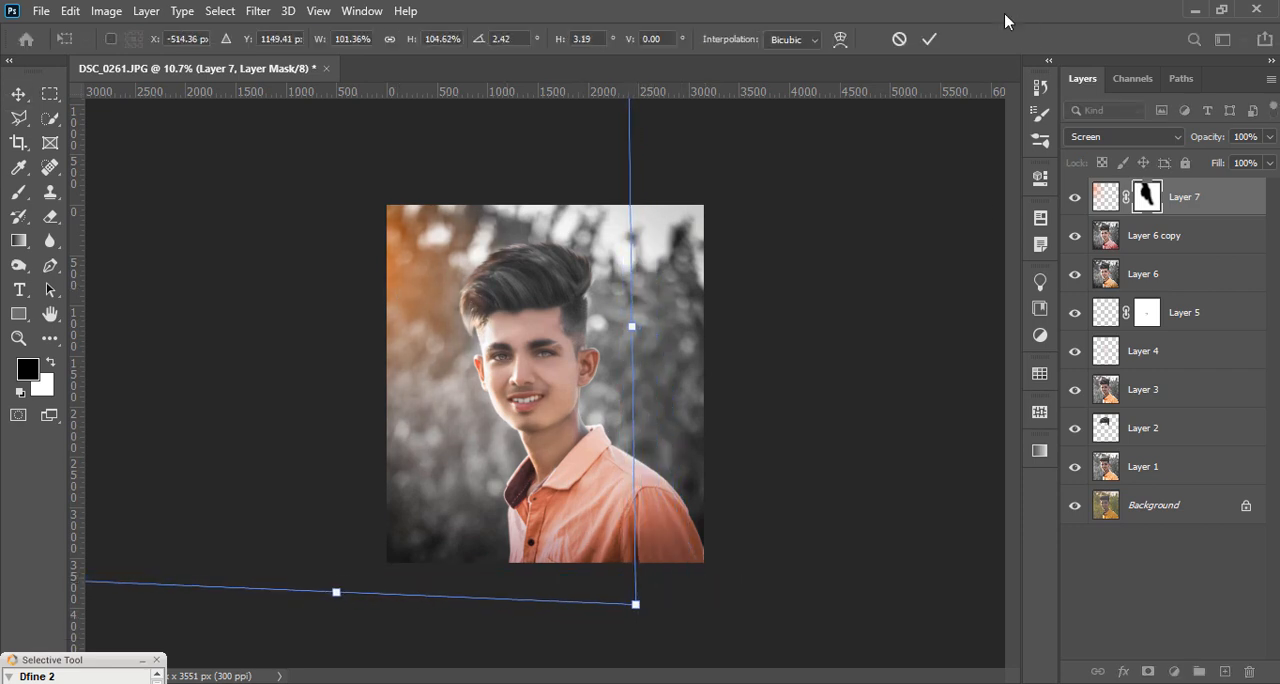
click(930, 39)
Step: Lower the opacity of Layer 7 to 53% and deselect the layer
click(1270, 137)
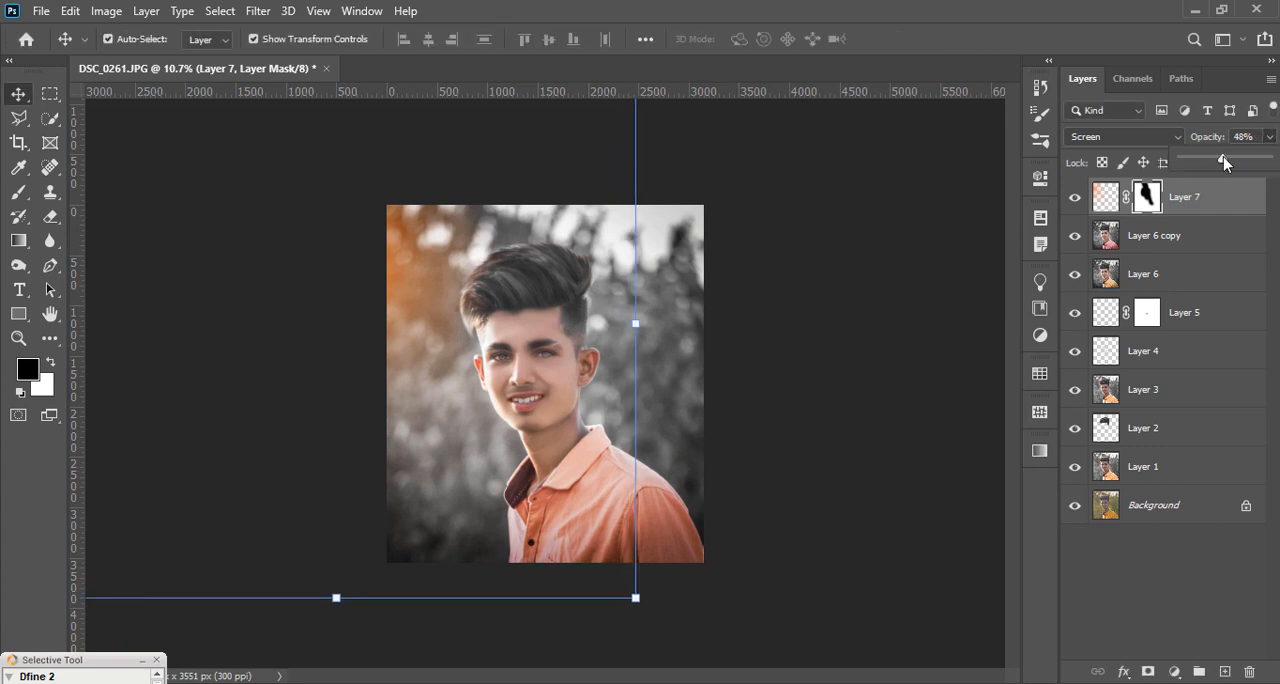
click(794, 348)
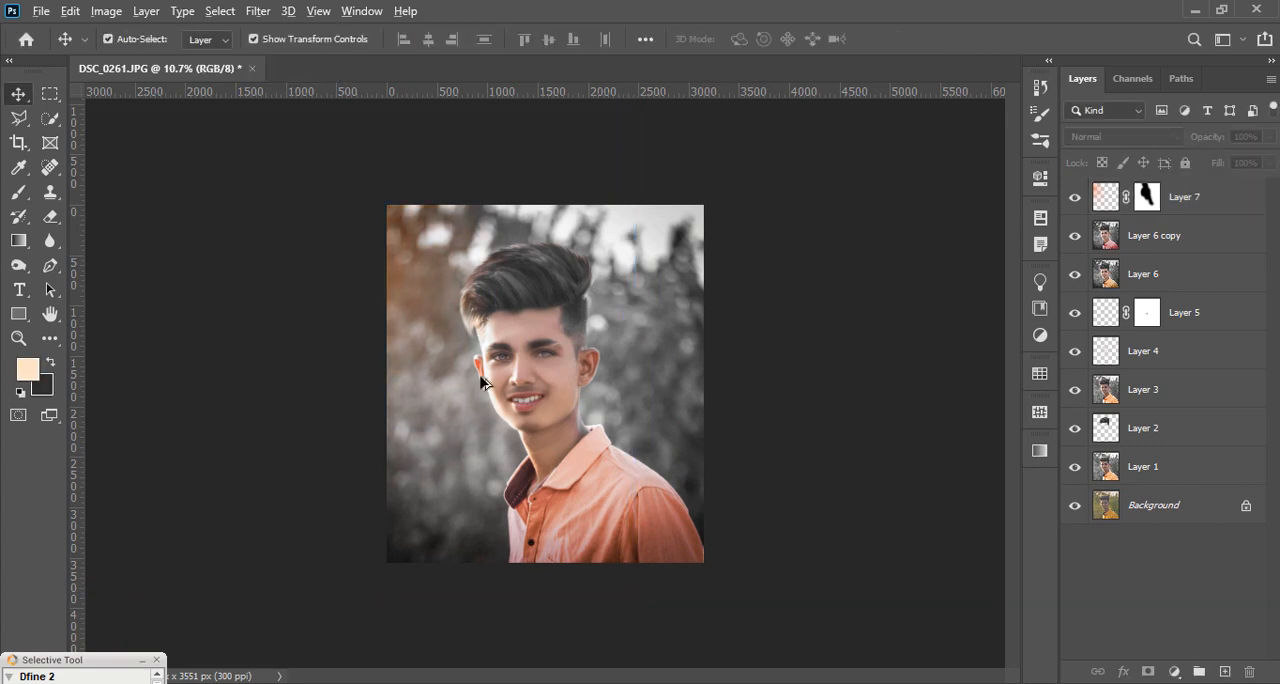
scroll(794, 348, down, 7)
scroll(794, 348, up, 5)
Step: Stamp all visible layers into a new layer above Layer 7 and apply Auto Tone to it
click(1199, 209)
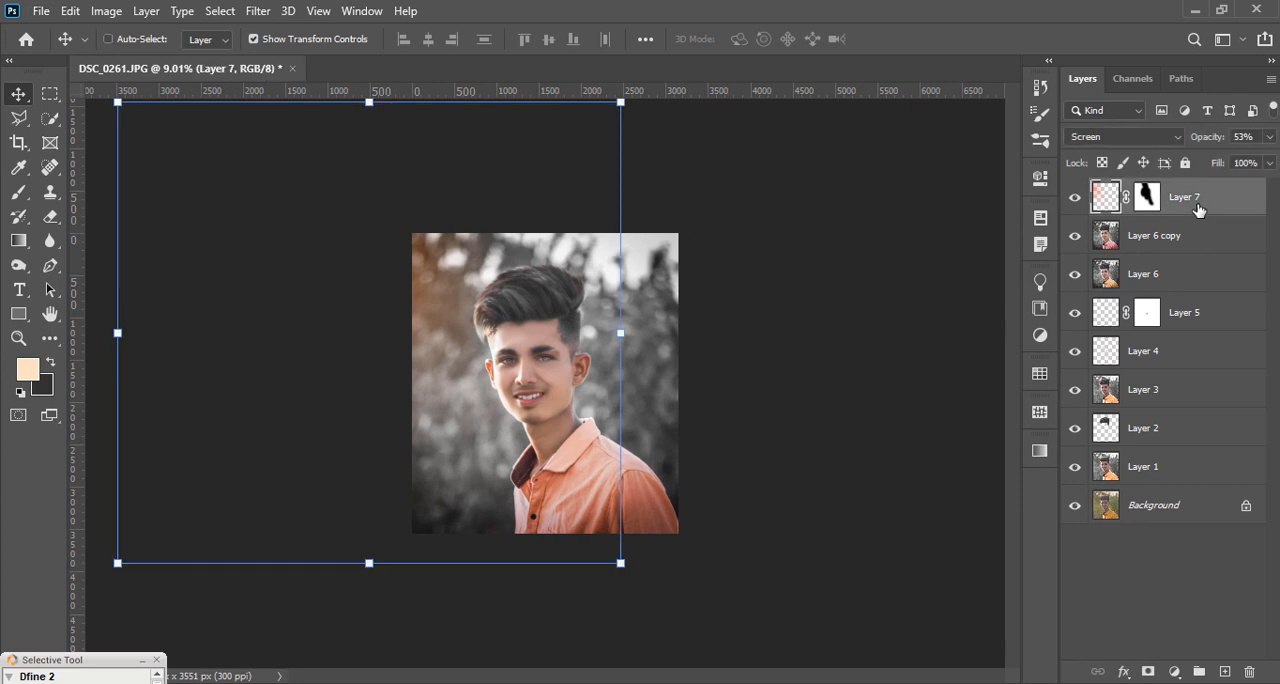
key(ctrl+shift+alt+e)
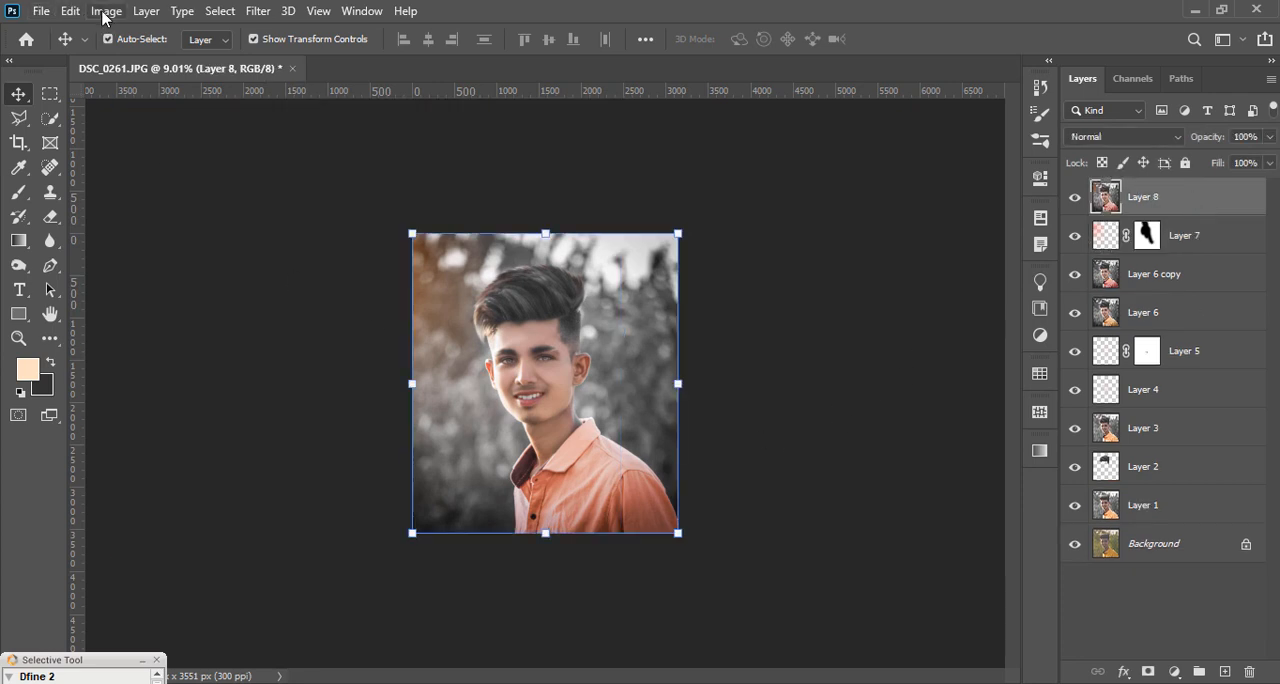
click(103, 12)
click(125, 86)
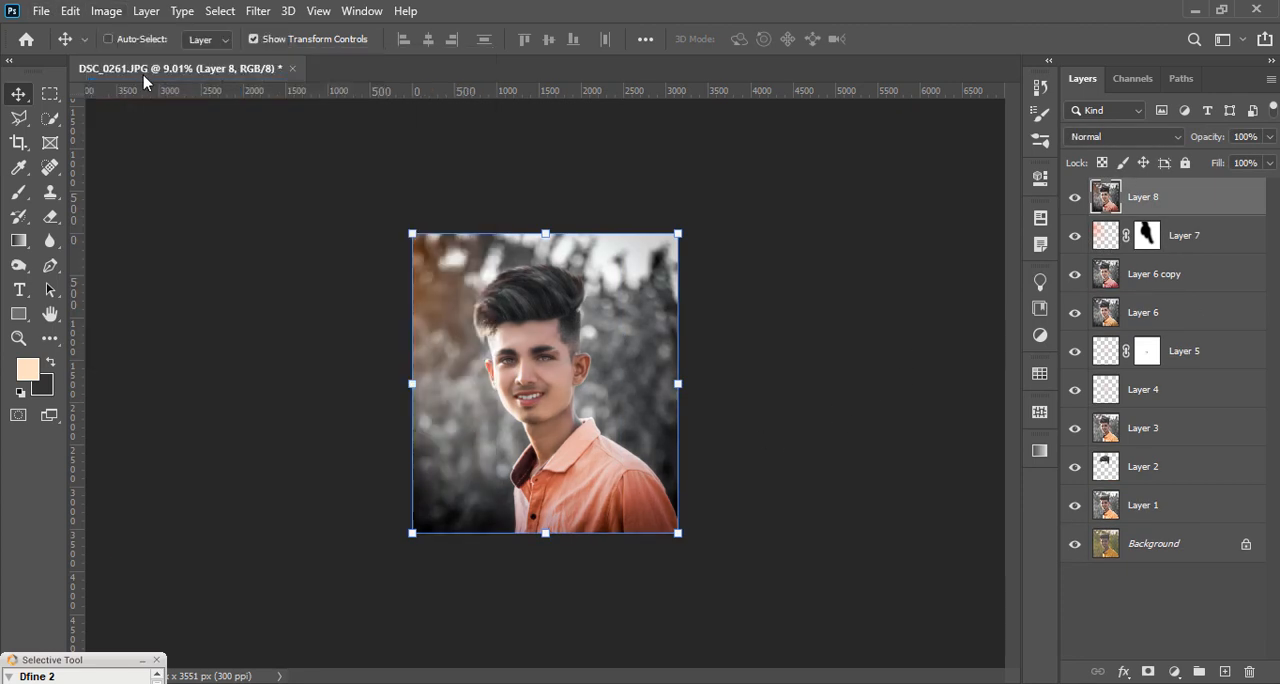
Step: Try Auto Tone on a duplicate of Layer 8, fade it to 0% opacity, and delete the duplicate
key(ctrl+j)
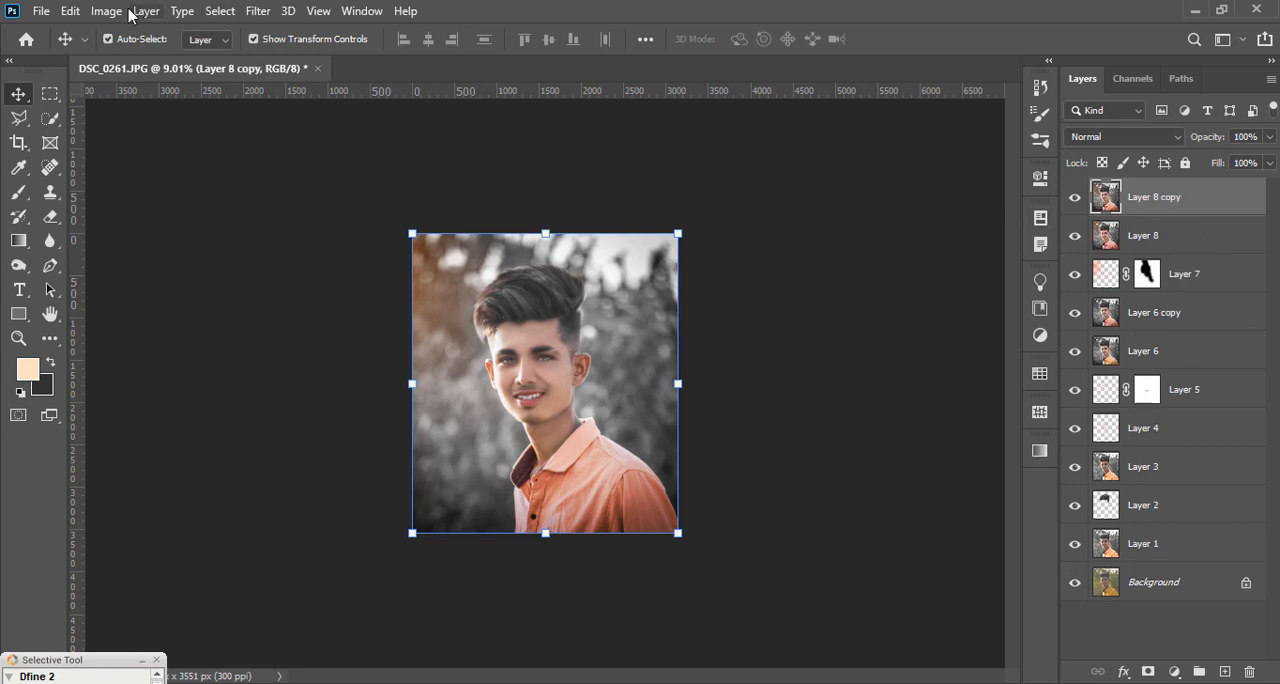
click(106, 11)
click(137, 86)
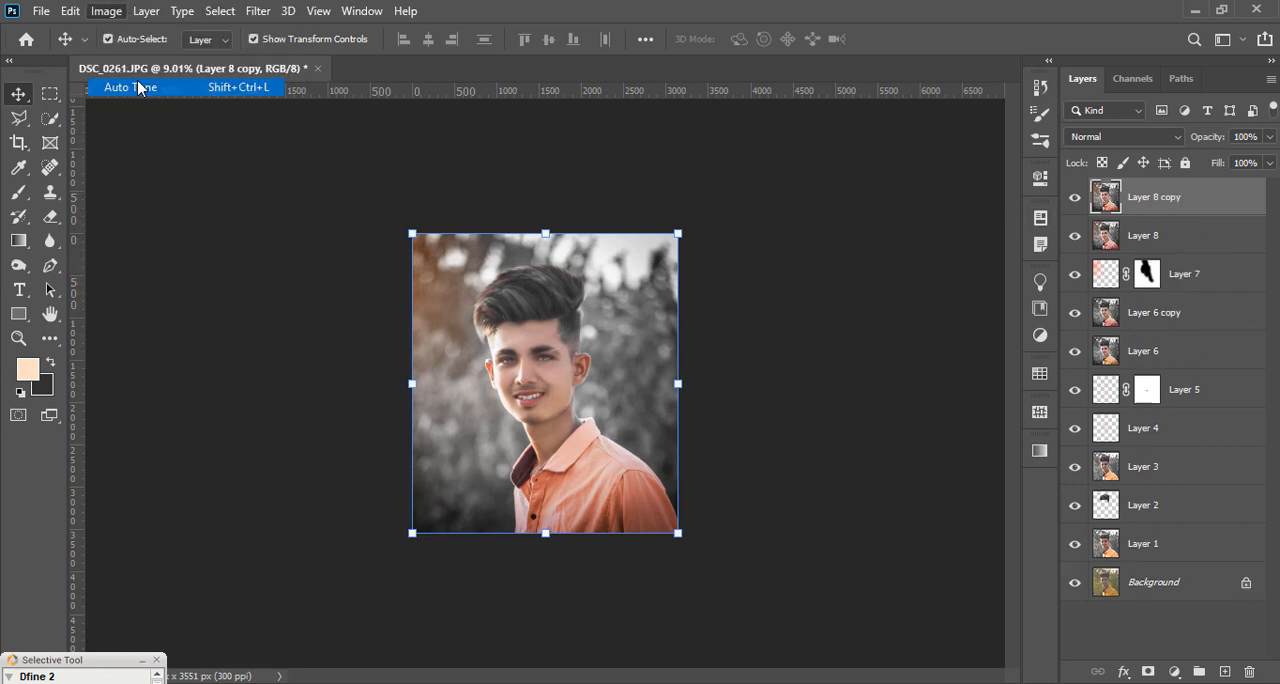
click(1273, 140)
click(1201, 162)
drag(1198, 162, 1177, 163)
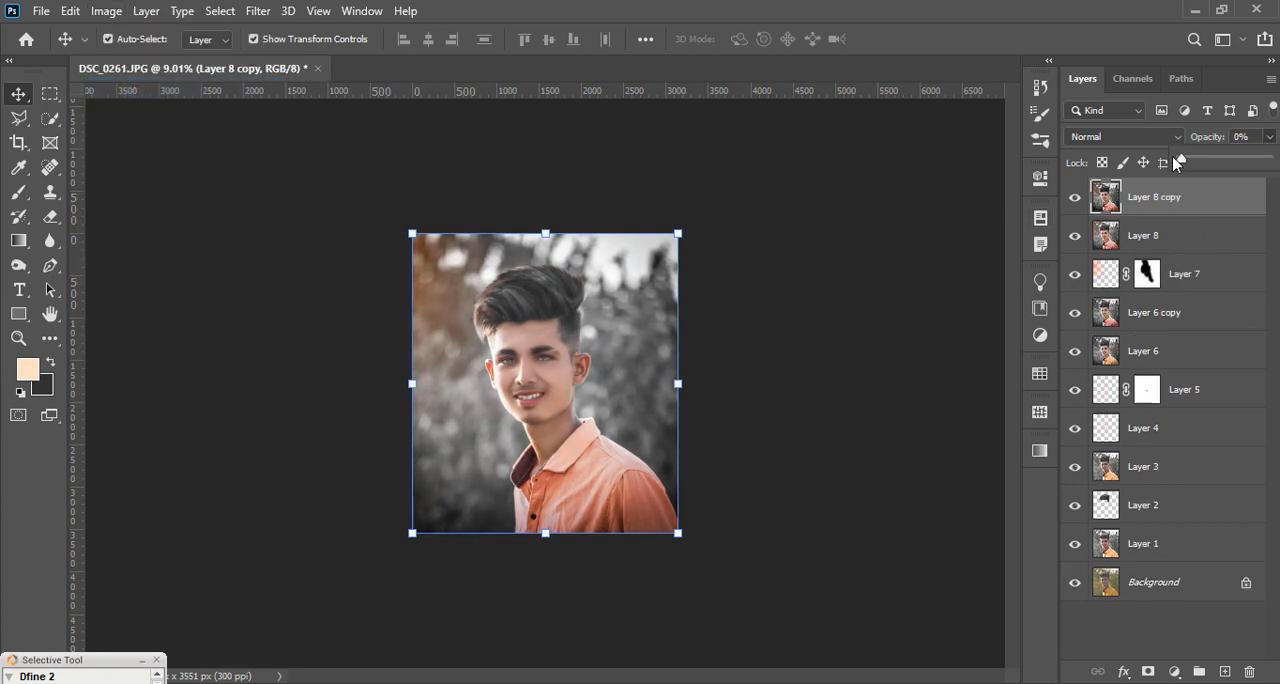
key(Delete)
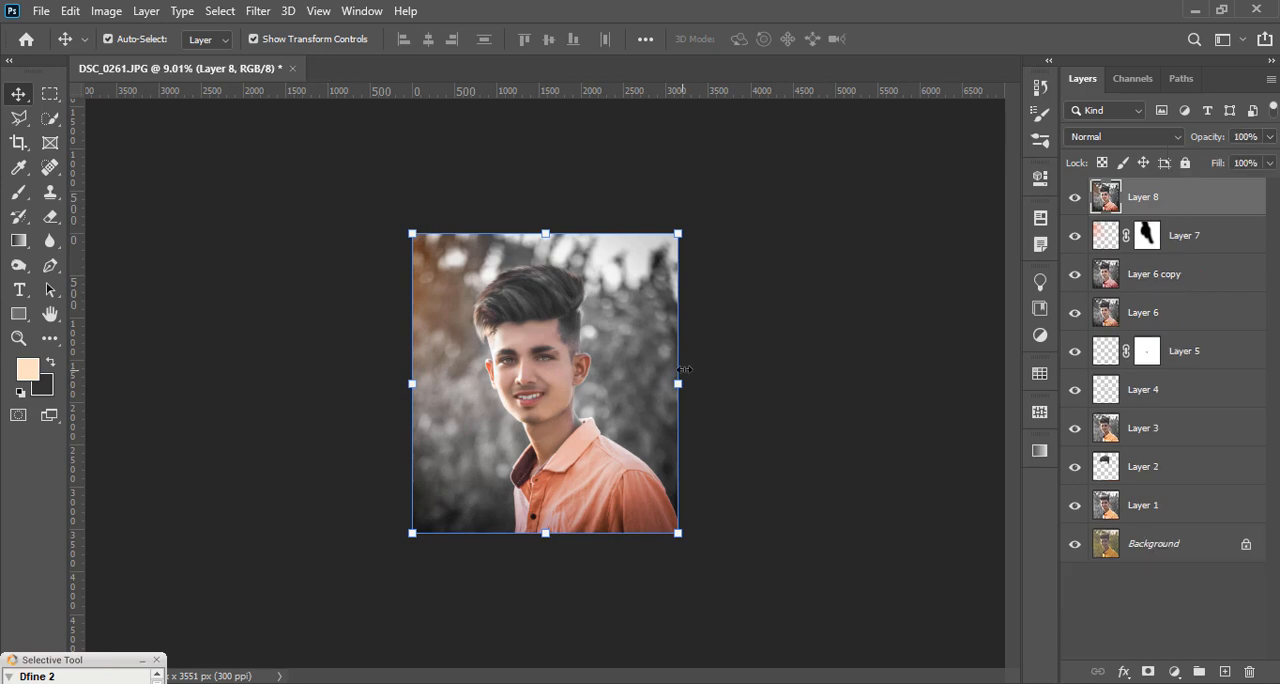
Step: Start a Camera Raw grade on Layer 8 with Contrast at +8 and a sharpening amount of 12
scroll(684, 370, down, 7)
scroll(658, 355, up, 6)
click(258, 11)
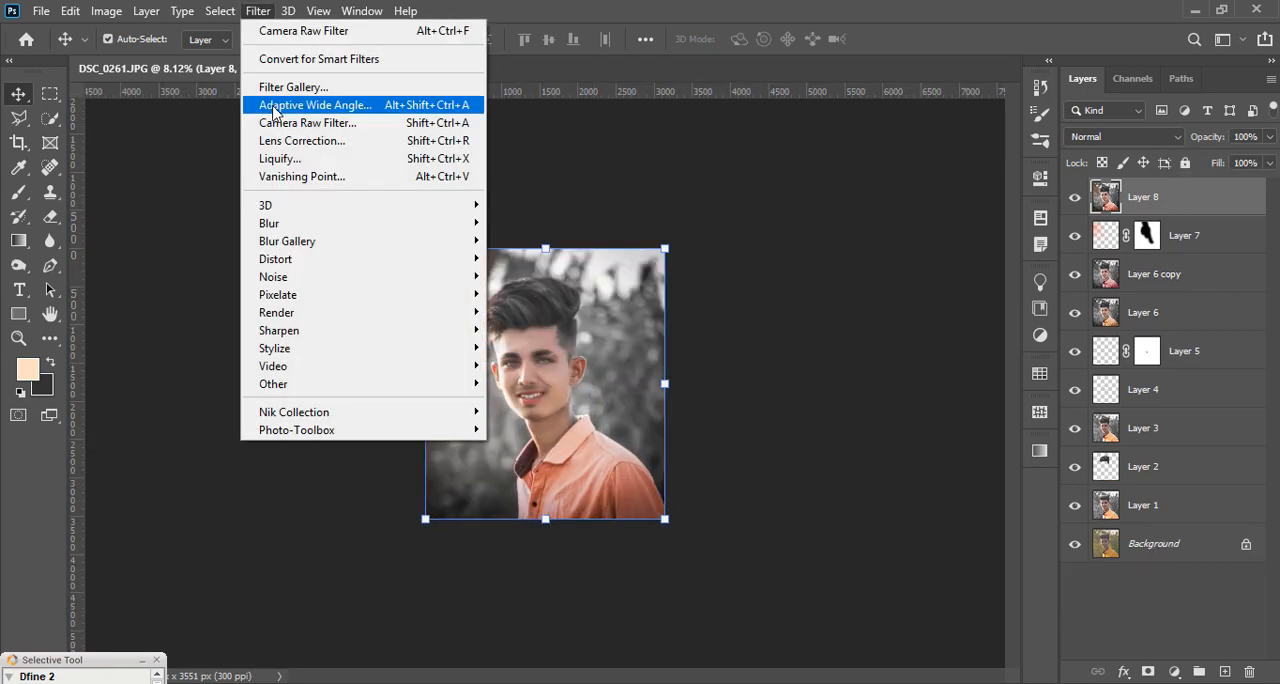
click(310, 123)
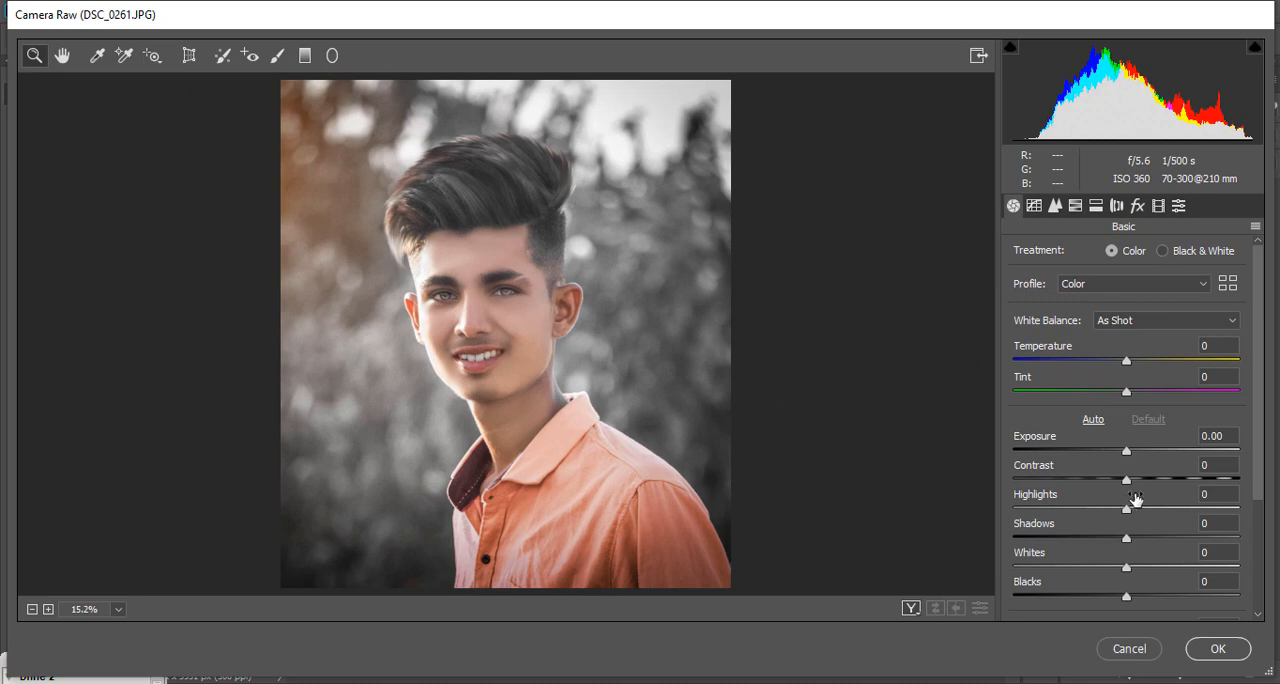
mouse_move(1127, 480)
mouse_down()
mouse_move(1146, 476)
mouse_move(1136, 483)
mouse_up()
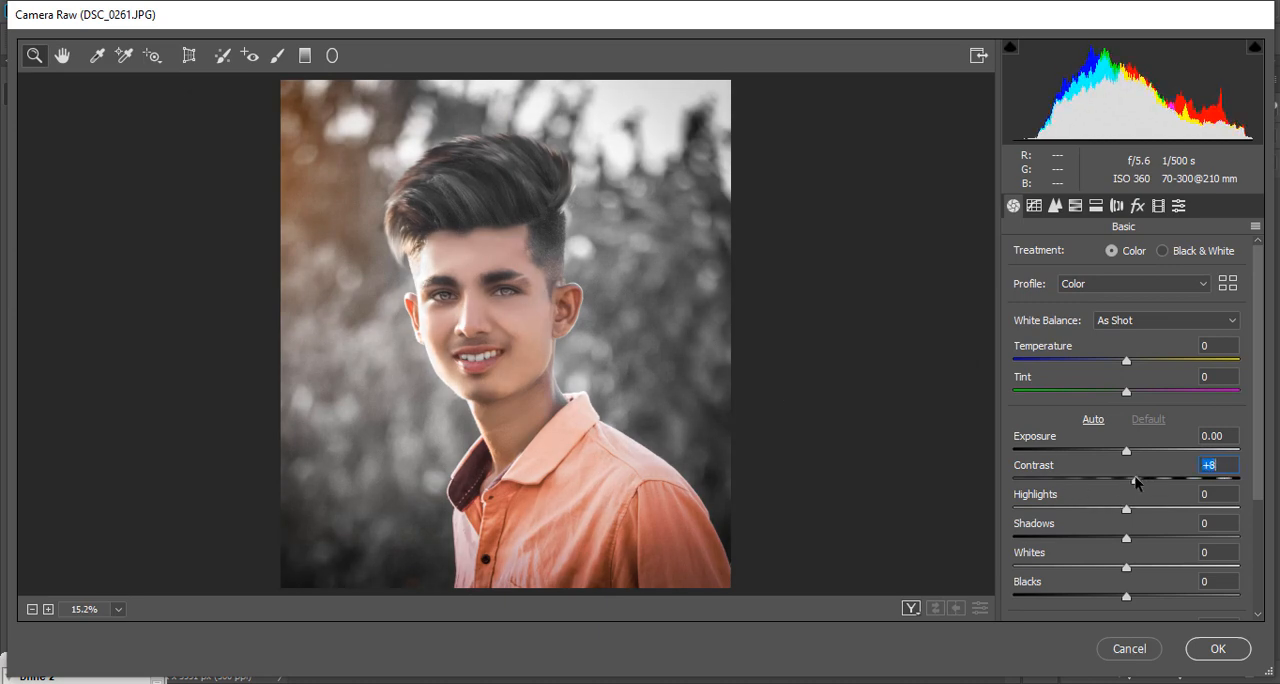
click(1055, 205)
drag(1014, 282, 1057, 281)
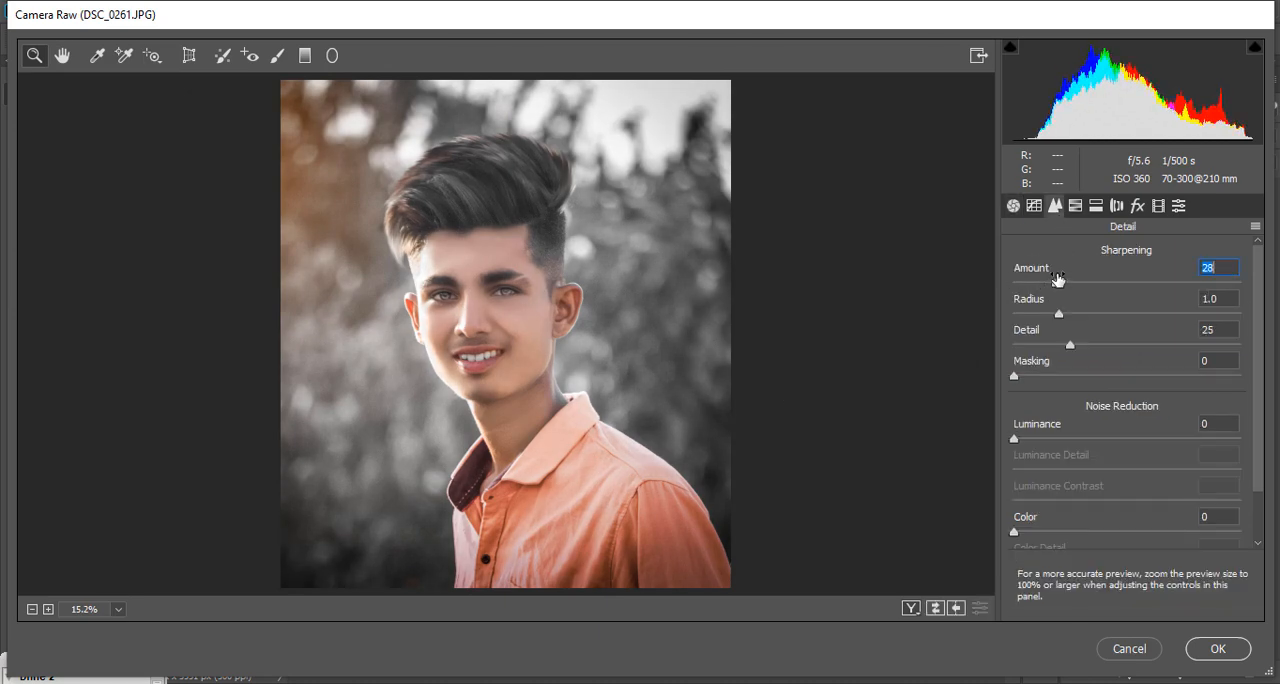
Step: Set Clarity to +12, Shadows to +13 and luminance noise reduction to 9 in the Camera Raw grade
click(1013, 205)
scroll(1141, 553, down, 3)
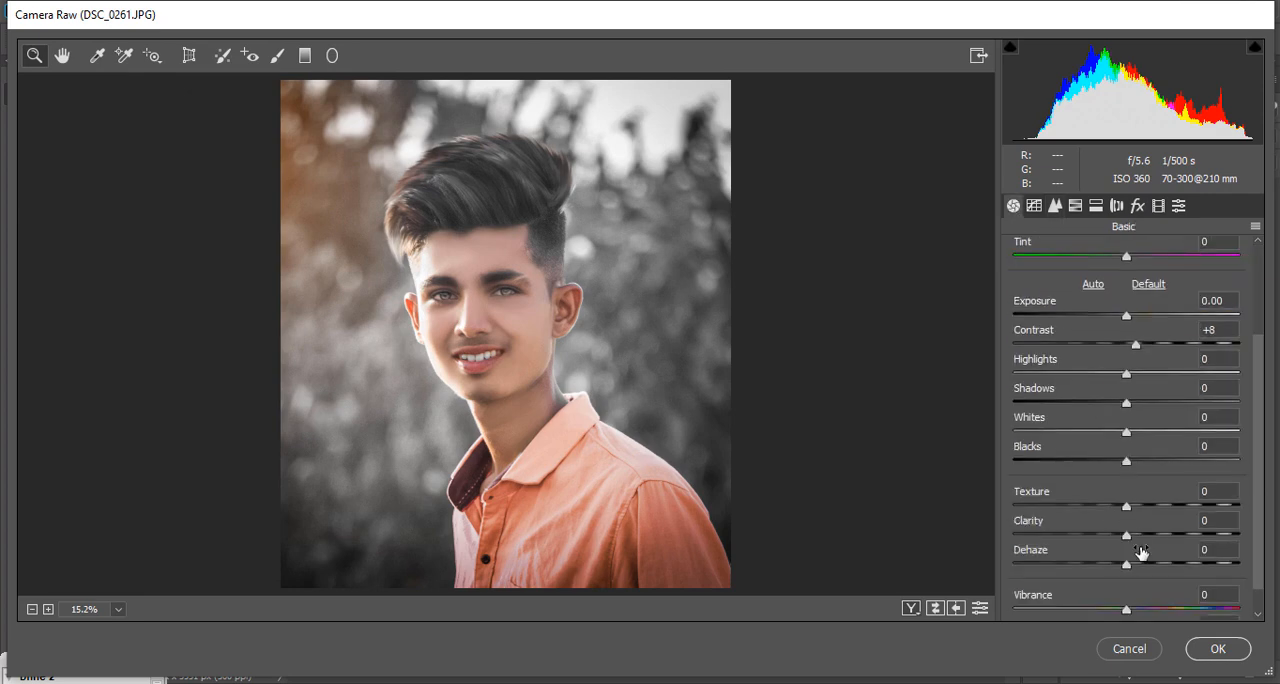
drag(1139, 531, 1140, 497)
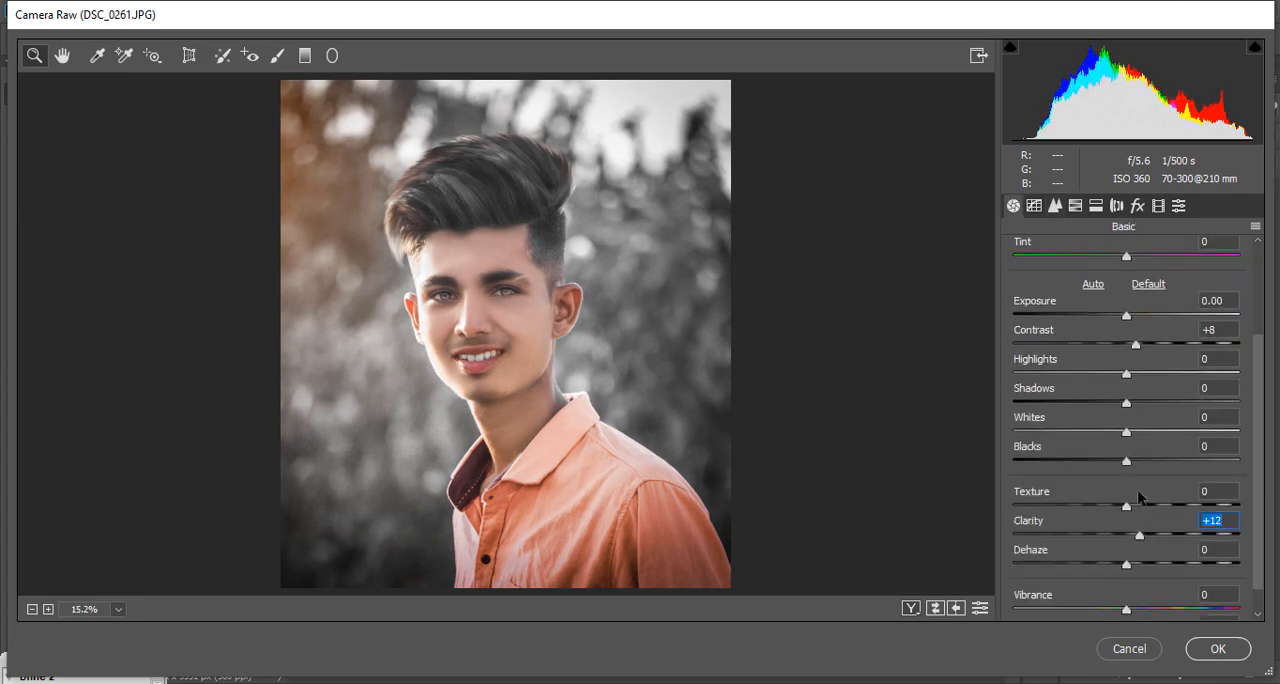
mouse_move(1135, 403)
mouse_down()
mouse_move(1157, 402)
mouse_move(1139, 398)
mouse_up()
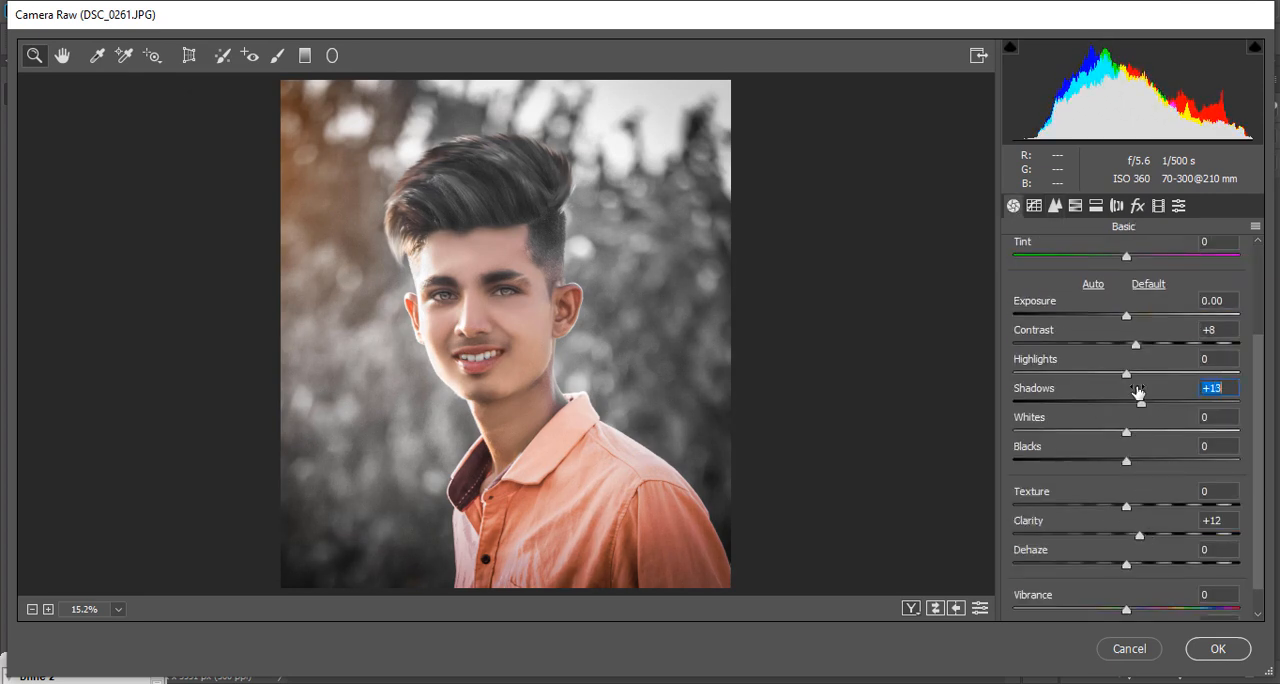
click(1064, 206)
drag(1034, 437, 1049, 434)
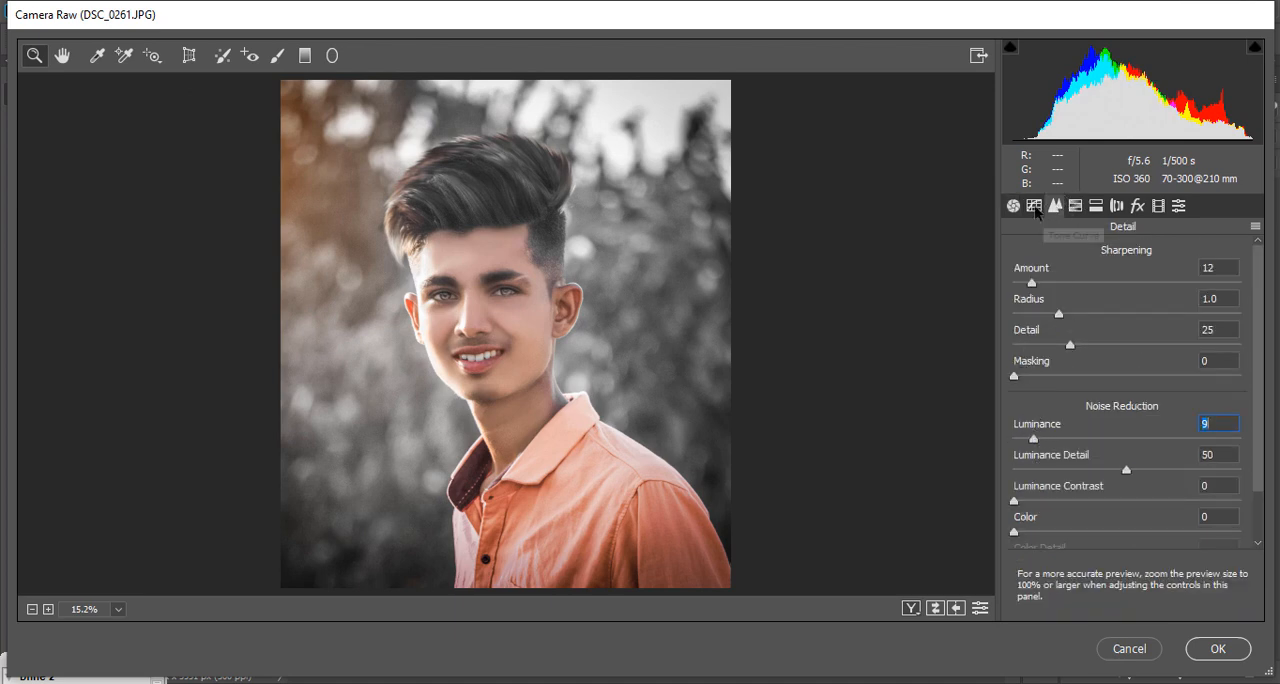
Step: Preview the creative and user presets, choose ae2k19 (15) and apply the Camera Raw grade to Layer 8
click(1179, 206)
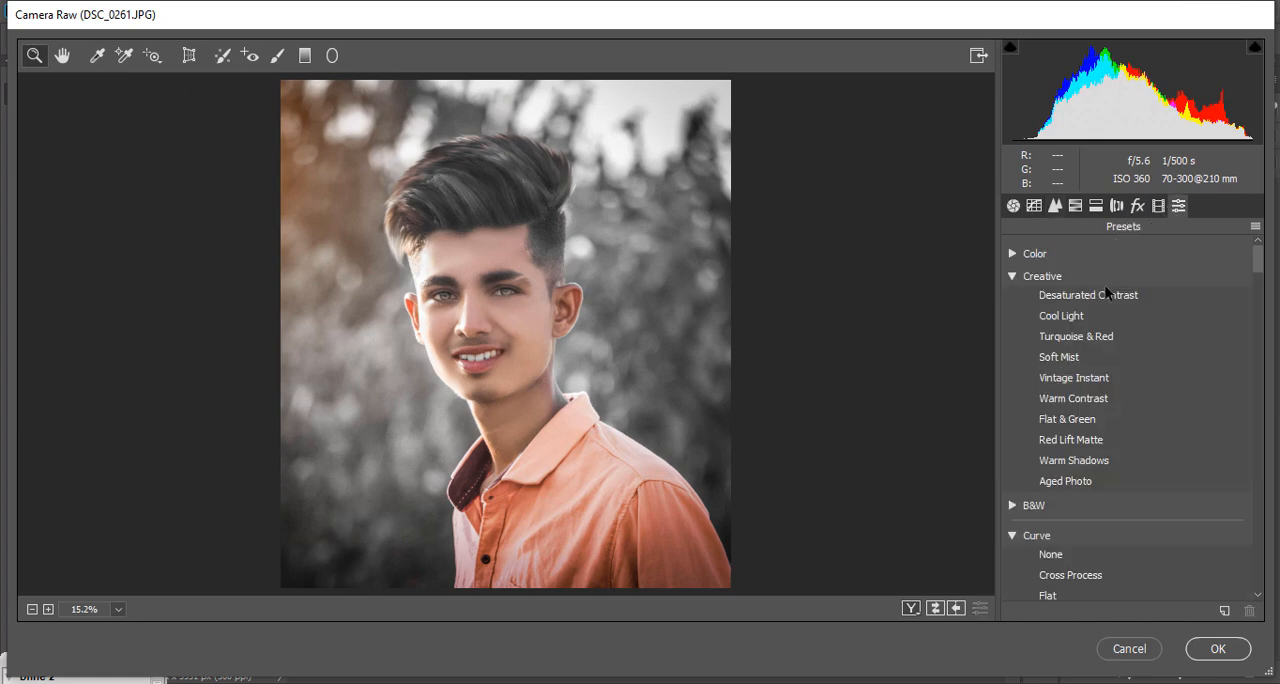
scroll(1099, 470, down, 5)
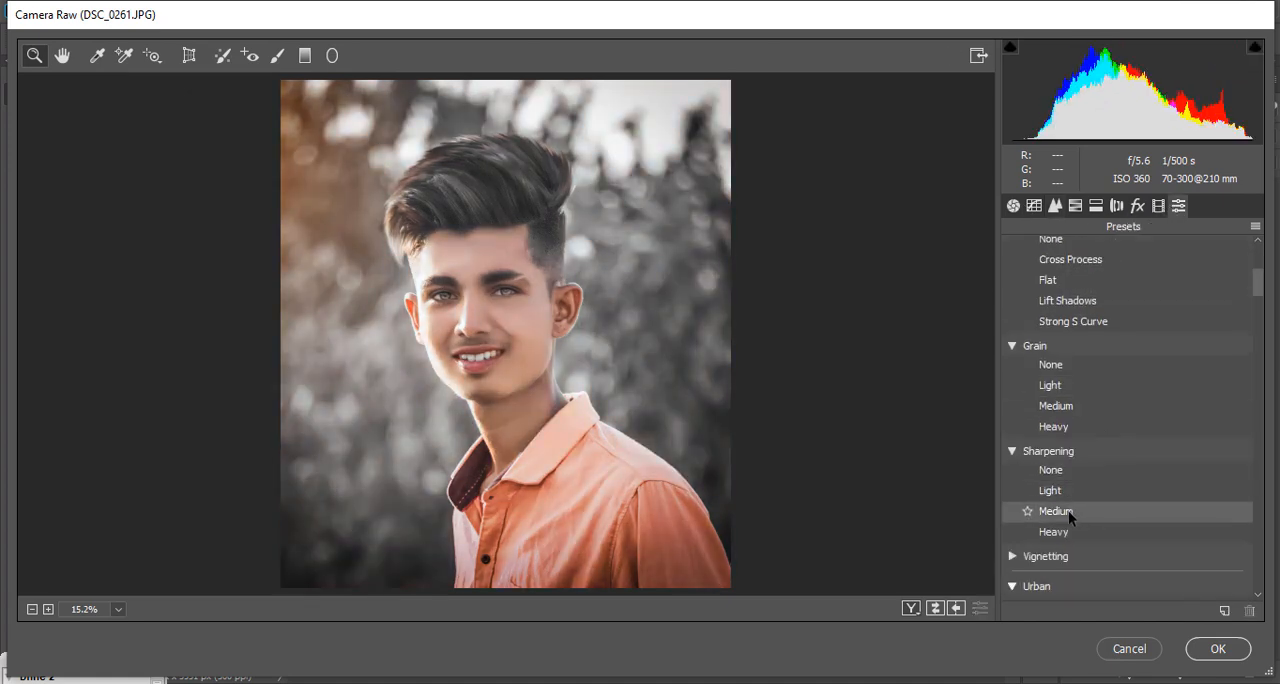
scroll(1072, 505, down, 2)
scroll(1080, 489, down, 4)
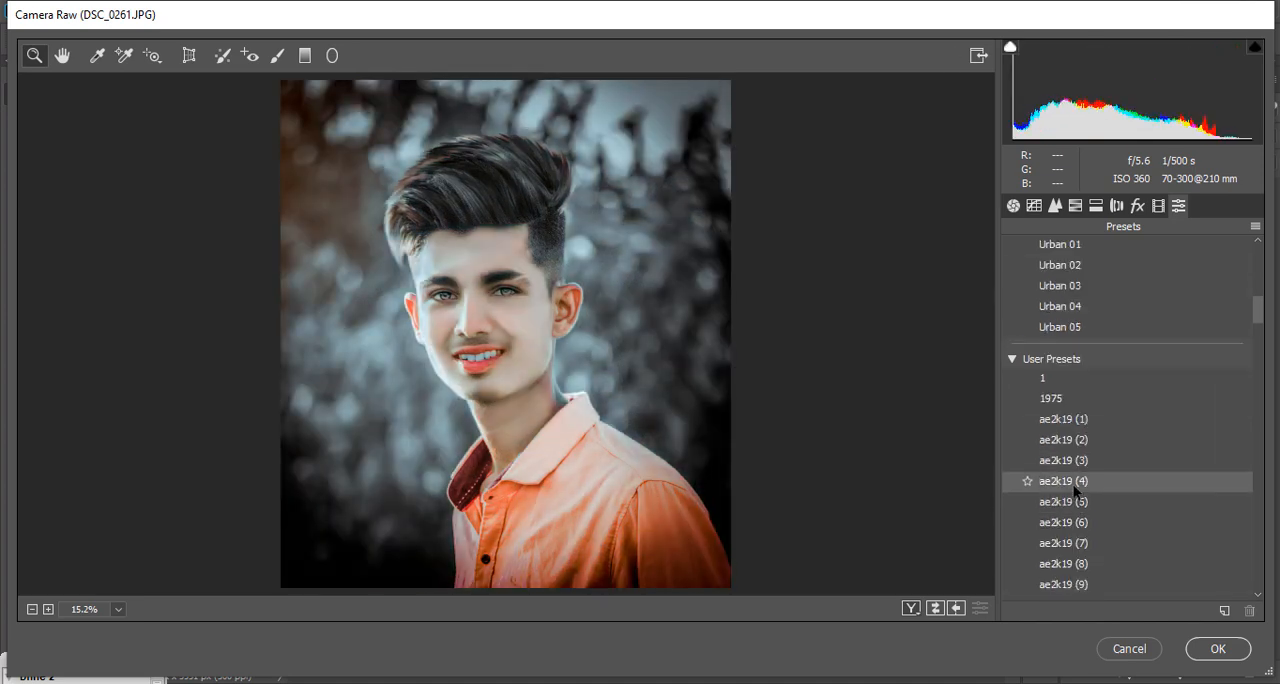
scroll(1079, 520, down, 1)
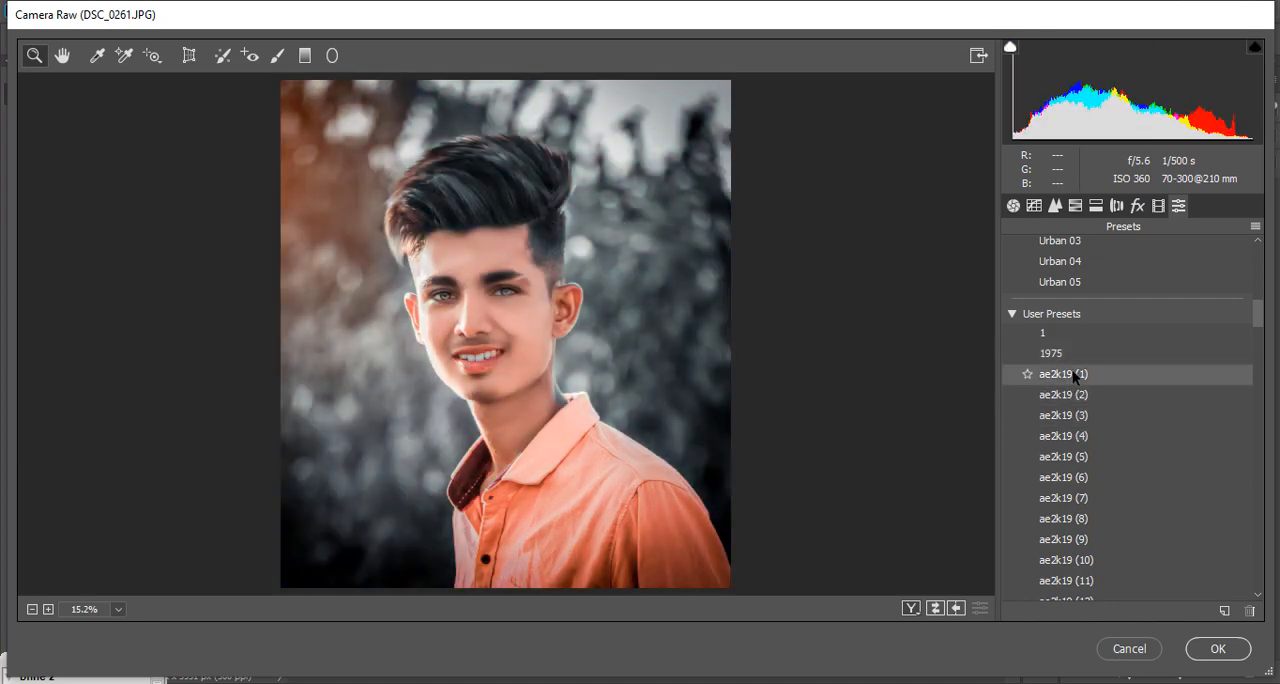
scroll(1085, 480, down, 3)
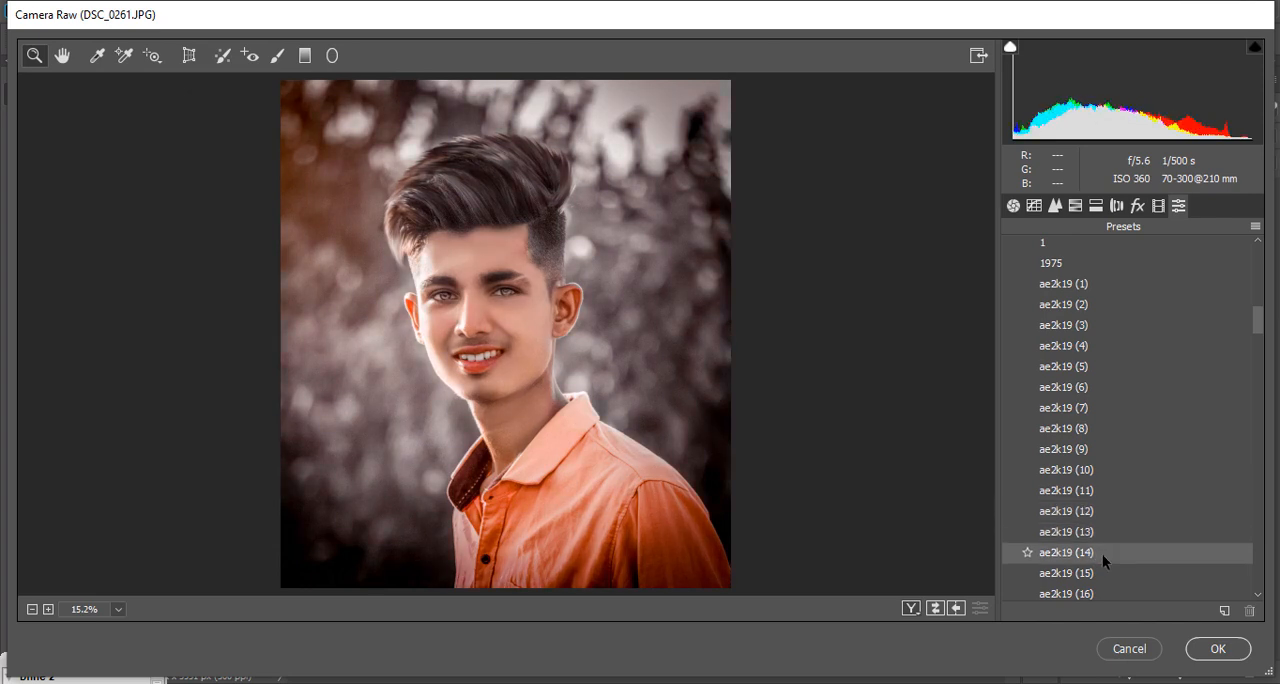
scroll(1100, 540, down, 2)
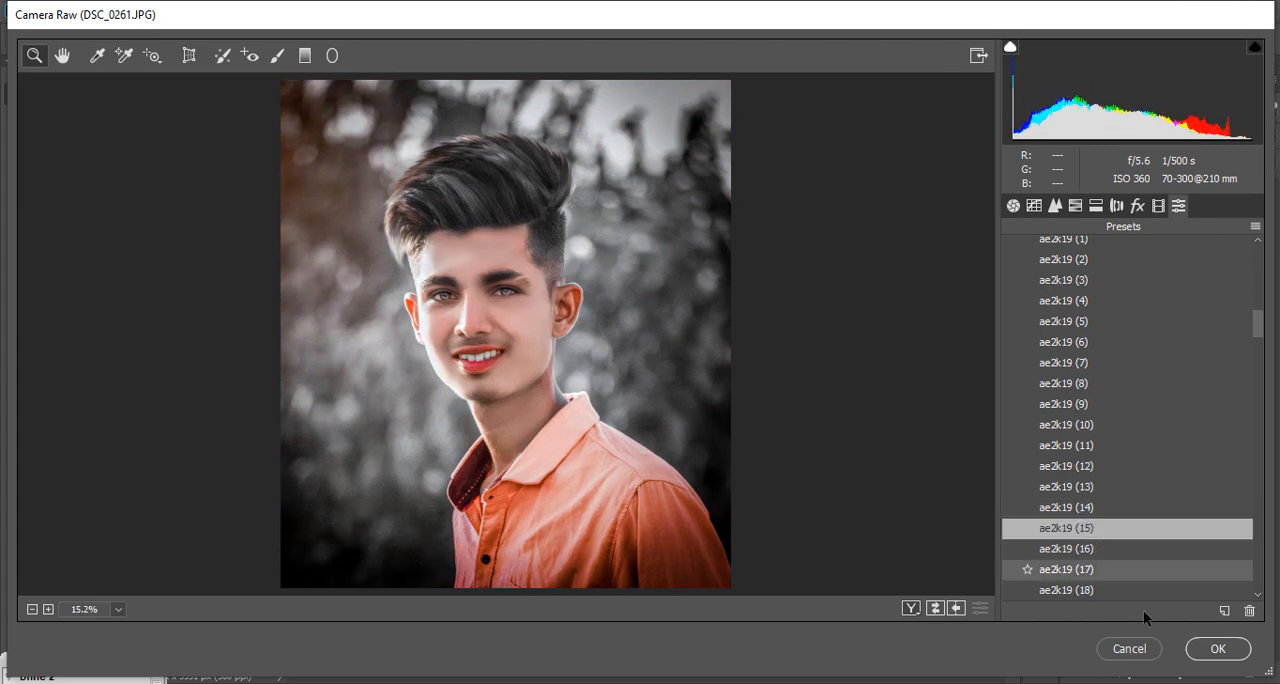
click(1217, 648)
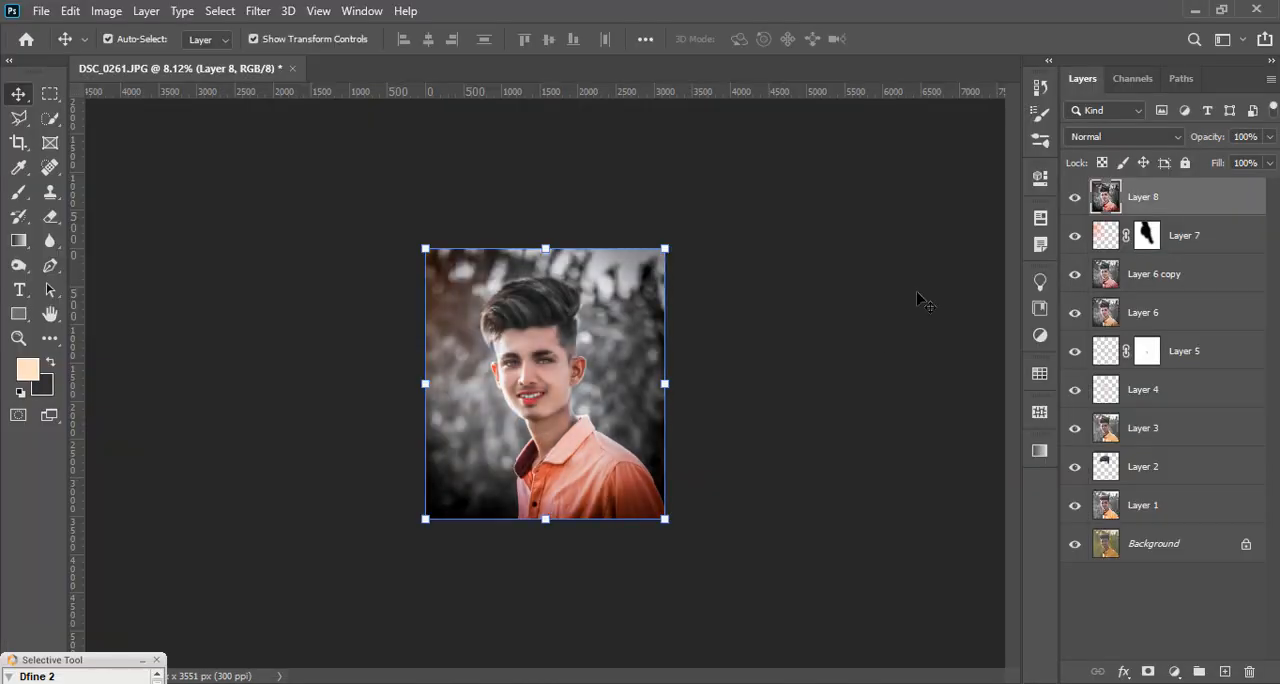
Step: Lower the opacity of Layer 8 to 66% and compare the portrait with the layer hidden and shown
scroll(545, 370, up, 5)
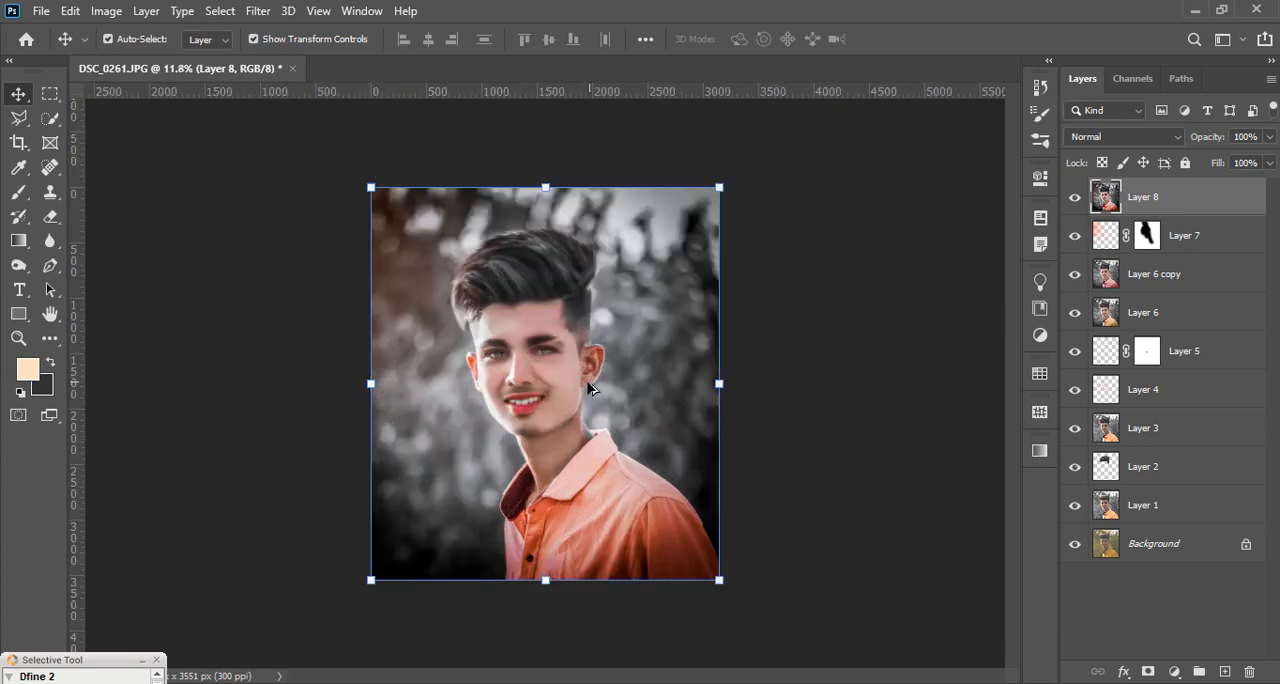
key(ctrl+0)
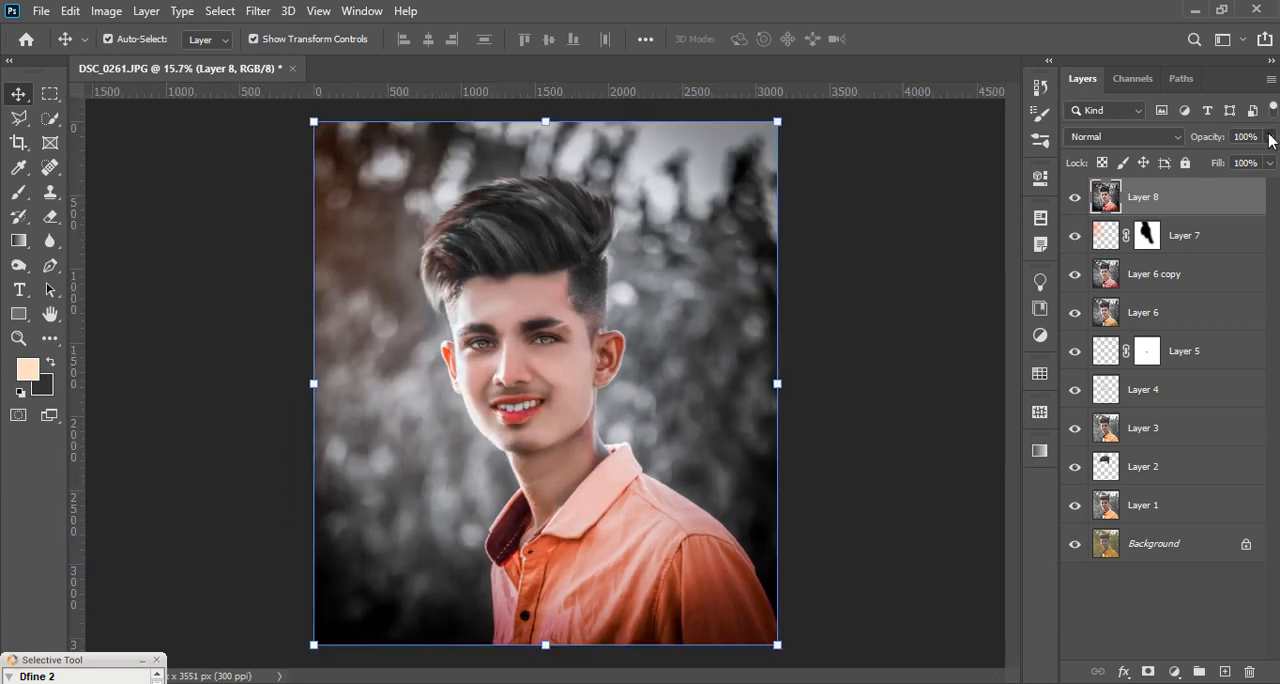
drag(1270, 138, 1238, 165)
scroll(446, 318, down, 2)
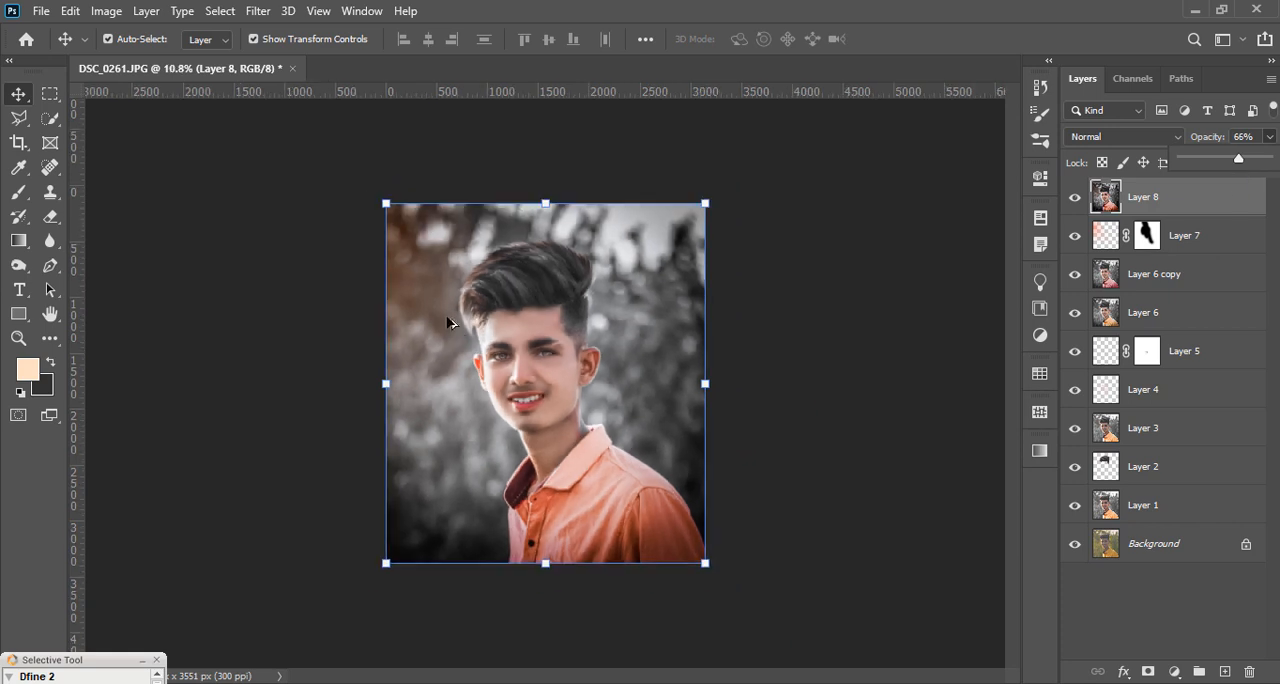
click(764, 442)
scroll(568, 388, up, 1)
click(1146, 200)
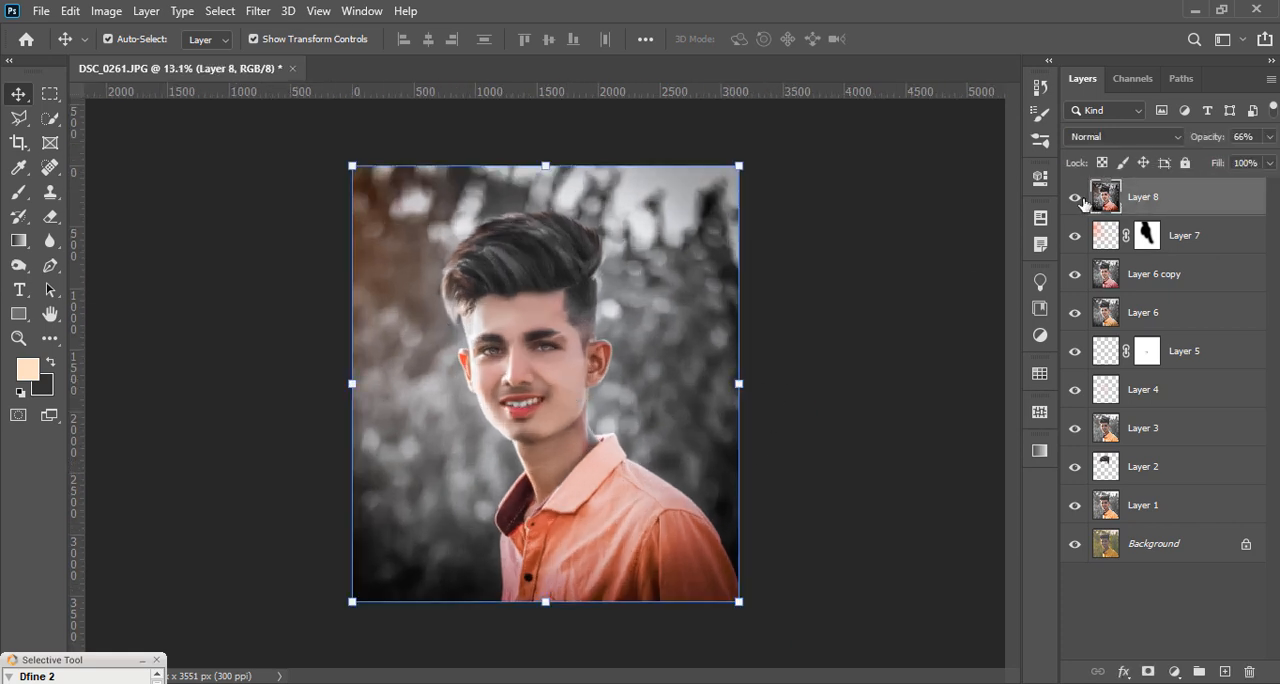
click(1075, 199)
click(1075, 199)
Step: Stamp all visible layers into a new layer above Layer 8 and fine-tune its oranges' luminance with the Camera Raw HSL adjustments
key(ctrl+shift+alt+e)
click(258, 11)
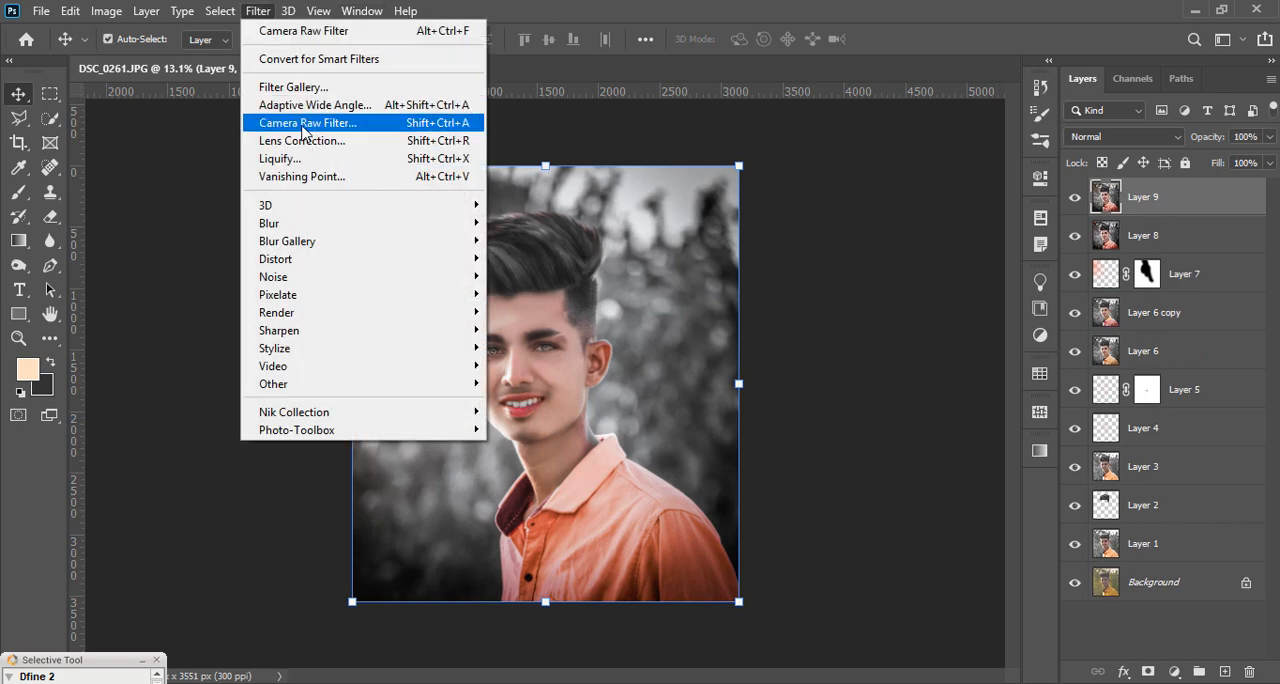
click(305, 123)
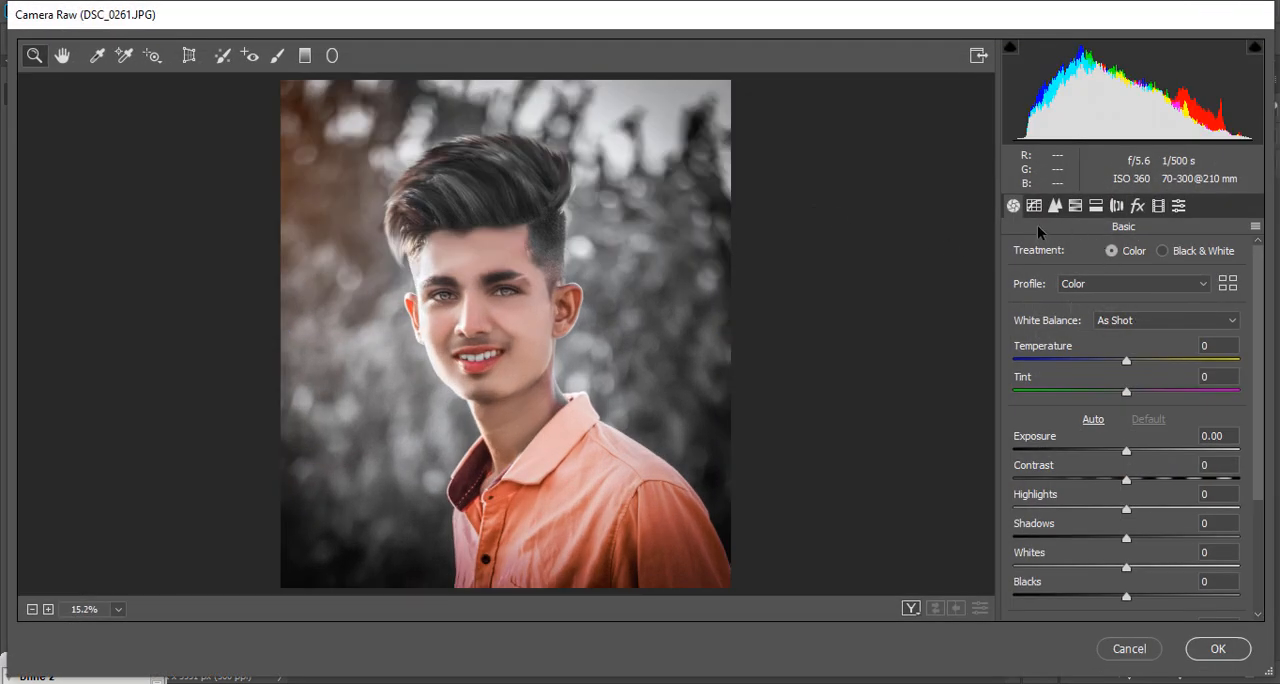
click(1075, 205)
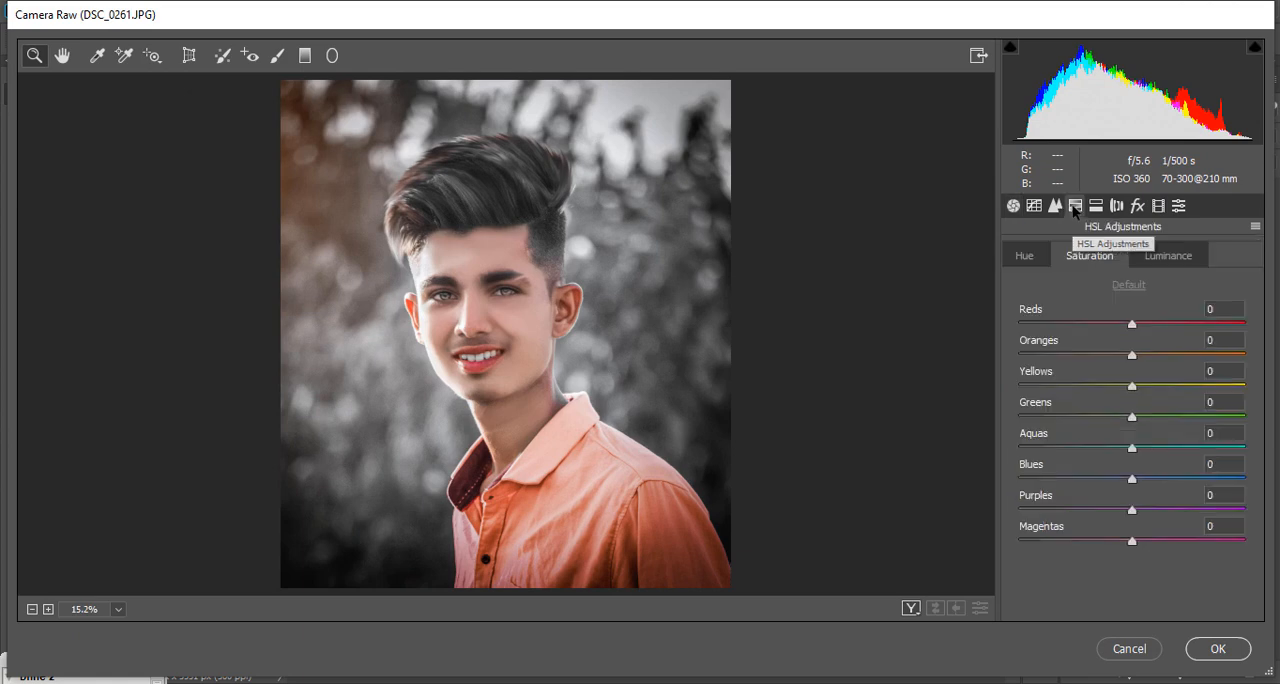
click(1160, 257)
drag(1133, 354, 1130, 323)
click(1091, 256)
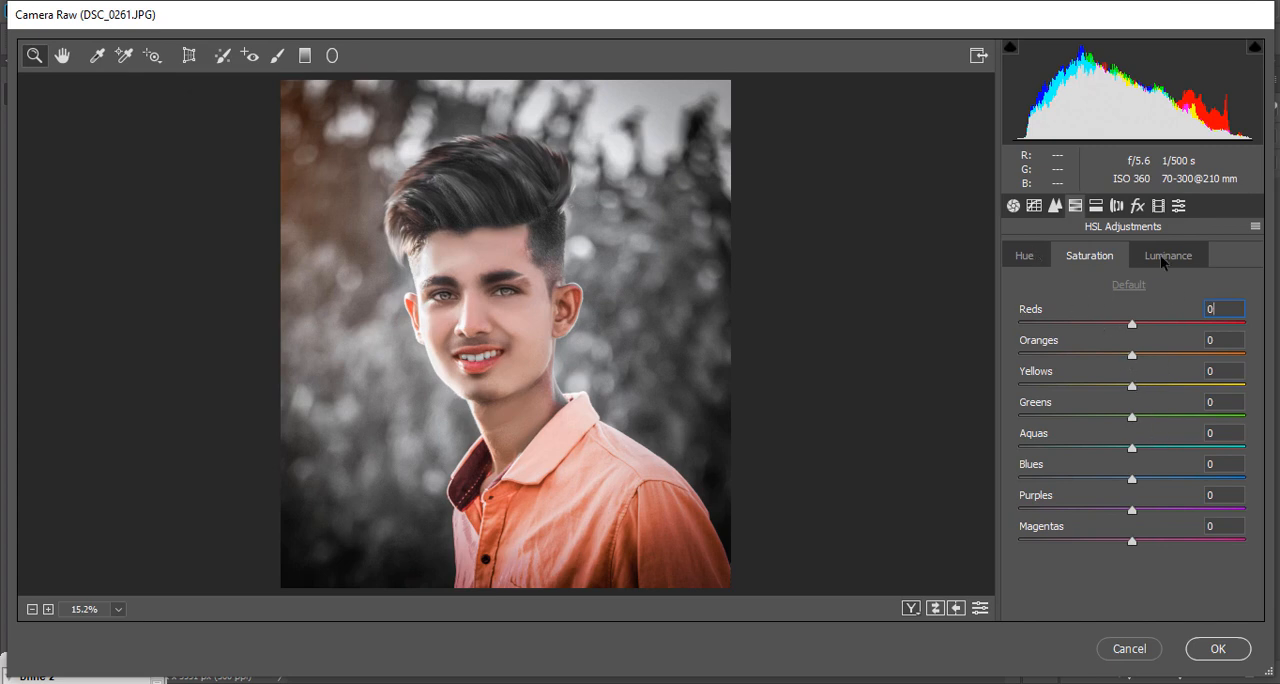
Step: Split-tone the shadows with hue 80 and saturation 3, and apply the Camera Raw grade to Layer 9
click(1155, 206)
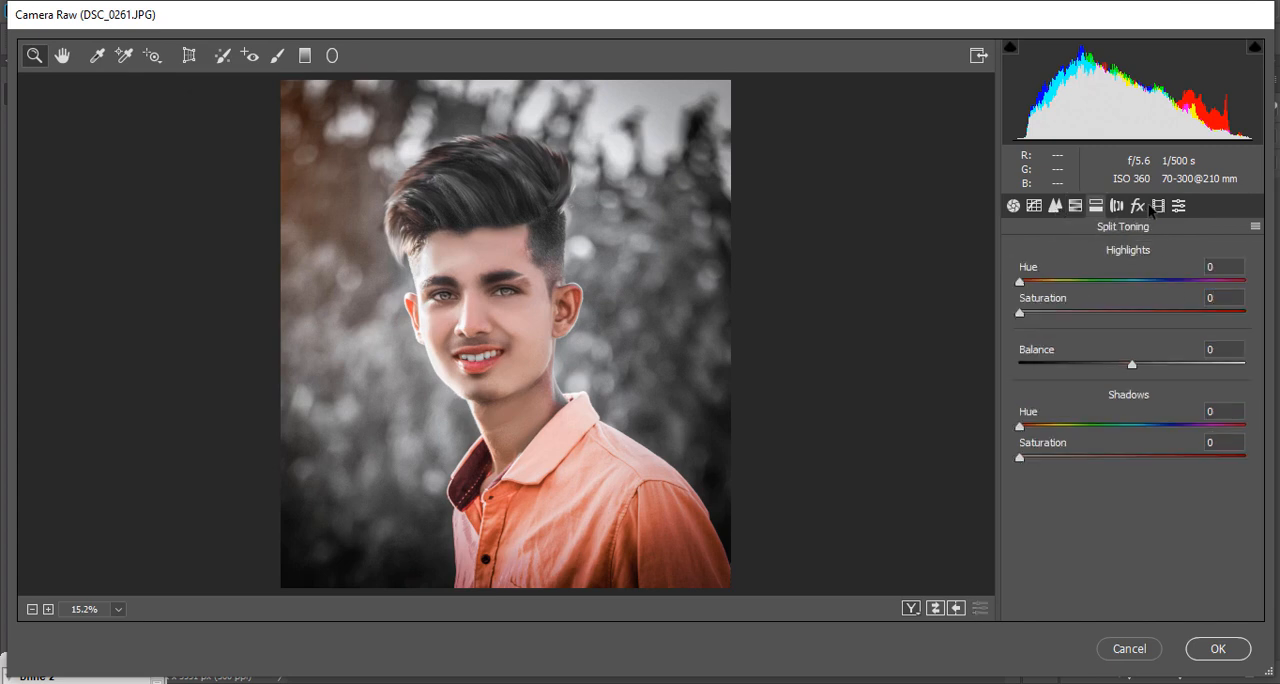
mouse_move(1028, 457)
mouse_down()
mouse_move(1043, 460)
mouse_move(1031, 460)
mouse_move(1069, 432)
mouse_move(1026, 464)
mouse_up()
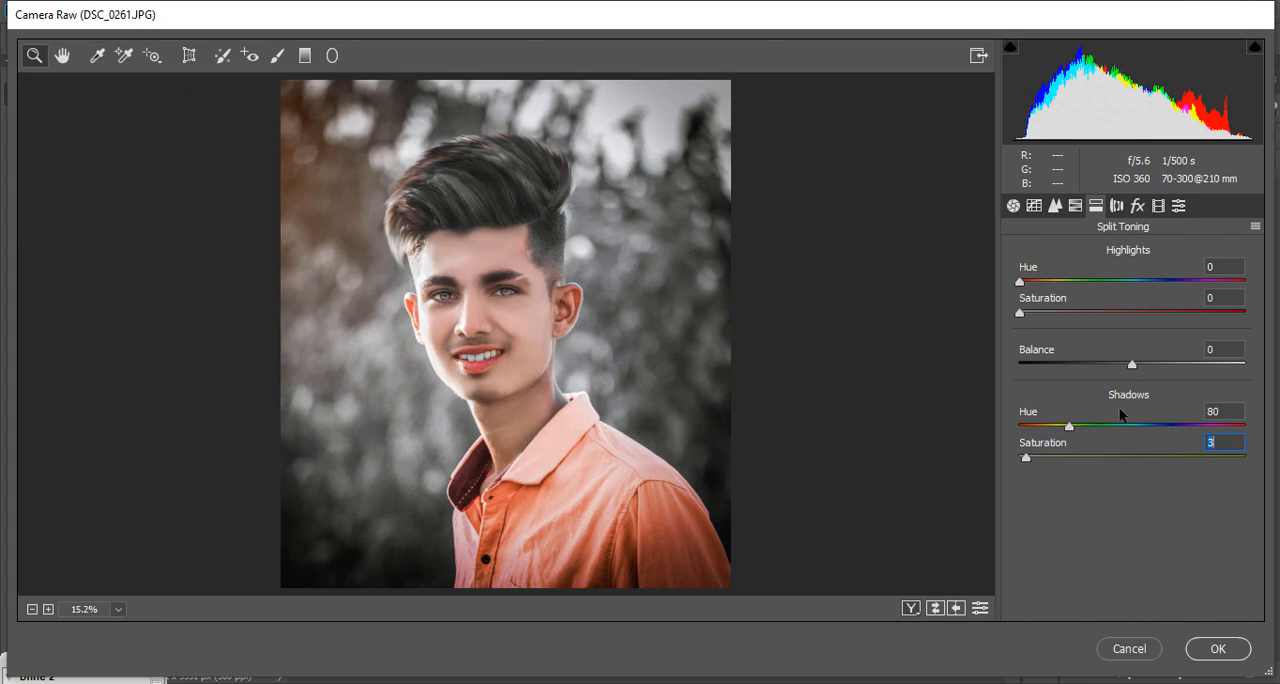
click(1224, 642)
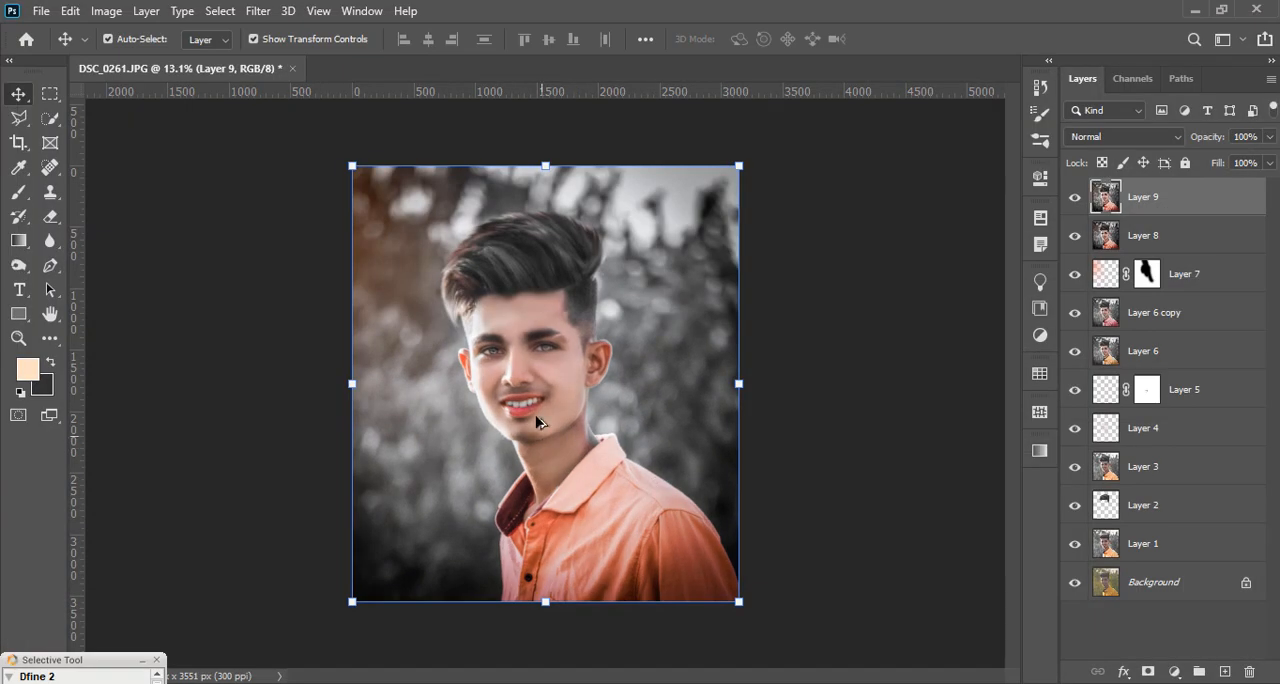
Step: Duplicate Layer 9 and apply the Oil Paint filter to the copy with adjusted stylization and cleanliness
scroll(535, 415, up, 2)
scroll(491, 287, down, 1)
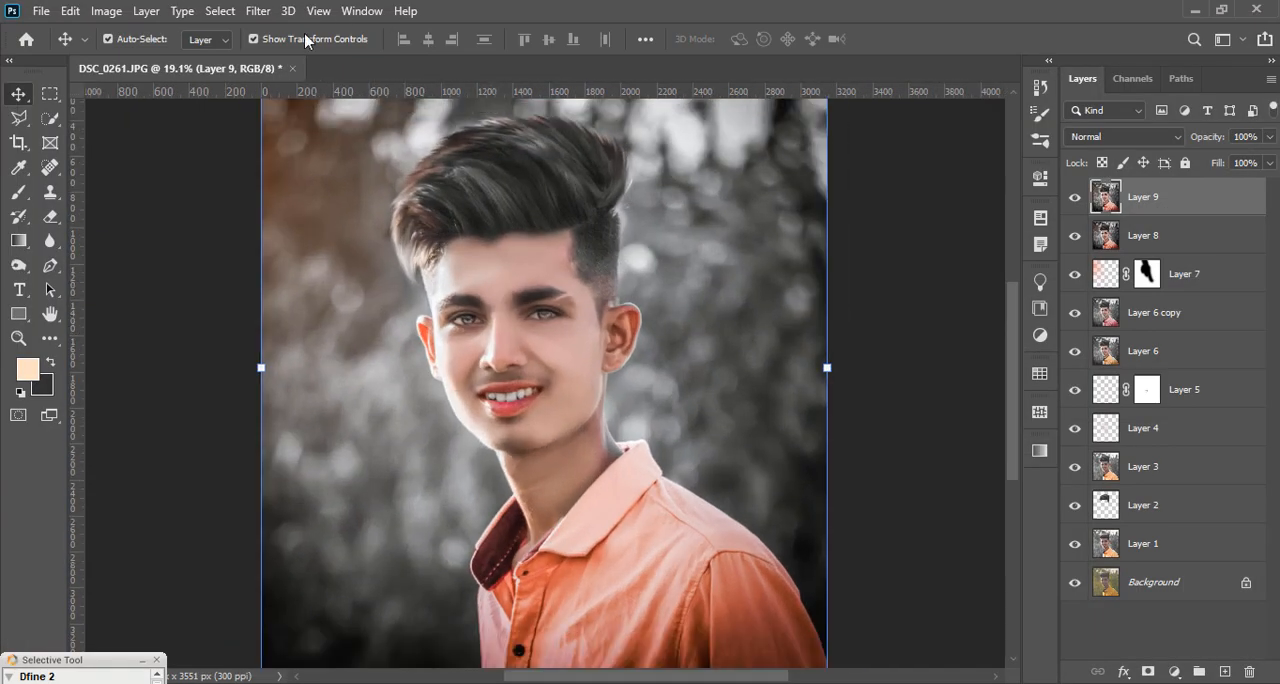
key(ctrl+j)
click(258, 11)
mouse_move(343, 350)
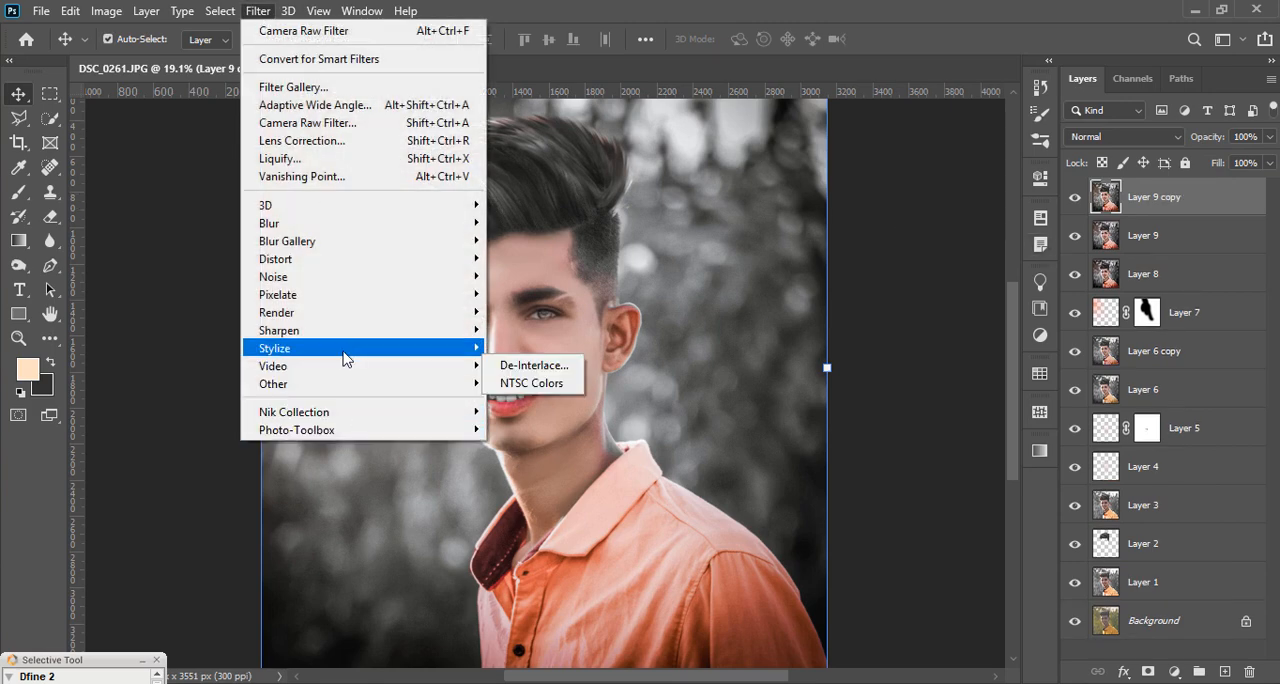
click(525, 418)
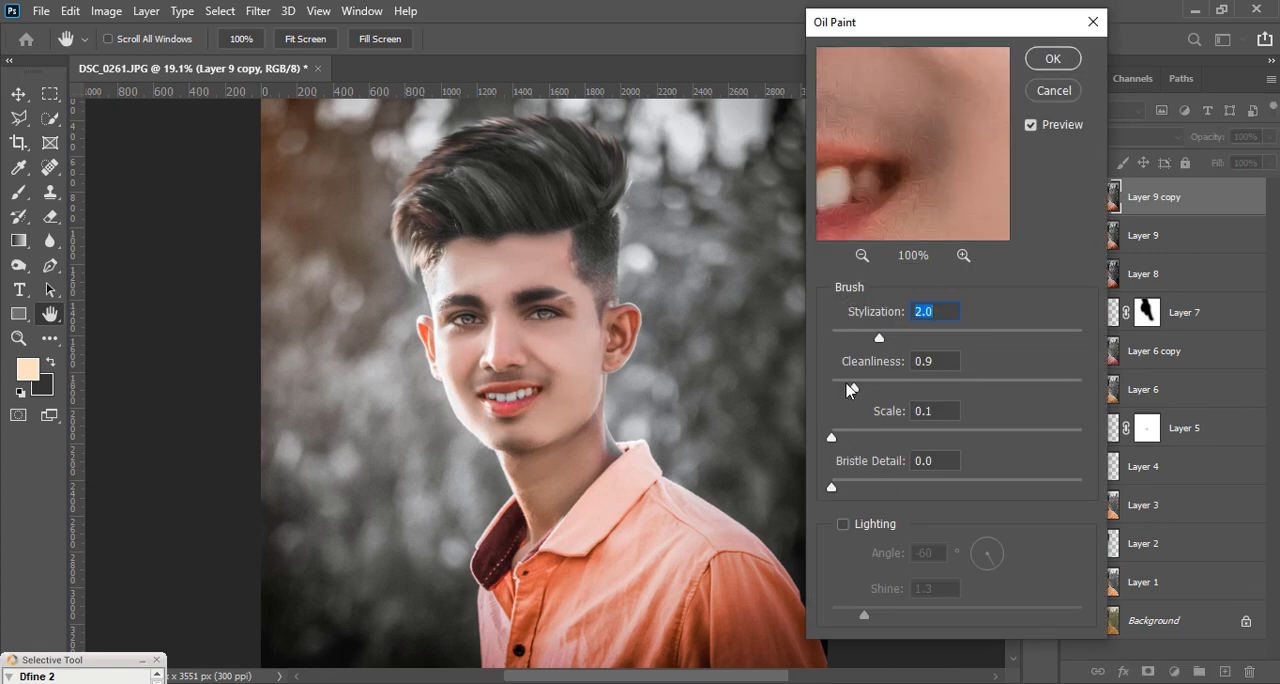
drag(848, 389, 801, 357)
drag(855, 388, 866, 388)
drag(946, 339, 932, 340)
click(1047, 64)
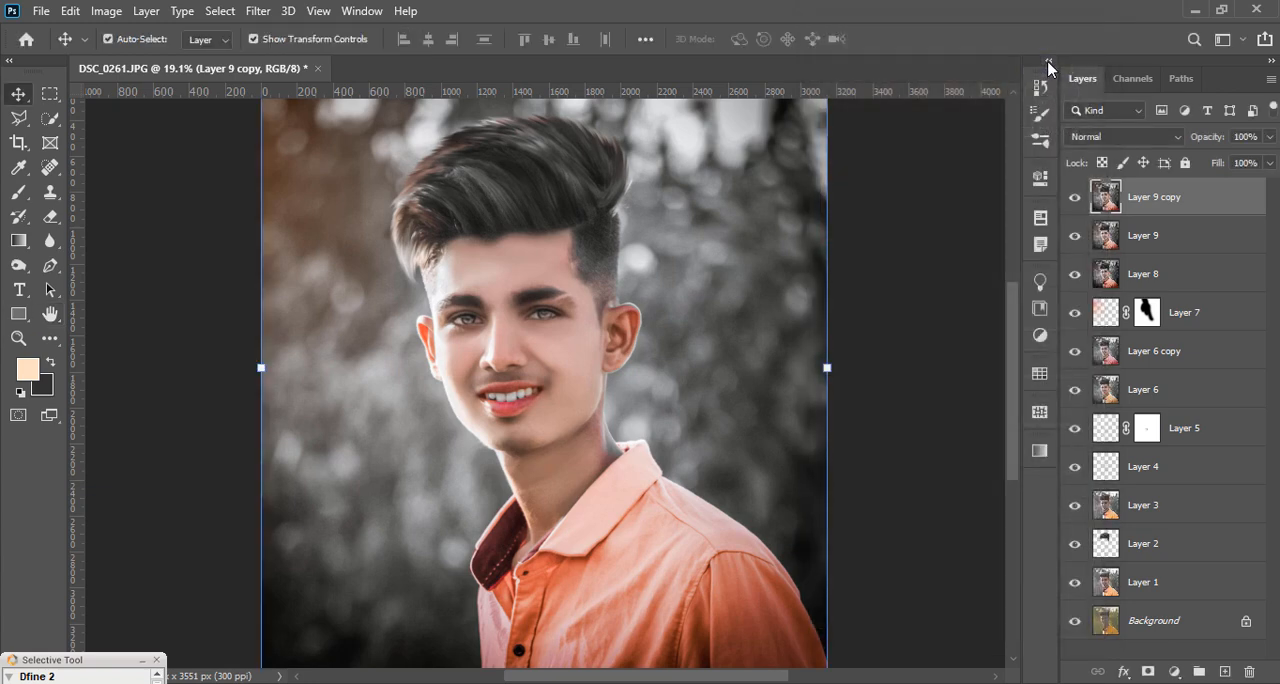
Step: Compare the oil paint effect, add a white mask to Layer 9 copy and paint black over both eyes with a soft 600 px brush
scroll(543, 337, up, 3)
scroll(430, 362, down, 4)
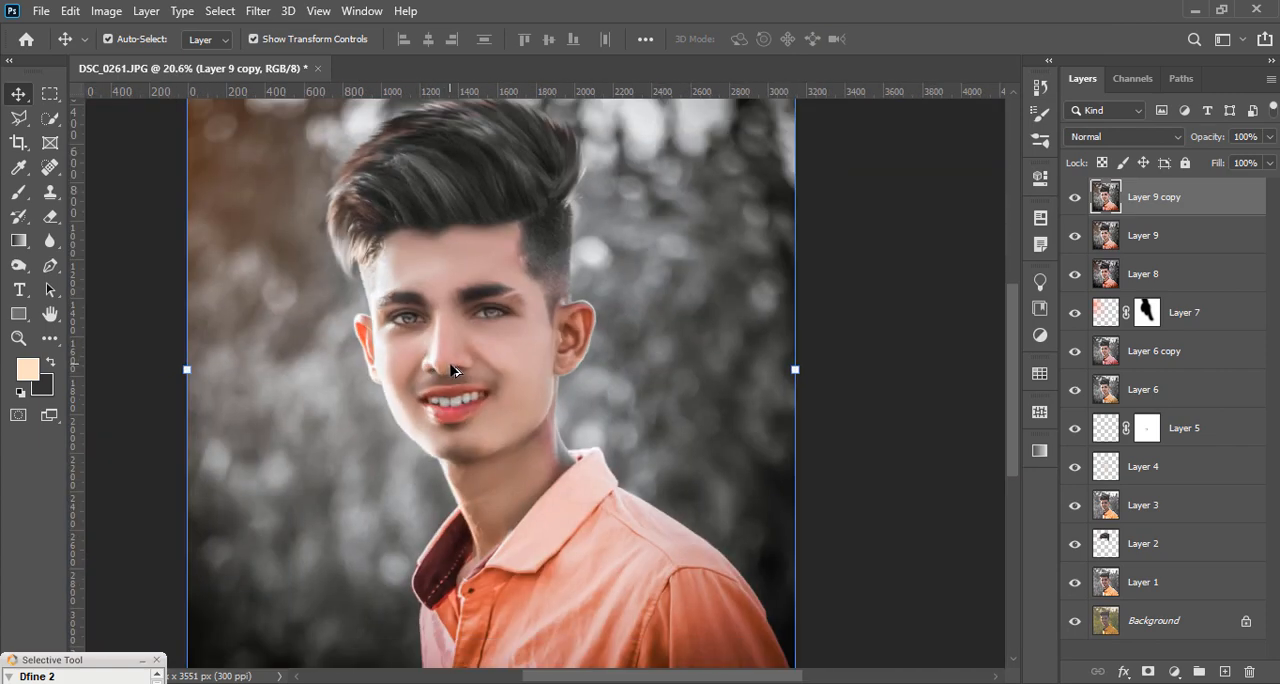
scroll(575, 370, up, 2)
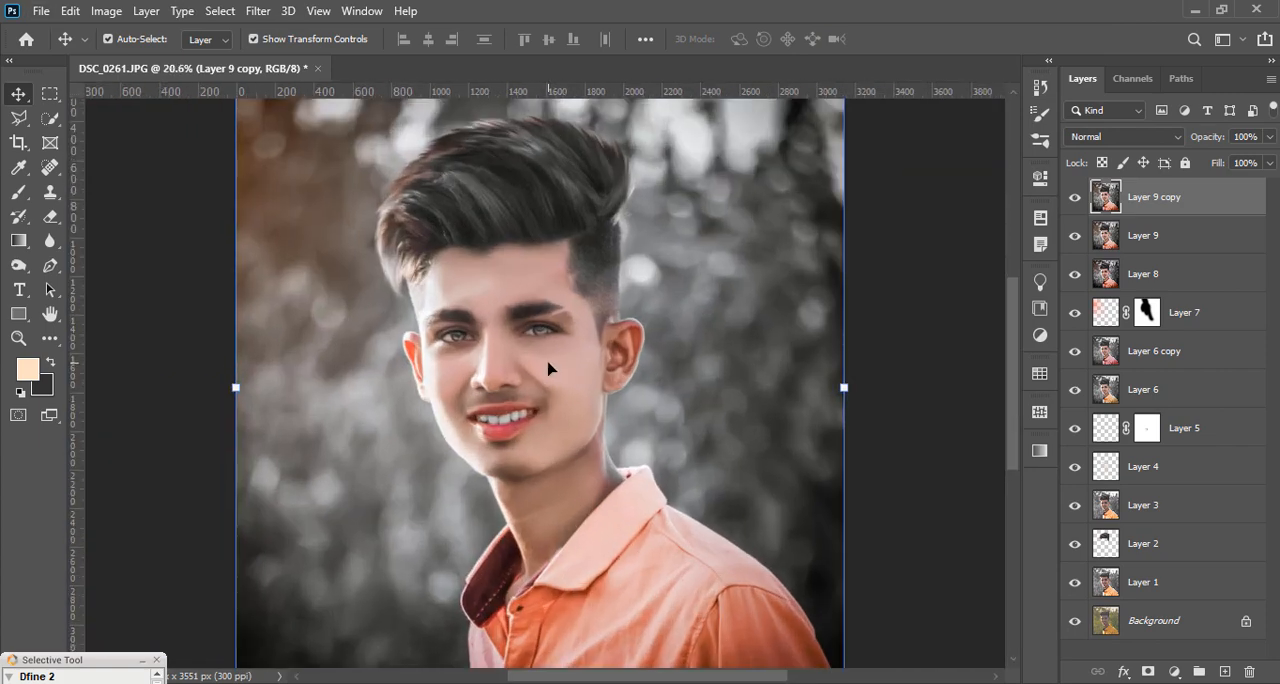
click(1076, 200)
click(1076, 200)
click(1148, 671)
click(19, 192)
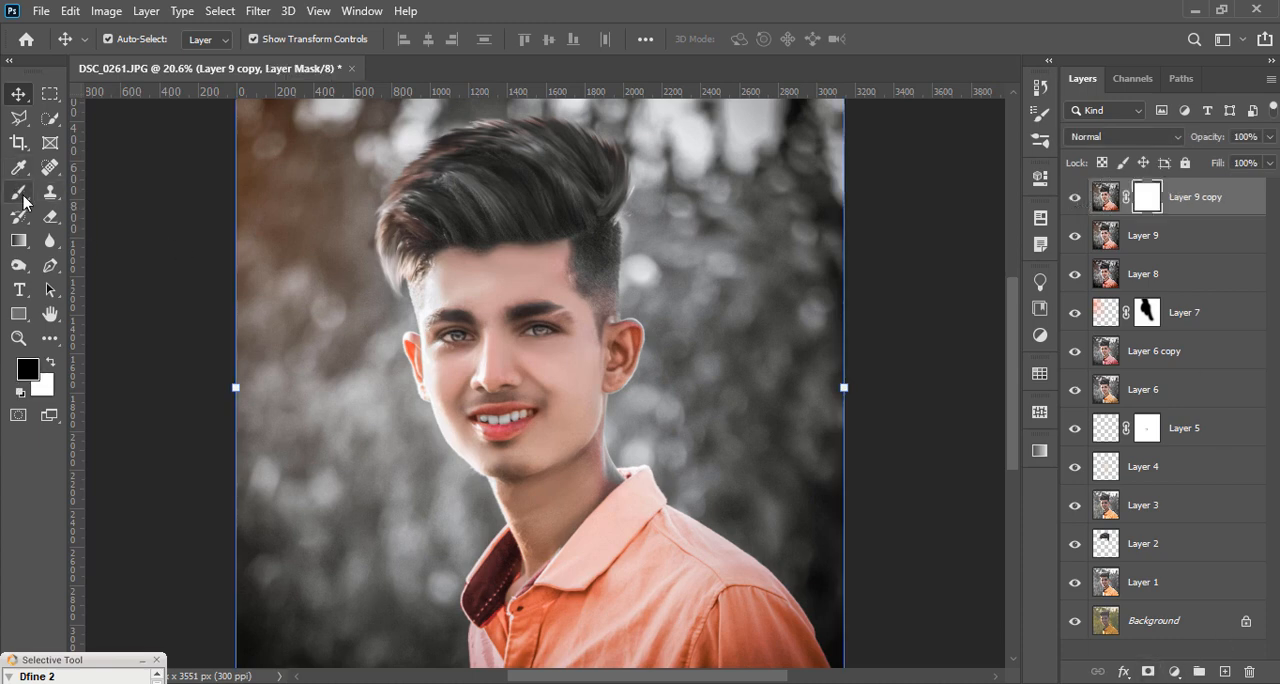
scroll(492, 344, up, 2)
click(463, 333)
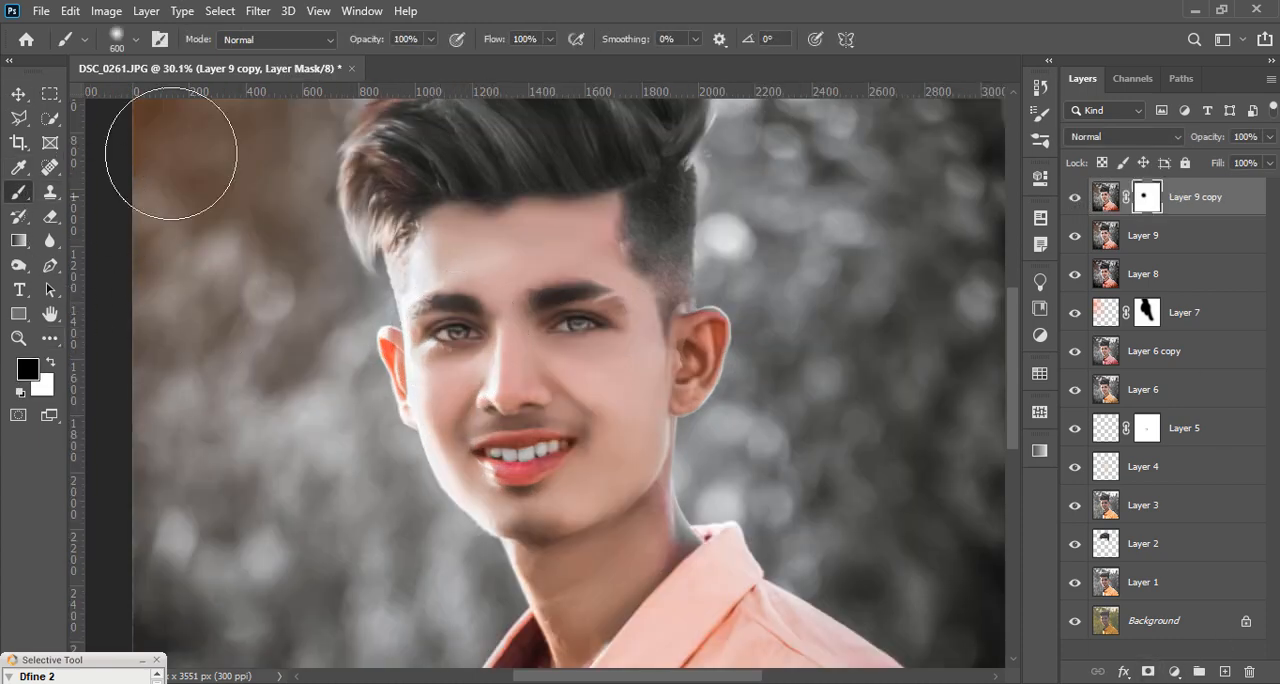
click(600, 312)
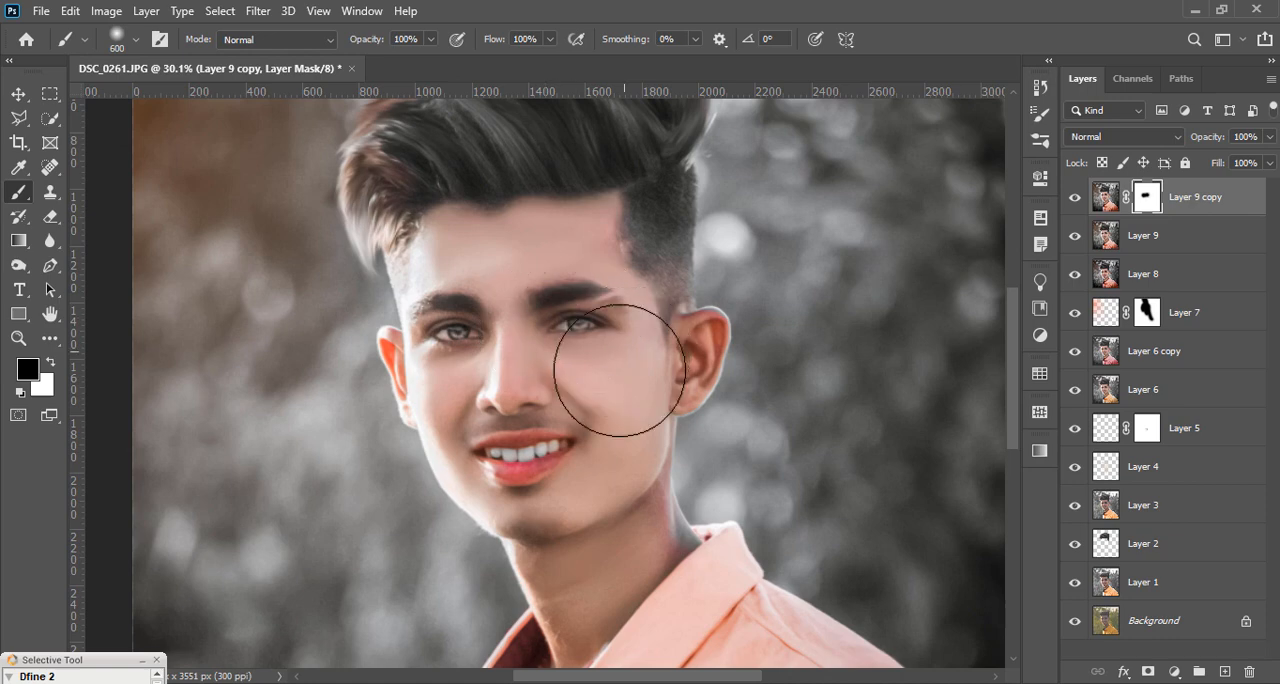
Step: Paint black on the Layer 9 copy mask over the cheeks, mouth, ears, neck and shirt to hide the oil paint effect there
drag(619, 371, 616, 402)
drag(501, 439, 520, 434)
click(384, 361)
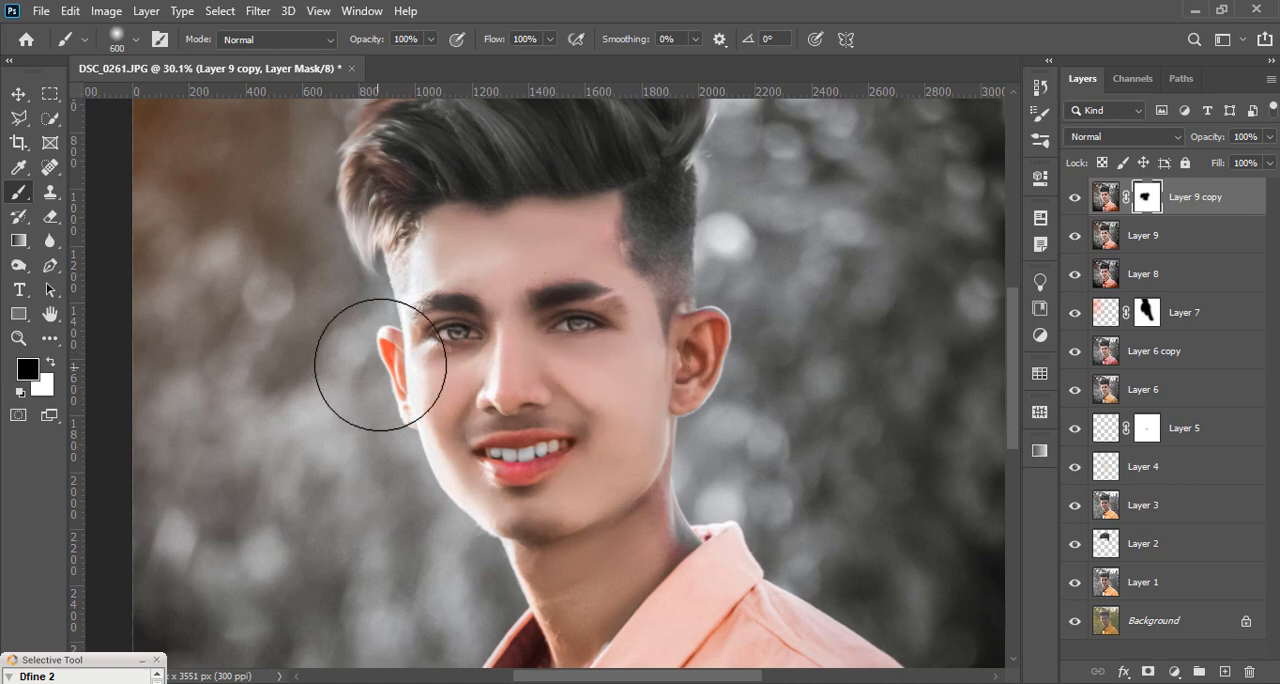
click(696, 348)
scroll(493, 336, down, 5)
mouse_move(600, 546)
mouse_down()
mouse_move(522, 601)
mouse_move(506, 530)
mouse_up()
scroll(494, 402, down, 4)
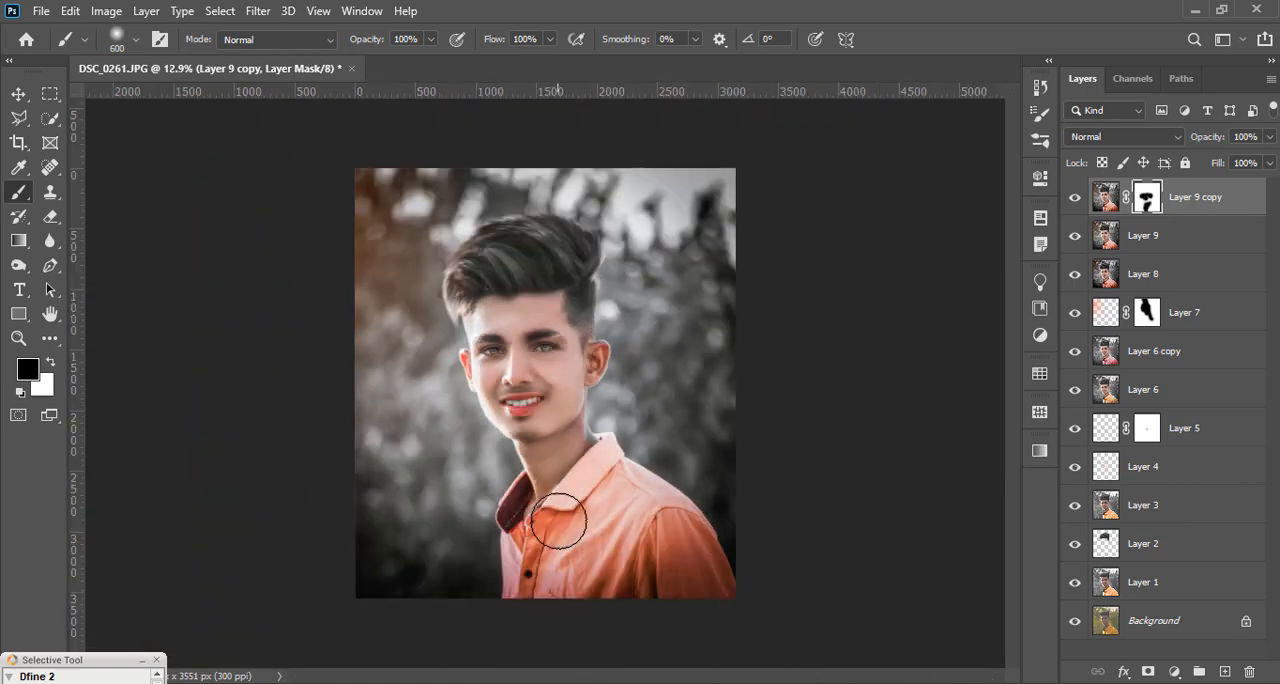
mouse_move(603, 460)
mouse_down()
mouse_move(634, 531)
mouse_move(718, 619)
mouse_move(632, 478)
mouse_up()
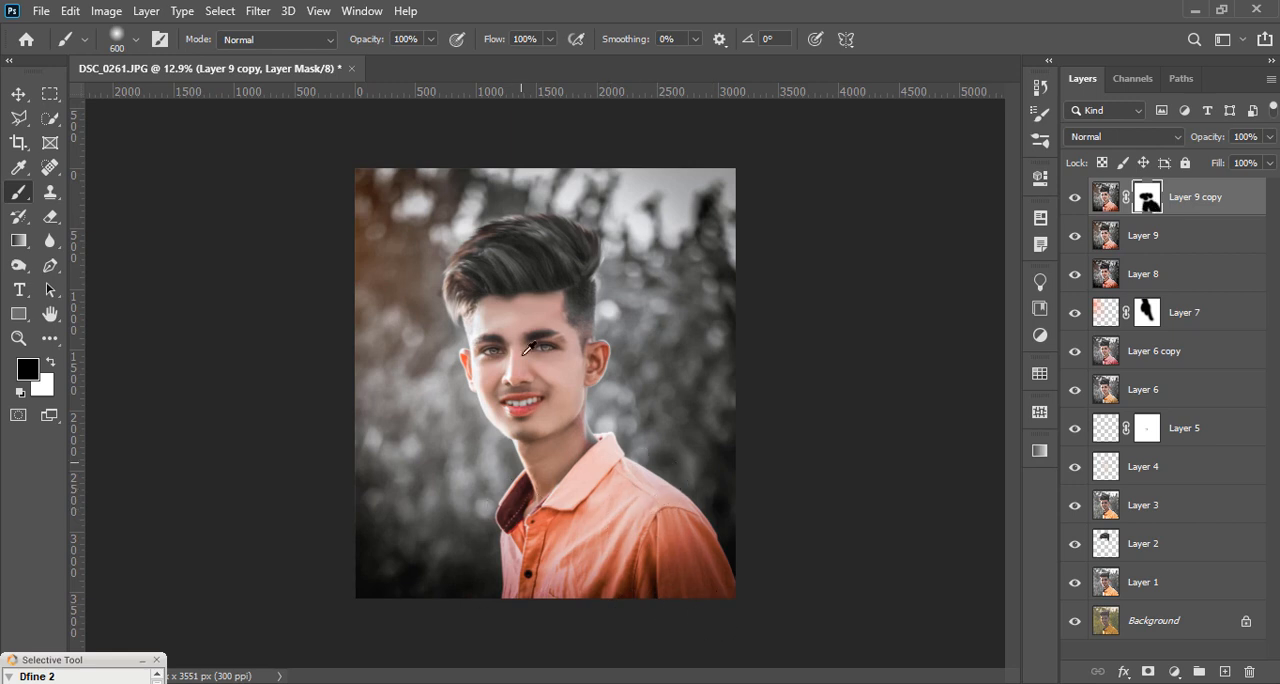
scroll(527, 347, up, 3)
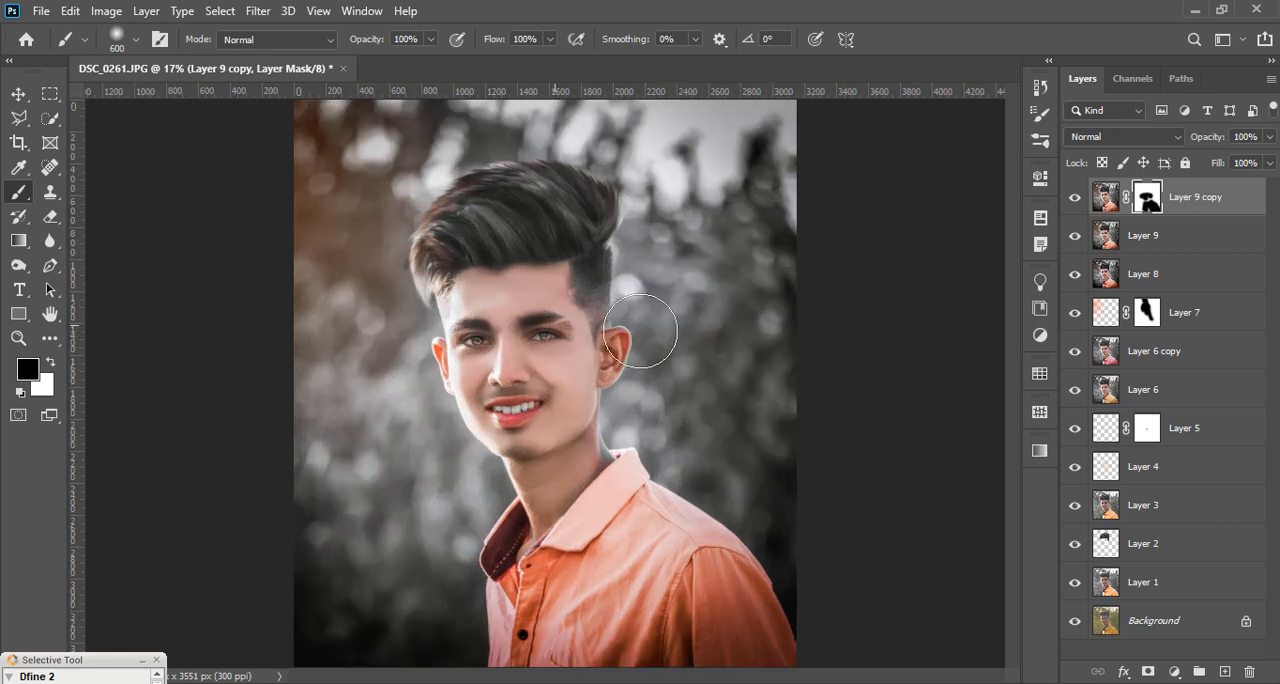
Step: Stamp all visible layers into a new layer above Layer 9 copy and open it in the SkinFiner filter
key(ctrl+shift+alt+e)
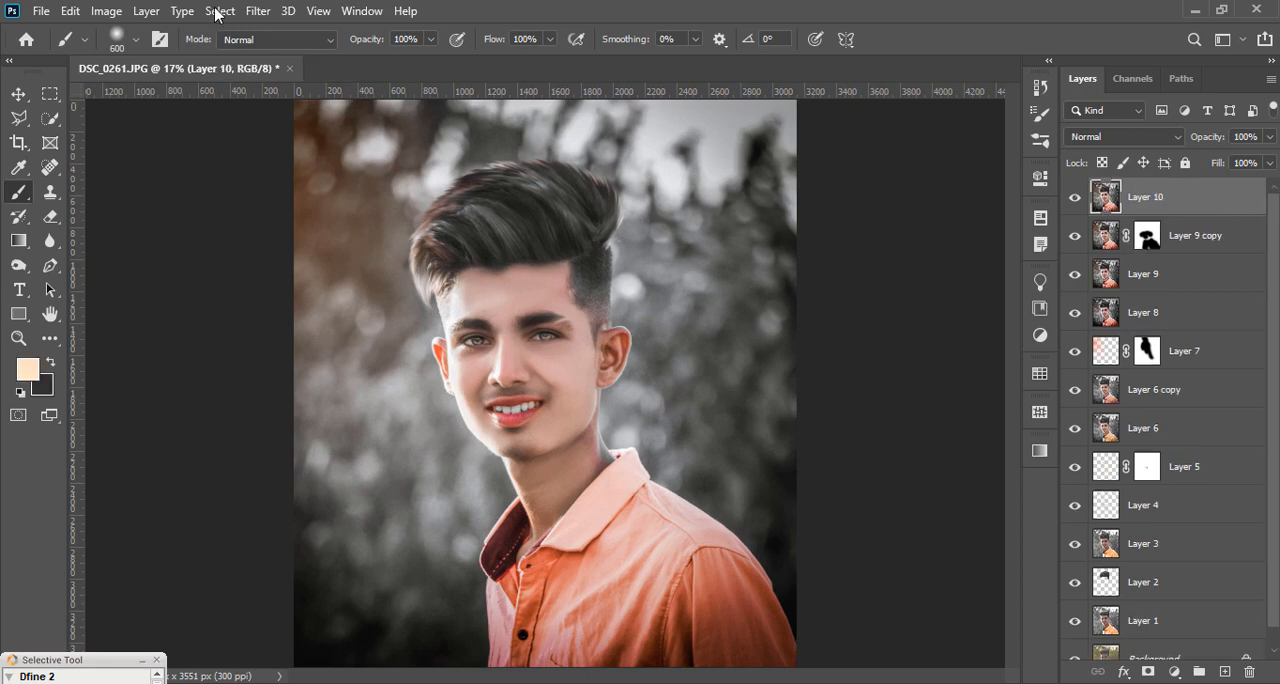
click(258, 11)
mouse_move(333, 431)
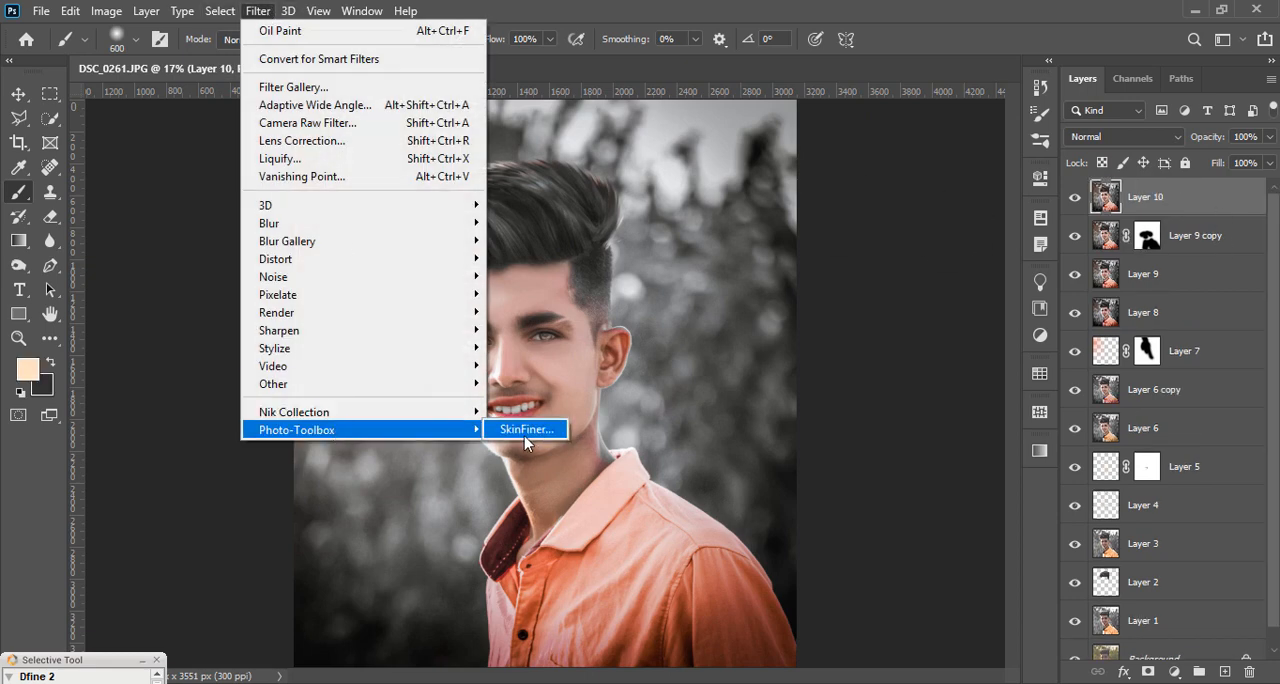
click(524, 430)
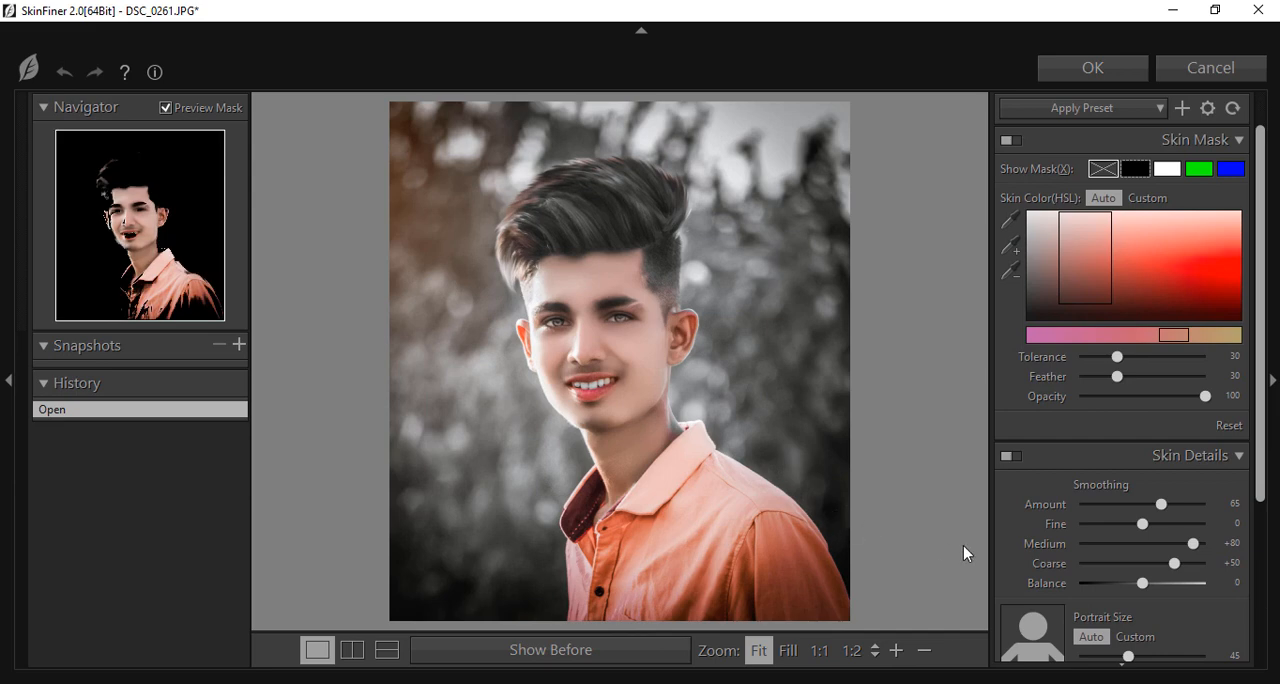
Step: Set SkinFiner's skin tone Shadow to +44 and the smoothing Amount to 25
scroll(1144, 540, down, 1)
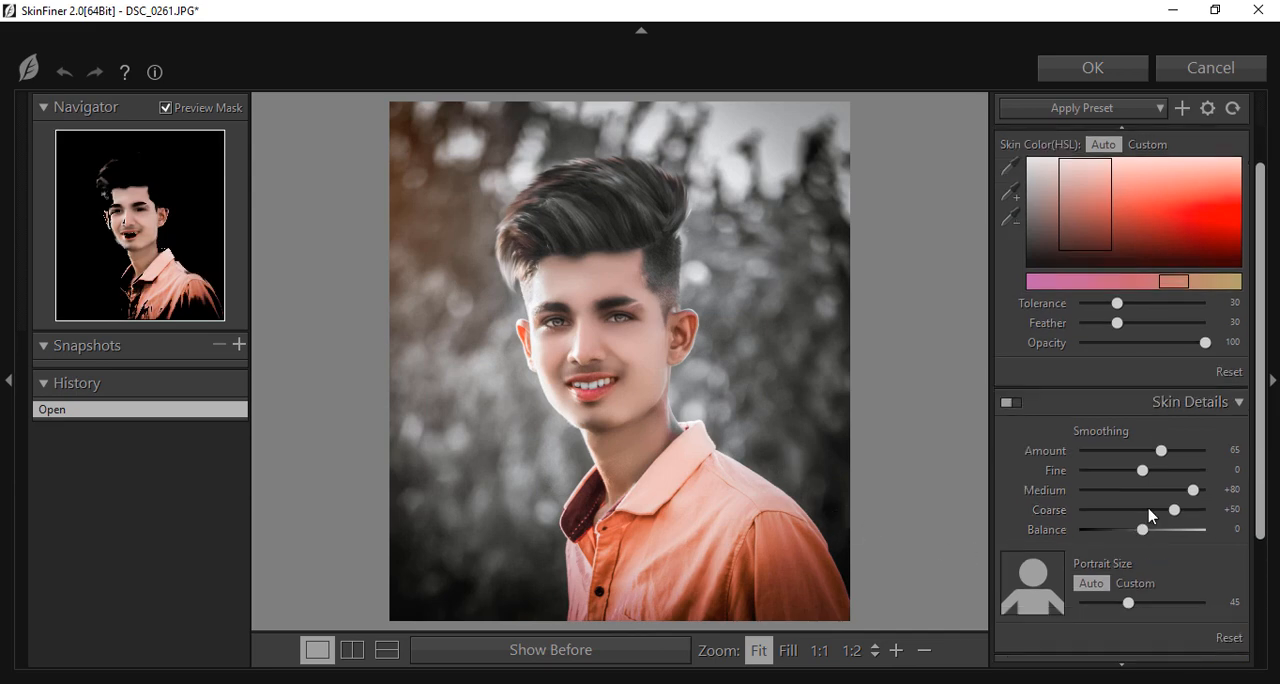
scroll(1148, 516, down, 3)
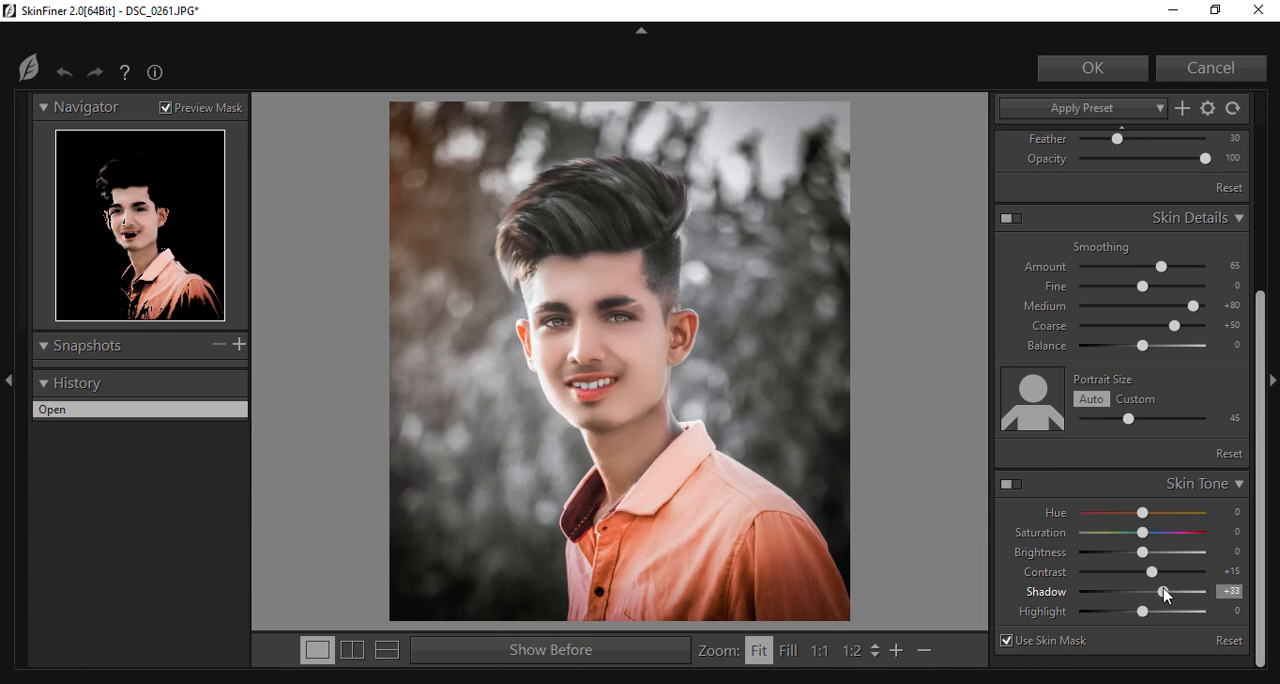
drag(1170, 593, 1174, 592)
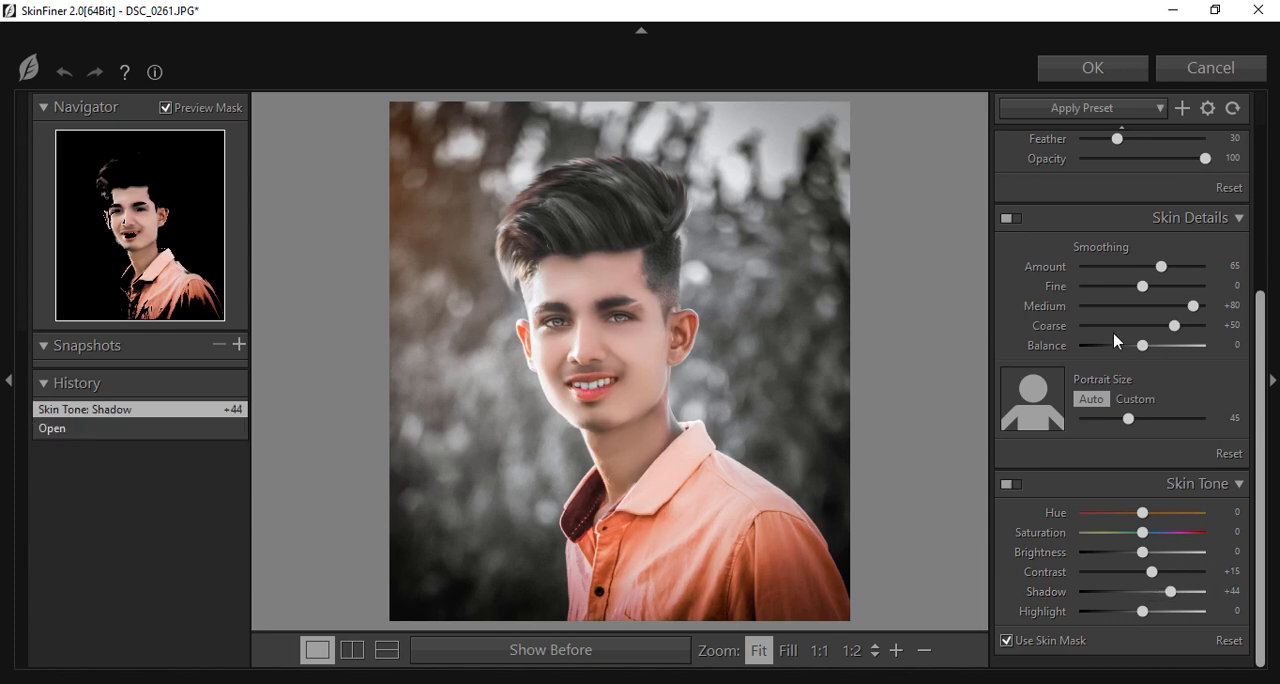
click(1113, 273)
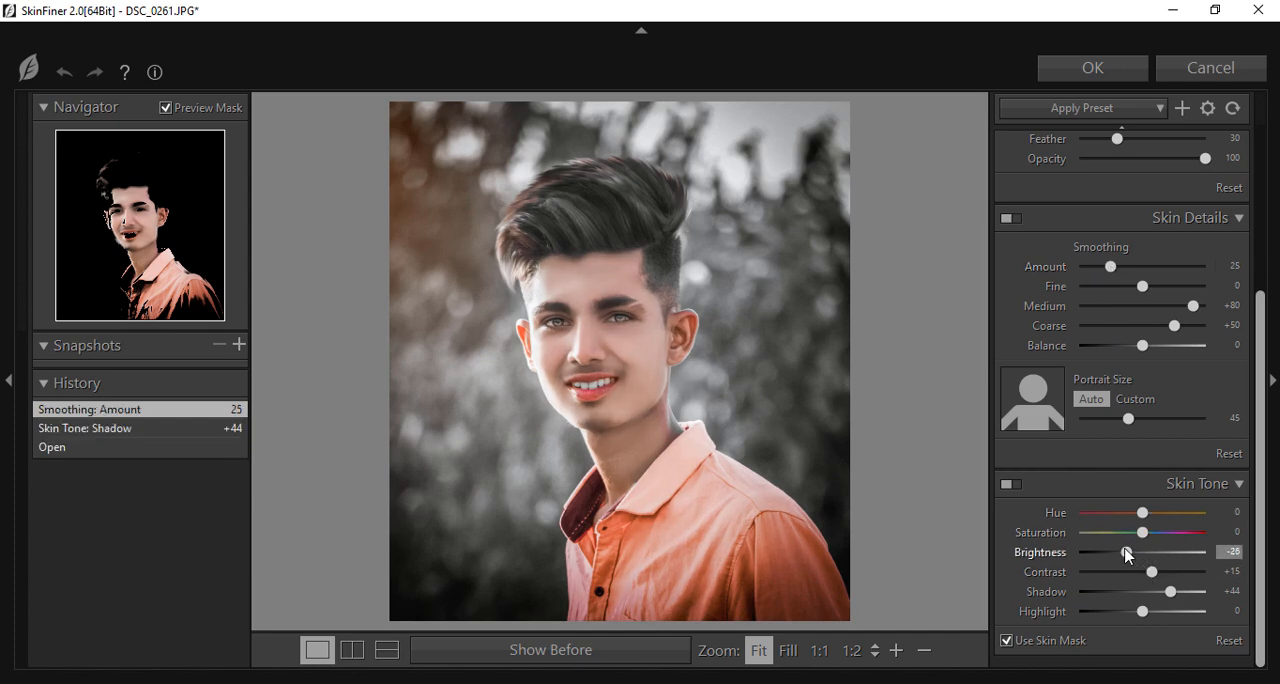
Step: Set the skin tone Brightness and Contrast to 0 and Highlight to -3, and apply the SkinFiner filter
drag(1128, 555, 1150, 558)
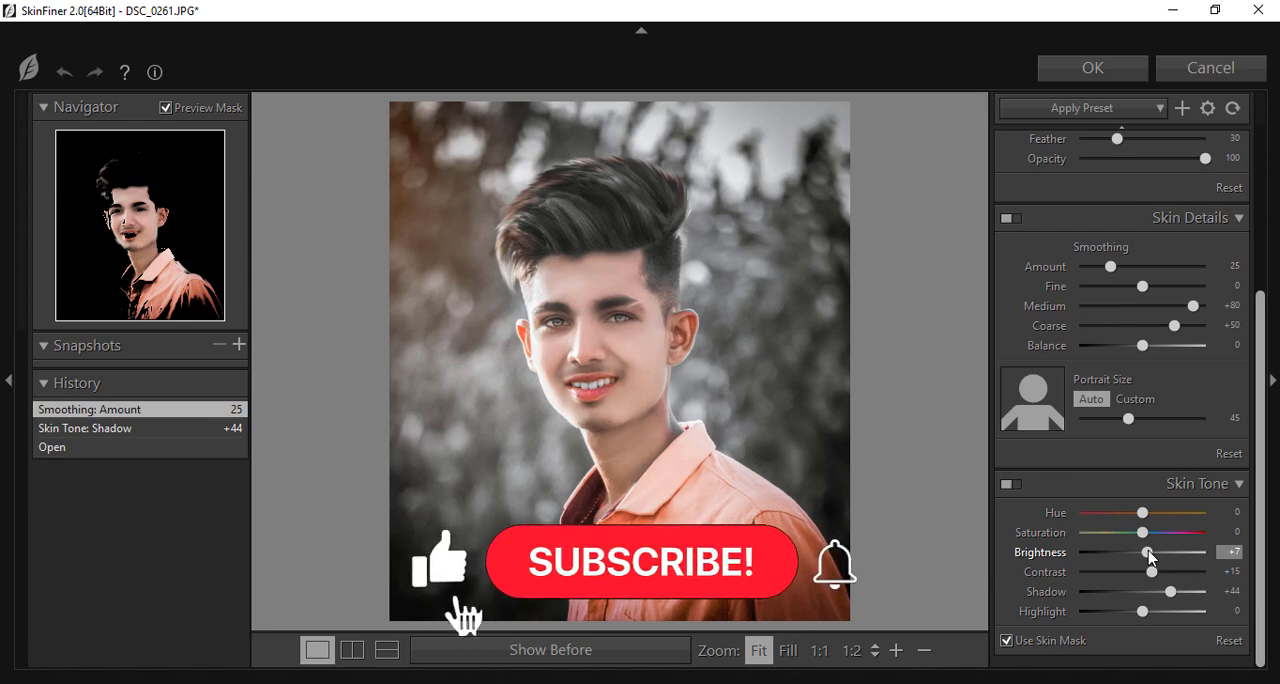
click(1235, 553)
text(0)
key(Return)
drag(1150, 571, 1141, 612)
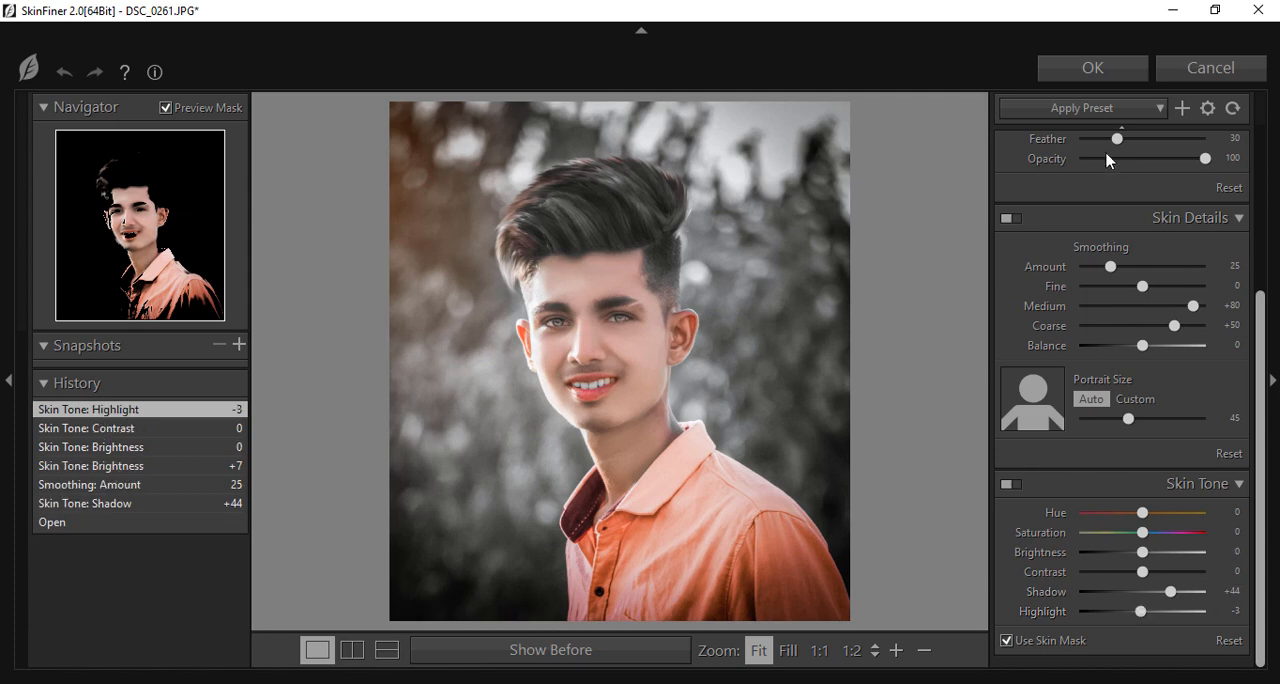
click(1116, 88)
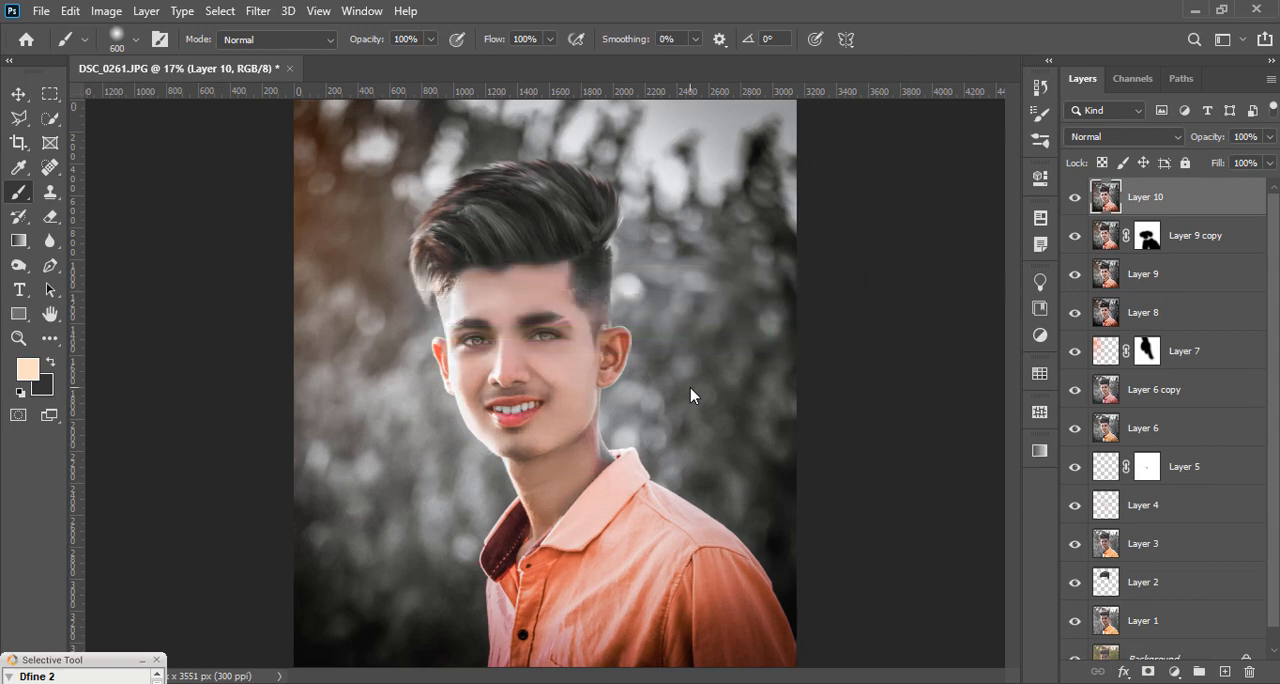
key(ctrl+minus)
key(ctrl+plus)
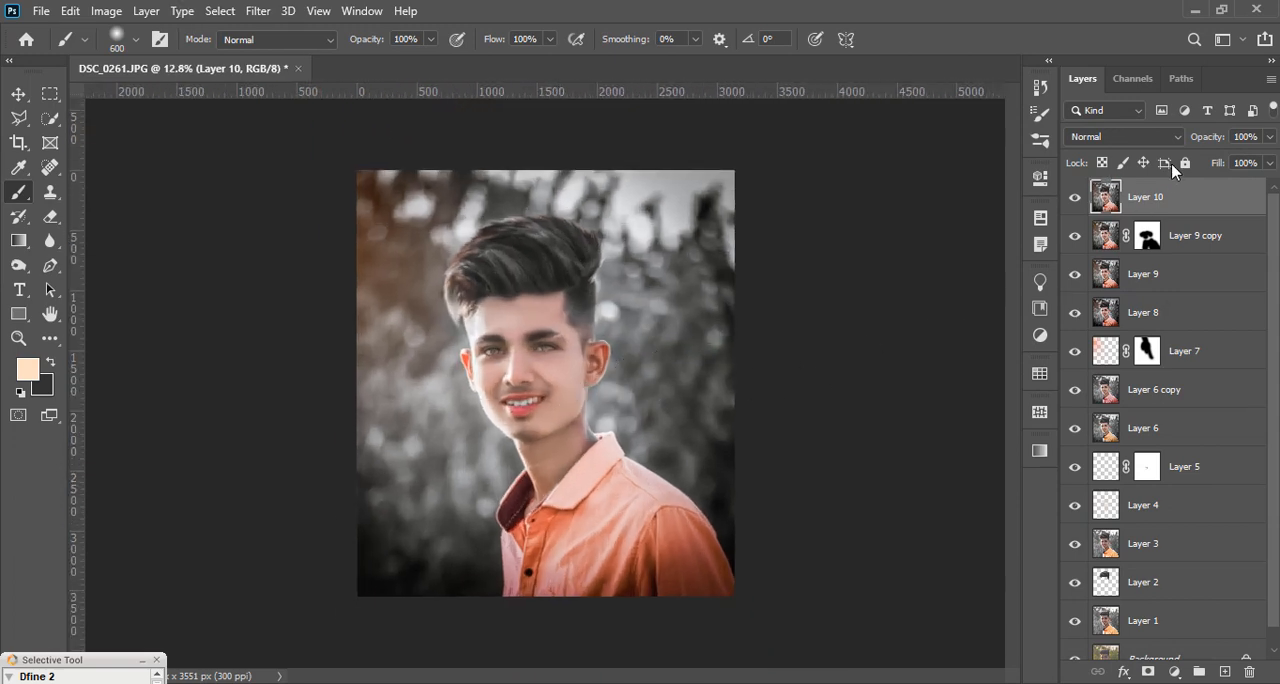
click(1270, 138)
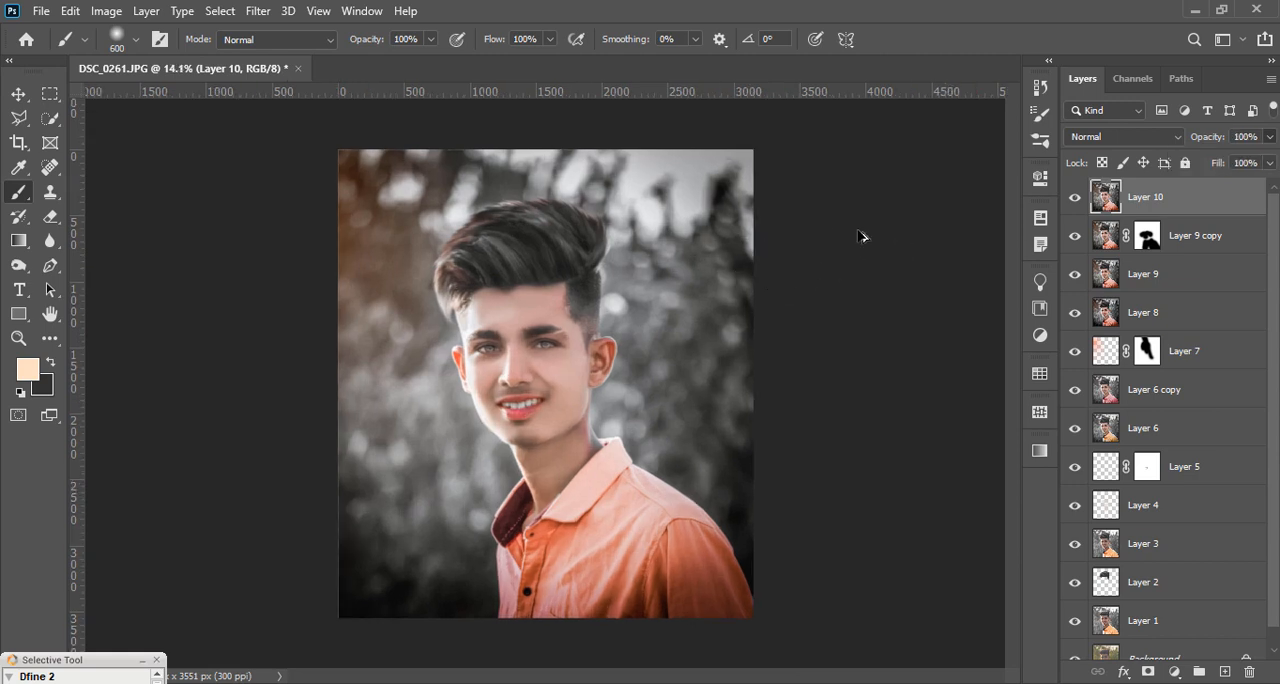
Step: Stamp all visible layers above Layer 10 and apply the Camera Raw filter with Texture +13, Whites +6 and Blacks -3
click(258, 11)
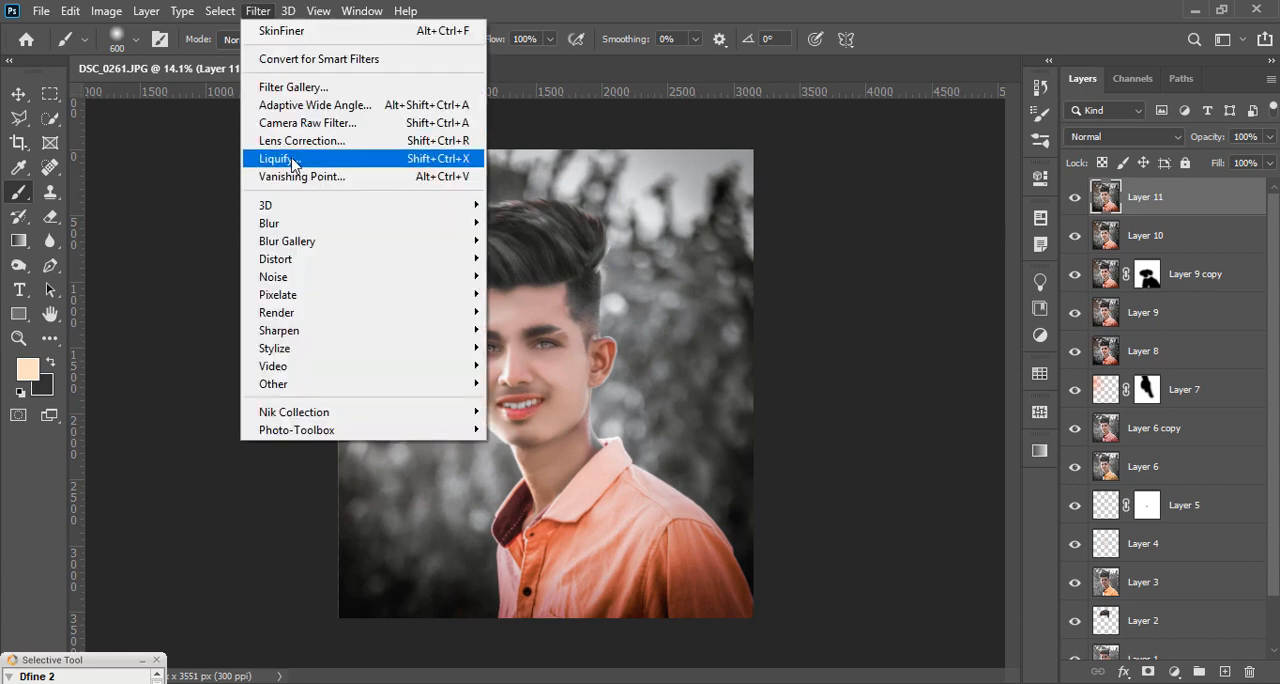
click(320, 123)
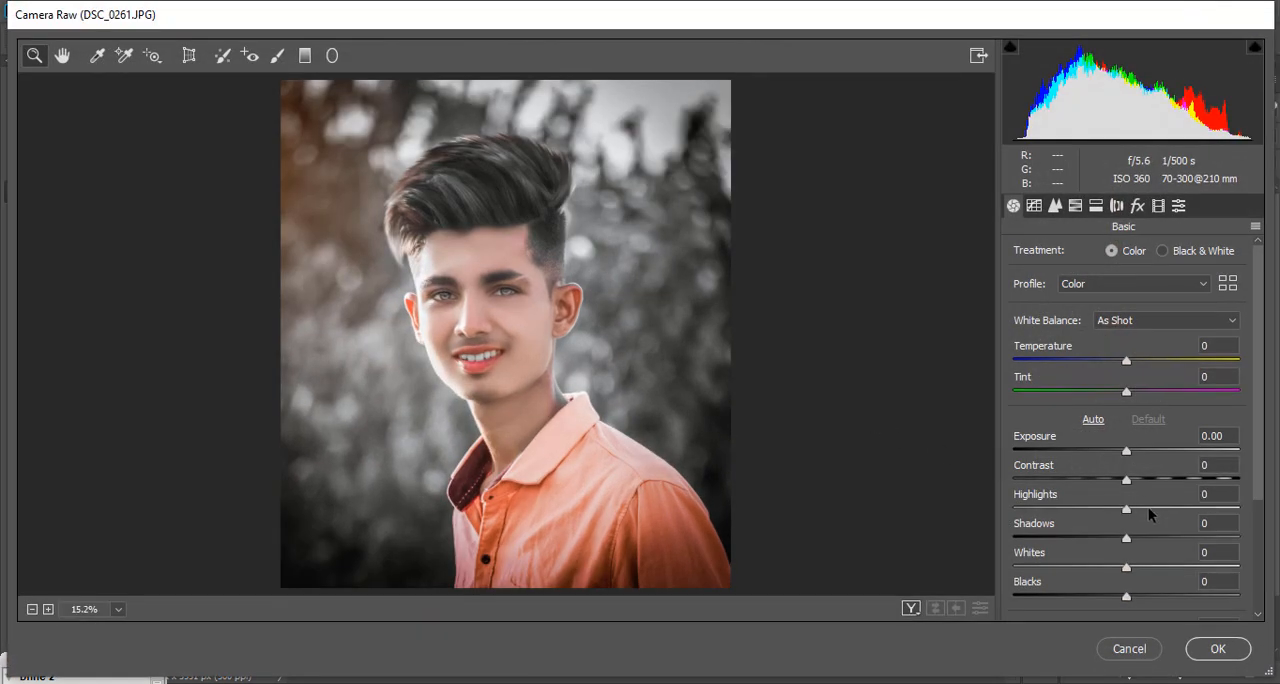
scroll(1149, 514, down, 1)
mouse_move(1140, 599)
mouse_down()
mouse_move(1154, 595)
mouse_move(1141, 596)
mouse_up()
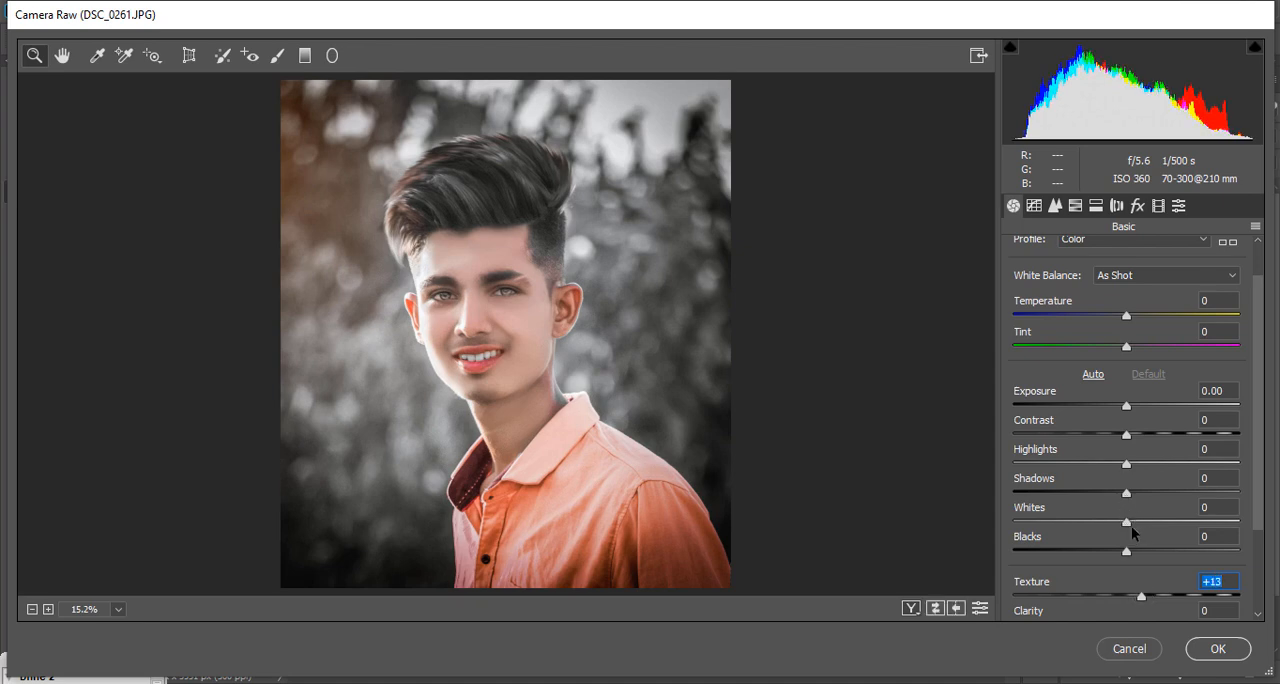
mouse_move(1130, 526)
mouse_down()
mouse_move(1149, 523)
mouse_move(1121, 545)
mouse_up()
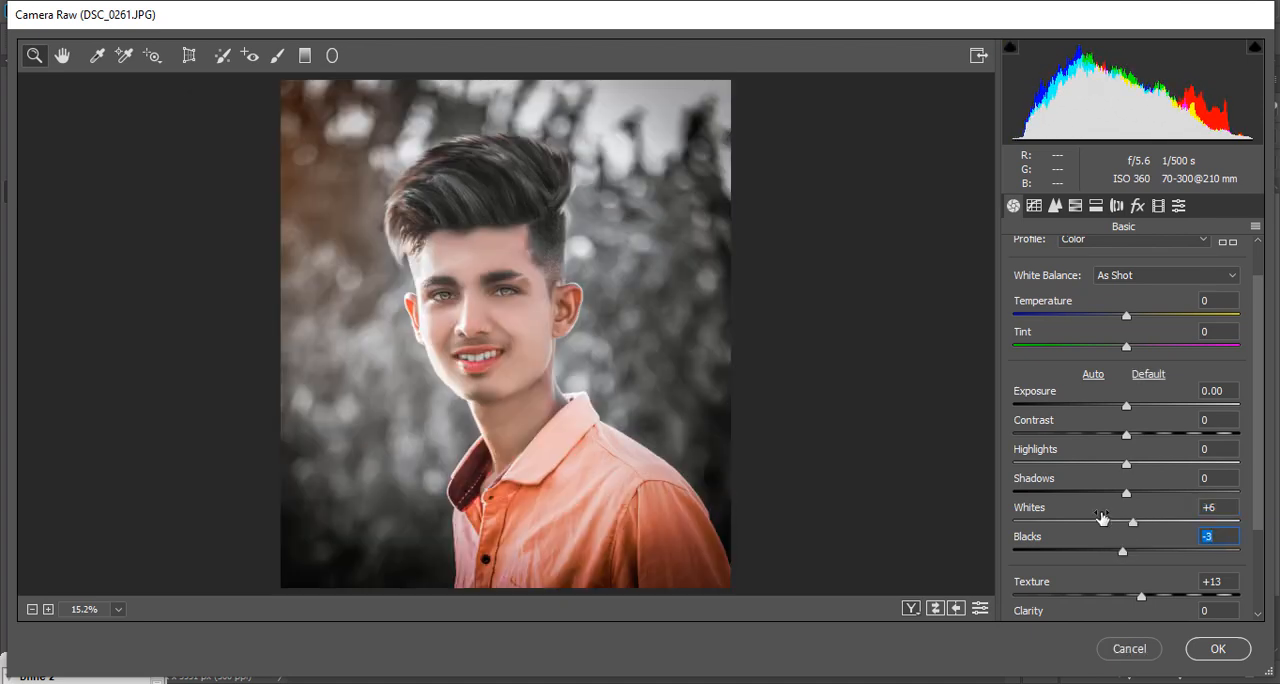
scroll(506, 303, down, 4)
scroll(601, 344, up, 3)
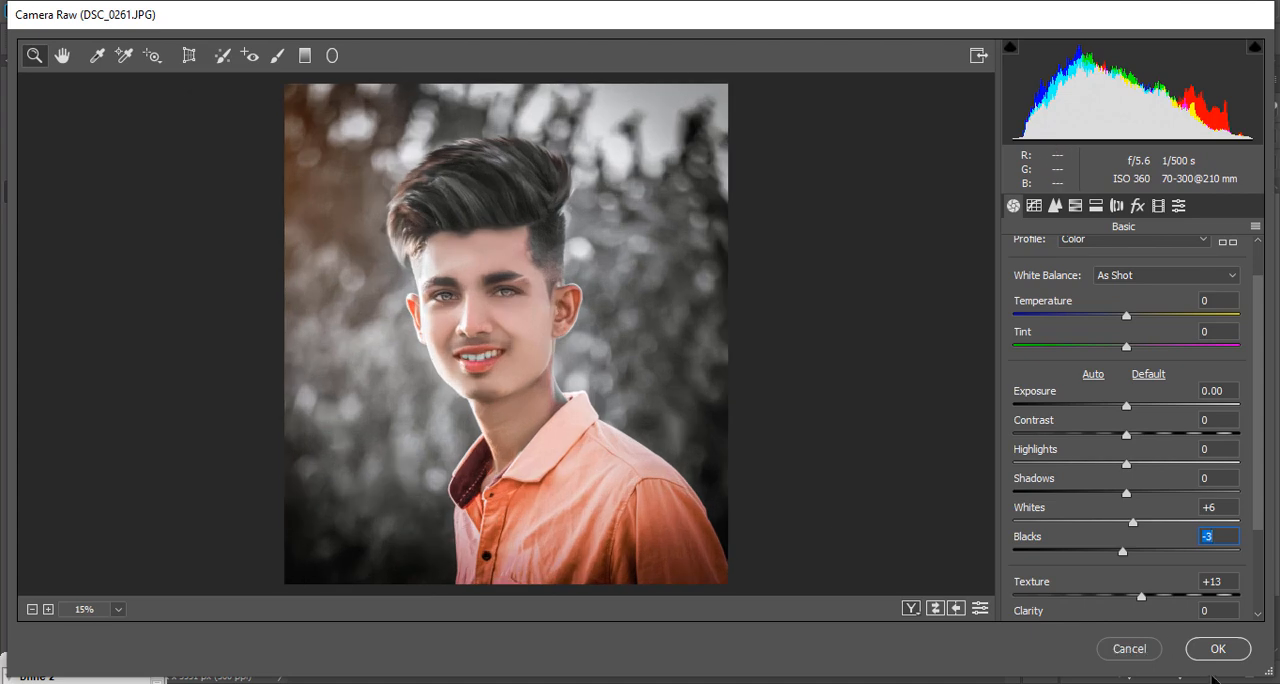
click(1218, 651)
Step: Add a Selective Color adjustment layer above Layer 11 and slightly lower the Black amount of the Blacks
click(1174, 672)
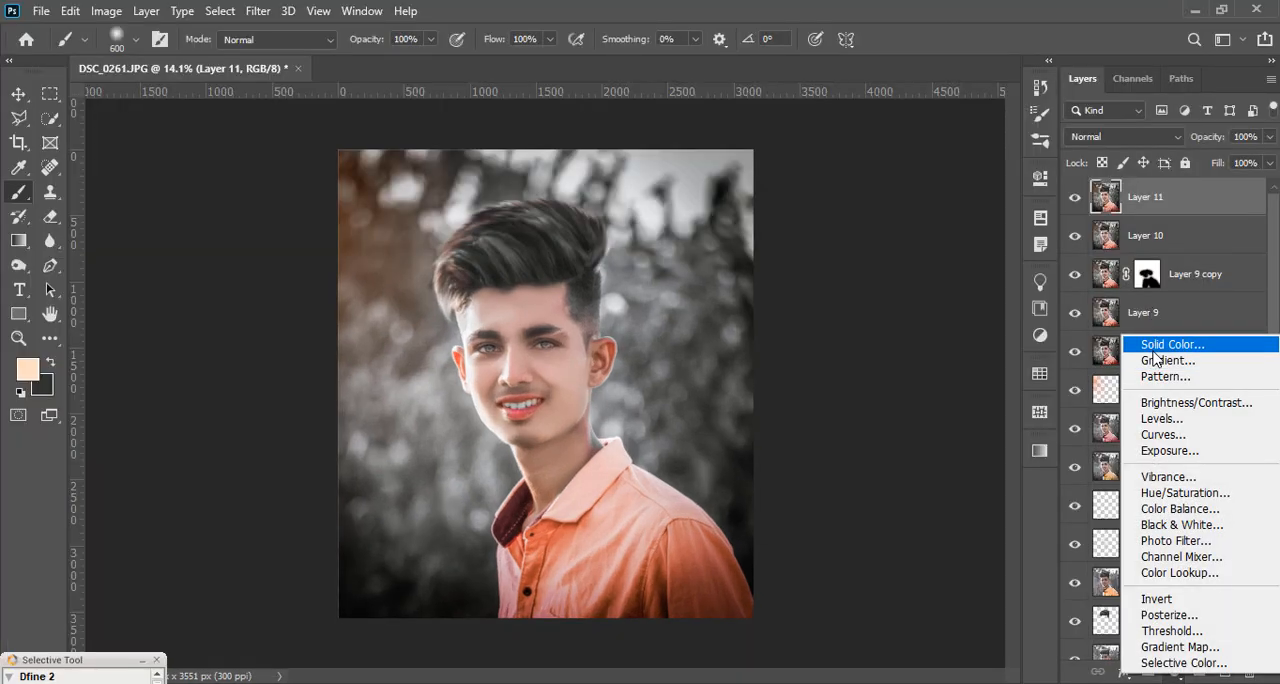
click(1183, 663)
click(860, 253)
click(876, 398)
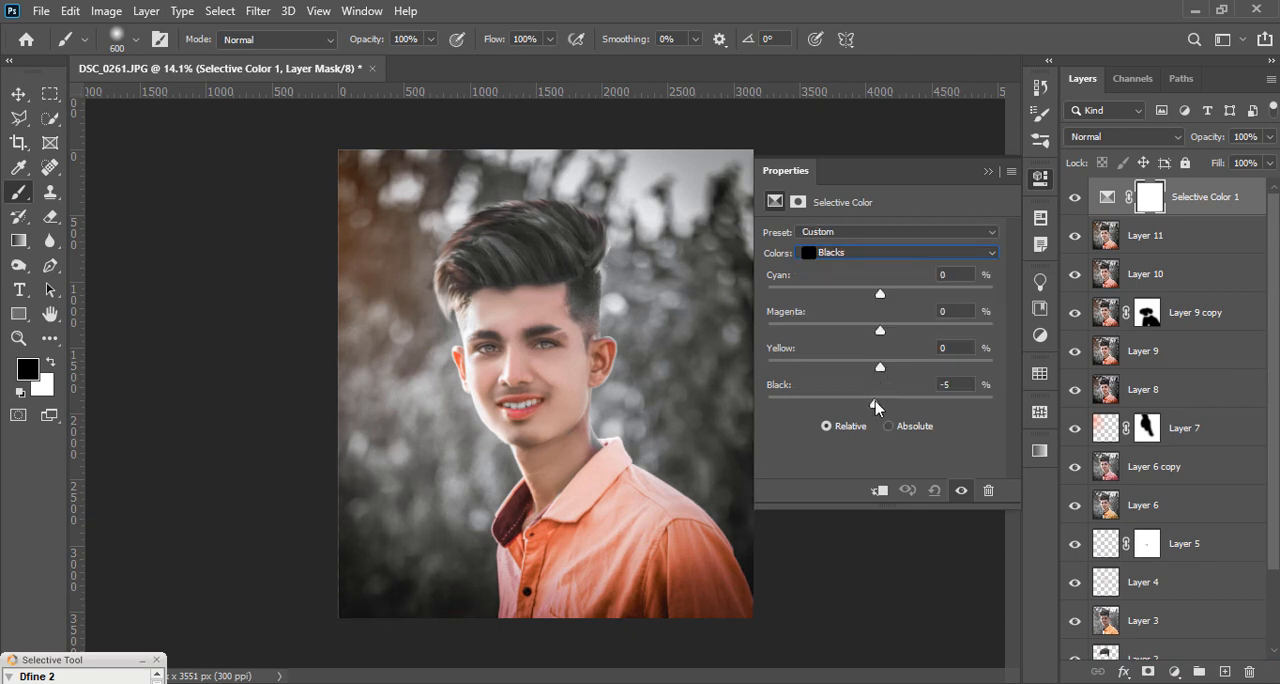
drag(874, 401, 876, 402)
click(881, 257)
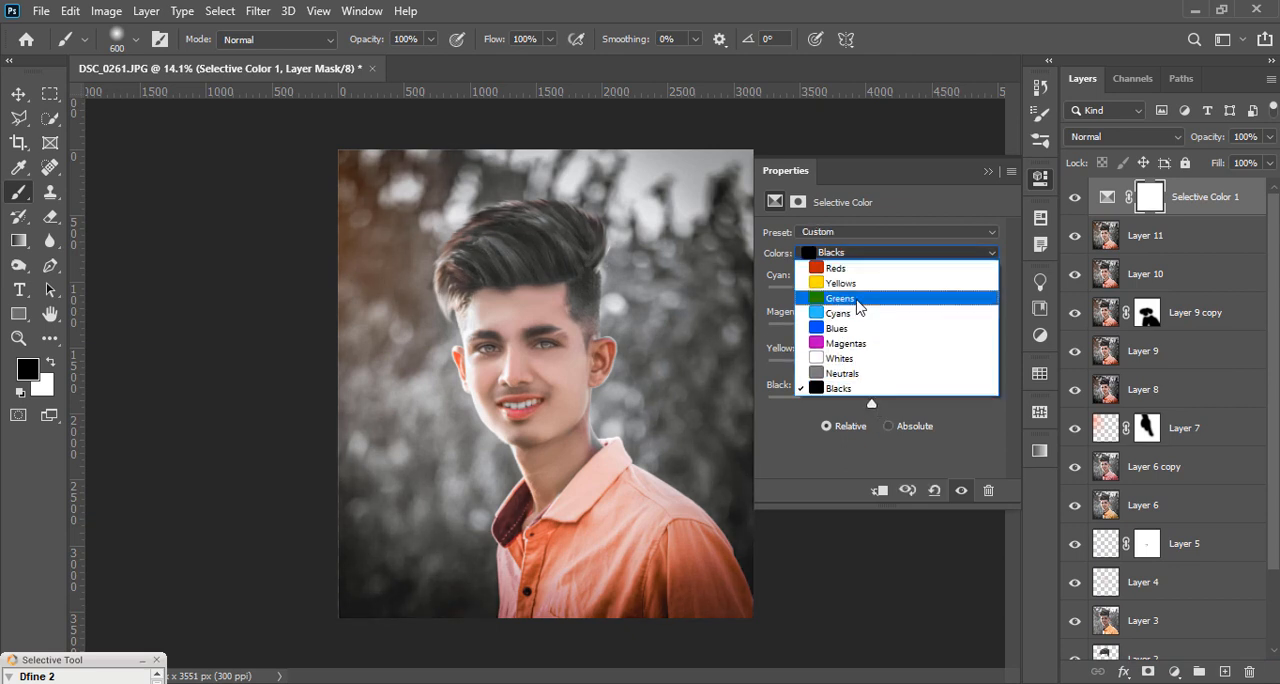
click(989, 172)
click(988, 172)
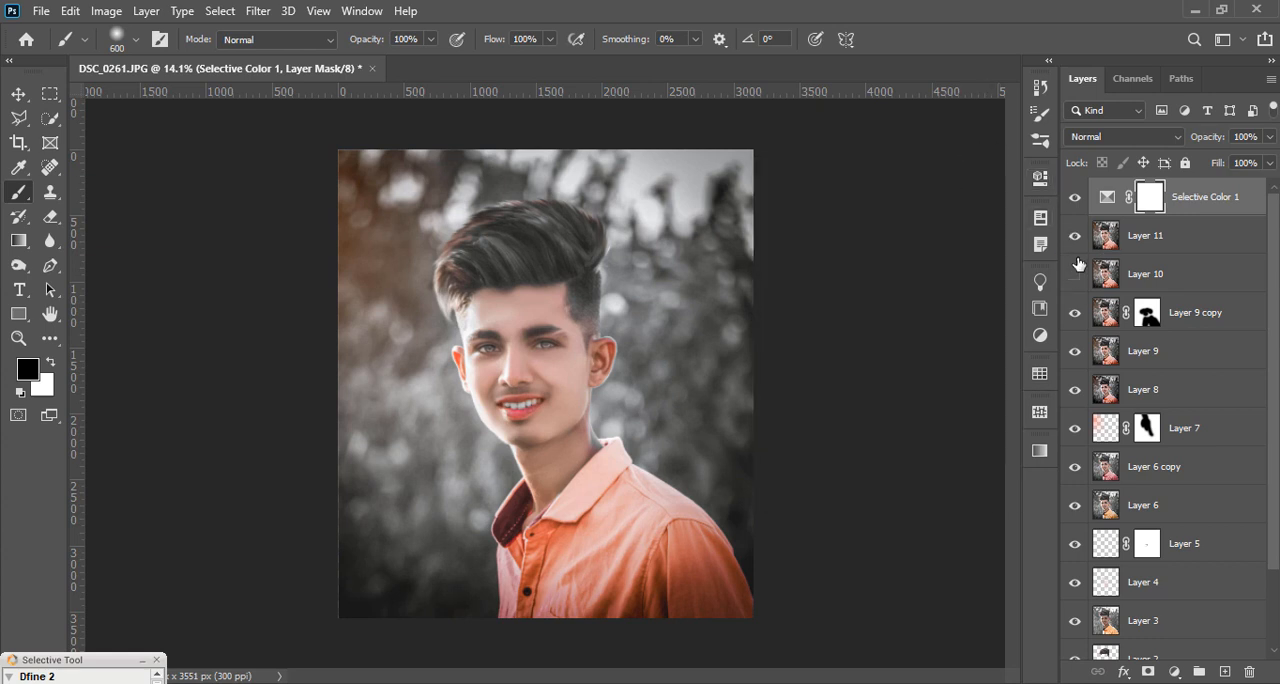
Step: Compare the portrait with and without Layer 10 and the Selective Color adjustment by toggling their visibility
drag(1077, 260, 1077, 284)
scroll(534, 376, up, 3)
scroll(525, 359, down, 3)
scroll(556, 378, down, 4)
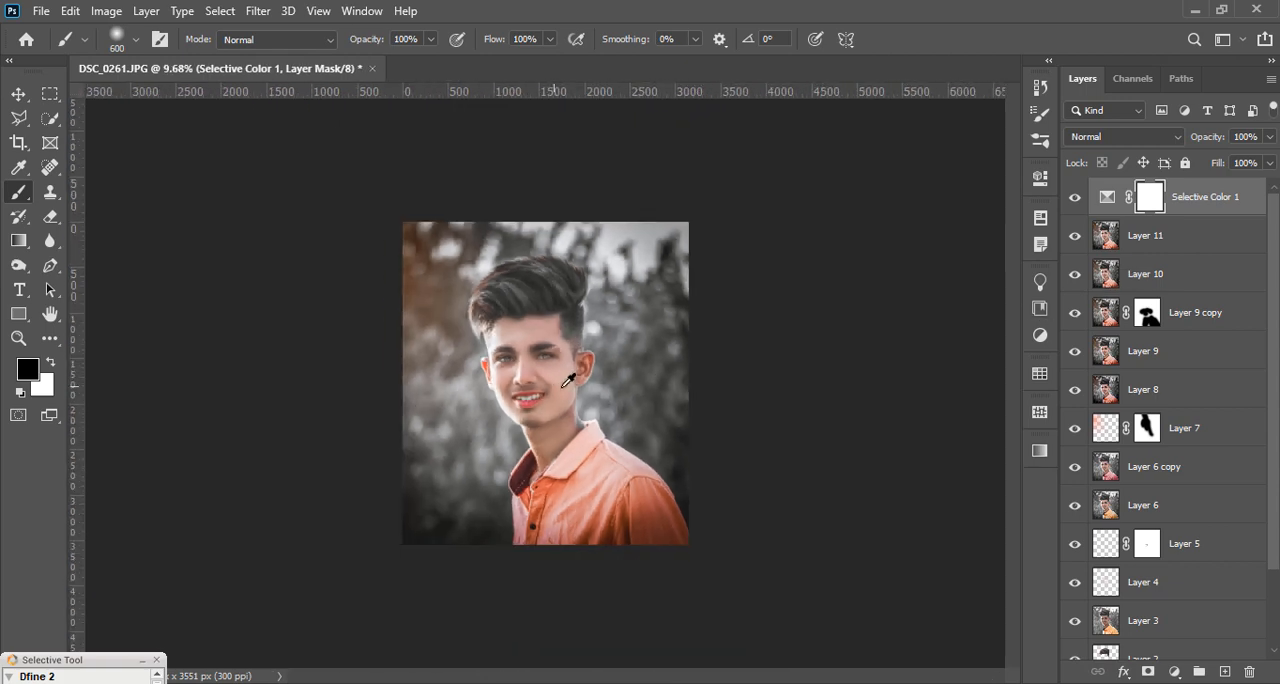
scroll(566, 373, up, 4)
click(1077, 201)
click(1077, 201)
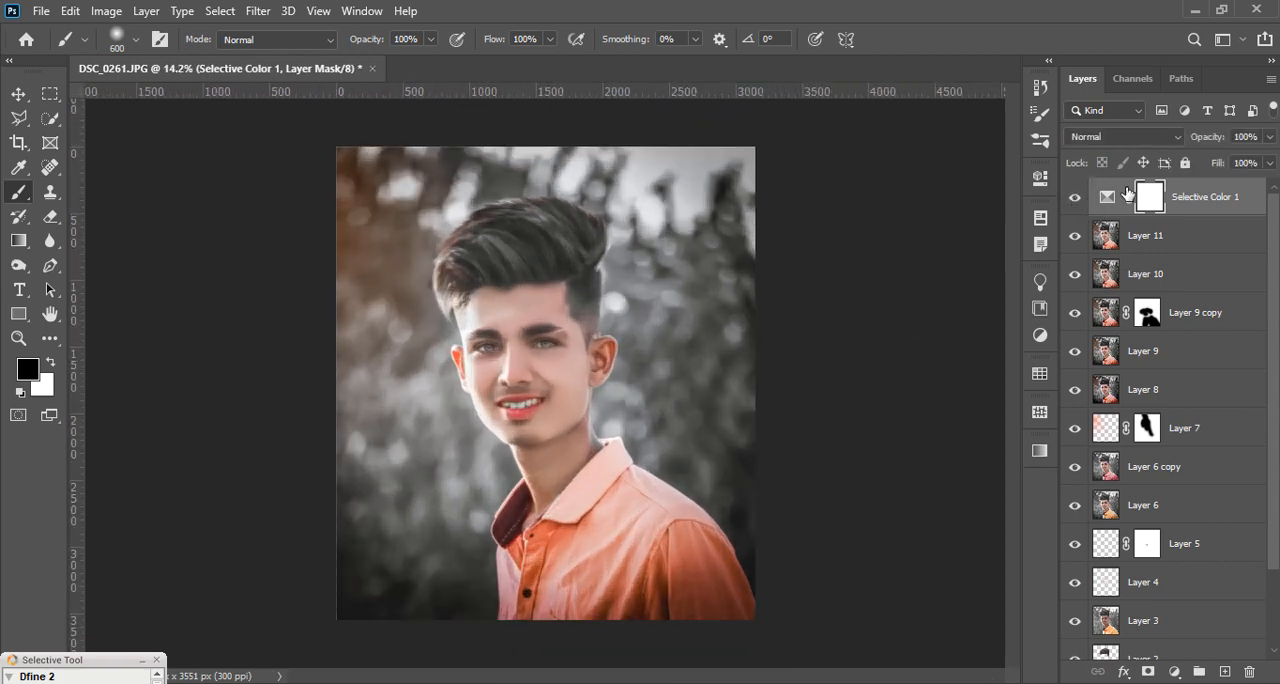
Step: Reduce the Selective Color adjustment layer's opacity to 39%
click(1250, 157)
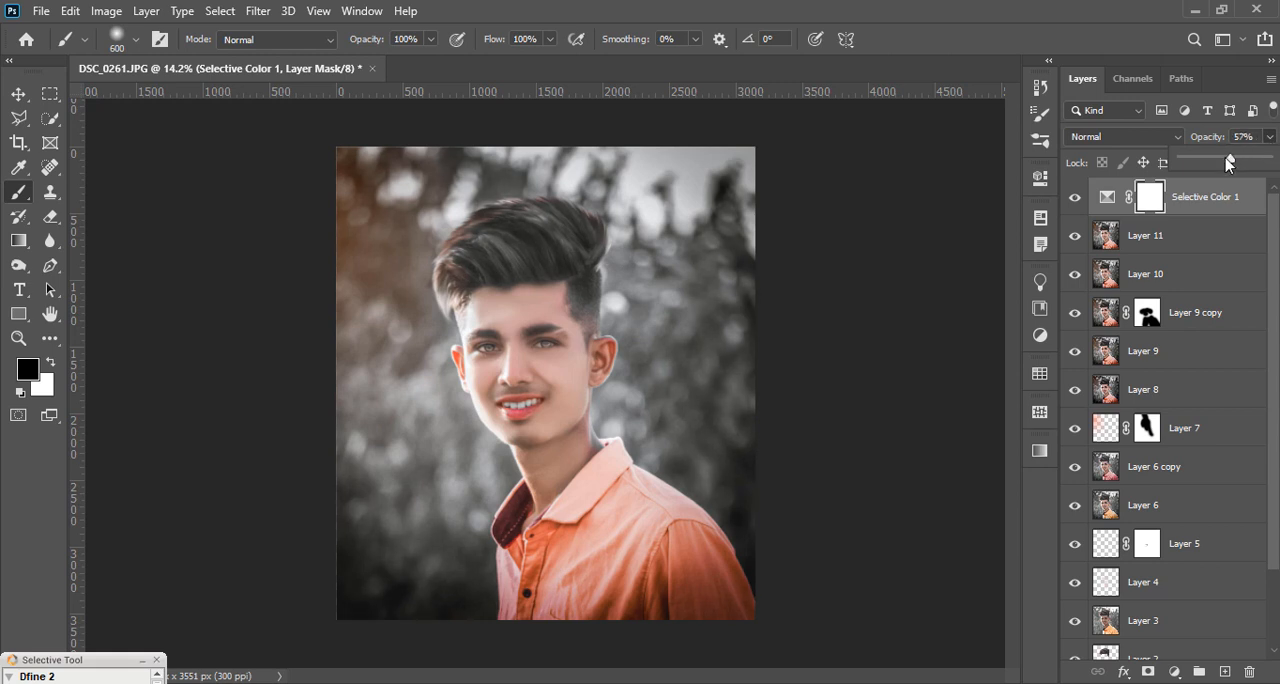
scroll(643, 372, up, 2)
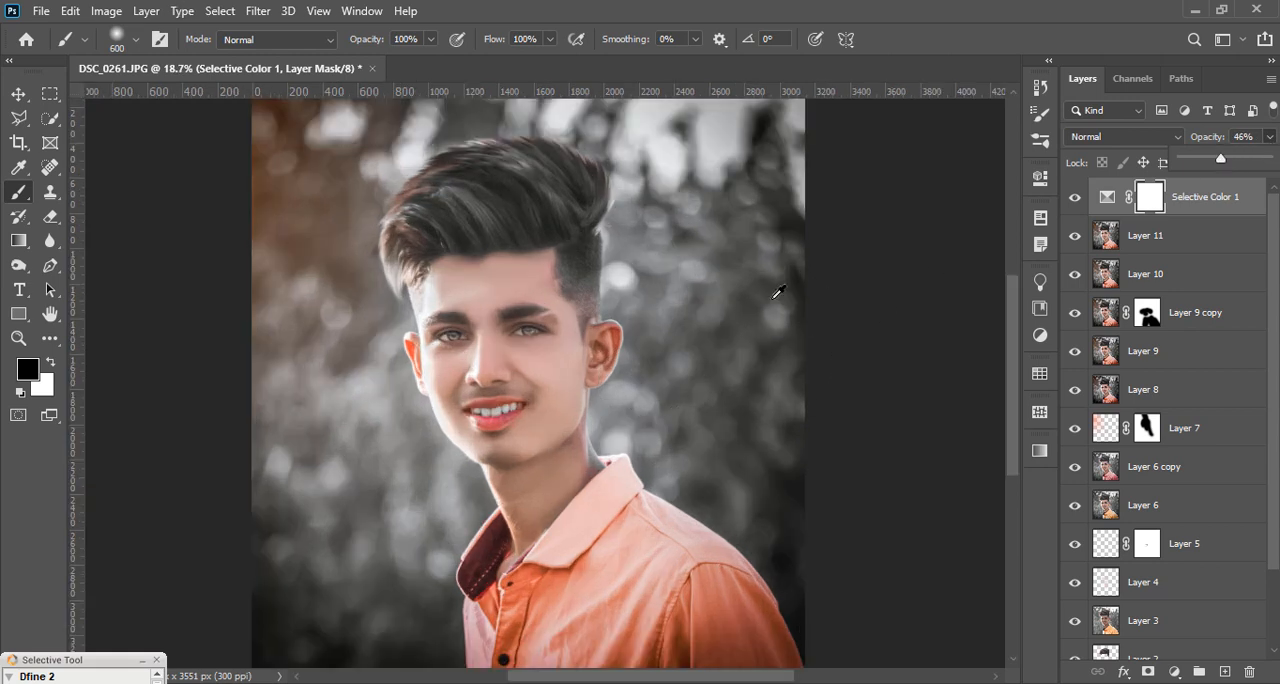
scroll(778, 292, down, 3)
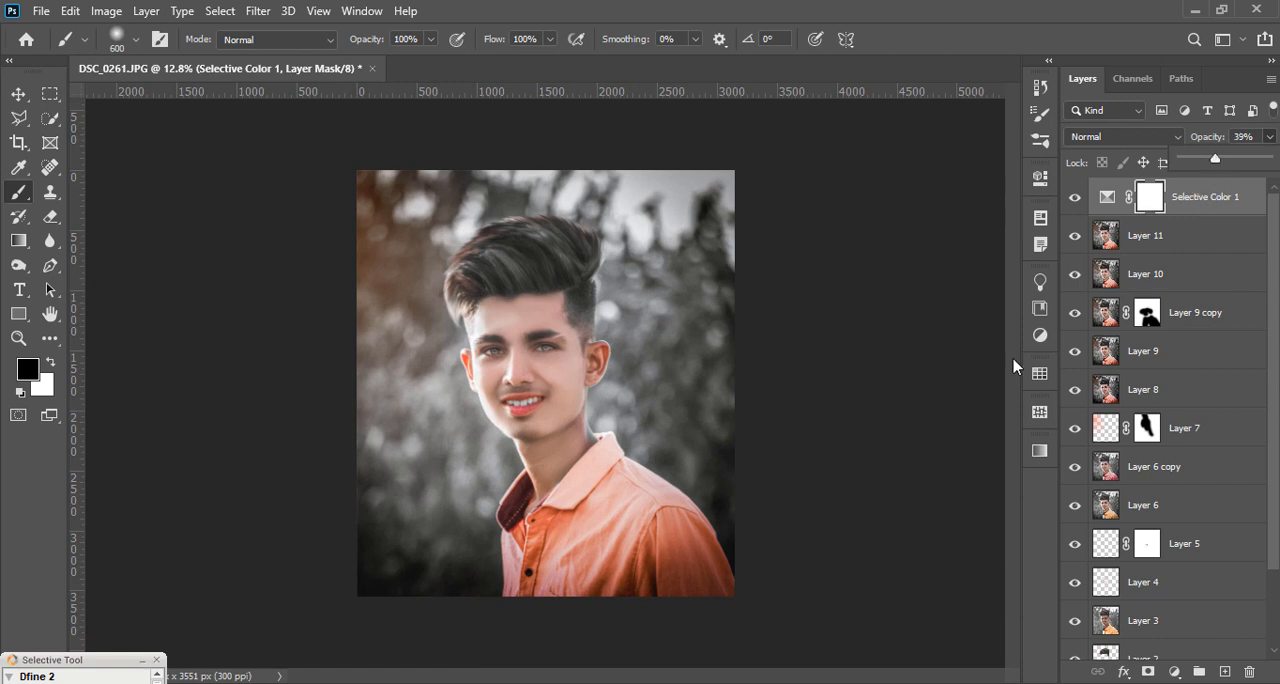
scroll(502, 325, up, 1)
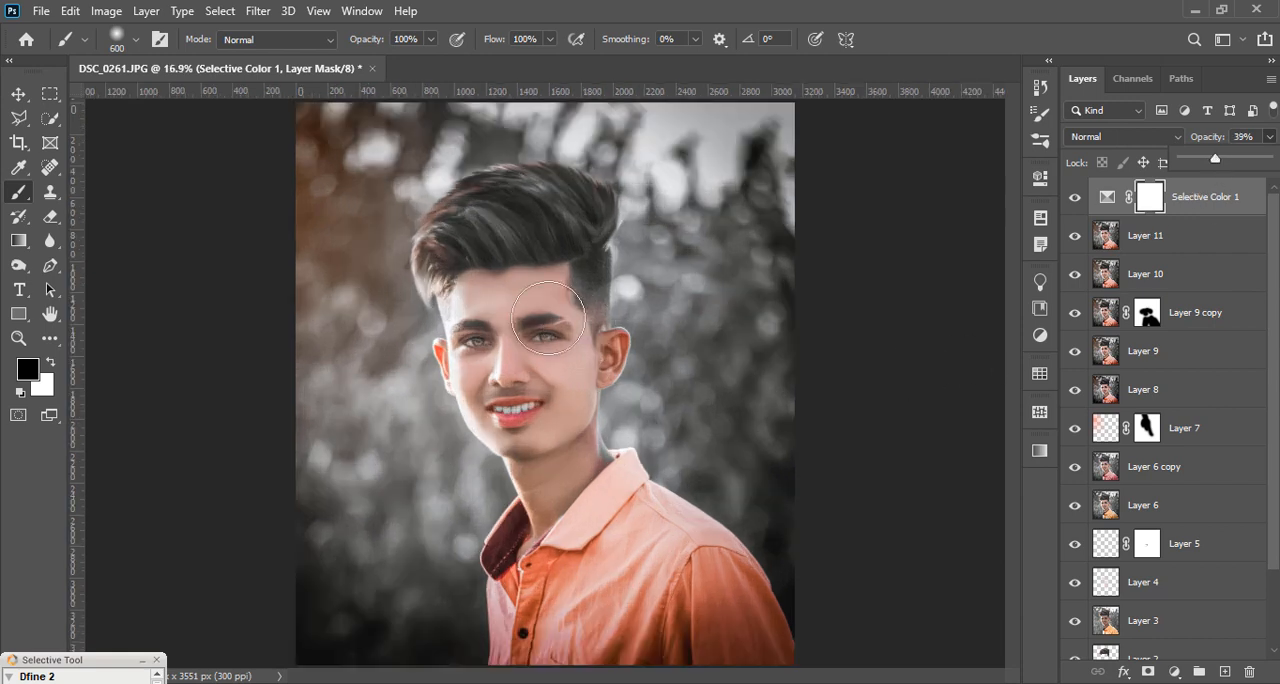
Step: Stamp all visible layers into a new layer above the Selective Color adjustment, switch to the Mixer Brush tool and inspect the face
key(ctrl+shift+alt+e)
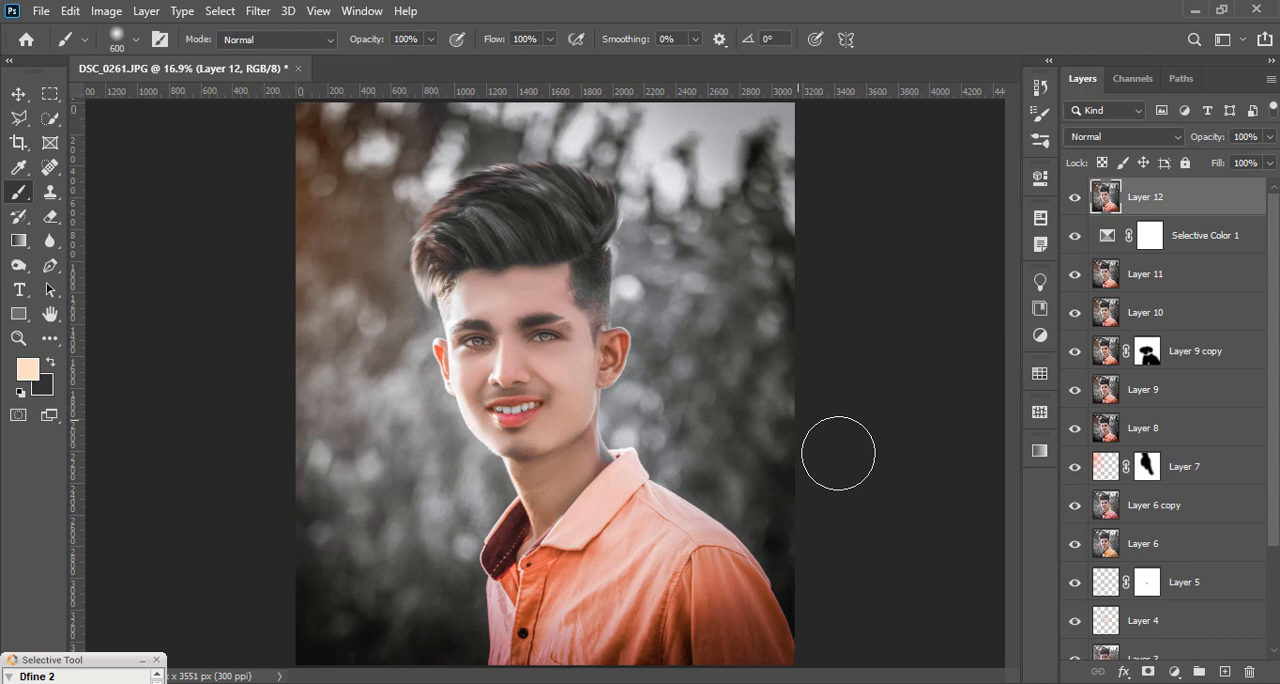
right_click(18, 218)
right_click(18, 192)
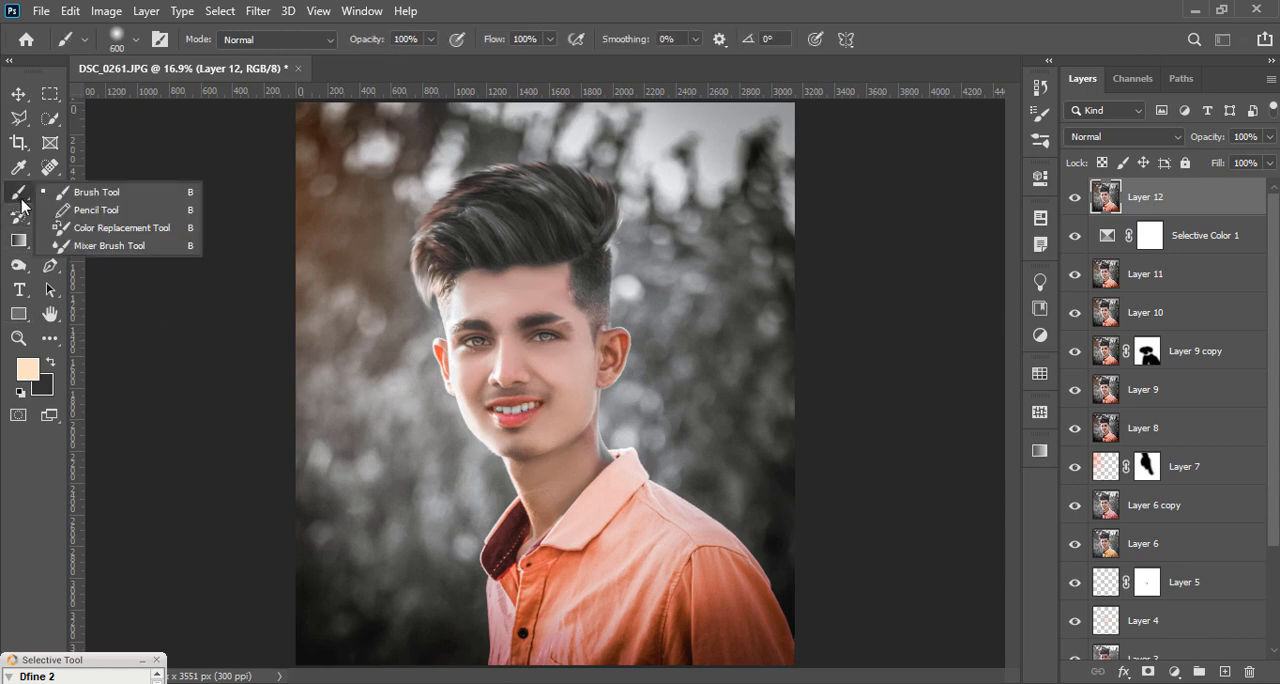
click(110, 246)
scroll(518, 301, up, 2)
scroll(512, 308, up, 1)
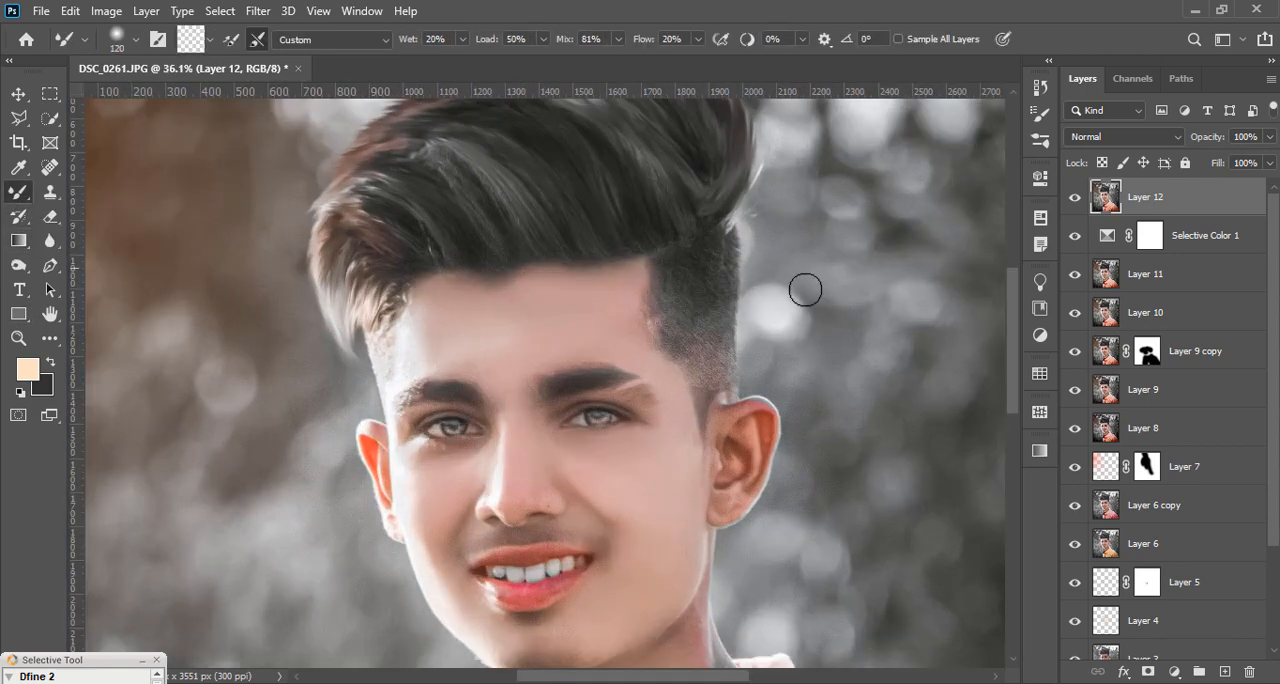
scroll(474, 355, down, 2)
scroll(560, 398, down, 2)
scroll(571, 392, up, 1)
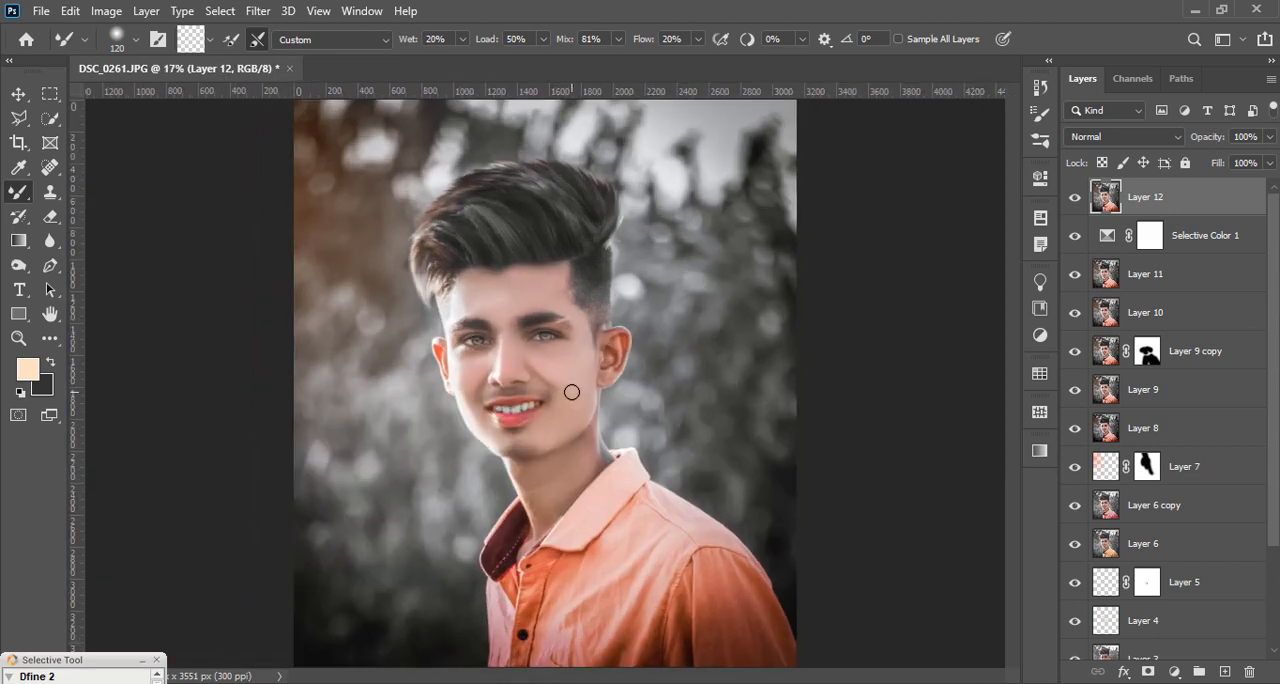
click(258, 11)
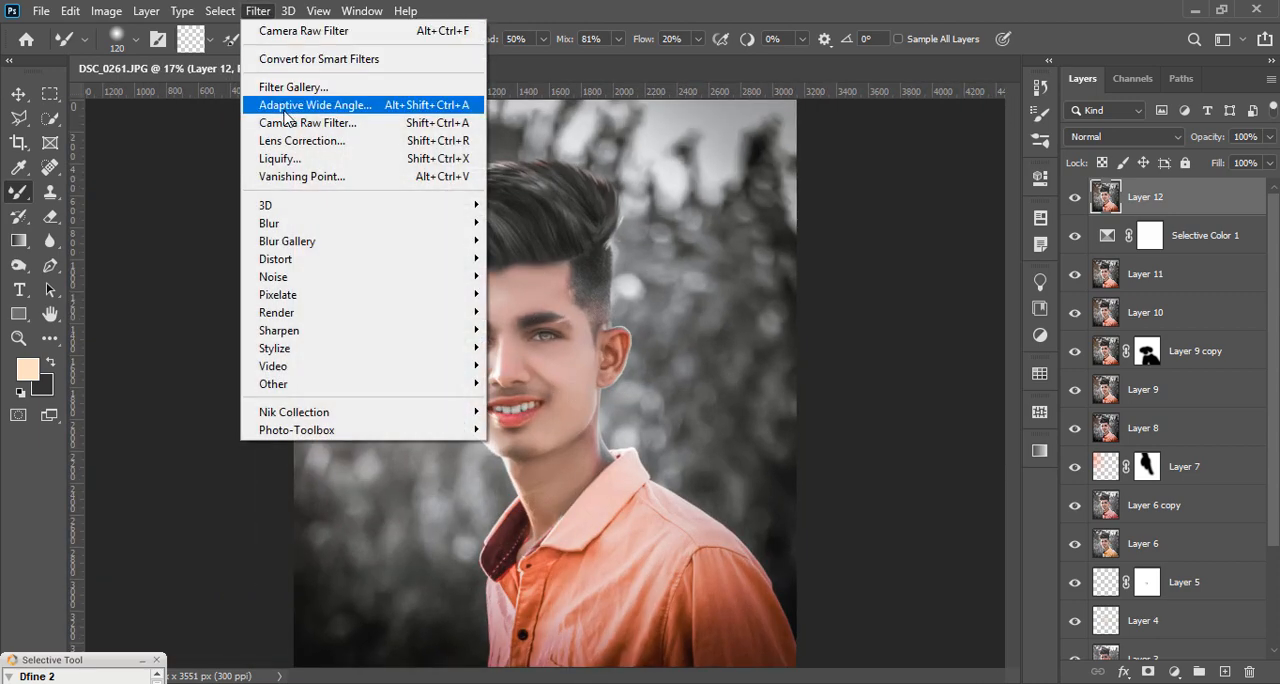
click(650, 157)
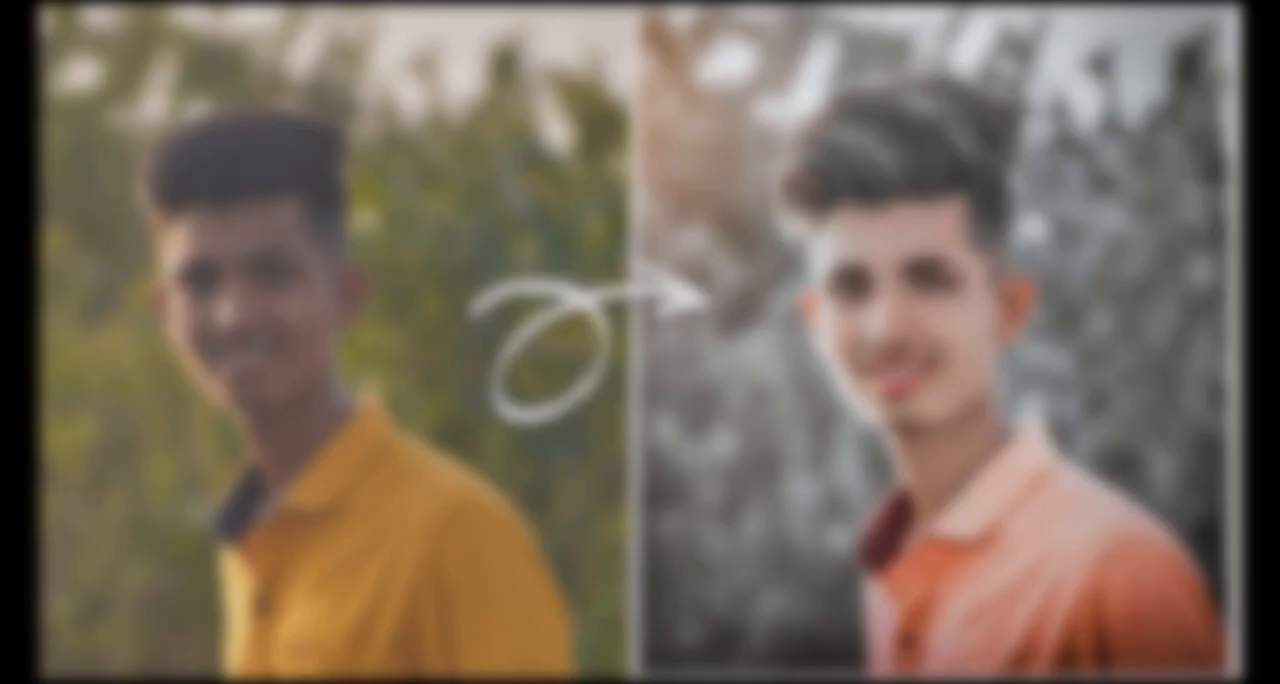